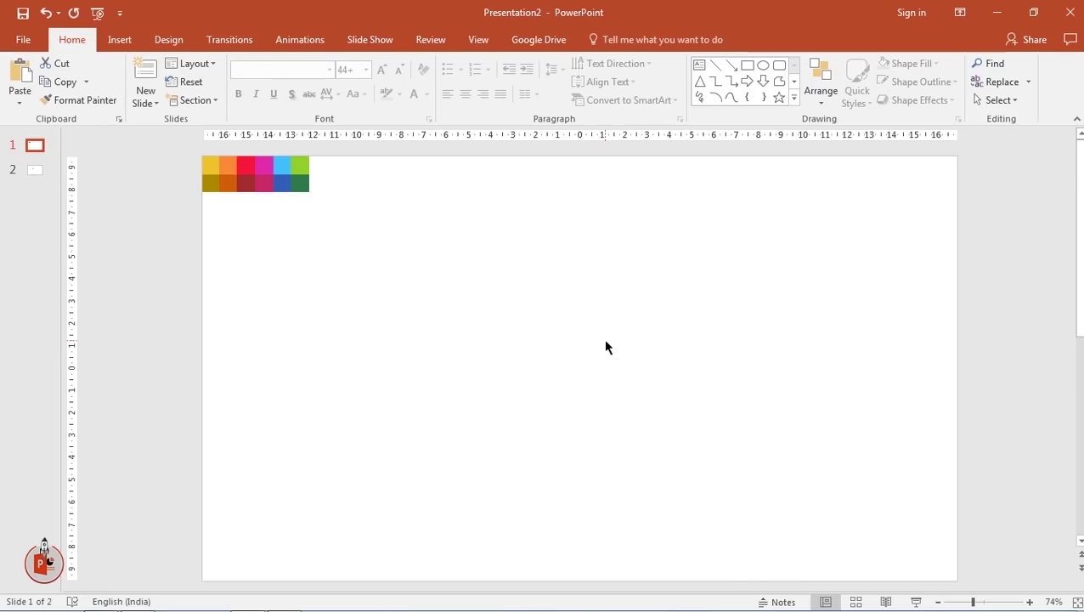
Turn on the slide guides so dashed centre lines cross the slide.
{"action": "left_click", "coordinate": [481, 41]}
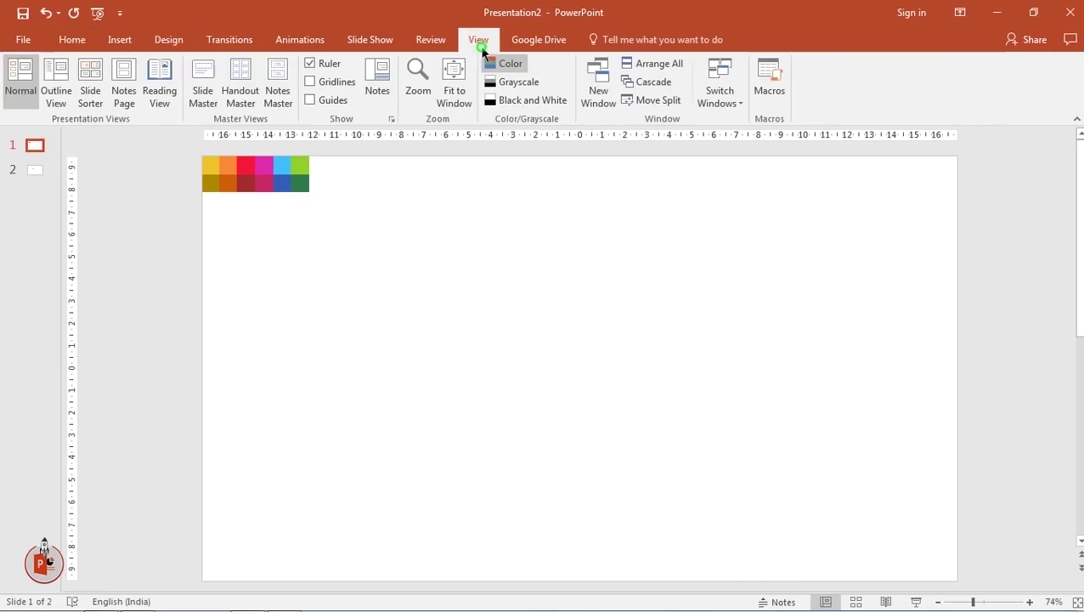
{"action": "left_click", "coordinate": [331, 99]}
Draw a thin rectangle bar near the top centre of the slide with no outline.
{"action": "left_click", "coordinate": [129, 41]}
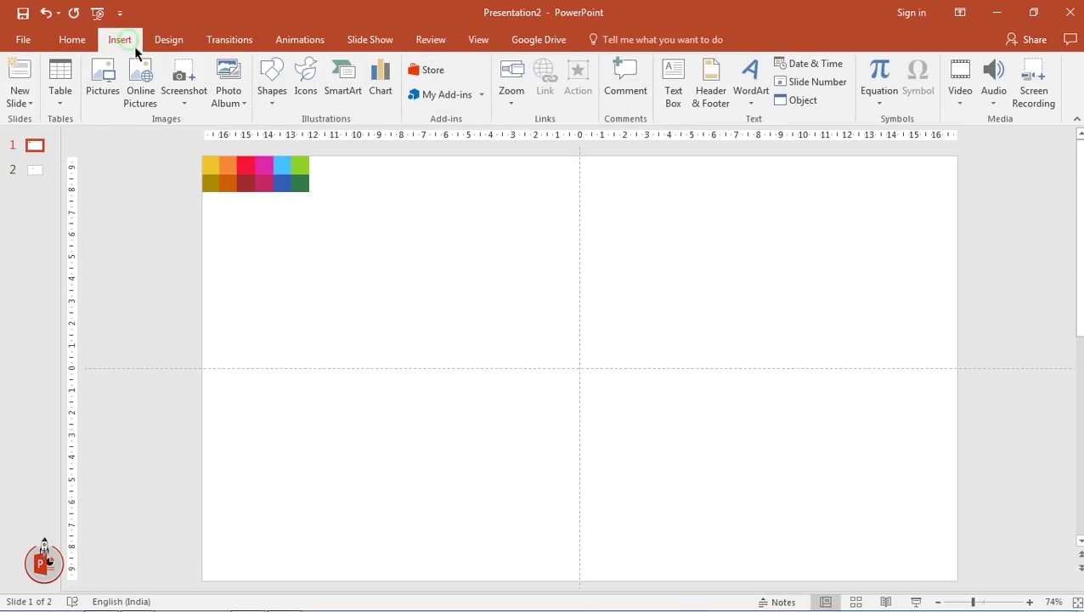
{"action": "left_click", "coordinate": [270, 98]}
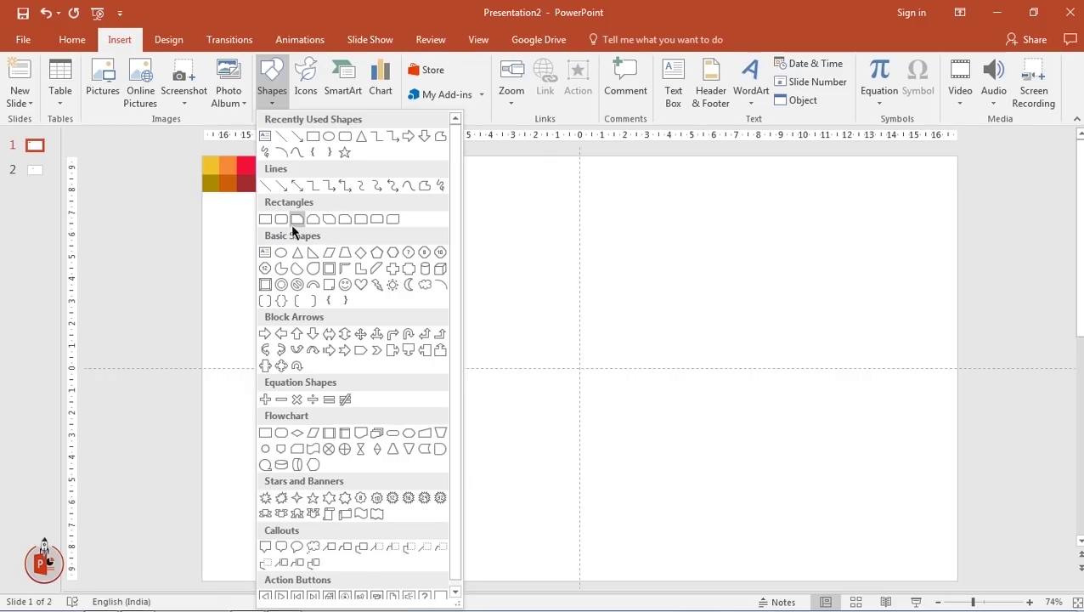
{"action": "left_click", "coordinate": [265, 219]}
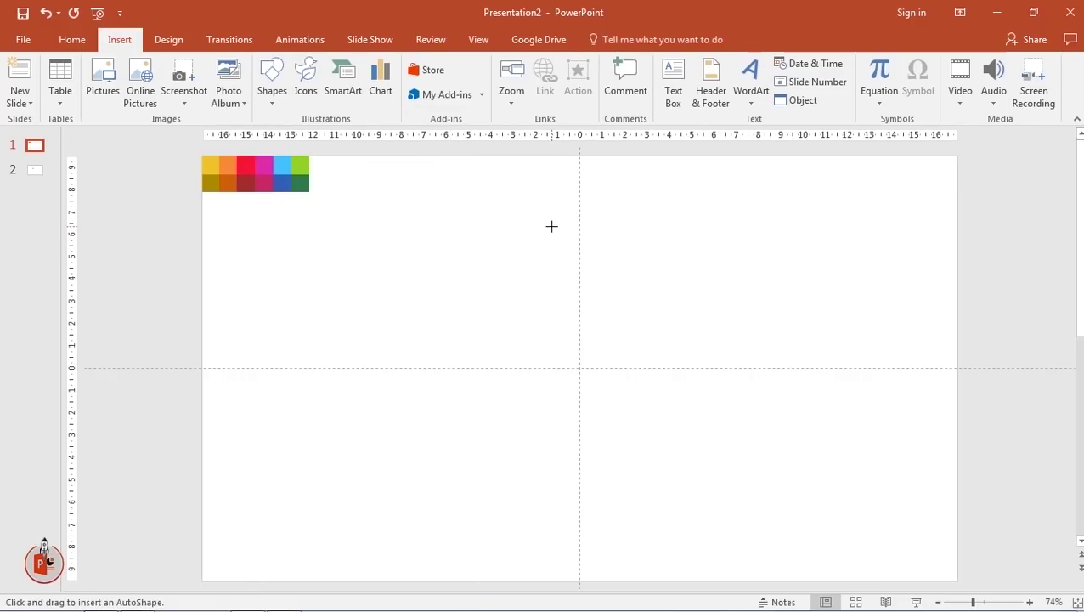
{"action": "mouse_move", "coordinate": [551, 226]}
{"action": "left_mouse_down"}
{"action": "mouse_move", "coordinate": [619, 234]}
{"action": "mouse_move", "coordinate": [595, 236]}
{"action": "left_mouse_up"}
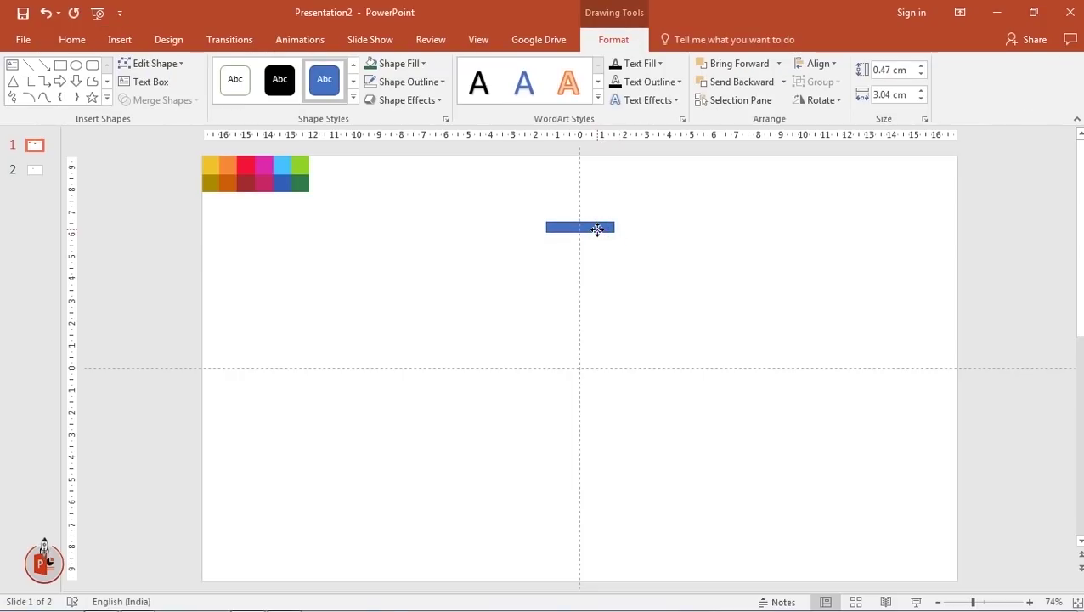
{"action": "left_click", "coordinate": [416, 83]}
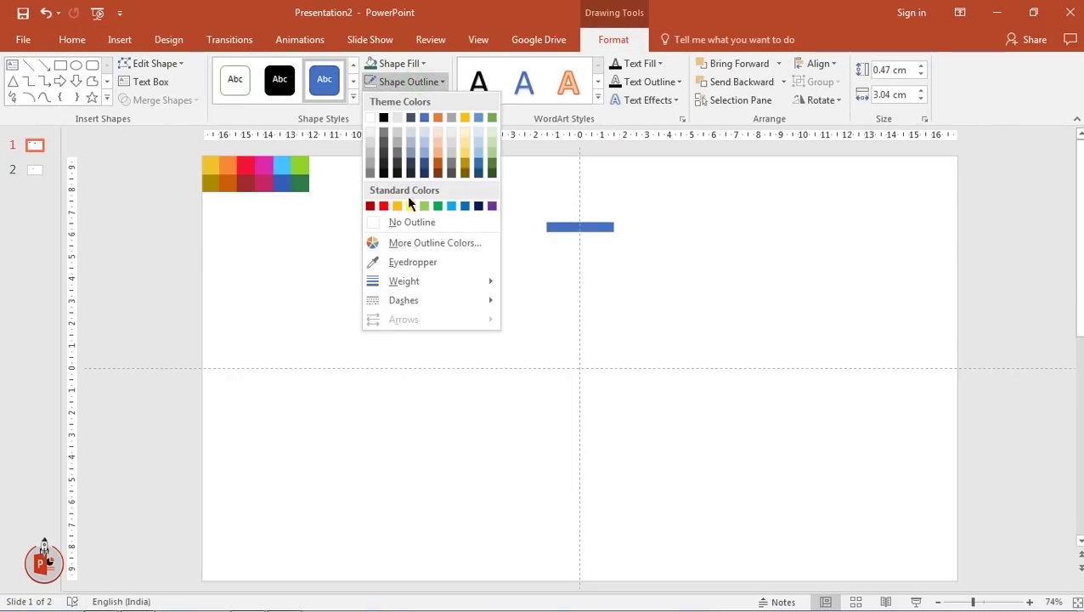
{"action": "left_click", "coordinate": [408, 223]}
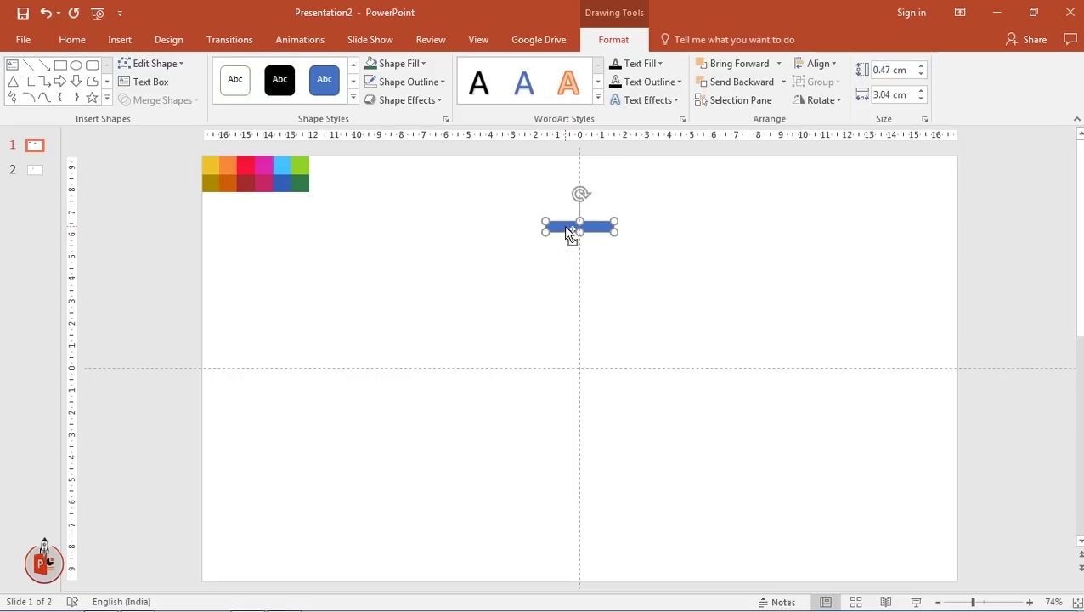
Ctrl-drag a copy of the bar straight down the slide, then reselect the upper bar.
{"action": "left_click_drag", "start_coordinate": [563, 237], "coordinate": [581, 492]}
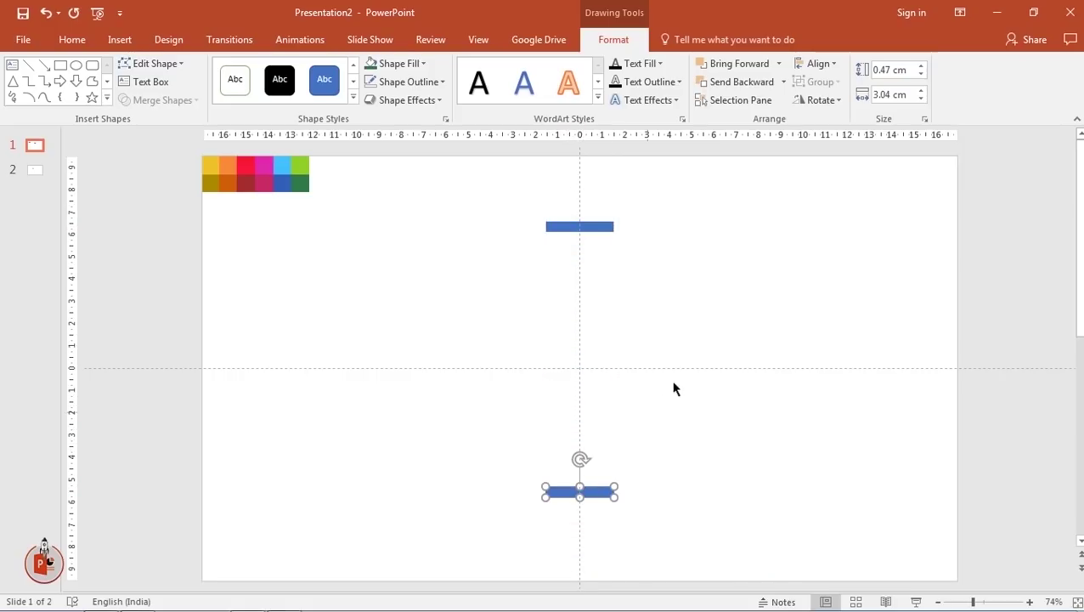
{"action": "left_click", "coordinate": [687, 367]}
{"action": "left_click", "coordinate": [586, 226]}
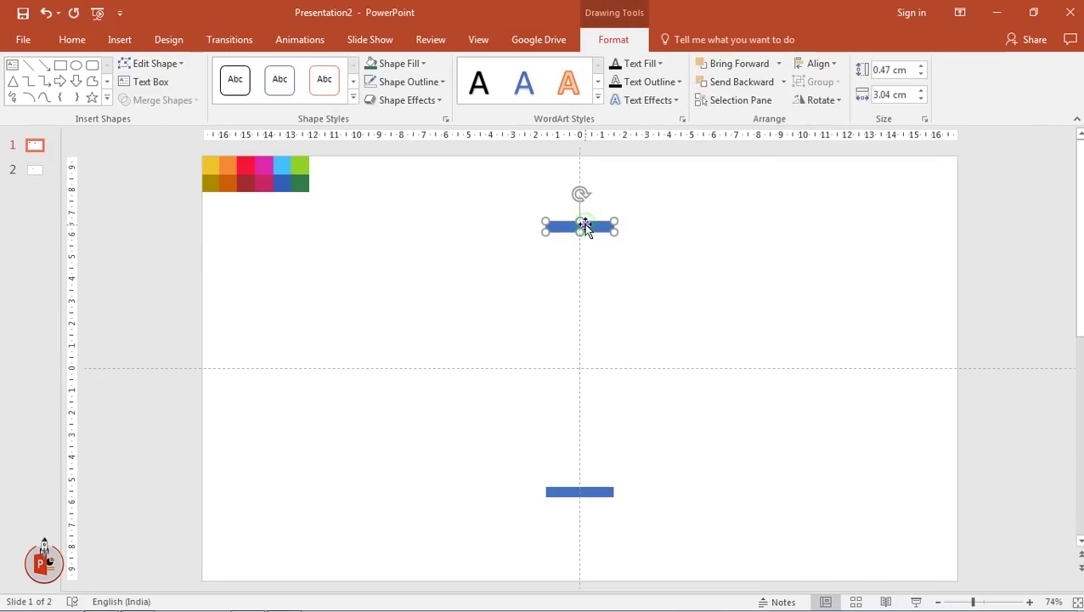
Give the upper bar a gradient fill running Linear Right.
{"action": "right_click", "coordinate": [602, 224]}
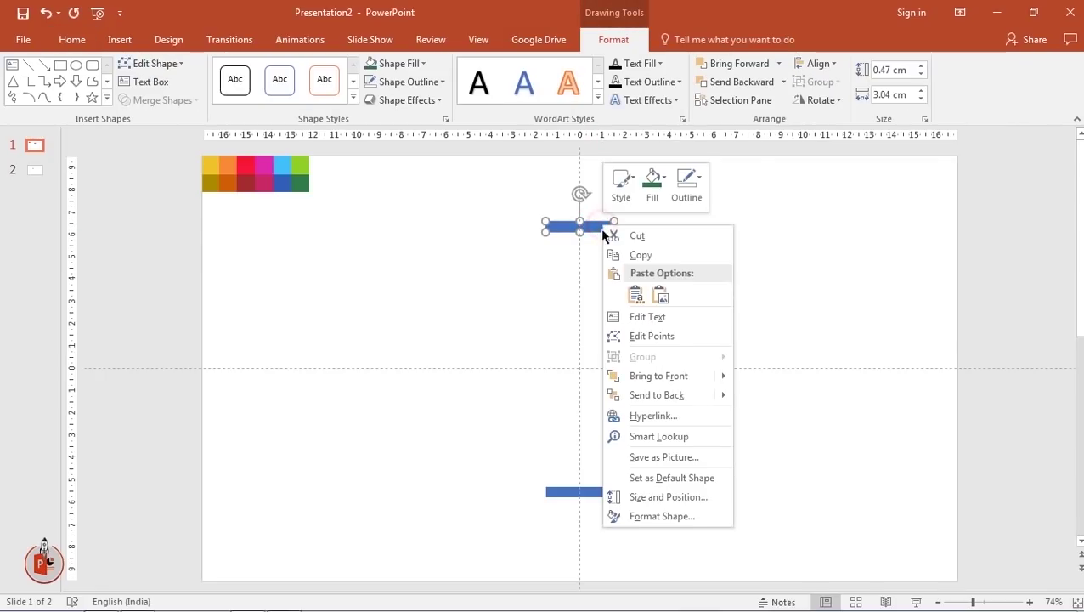
{"action": "left_click", "coordinate": [649, 496]}
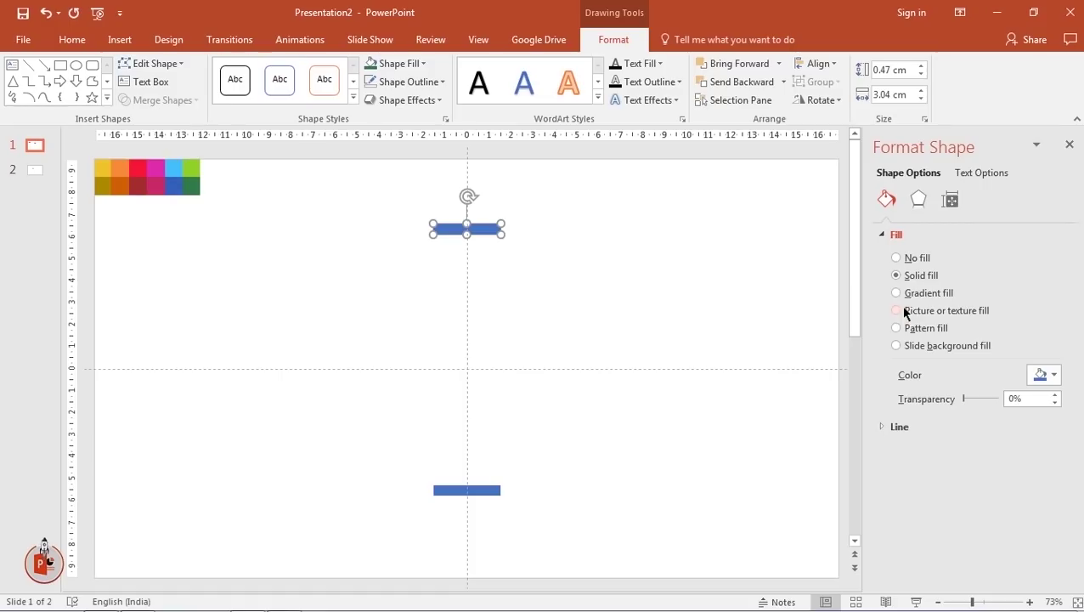
{"action": "left_click", "coordinate": [909, 293]}
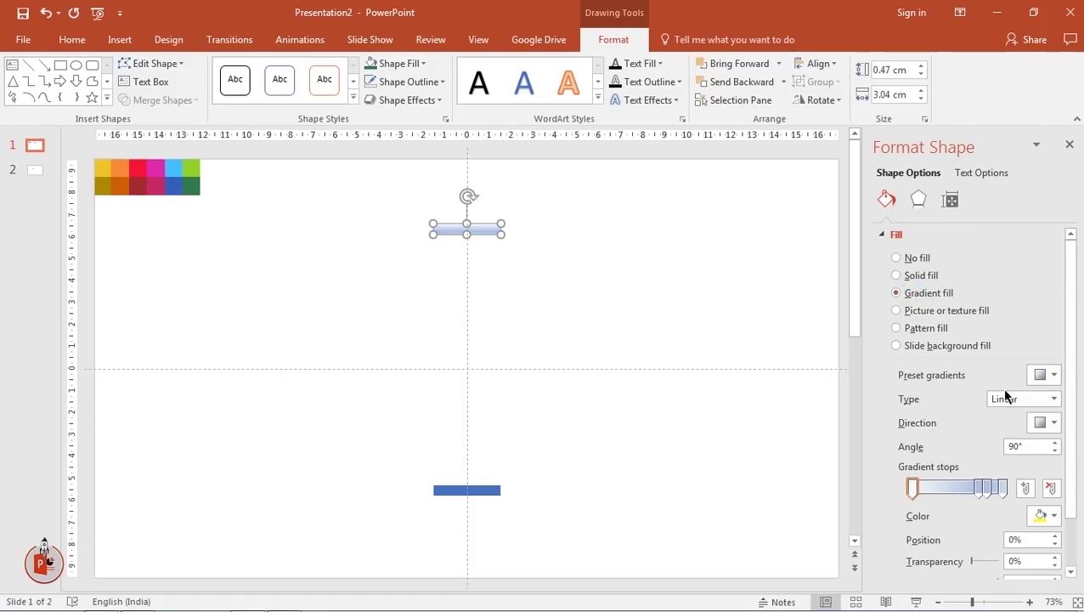
{"action": "left_click", "coordinate": [1050, 423]}
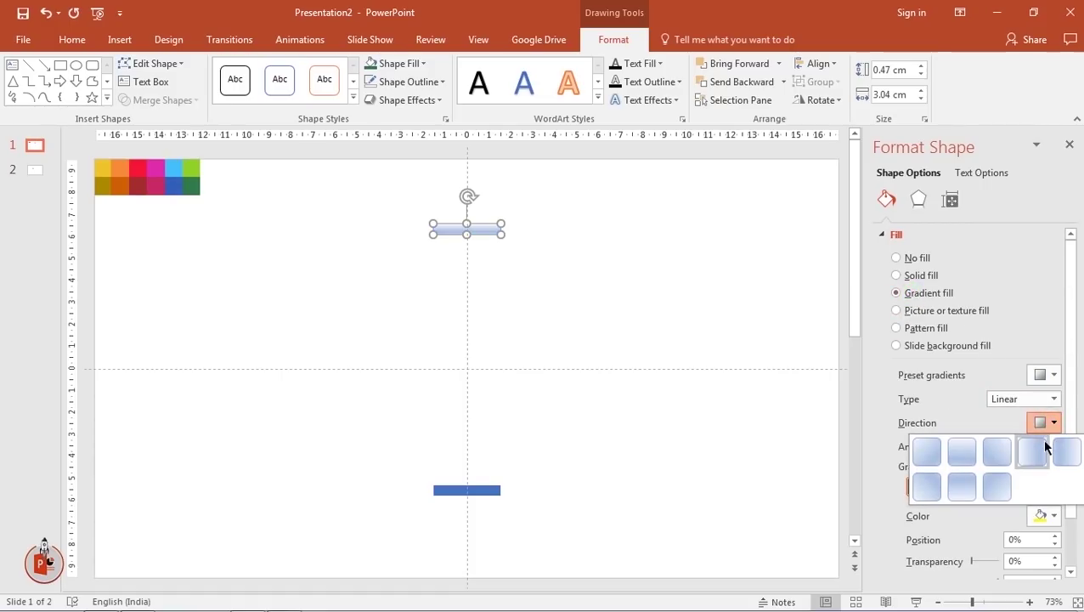
{"action": "left_click", "coordinate": [1038, 457]}
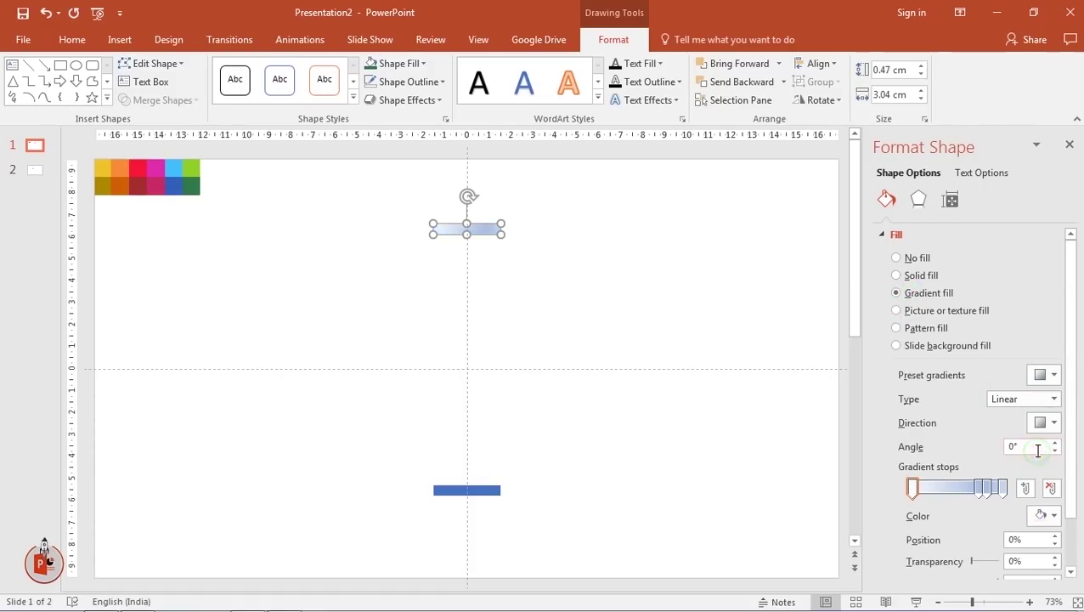
Shift a middle gradient stop slightly left and colour the rightmost stop black.
{"action": "left_click_drag", "start_coordinate": [981, 489], "coordinate": [966, 489]}
{"action": "left_click", "coordinate": [1002, 488]}
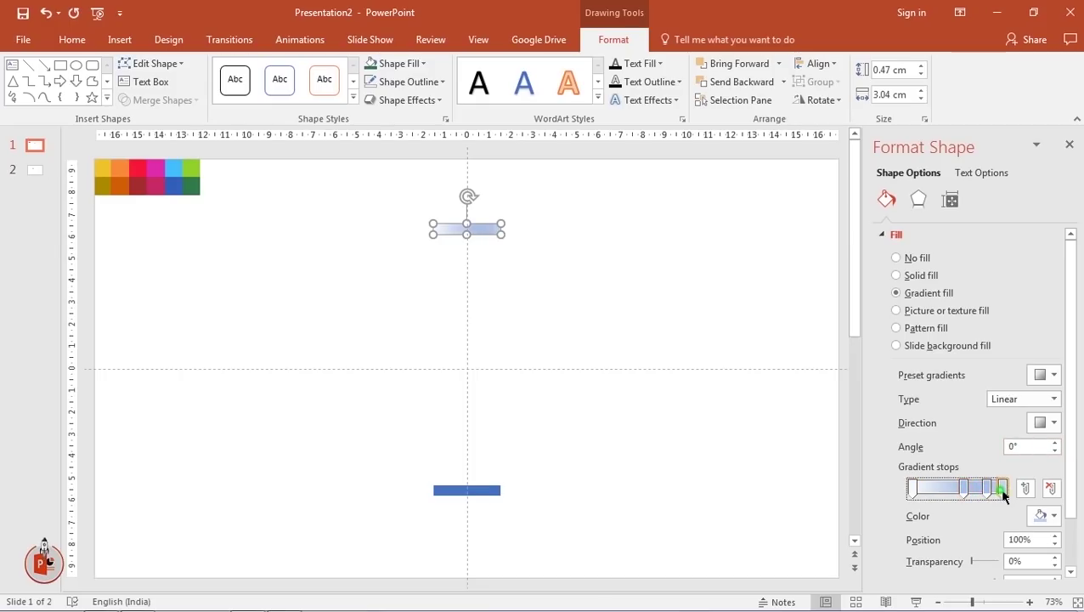
{"action": "left_click", "coordinate": [1054, 516]}
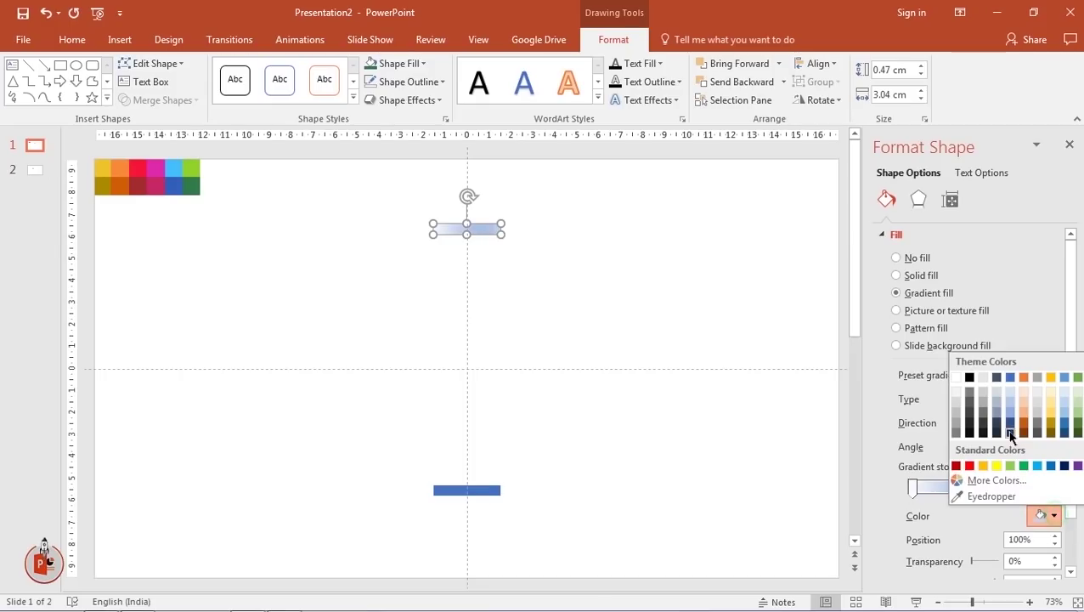
{"action": "left_click", "coordinate": [971, 382]}
{"action": "left_click", "coordinate": [1001, 488]}
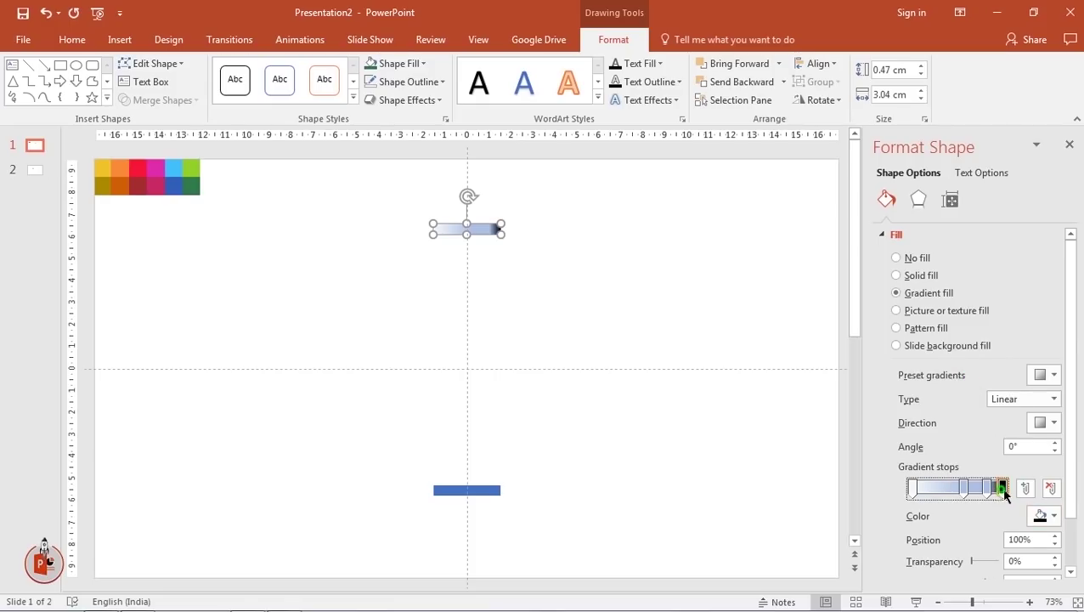
{"action": "left_click", "coordinate": [479, 230]}
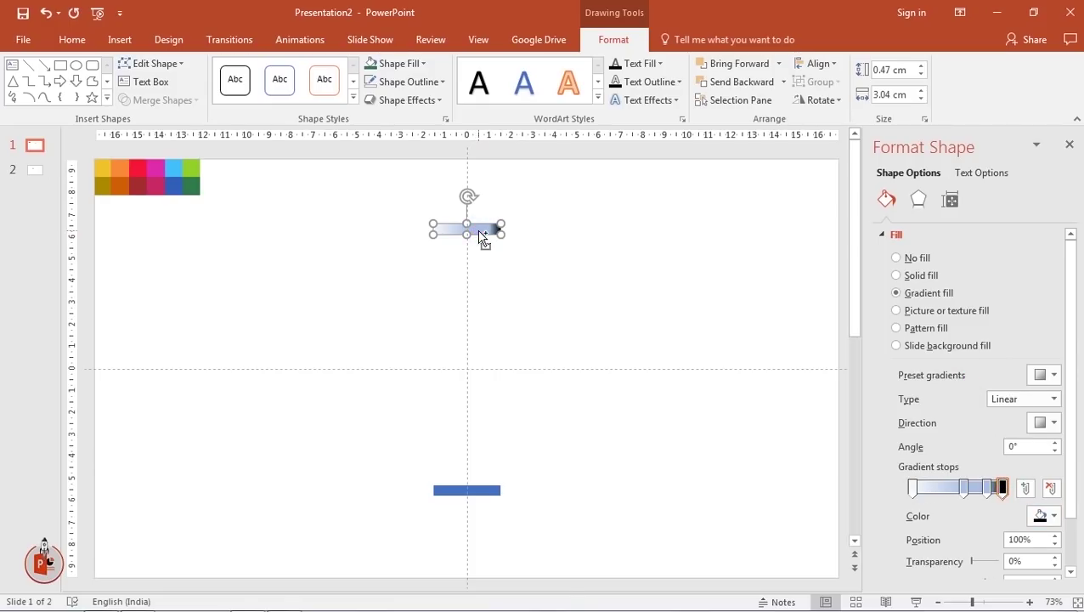
{"action": "scroll", "coordinate": [479, 230], "scroll_direction": "up", "scroll_amount": 7}
{"action": "scroll", "coordinate": [533, 300], "scroll_direction": "up", "scroll_amount": 5}
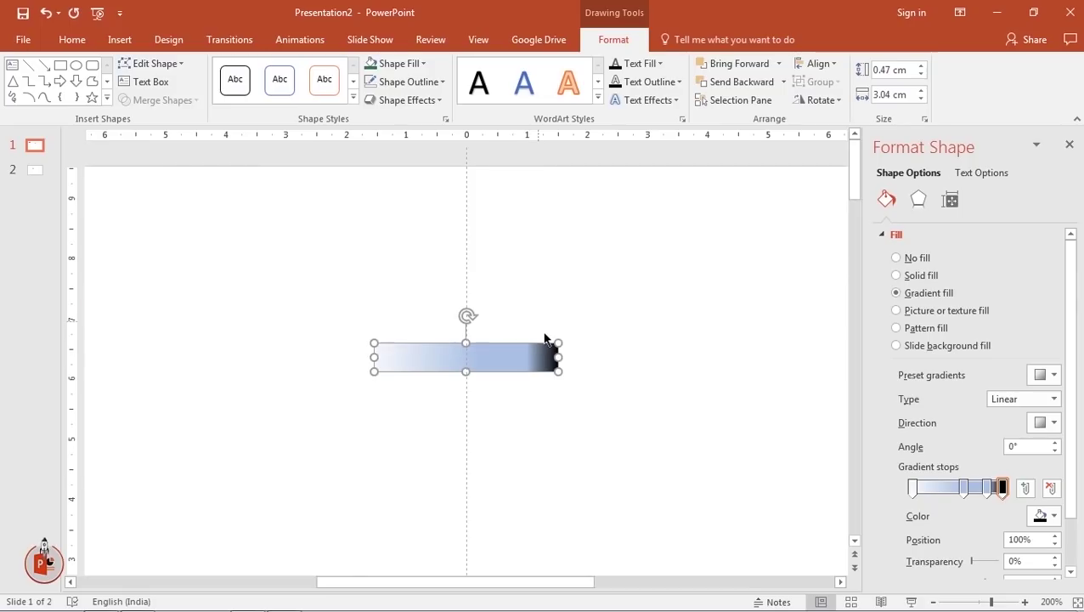
Move a stop to 93% and lighten it, then slide another stop right and make it black.
{"action": "left_click", "coordinate": [627, 382]}
{"action": "left_click", "coordinate": [536, 358]}
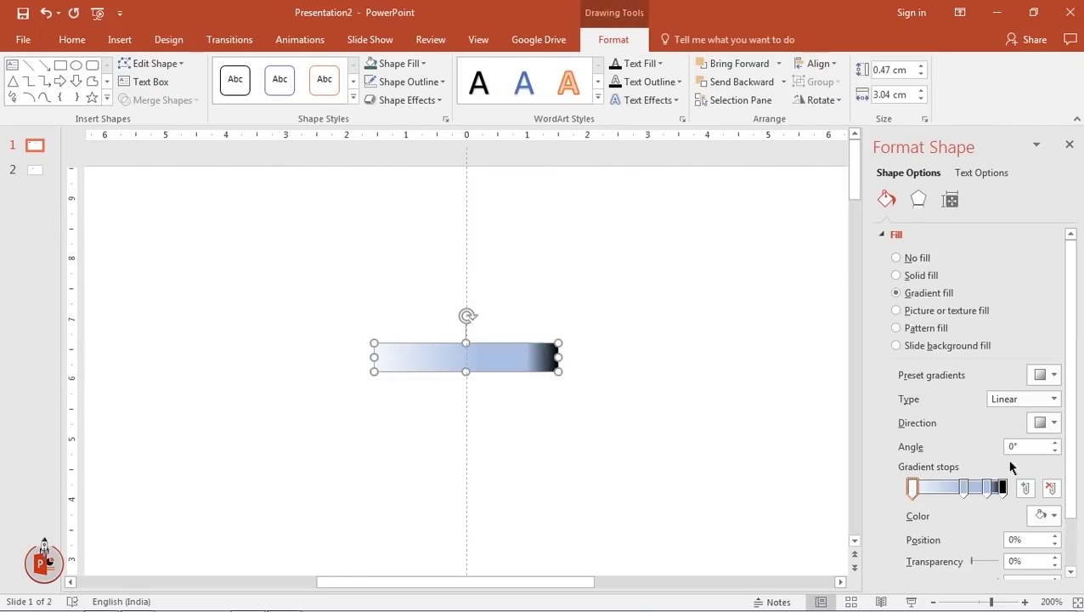
{"action": "left_click_drag", "start_coordinate": [988, 491], "coordinate": [1000, 489]}
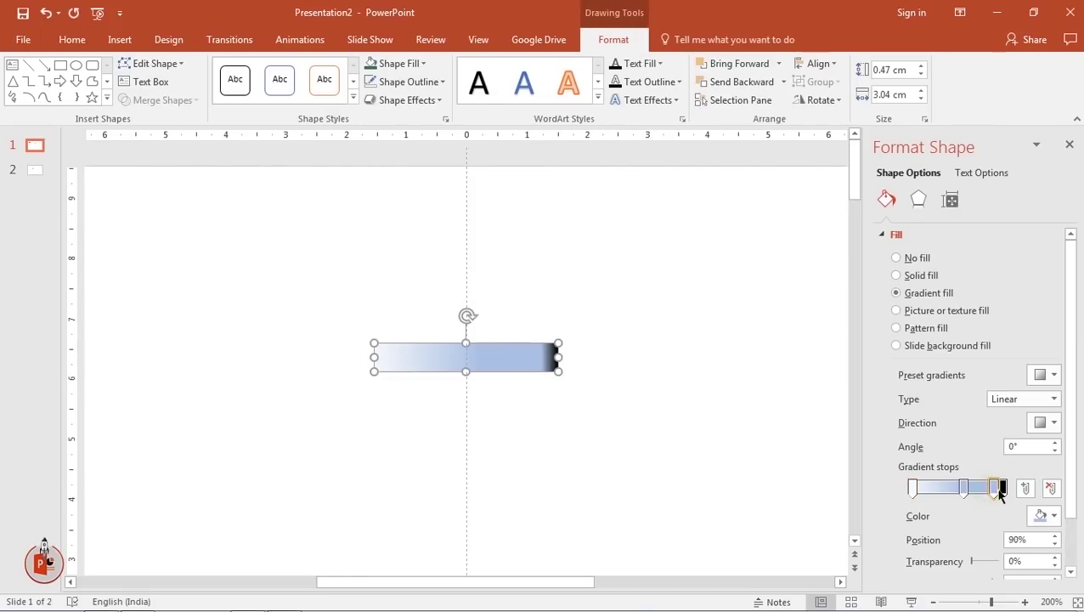
{"action": "left_click", "coordinate": [1045, 515]}
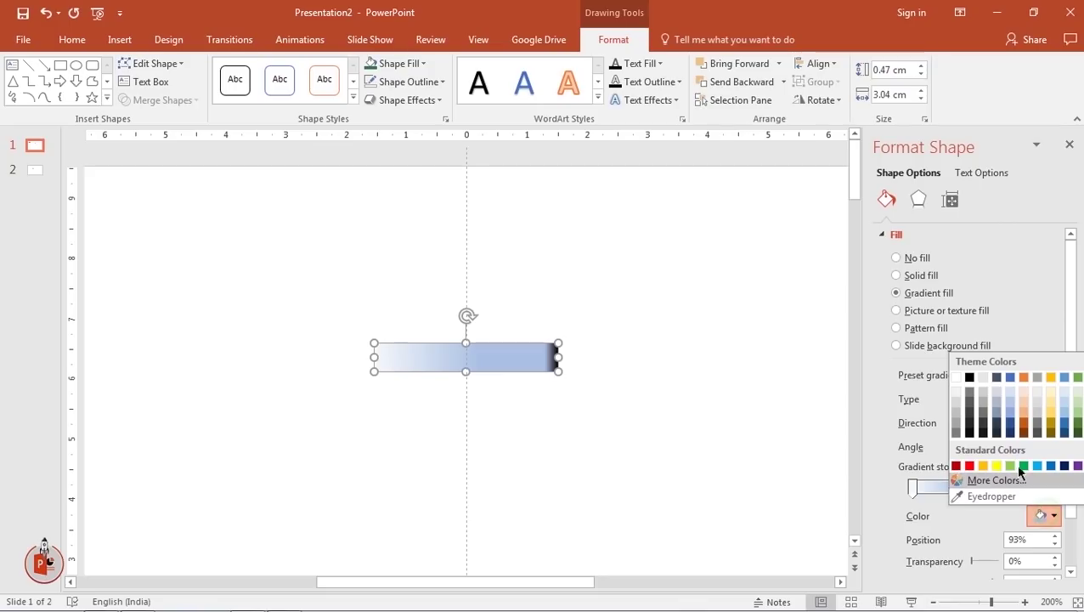
{"action": "left_click", "coordinate": [957, 392]}
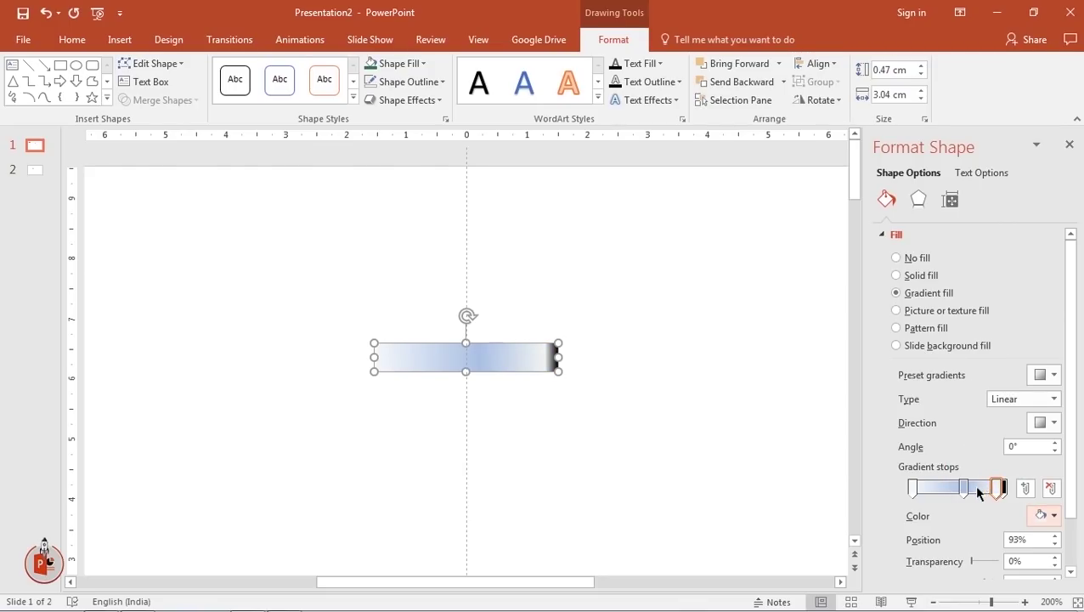
{"action": "left_click_drag", "start_coordinate": [964, 491], "coordinate": [995, 493]}
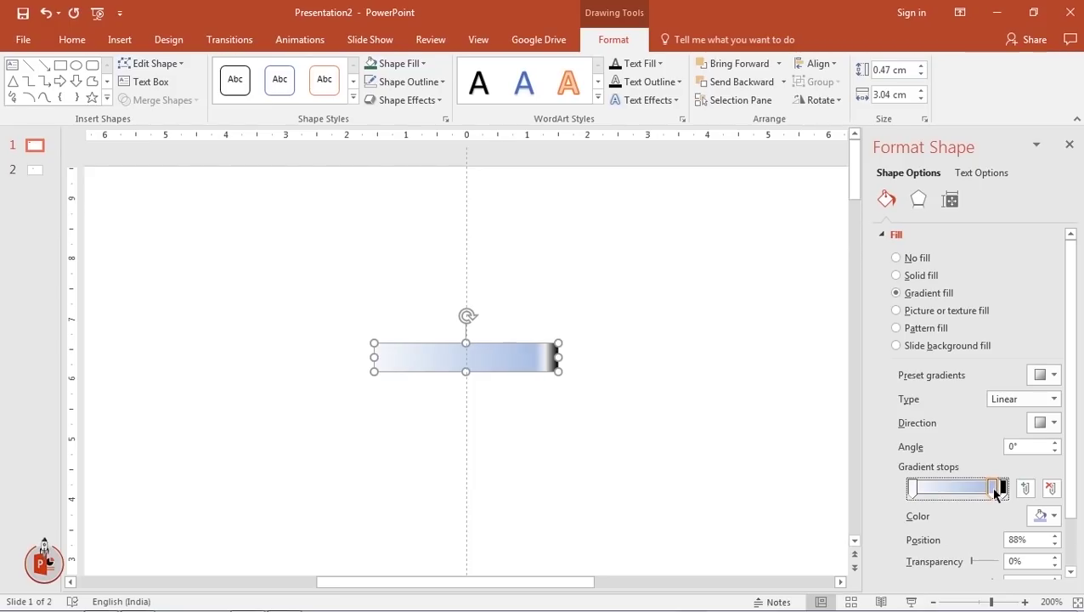
{"action": "left_click", "coordinate": [1046, 514]}
{"action": "left_click", "coordinate": [969, 378]}
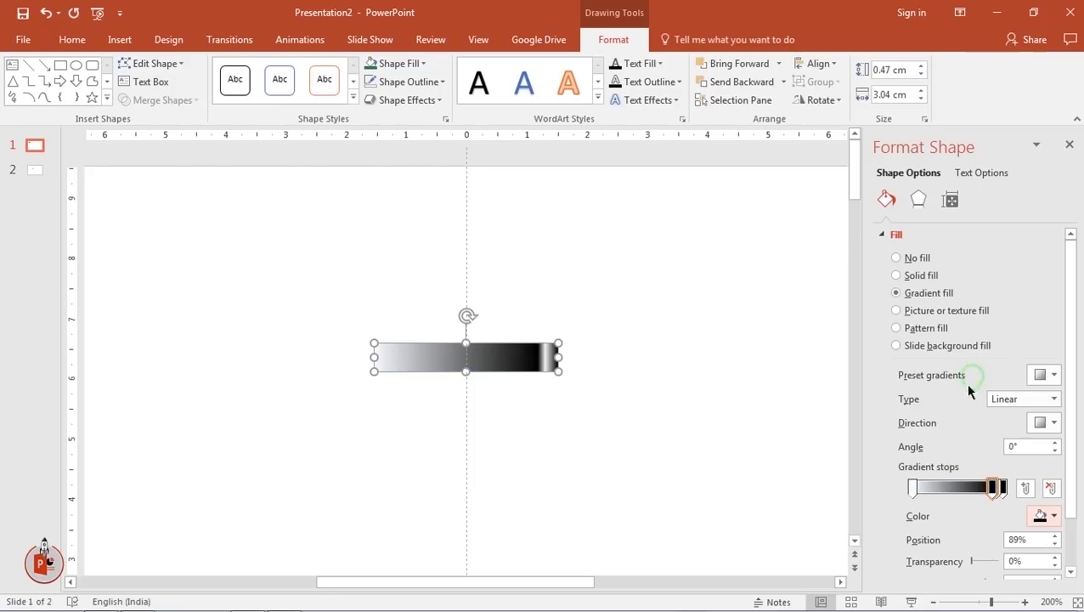
Add a black gradient stop at 38% and make a white stop at 29%.
{"action": "left_click", "coordinate": [950, 490]}
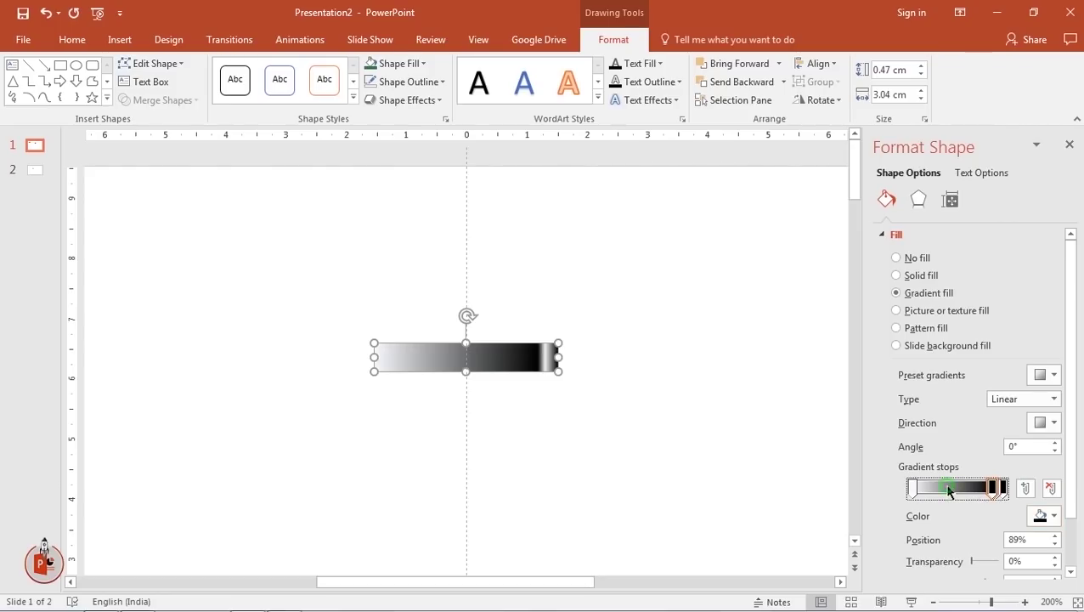
{"action": "left_click", "coordinate": [1043, 513]}
{"action": "left_click", "coordinate": [969, 378]}
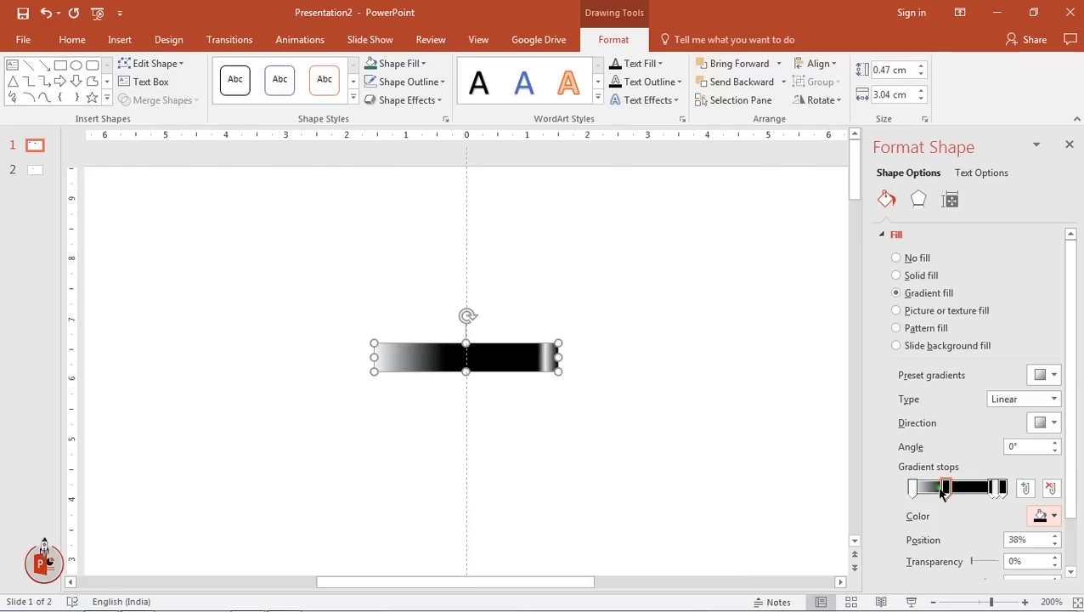
{"action": "left_click_drag", "start_coordinate": [941, 491], "coordinate": [933, 491]}
{"action": "left_click", "coordinate": [1053, 516]}
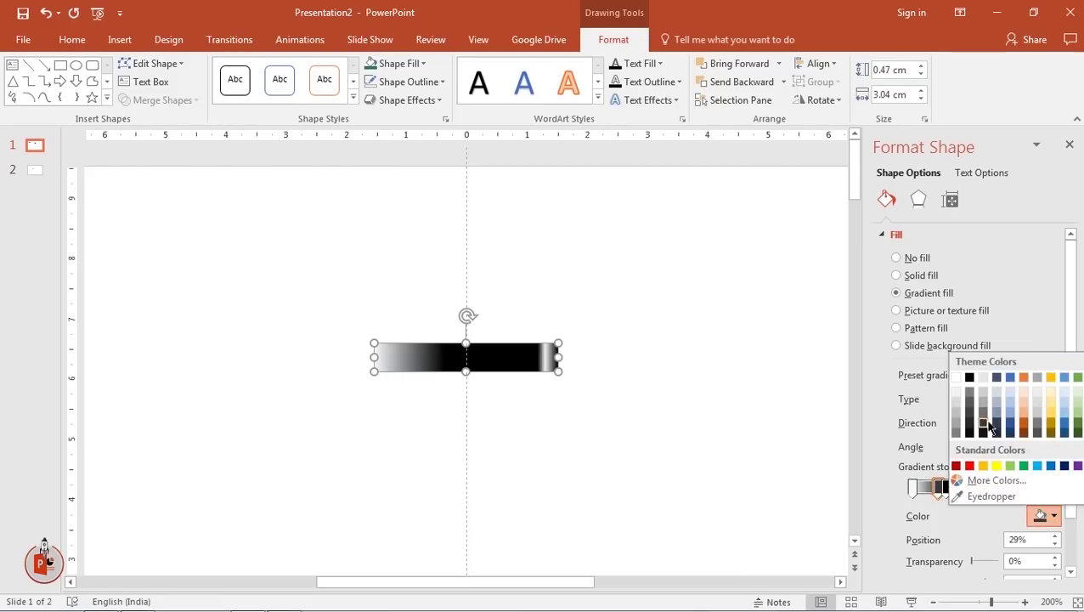
{"action": "left_click", "coordinate": [955, 378]}
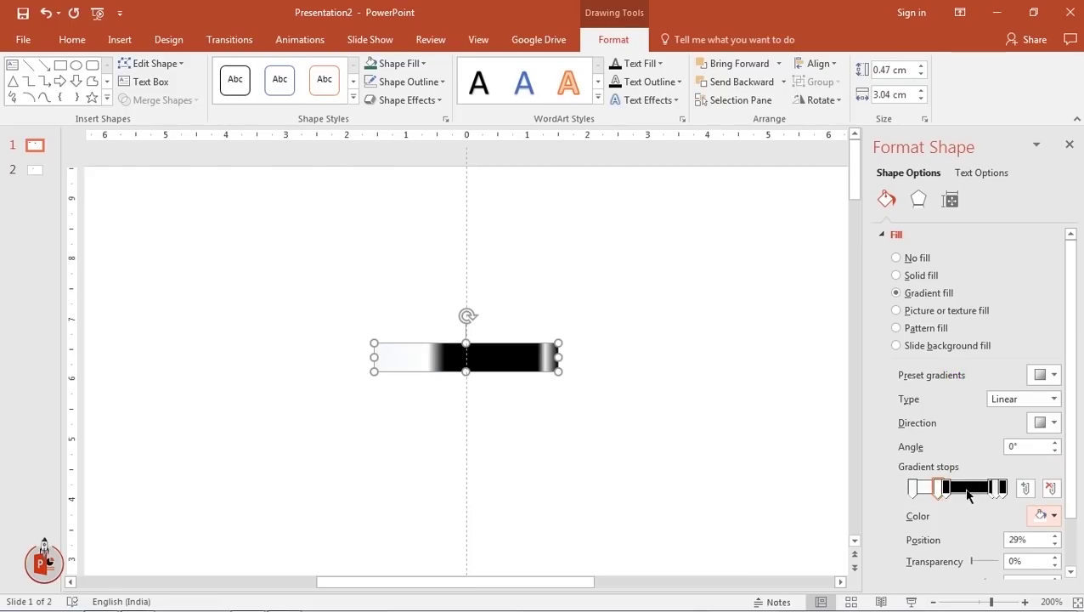
Colour the leftmost 7% stop white and drag it to the bar's left end.
{"action": "left_click", "coordinate": [917, 487]}
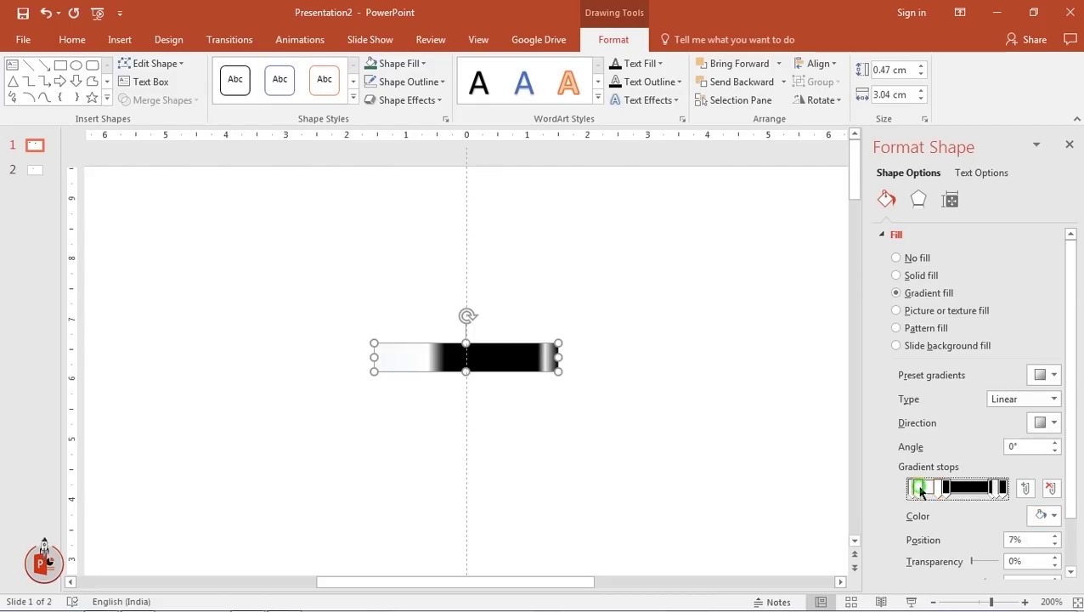
{"action": "left_click", "coordinate": [1052, 516]}
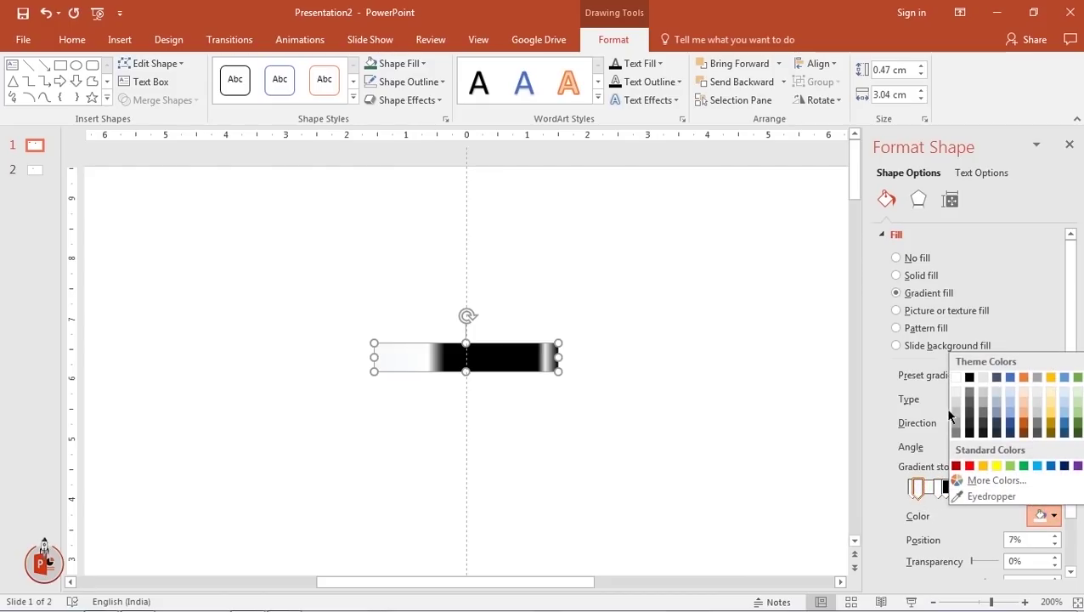
{"action": "left_click", "coordinate": [956, 378]}
{"action": "left_click_drag", "start_coordinate": [917, 487], "coordinate": [910, 488]}
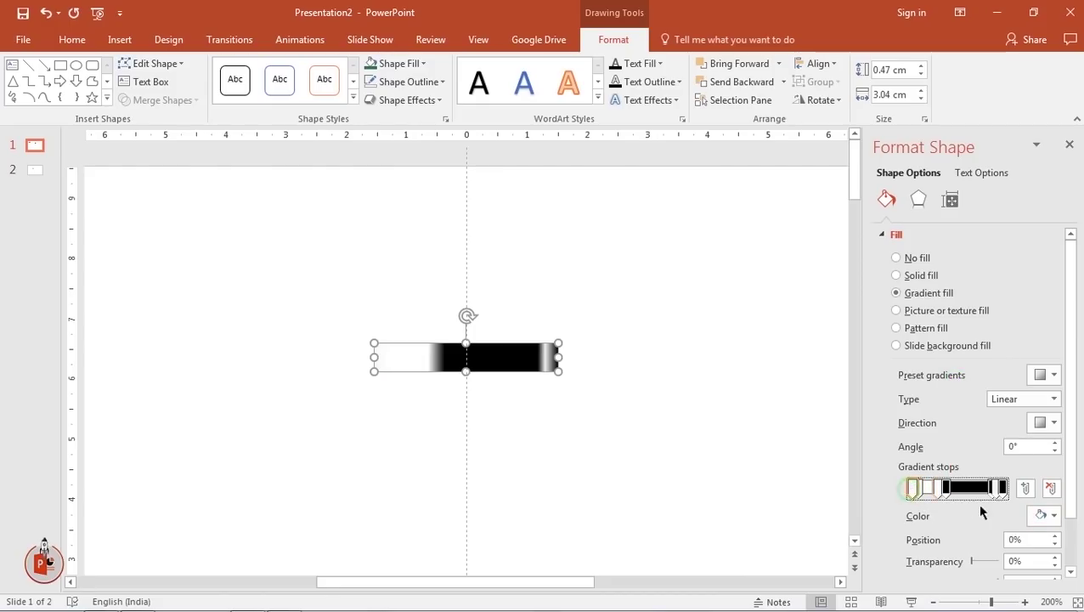
{"action": "left_click", "coordinate": [1046, 516]}
Make the left stop black, reposition the second stop, and colour the third stop light grey.
{"action": "left_click", "coordinate": [966, 377]}
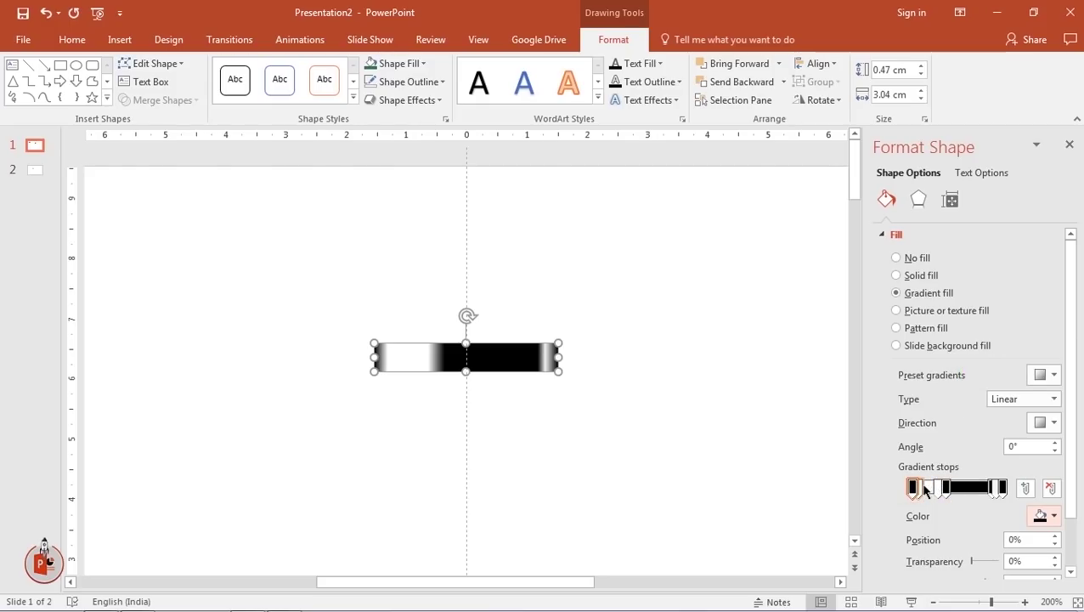
{"action": "left_click_drag", "start_coordinate": [925, 490], "coordinate": [929, 491]}
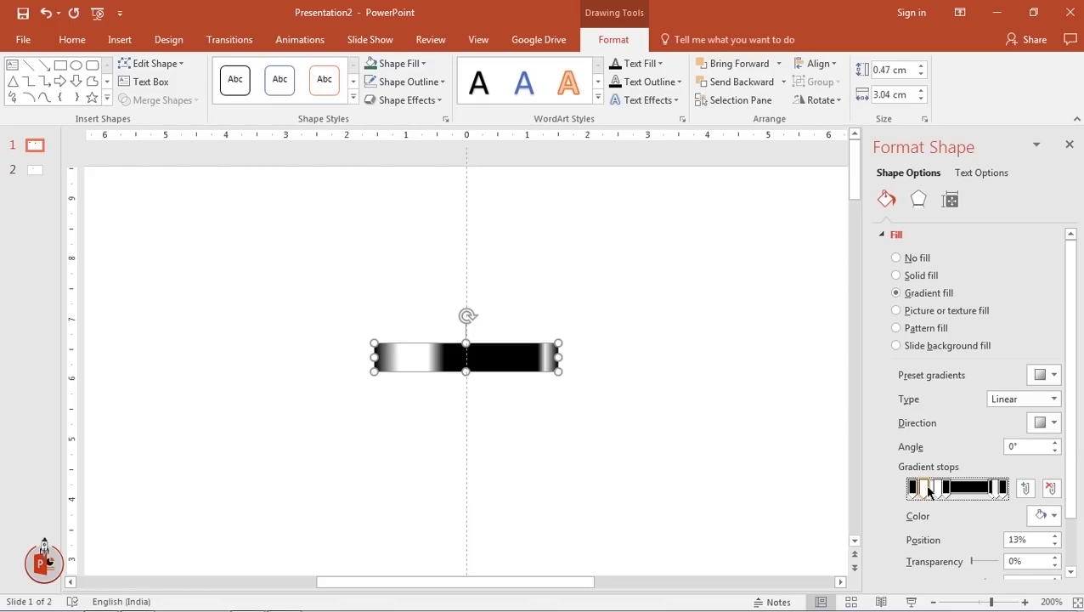
{"action": "left_click", "coordinate": [938, 490]}
{"action": "left_click", "coordinate": [1041, 516]}
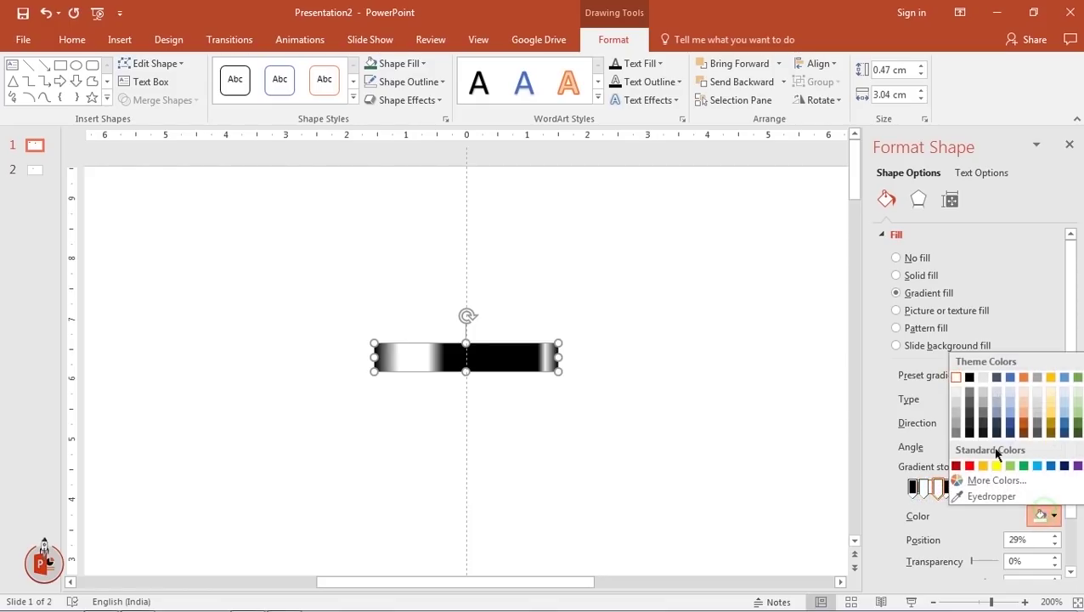
{"action": "left_click", "coordinate": [955, 395]}
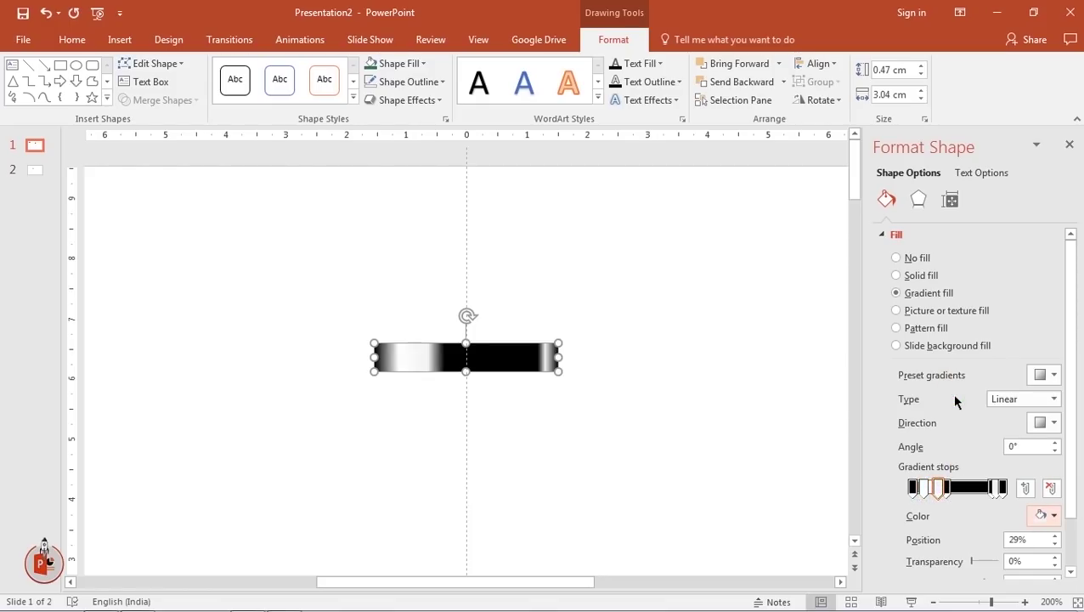
{"action": "left_click", "coordinate": [1057, 513]}
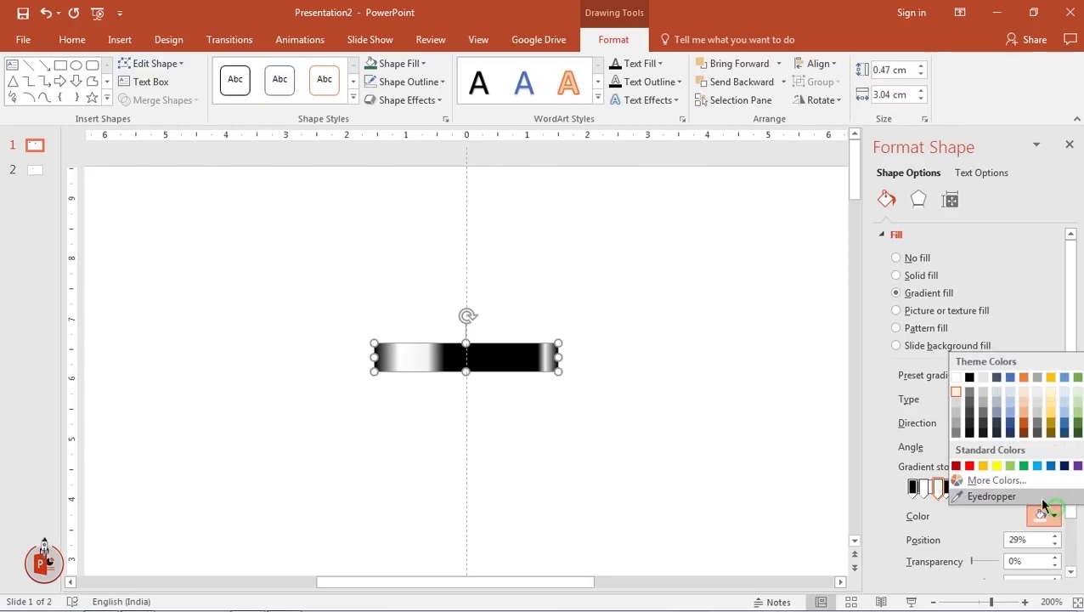
{"action": "left_click", "coordinate": [954, 404]}
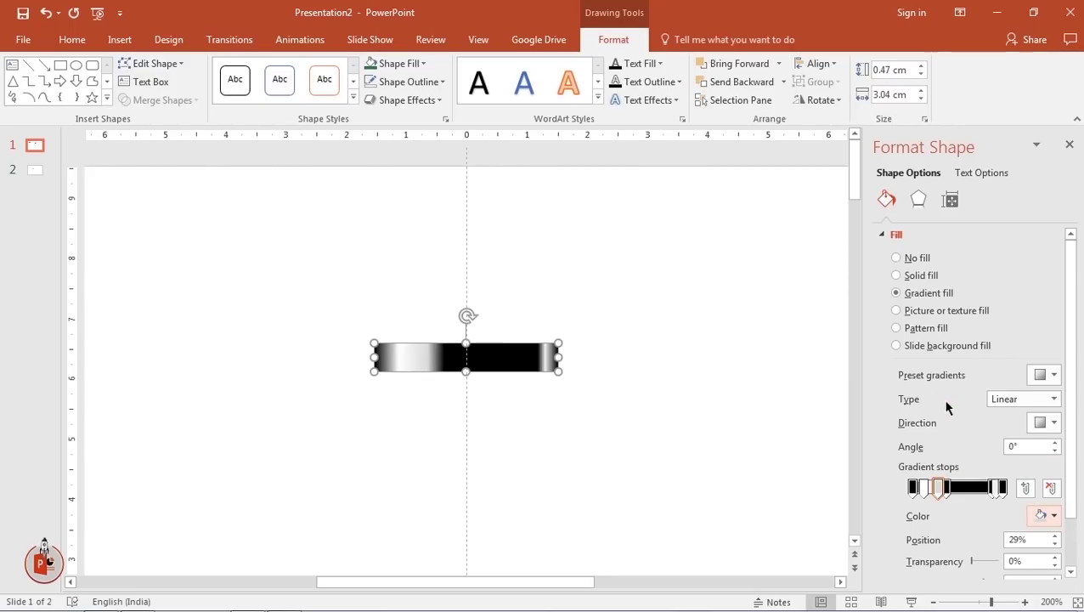
Nudge the right gradient stop to about 96% for a narrow white glint.
{"action": "left_click_drag", "start_coordinate": [995, 490], "coordinate": [994, 497]}
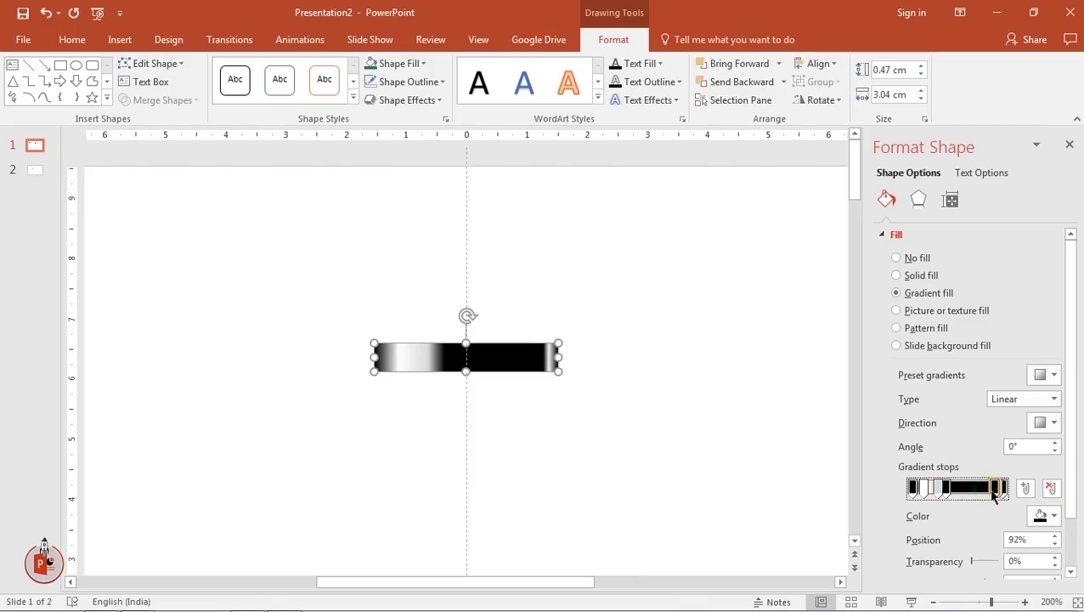
{"action": "left_click", "coordinate": [648, 428]}
{"action": "left_click", "coordinate": [555, 371]}
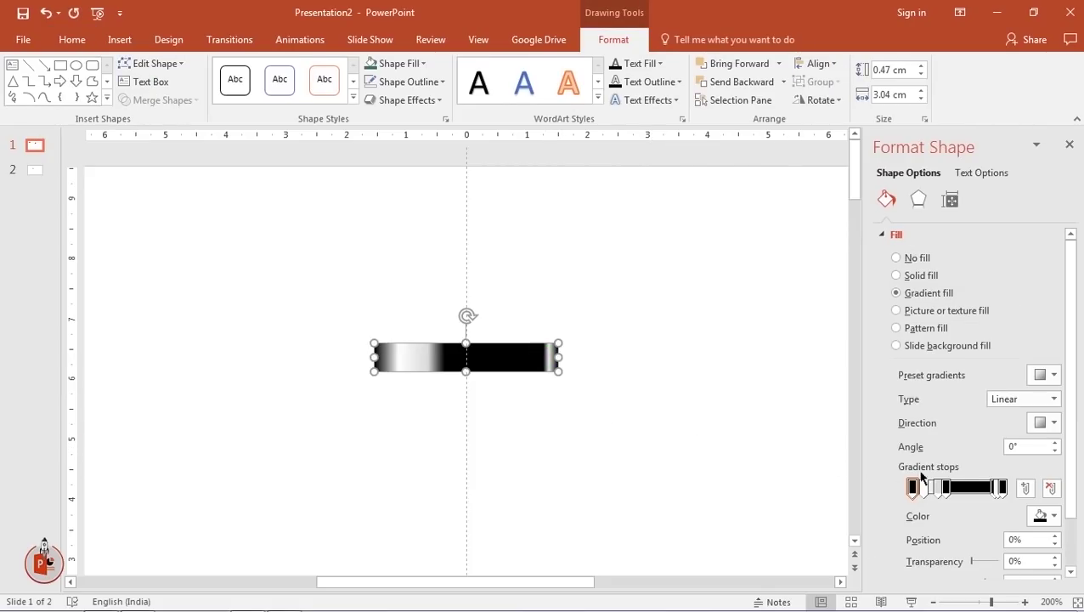
{"action": "left_click", "coordinate": [999, 490]}
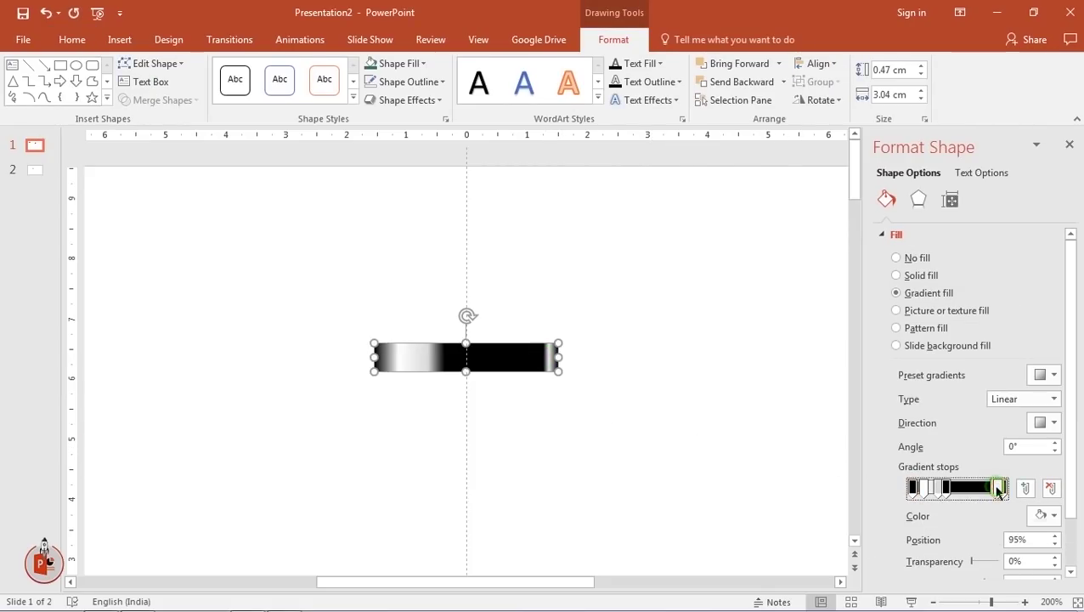
{"action": "left_click_drag", "start_coordinate": [999, 491], "coordinate": [999, 491]}
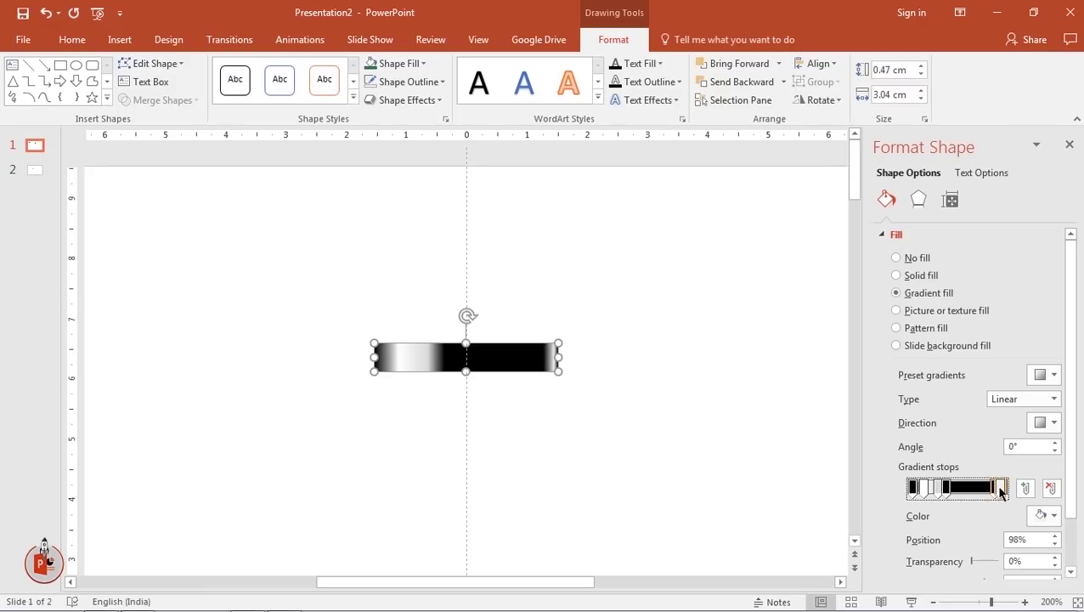
{"action": "left_click", "coordinate": [648, 432]}
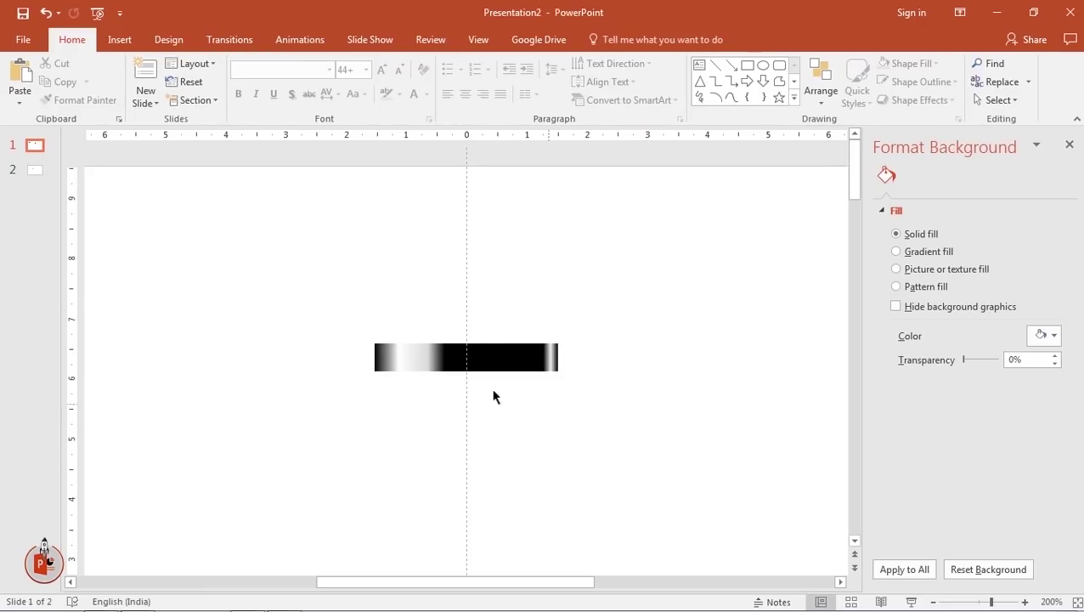
Copy the upper bar's metallic gradient onto the lower blue bar with Format Painter.
{"action": "left_click", "coordinate": [457, 355]}
{"action": "scroll", "coordinate": [488, 397], "scroll_direction": "down", "scroll_amount": 5}
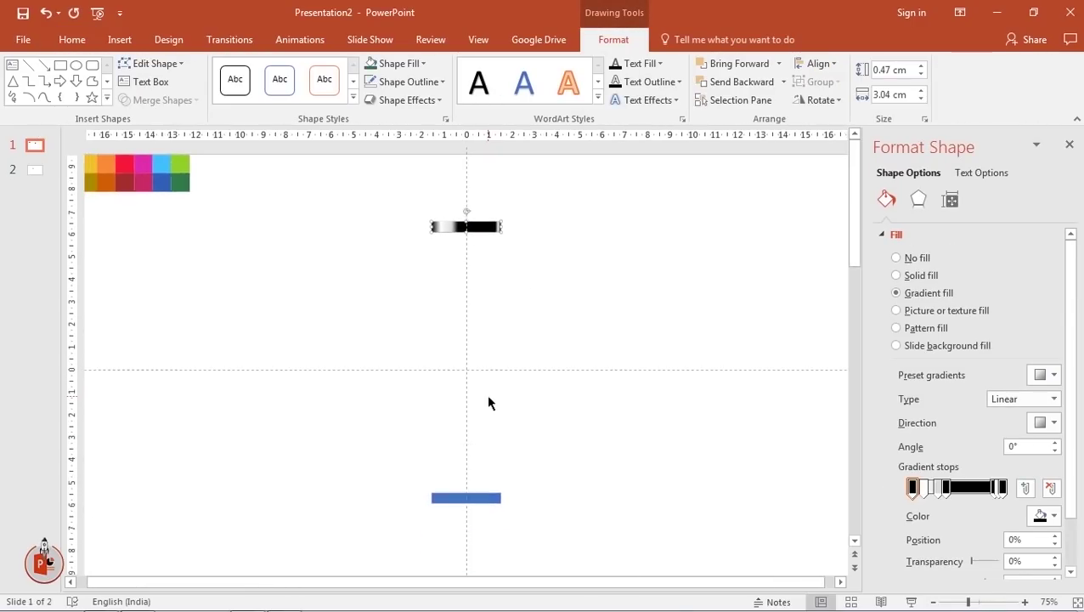
{"action": "left_click", "coordinate": [521, 317]}
{"action": "left_click", "coordinate": [482, 226]}
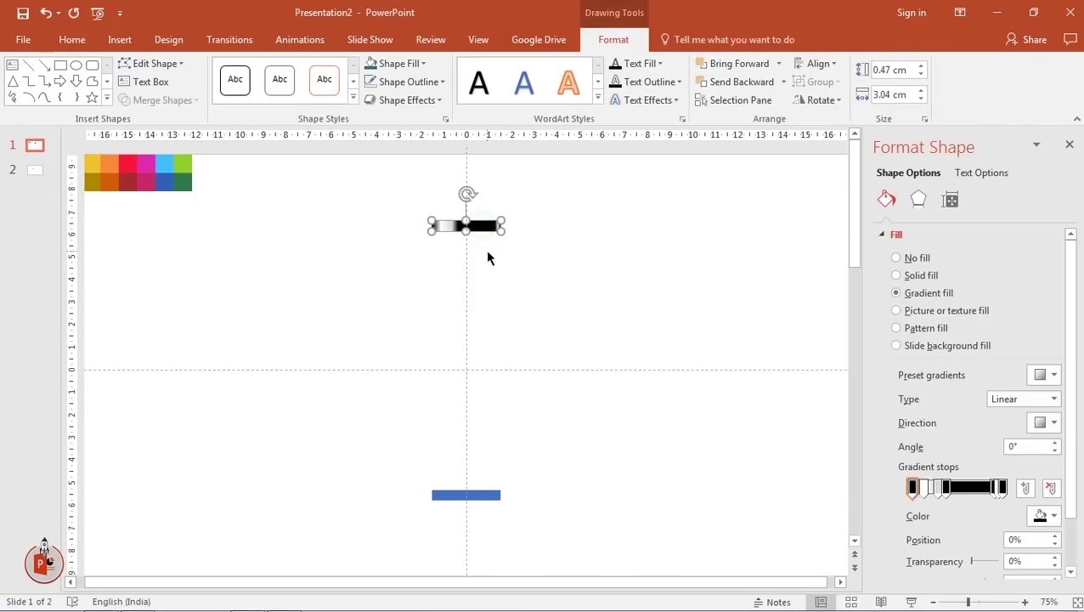
{"action": "left_click", "coordinate": [78, 41]}
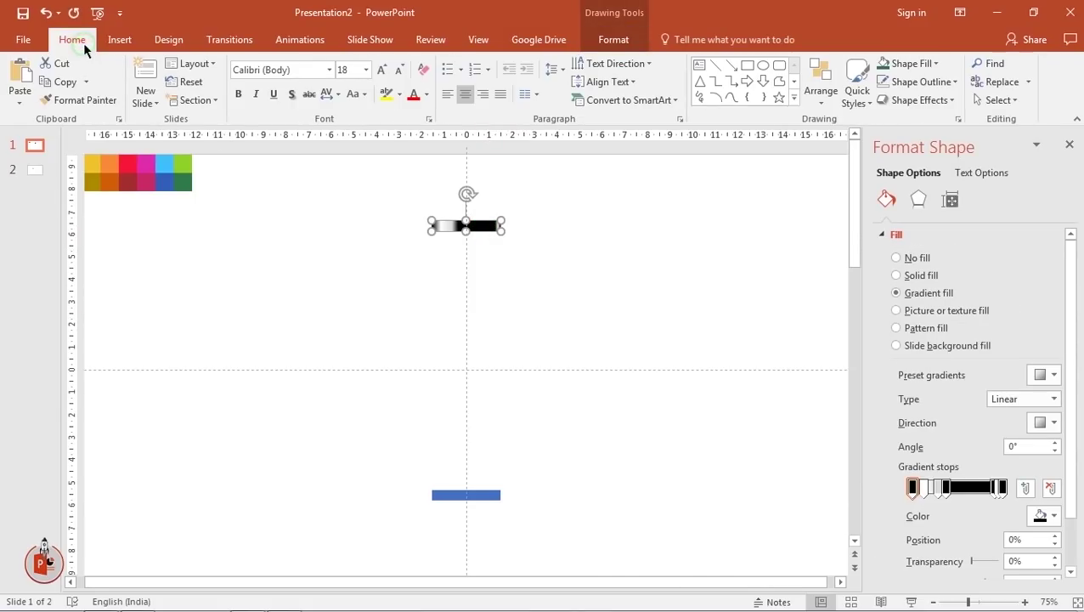
{"action": "left_click", "coordinate": [79, 103]}
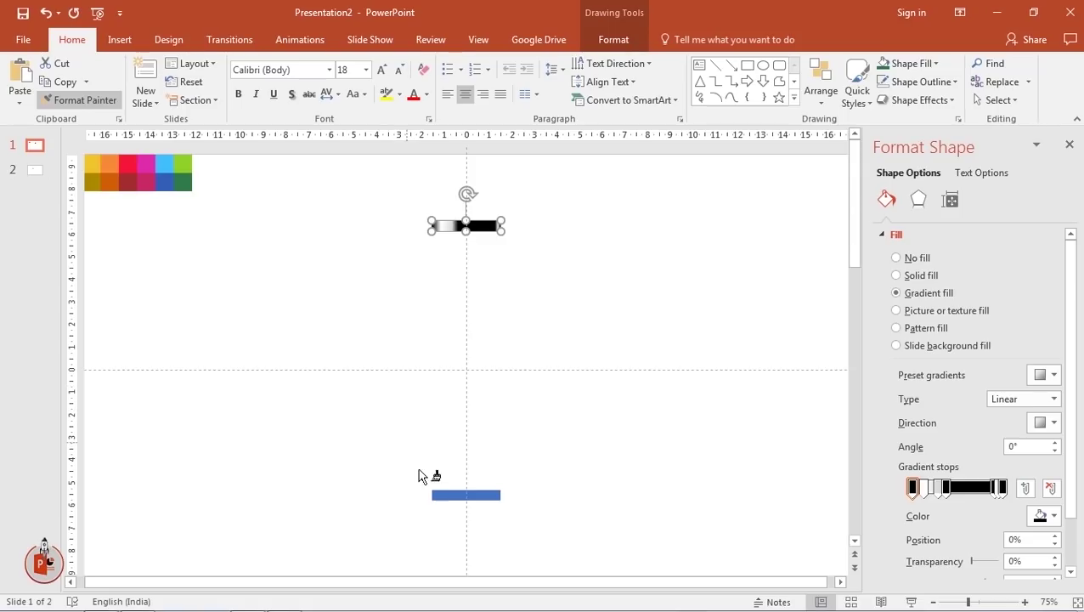
{"action": "left_click", "coordinate": [445, 497]}
{"action": "left_click", "coordinate": [587, 363]}
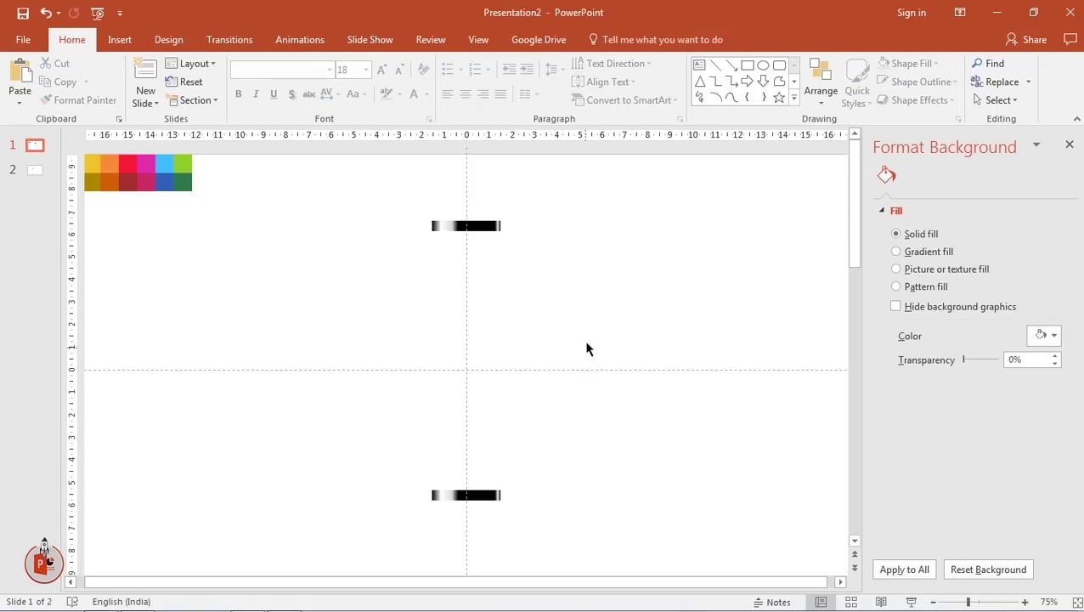
{"action": "right_click", "coordinate": [583, 296]}
Set a grey radial gradient background with Blue-Gray Darker 25% edges and no middle stop.
{"action": "left_click", "coordinate": [648, 423]}
{"action": "left_click", "coordinate": [914, 255]}
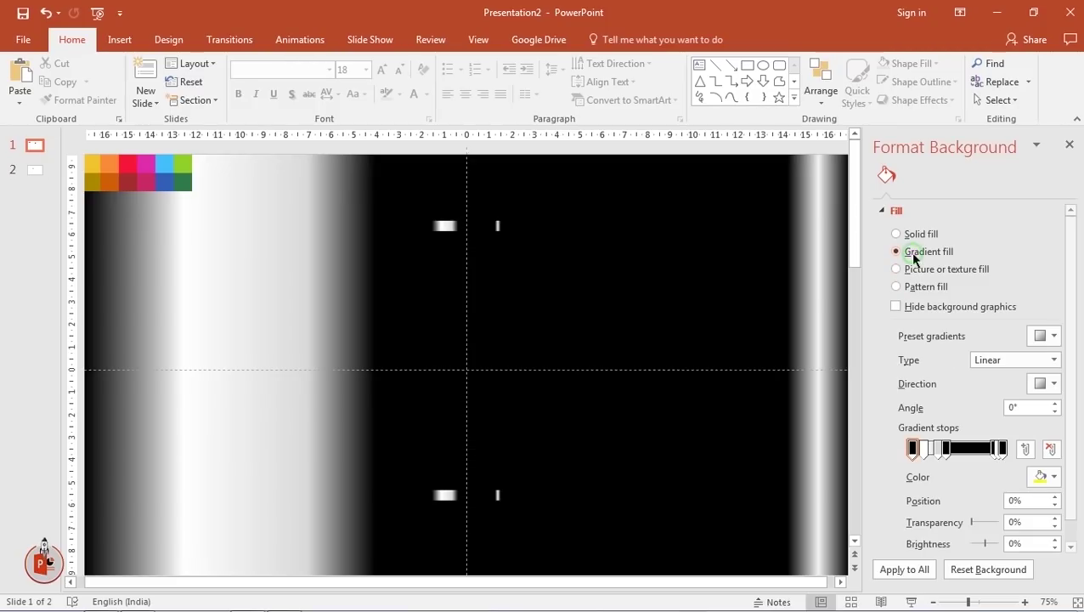
{"action": "left_click", "coordinate": [1051, 336]}
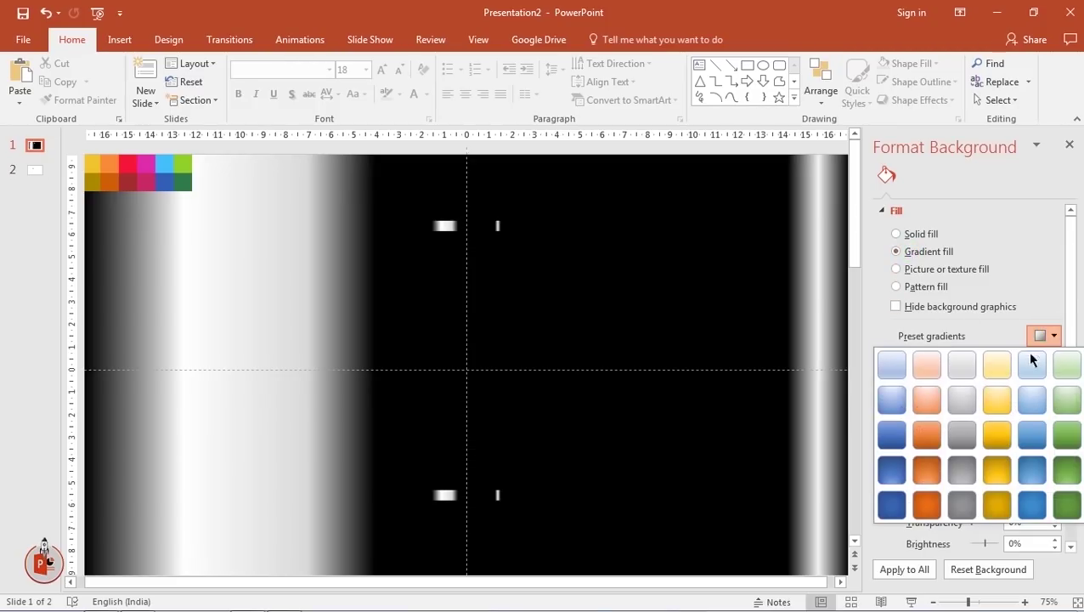
{"action": "left_click", "coordinate": [962, 400]}
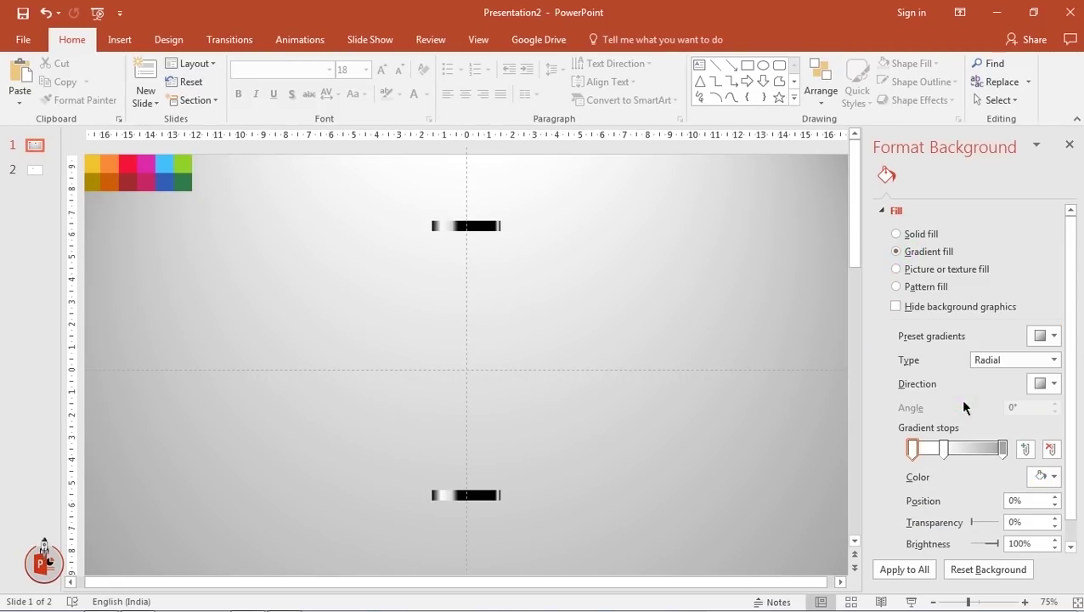
{"action": "left_click", "coordinate": [1003, 448]}
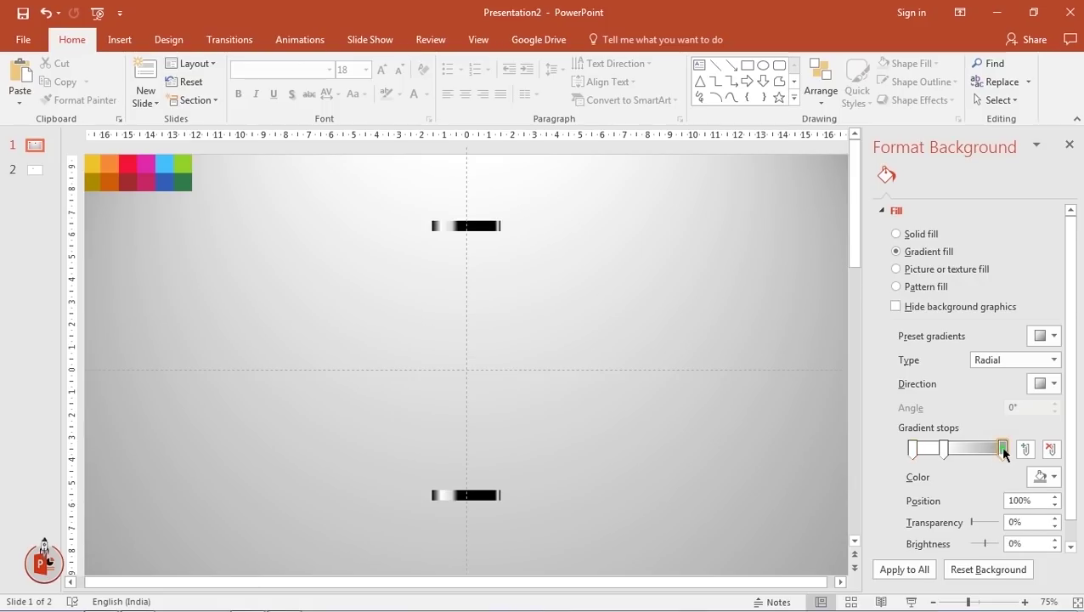
{"action": "left_click", "coordinate": [1053, 478]}
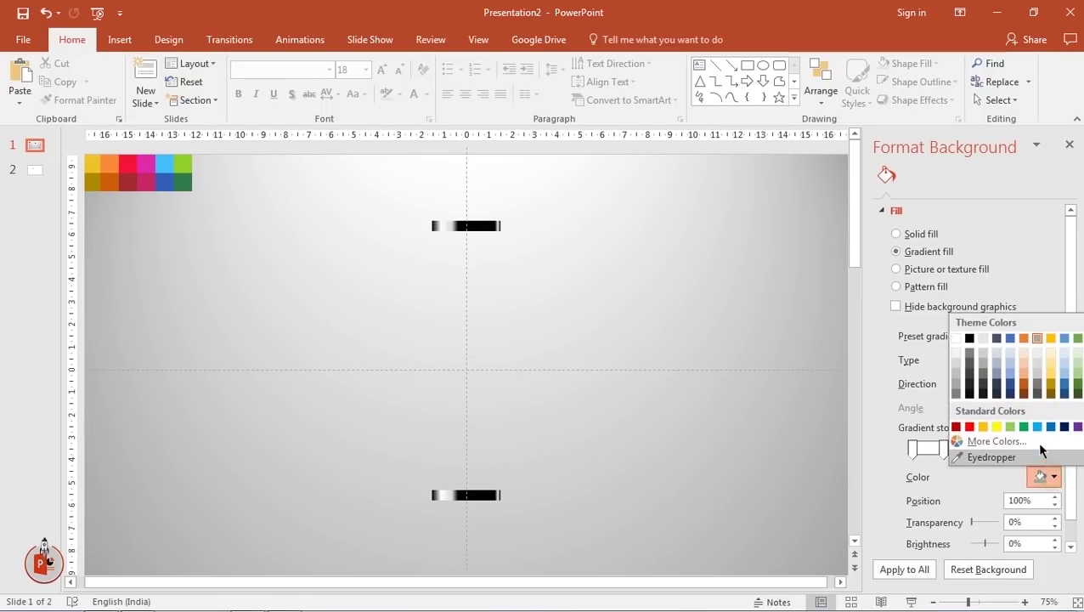
{"action": "left_click", "coordinate": [998, 386]}
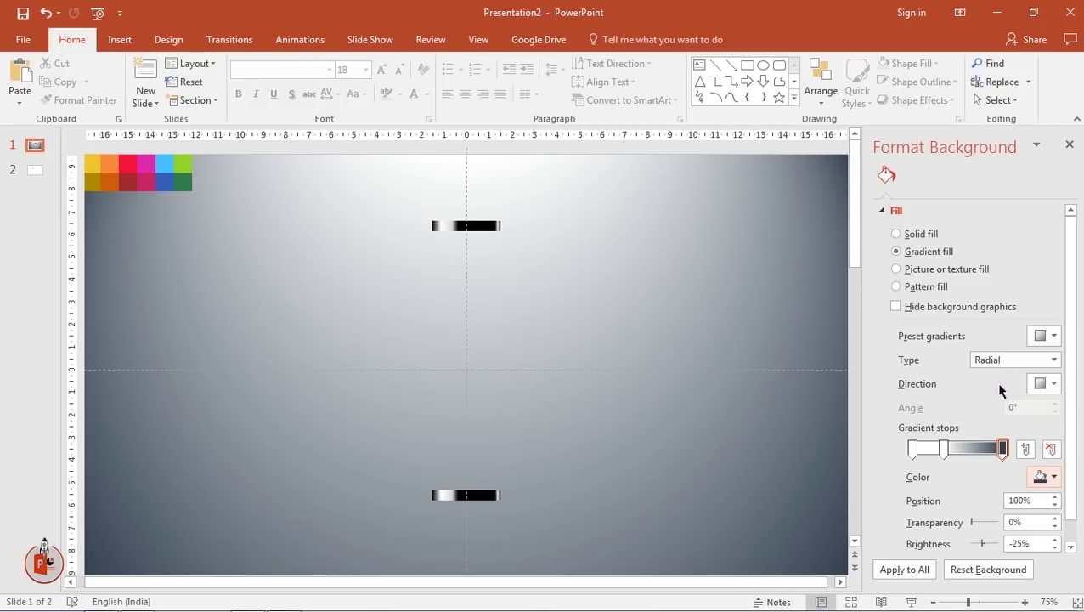
{"action": "left_click", "coordinate": [945, 449]}
{"action": "left_click", "coordinate": [1053, 451]}
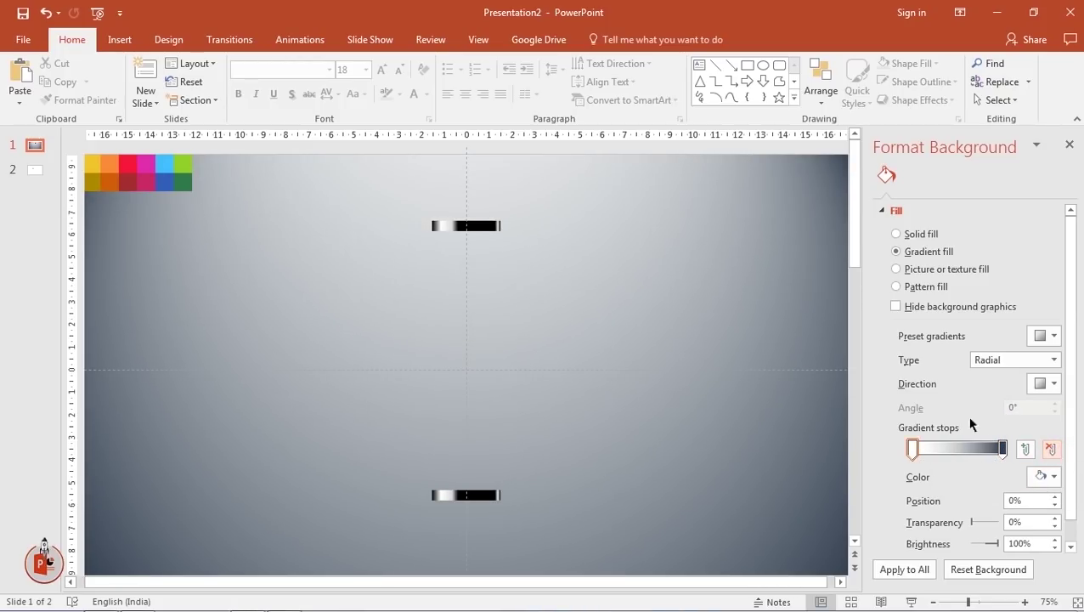
{"action": "left_click", "coordinate": [1069, 145]}
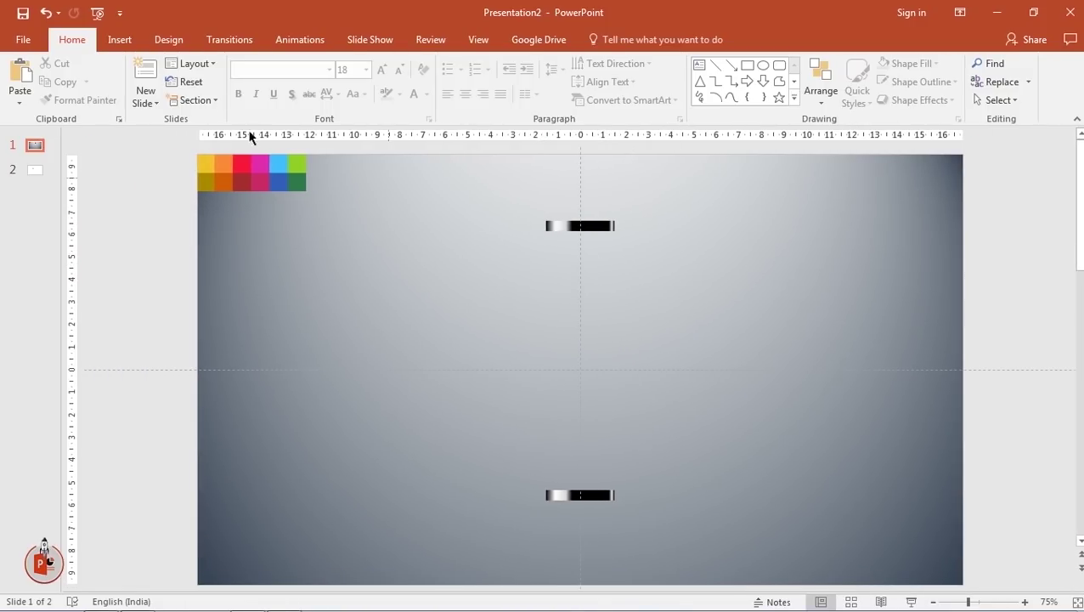
Draw a tall outline-free rectangle spanning between the two metal bars.
{"action": "left_click", "coordinate": [120, 40]}
{"action": "left_click", "coordinate": [279, 103]}
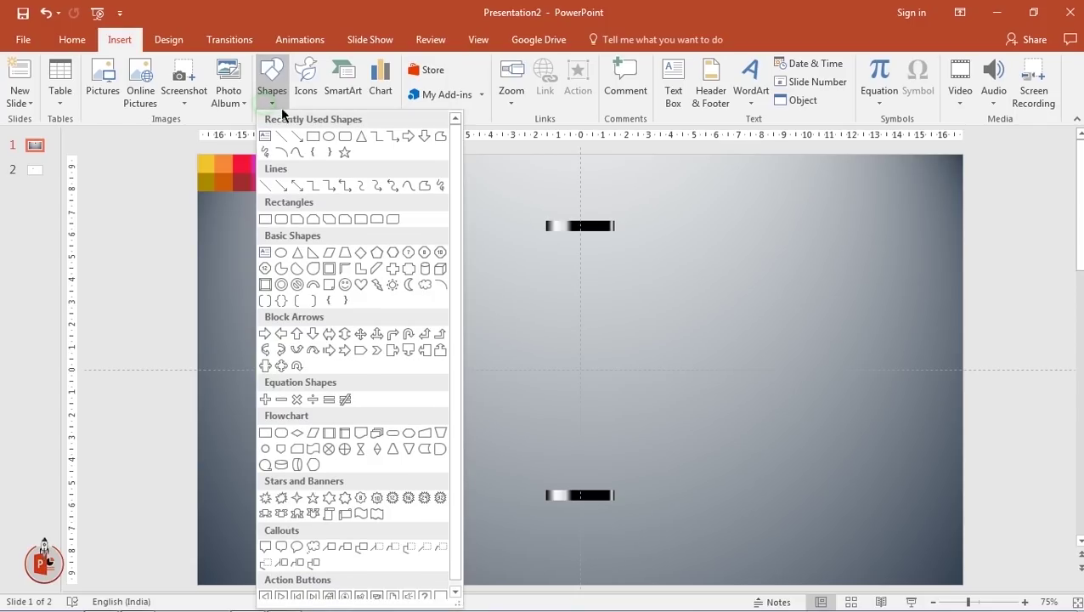
{"action": "left_click", "coordinate": [313, 136]}
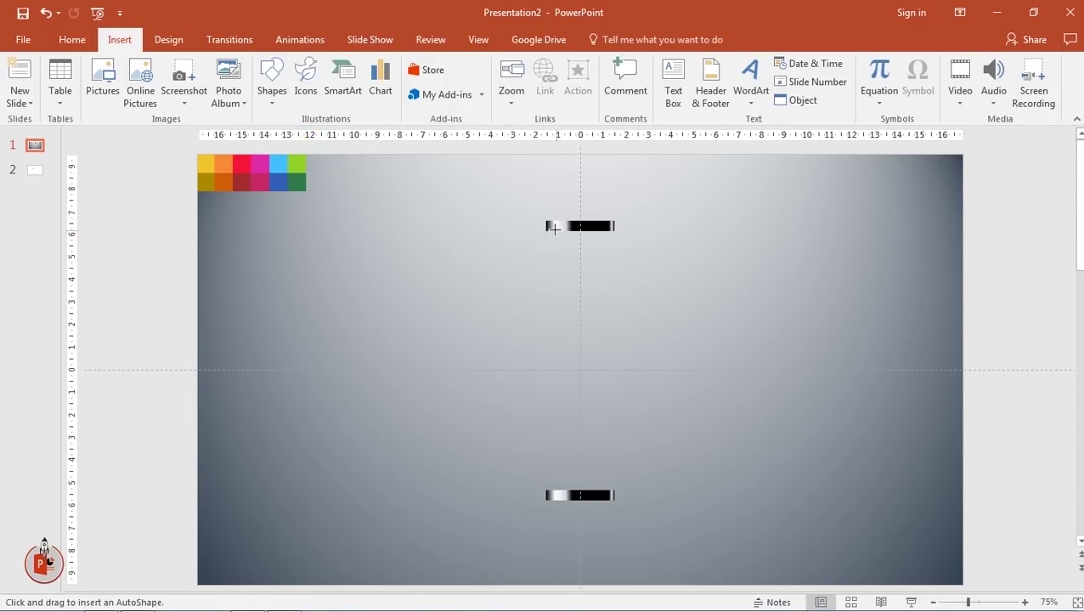
{"action": "left_click_drag", "start_coordinate": [548, 227], "coordinate": [614, 492]}
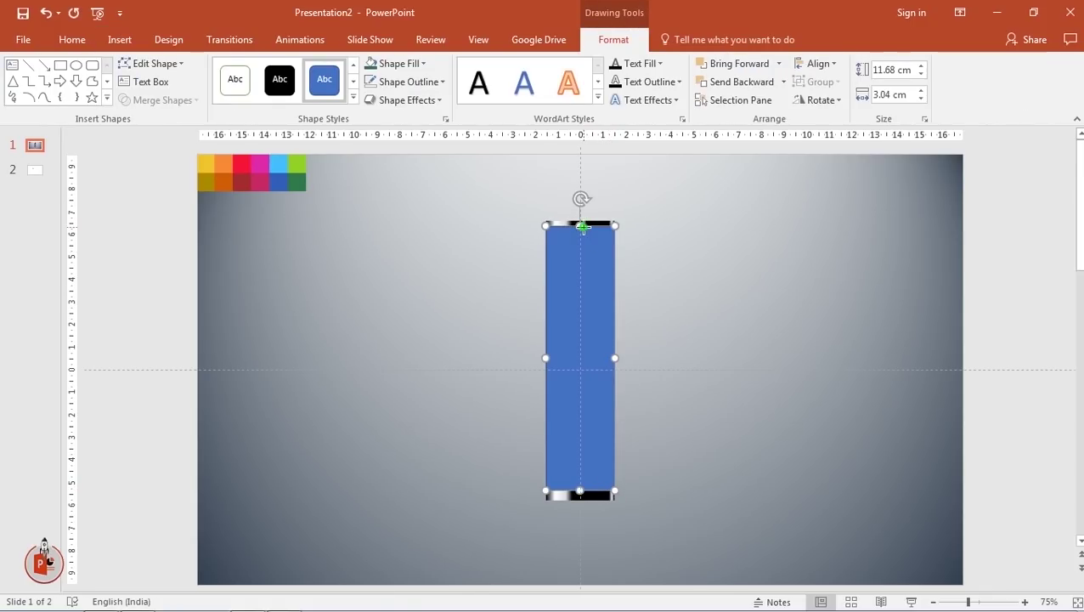
{"action": "left_click_drag", "start_coordinate": [583, 227], "coordinate": [583, 231]}
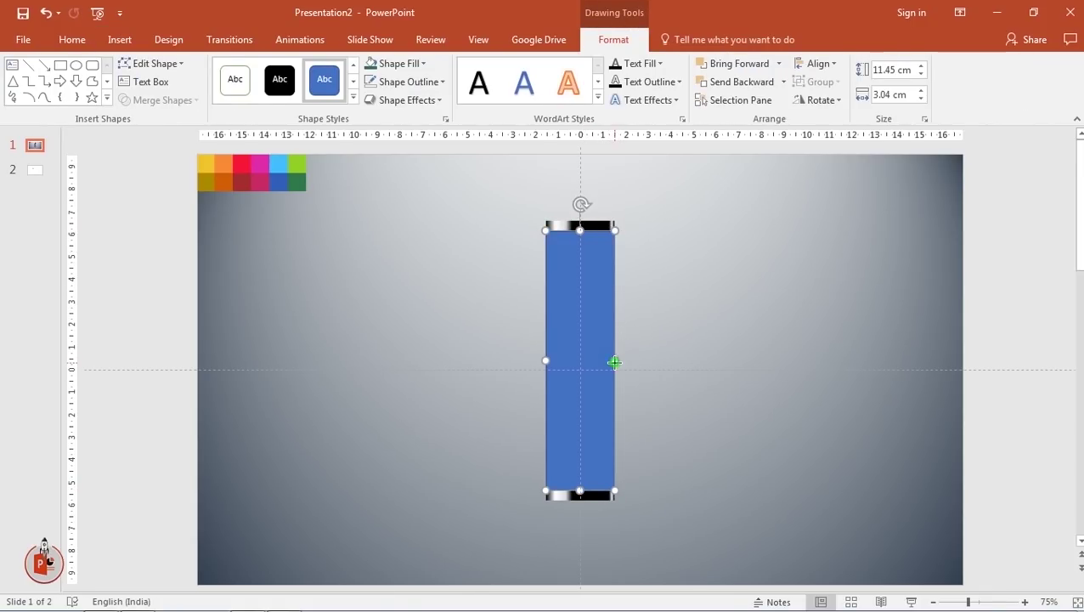
{"action": "left_click_drag", "start_coordinate": [614, 362], "coordinate": [613, 362]}
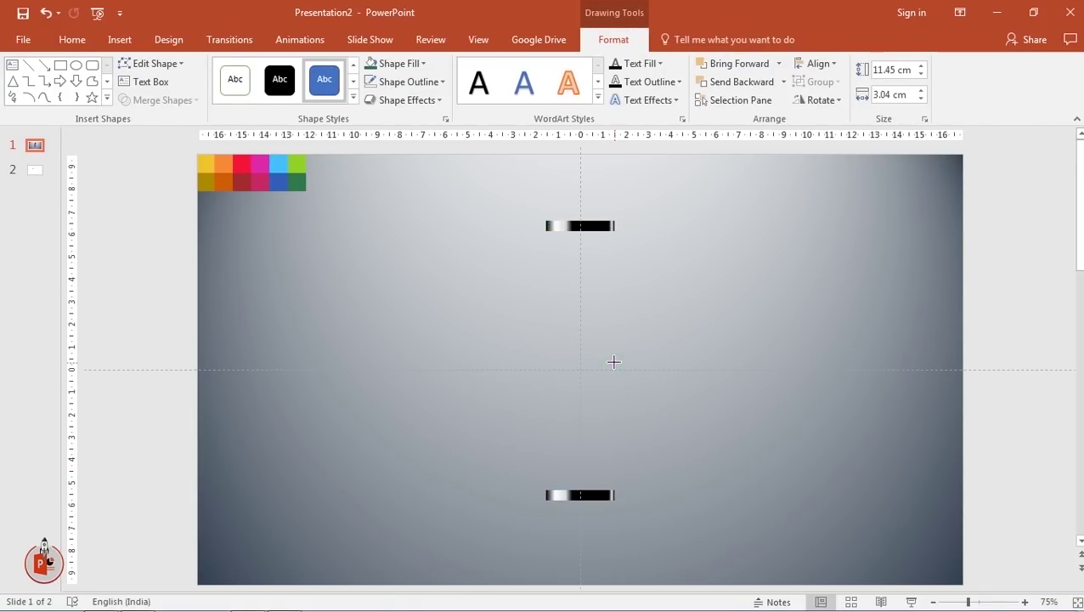
{"action": "left_click", "coordinate": [406, 82]}
{"action": "left_click", "coordinate": [396, 225]}
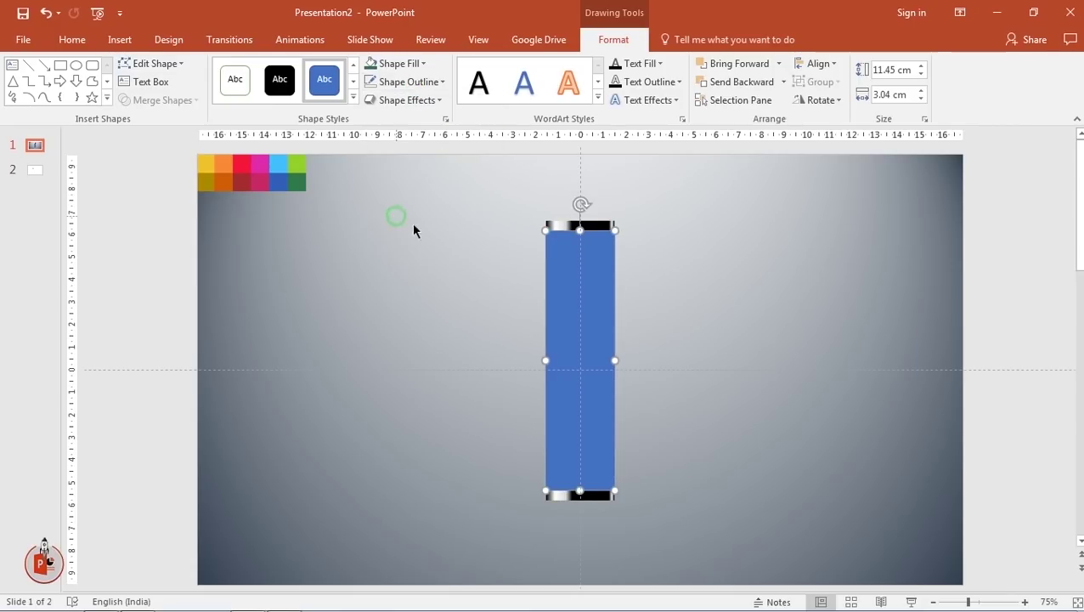
{"action": "left_click", "coordinate": [688, 261]}
{"action": "double_click", "coordinate": [579, 281]}
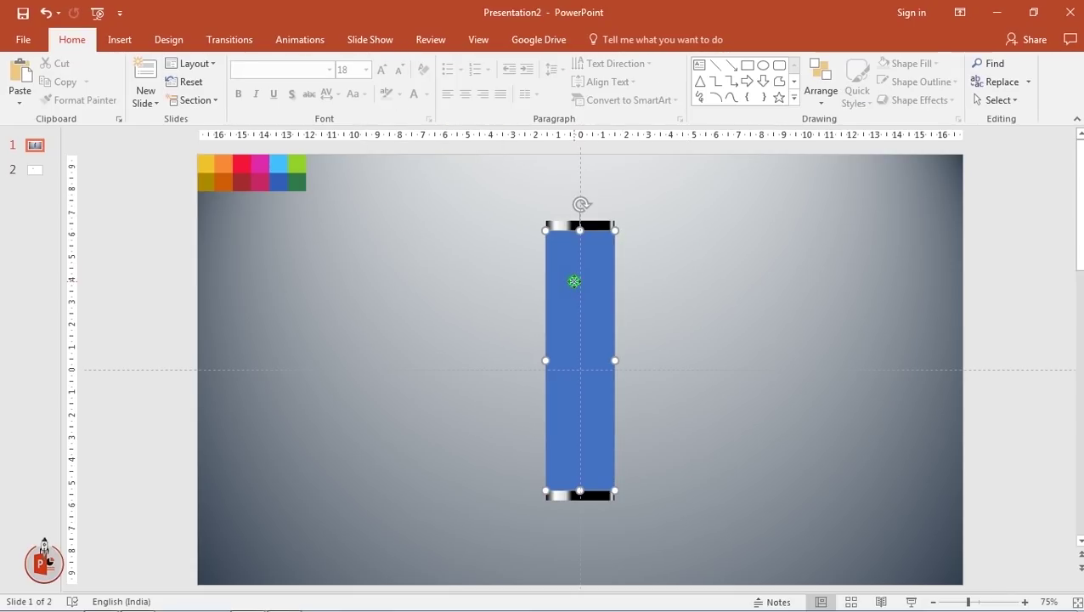
Paint the end cap's black-and-white gradient onto the tube body with Format Painter.
{"action": "left_click", "coordinate": [556, 225]}
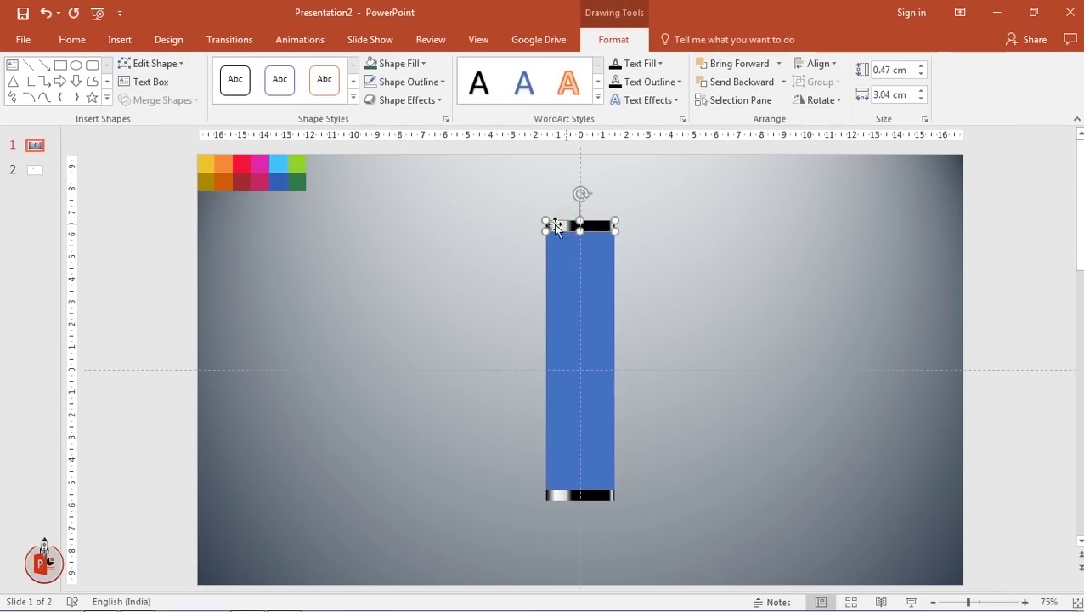
{"action": "left_click", "coordinate": [73, 40]}
{"action": "left_click", "coordinate": [76, 100]}
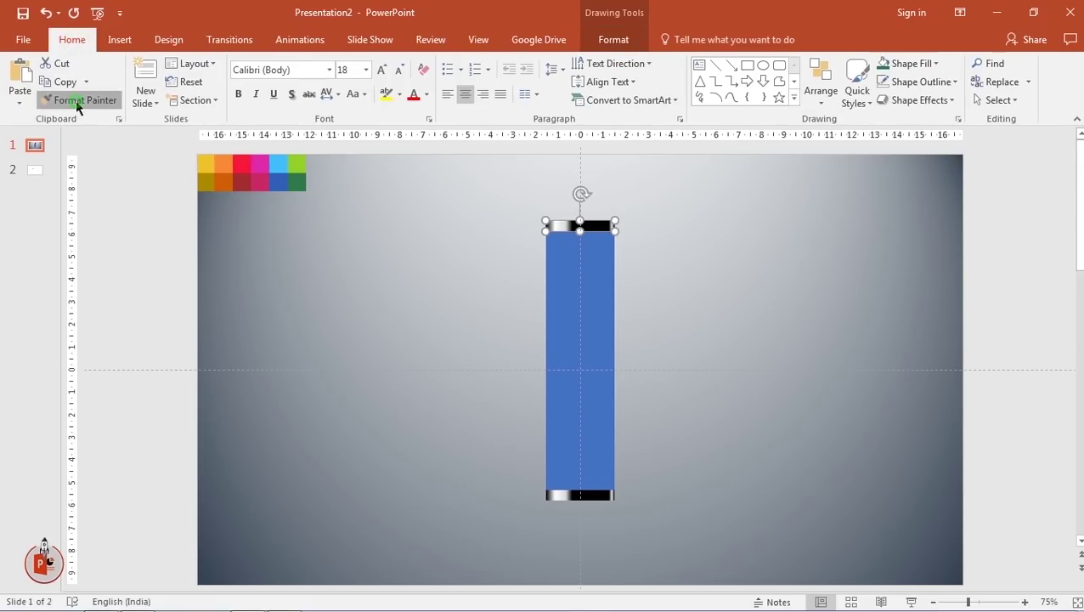
{"action": "left_click", "coordinate": [565, 299]}
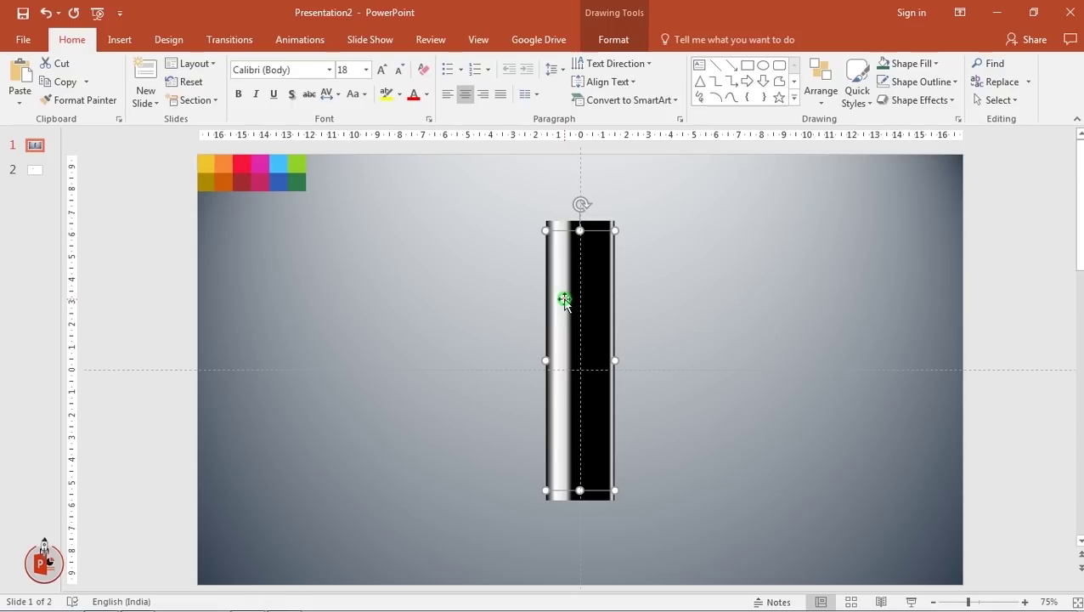
{"action": "left_click", "coordinate": [676, 272]}
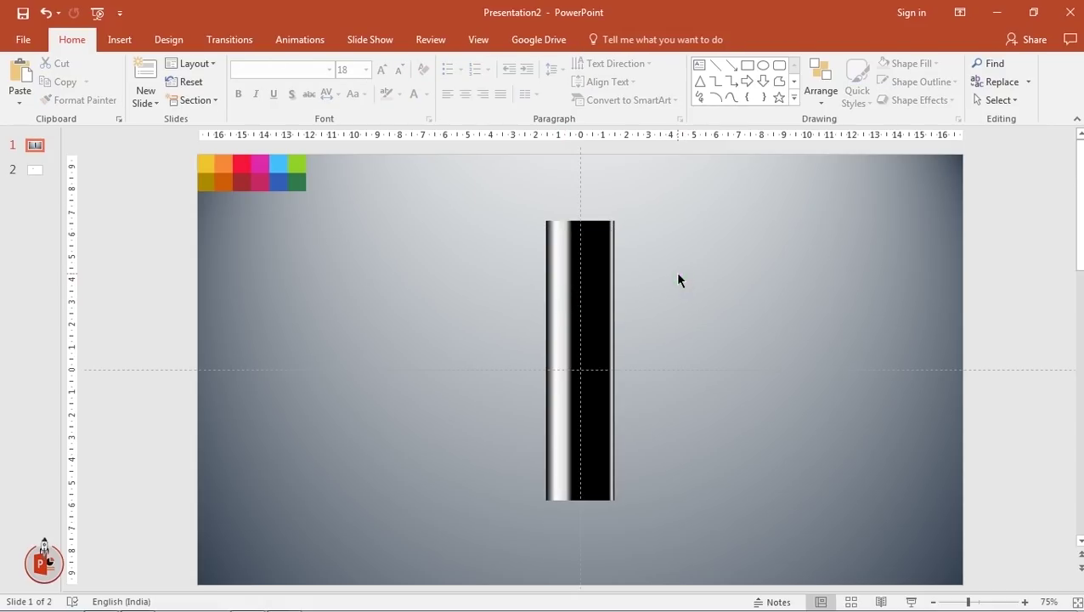
{"action": "left_click", "coordinate": [598, 371]}
Make the tube's last gradient stop 66% transparent.
{"action": "right_click", "coordinate": [600, 371]}
{"action": "left_click", "coordinate": [633, 358]}
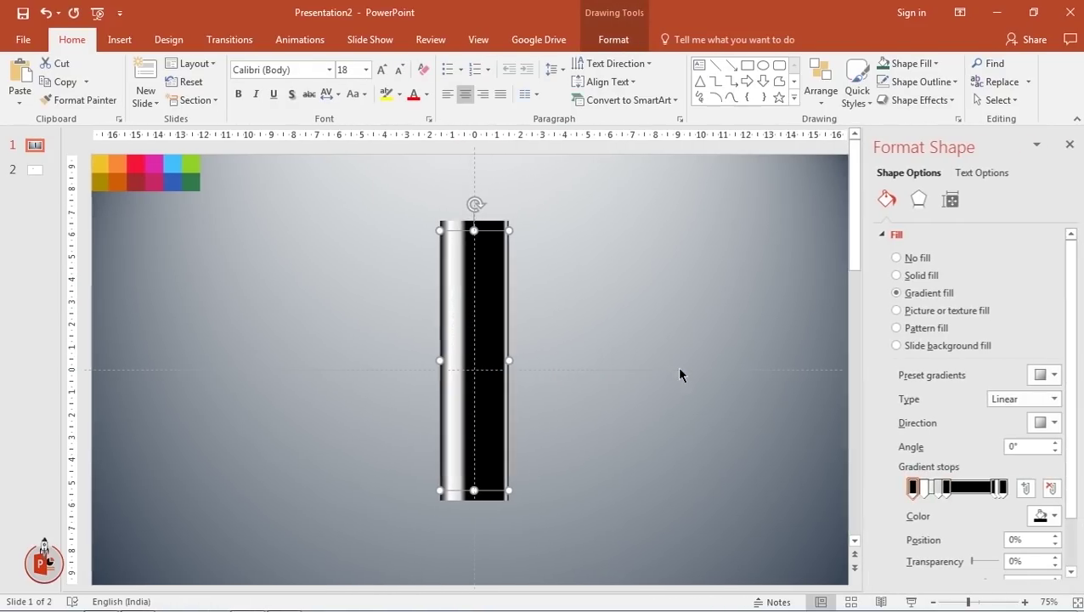
{"action": "left_click", "coordinate": [1002, 487]}
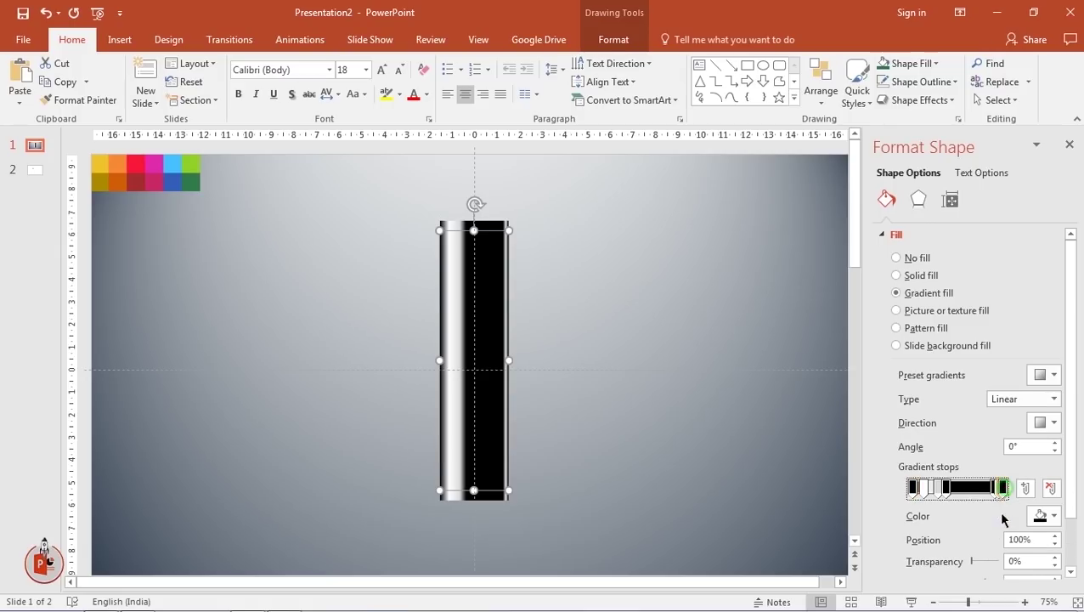
{"action": "left_click_drag", "start_coordinate": [973, 565], "coordinate": [991, 568]}
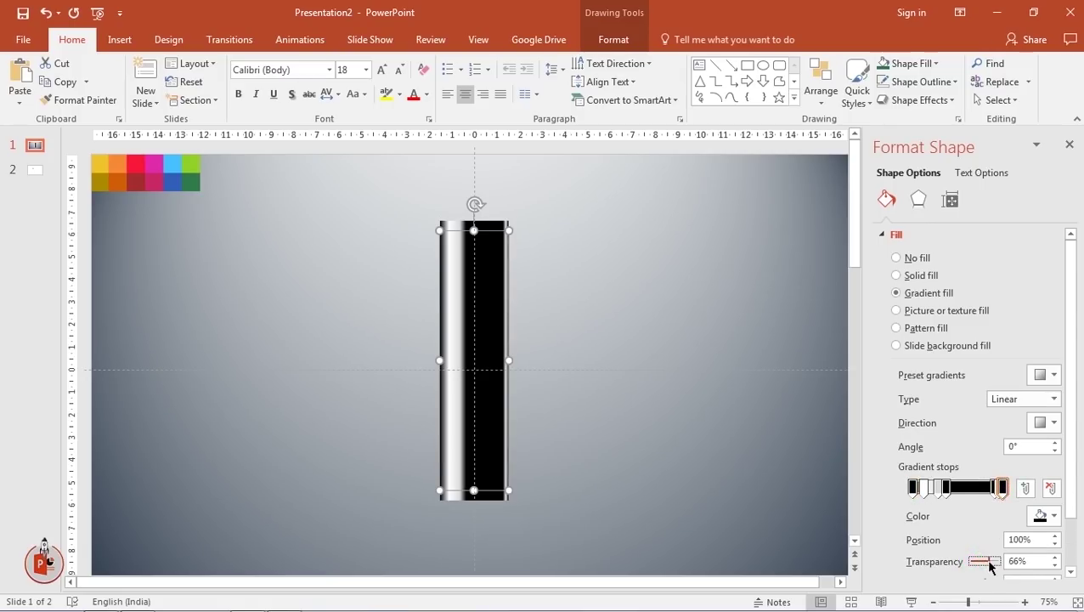
Set the 92% stop to 74% transparency and slide it to 69%.
{"action": "left_click", "coordinate": [992, 487]}
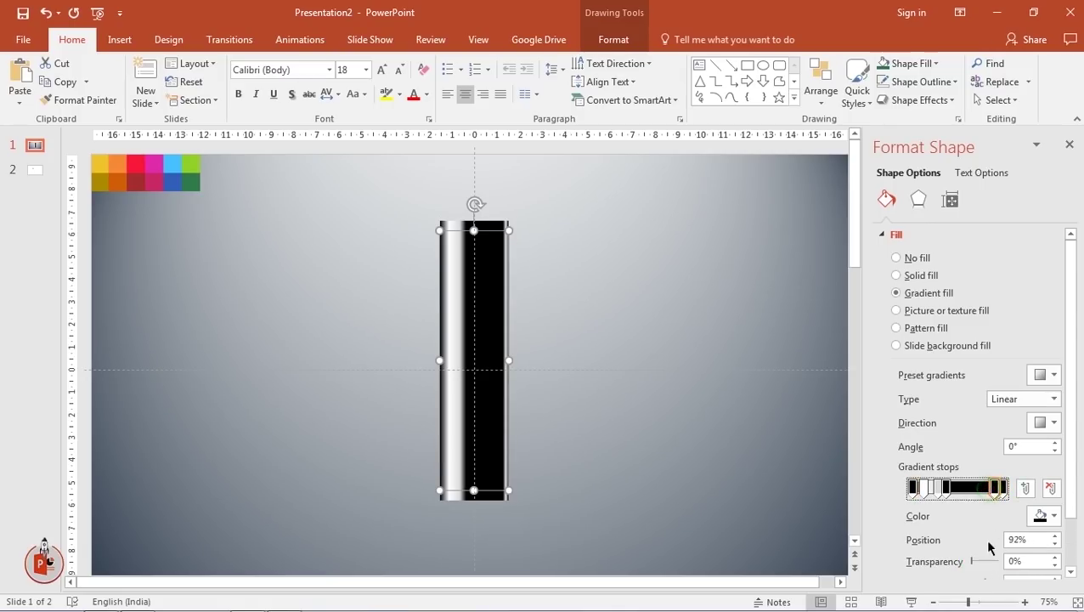
{"action": "left_click_drag", "start_coordinate": [973, 564], "coordinate": [983, 561]}
{"action": "left_click_drag", "start_coordinate": [989, 566], "coordinate": [996, 565]}
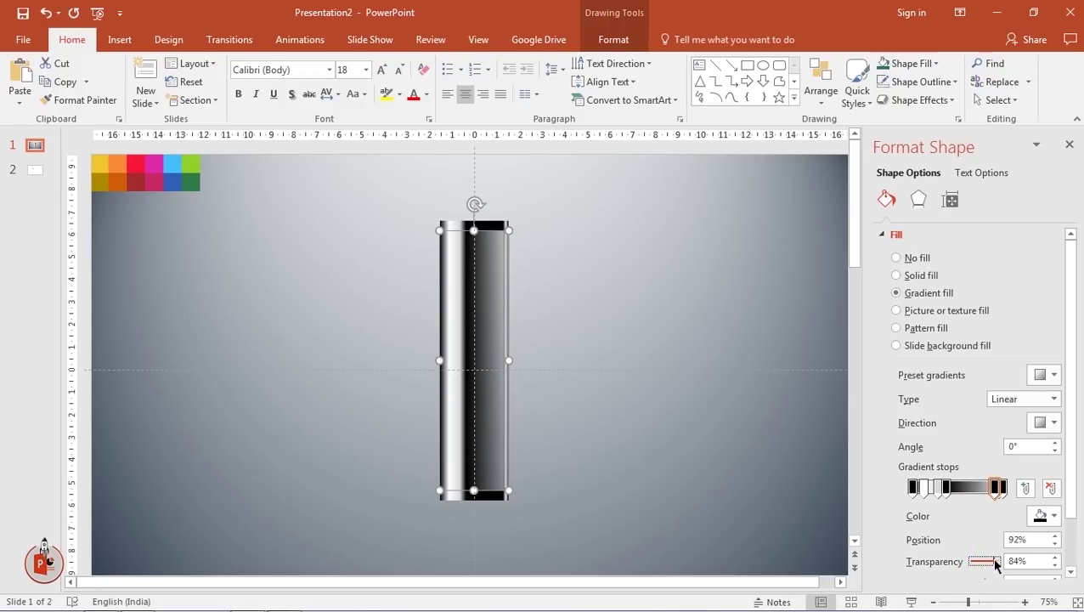
{"action": "left_click_drag", "start_coordinate": [996, 565], "coordinate": [985, 565]}
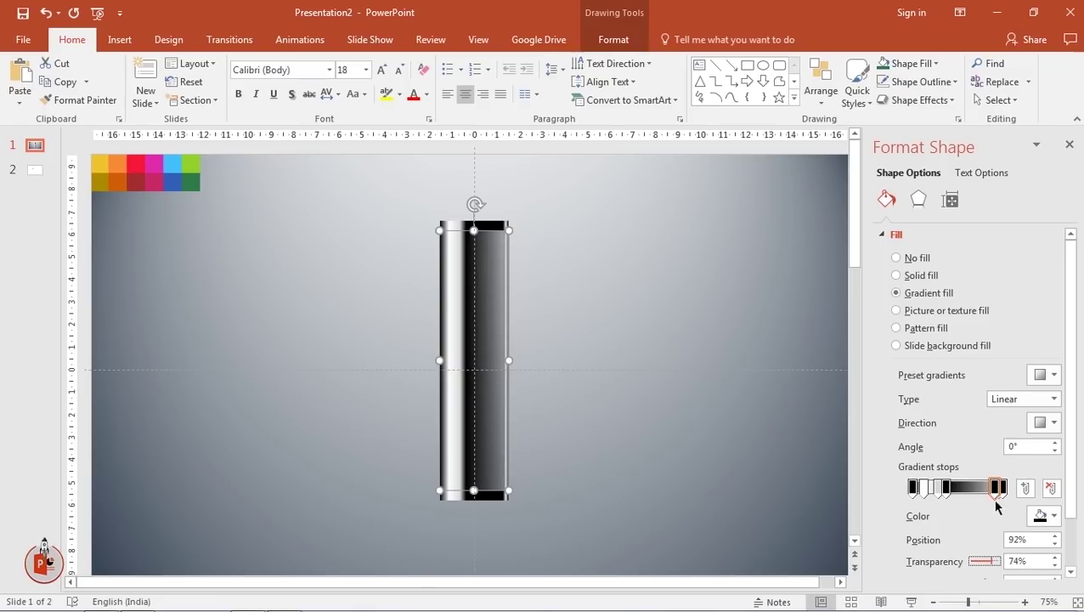
{"action": "left_click_drag", "start_coordinate": [996, 487], "coordinate": [989, 487]}
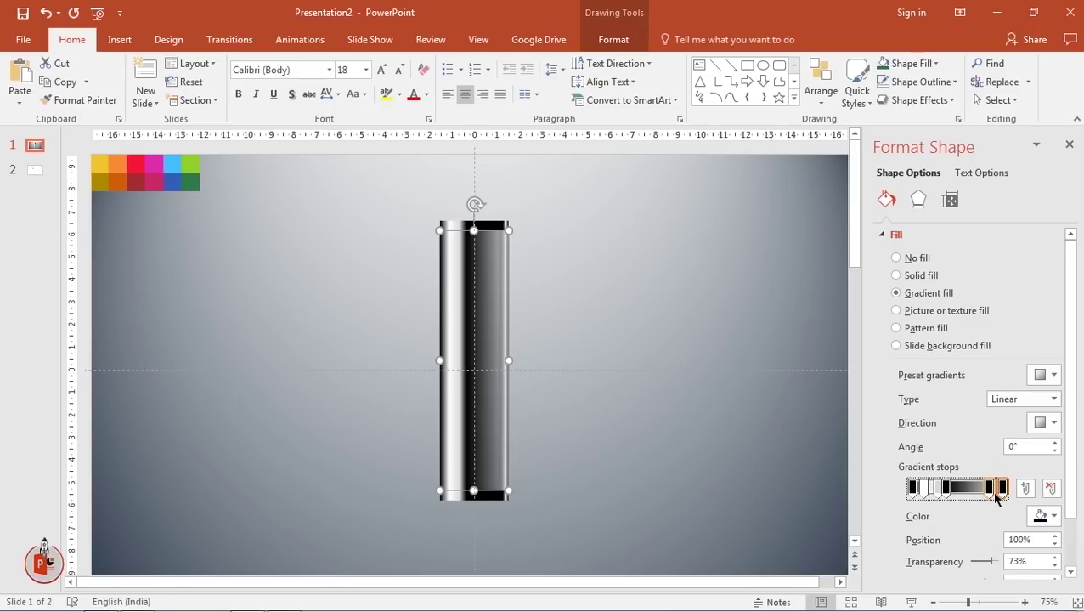
{"action": "left_click_drag", "start_coordinate": [990, 487], "coordinate": [975, 488]}
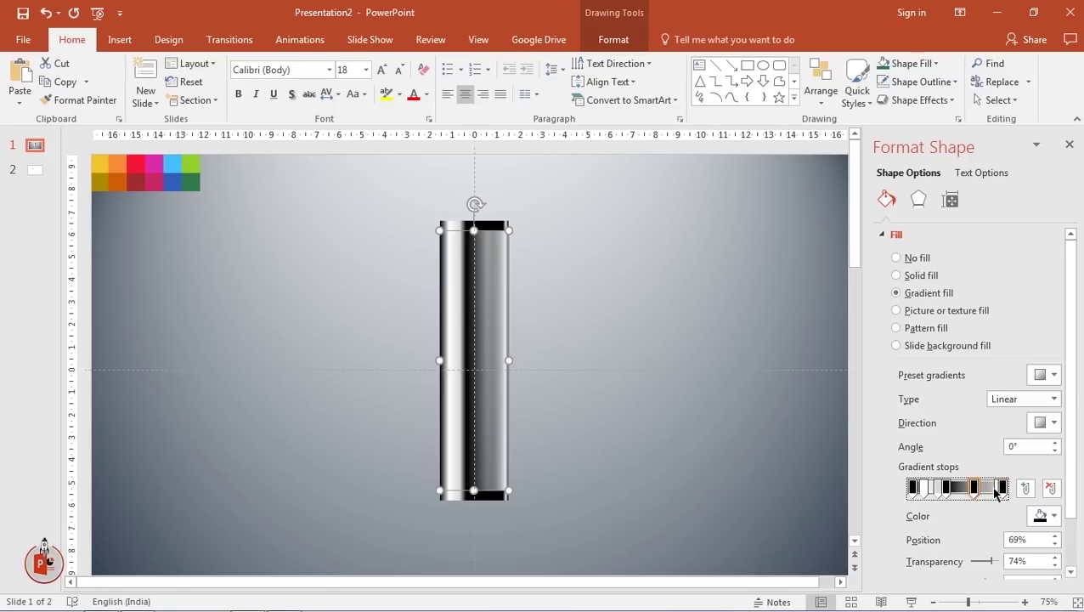
Make the 96% stop 40% transparent, the 38% stop 42%, and the 29% stop partly transparent.
{"action": "left_click", "coordinate": [1000, 488]}
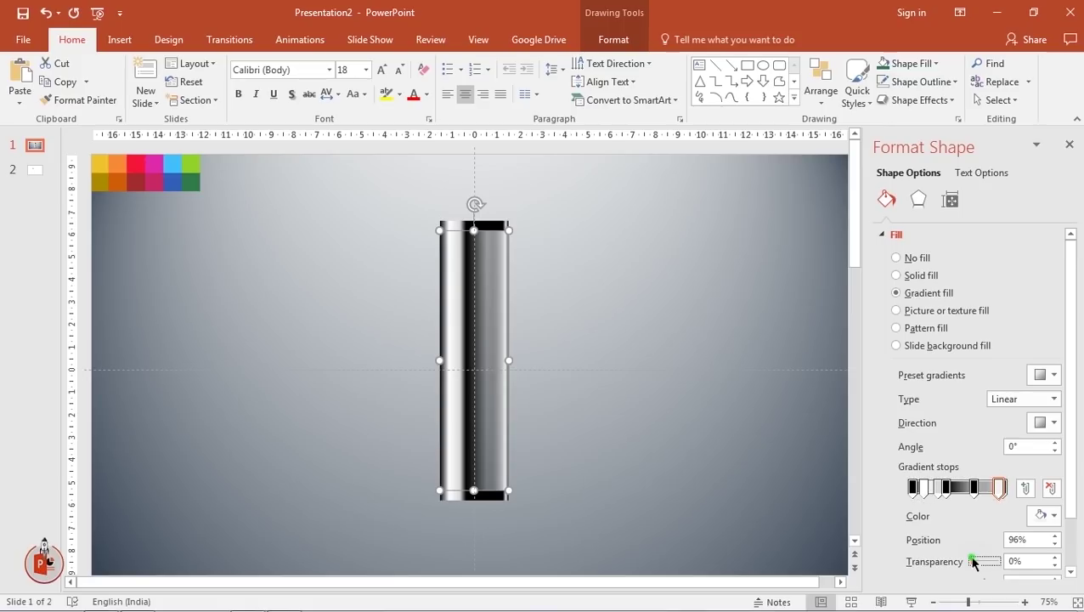
{"action": "left_click_drag", "start_coordinate": [973, 562], "coordinate": [986, 562]}
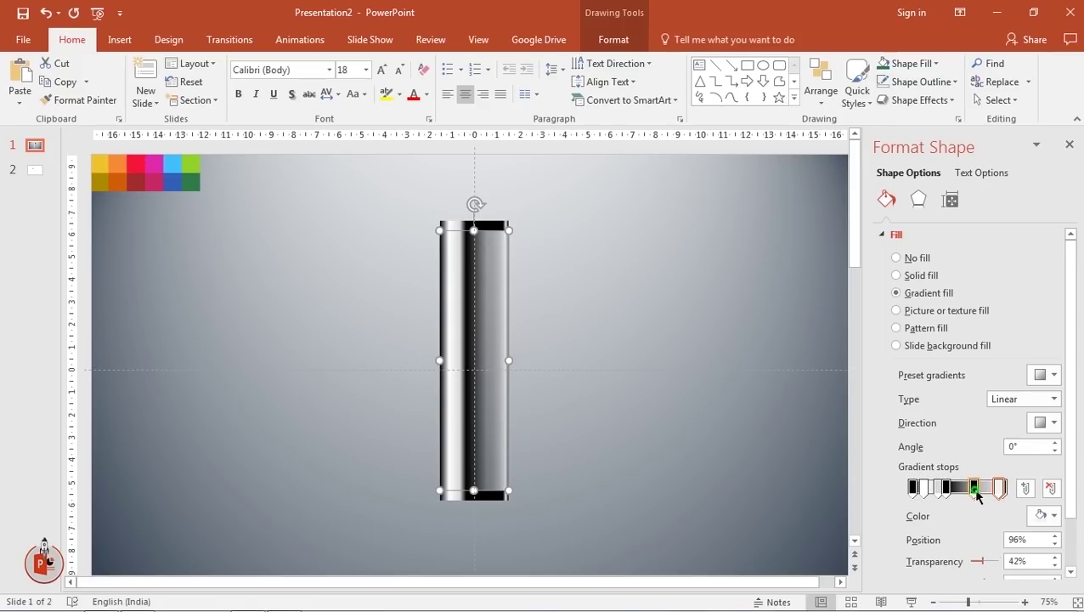
{"action": "left_click_drag", "start_coordinate": [974, 489], "coordinate": [995, 496]}
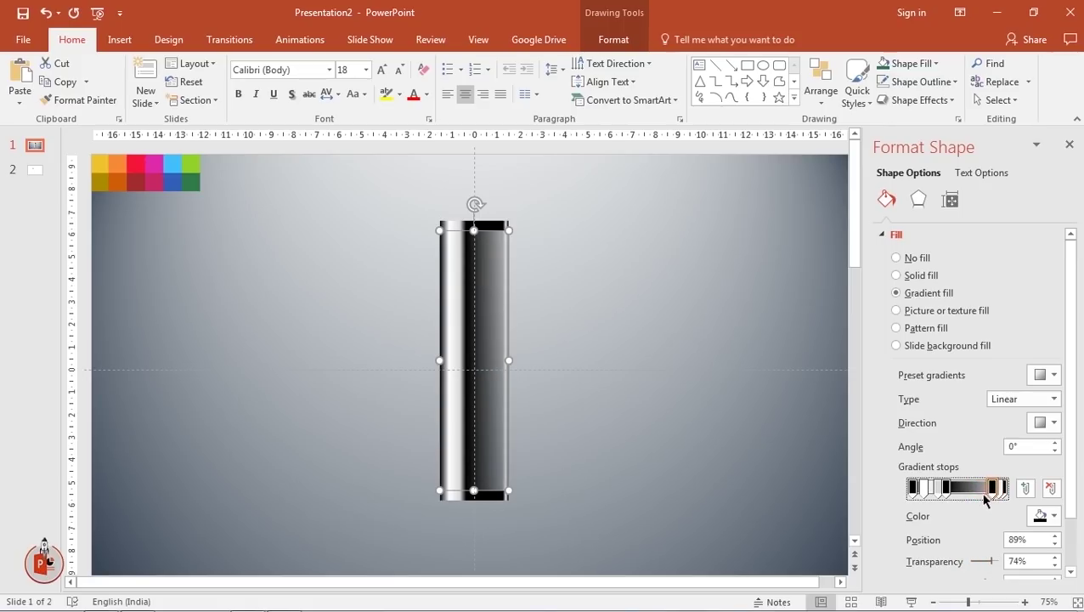
{"action": "left_click", "coordinate": [946, 487]}
{"action": "left_click_drag", "start_coordinate": [971, 562], "coordinate": [983, 563]}
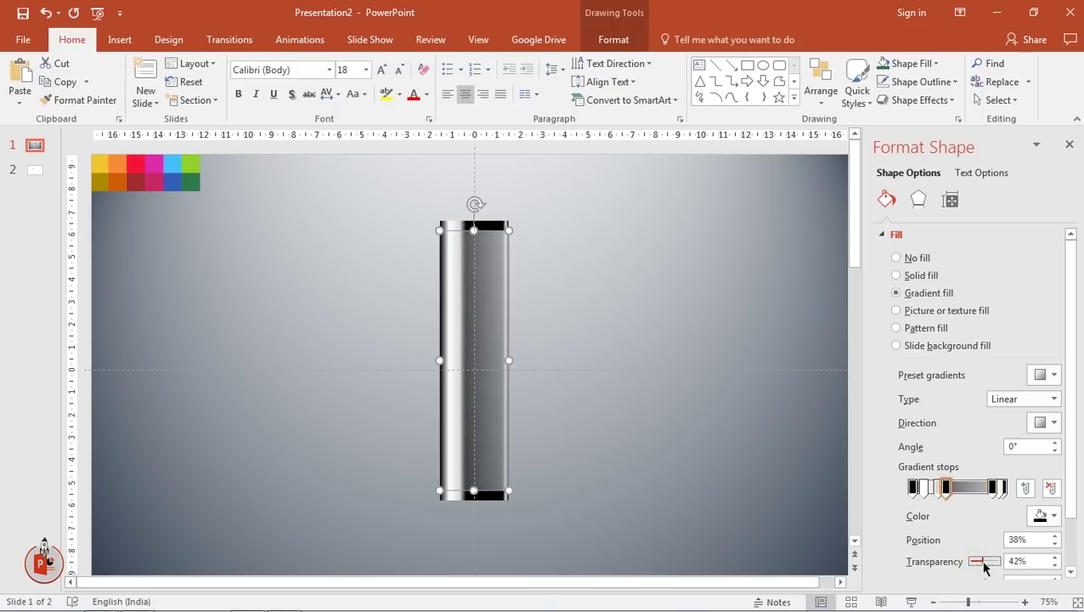
{"action": "left_click", "coordinate": [938, 489]}
{"action": "mouse_move", "coordinate": [972, 563]}
{"action": "left_mouse_down"}
{"action": "mouse_move", "coordinate": [997, 568]}
{"action": "mouse_move", "coordinate": [984, 562]}
{"action": "left_mouse_up"}
{"action": "left_click", "coordinate": [923, 487]}
{"action": "left_click", "coordinate": [912, 488]}
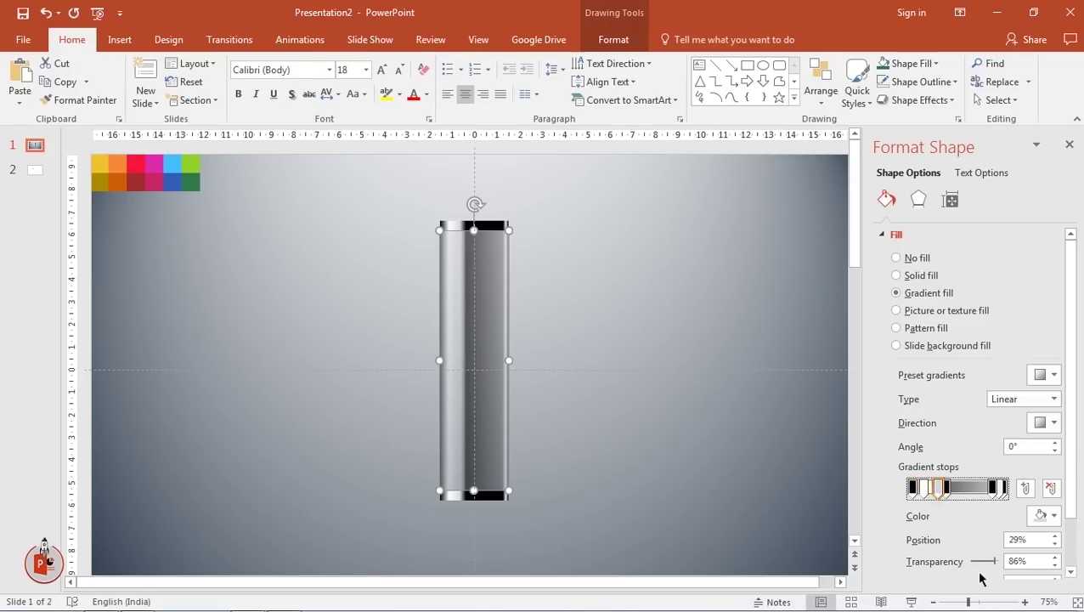
{"action": "left_click", "coordinate": [923, 486]}
Make the 13% and 29% stops fully transparent, move one to 17%, and set the first stop to 4% at 76% transparency.
{"action": "left_click_drag", "start_coordinate": [990, 567], "coordinate": [1003, 570]}
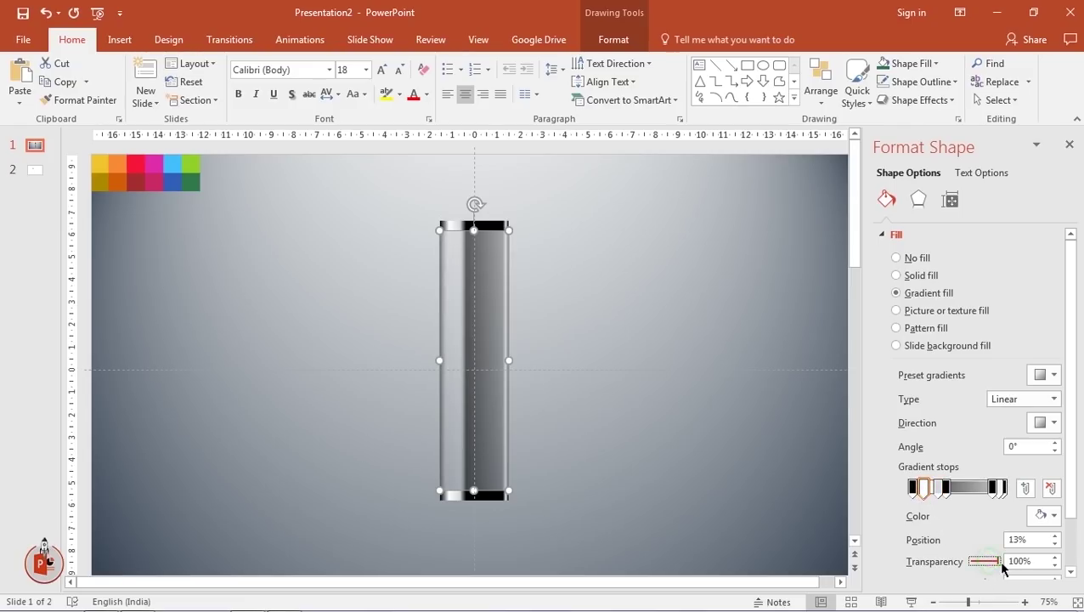
{"action": "left_click", "coordinate": [937, 488]}
{"action": "left_click_drag", "start_coordinate": [993, 562], "coordinate": [1004, 562]}
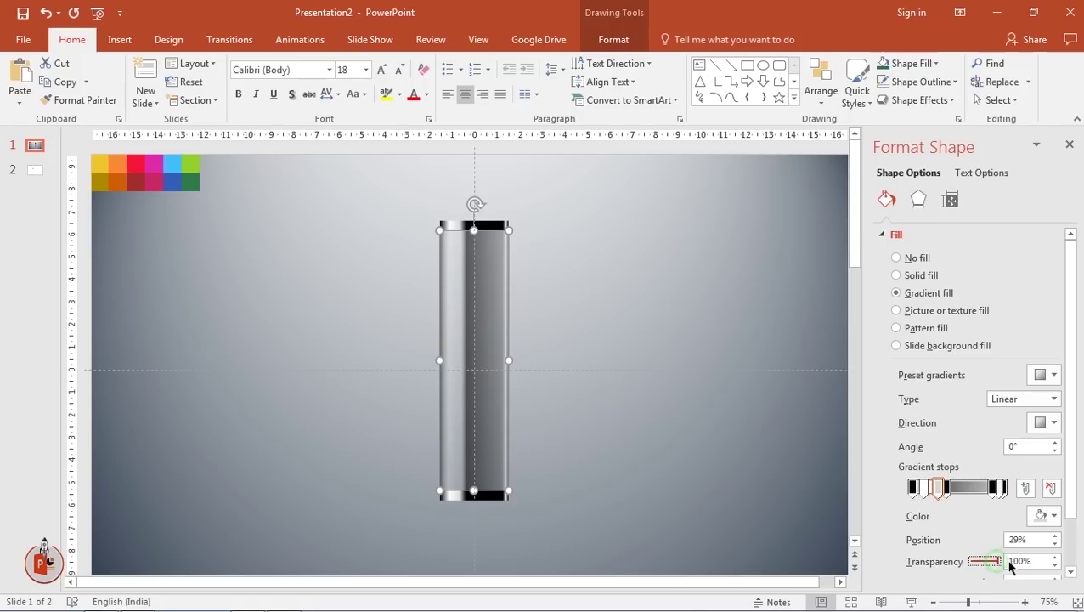
{"action": "mouse_move", "coordinate": [937, 488]}
{"action": "left_mouse_down"}
{"action": "mouse_move", "coordinate": [927, 497]}
{"action": "mouse_move", "coordinate": [947, 493]}
{"action": "left_mouse_up"}
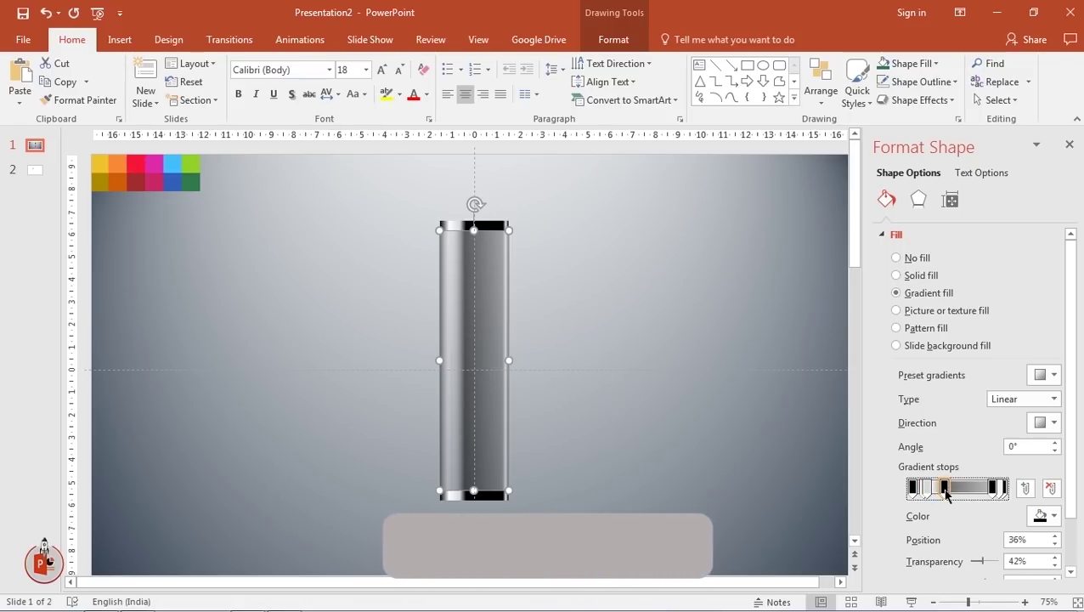
{"action": "left_click", "coordinate": [917, 488]}
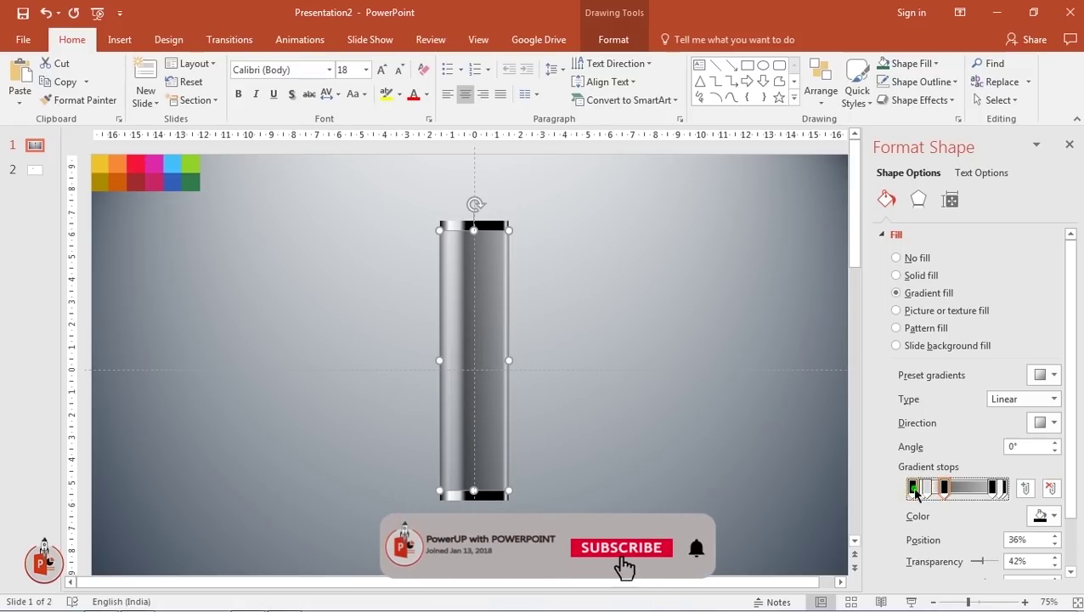
{"action": "left_click_drag", "start_coordinate": [920, 495], "coordinate": [918, 494]}
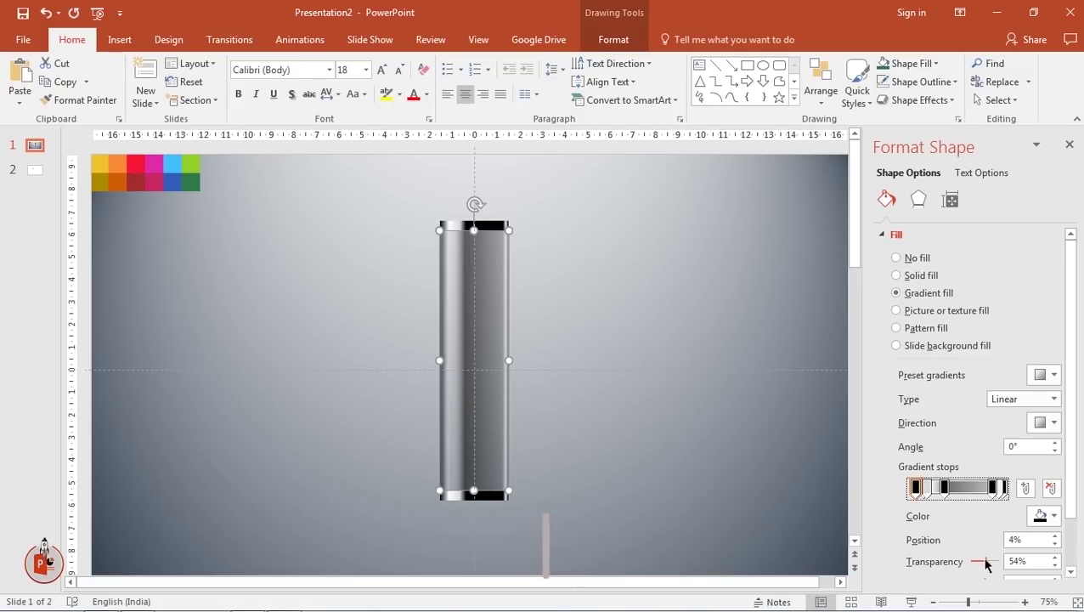
{"action": "left_click_drag", "start_coordinate": [984, 561], "coordinate": [992, 563]}
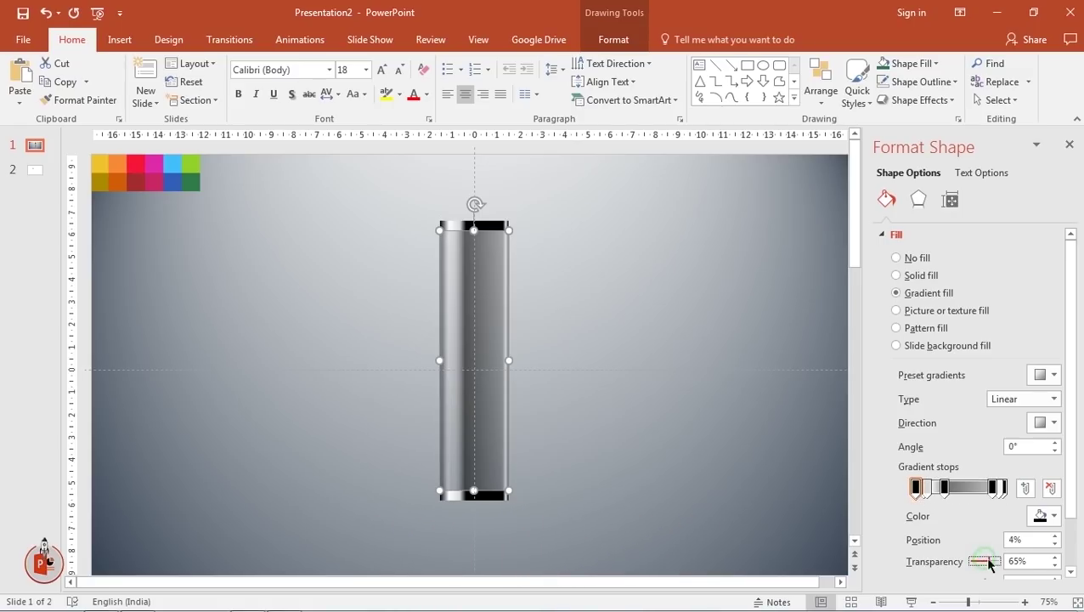
Raise the 13% stop's transparency to 86% and adjust the 36% stop's transparency.
{"action": "left_click", "coordinate": [705, 496]}
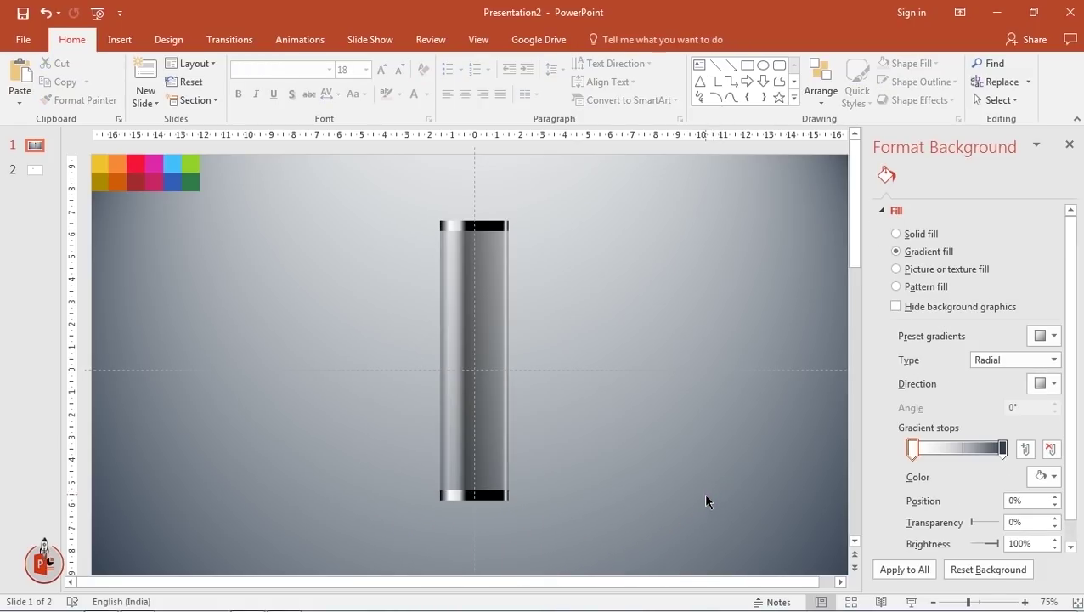
{"action": "left_click", "coordinate": [490, 334]}
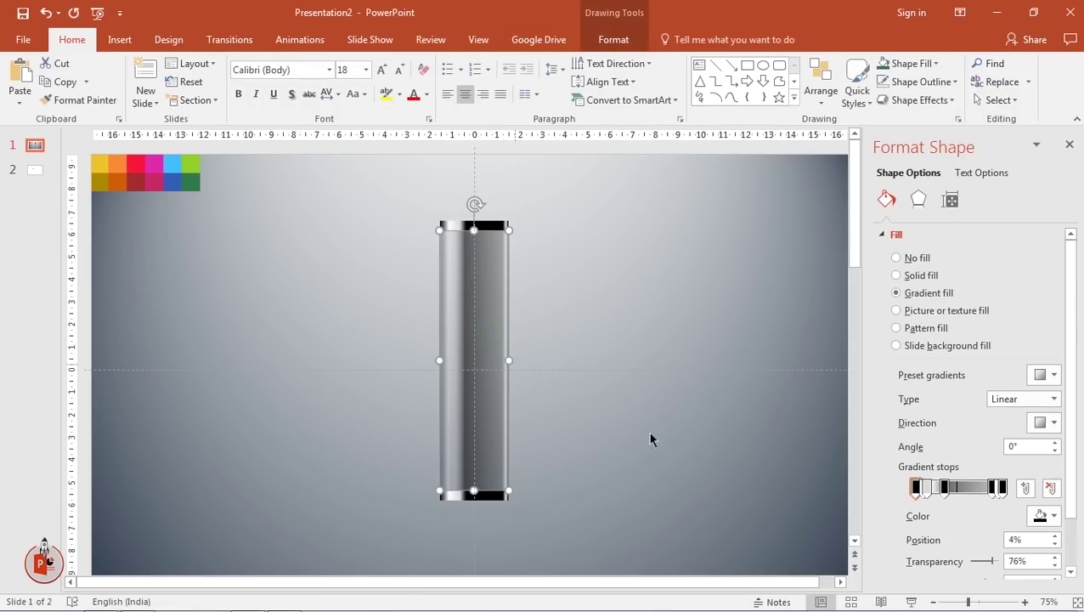
{"action": "left_click", "coordinate": [931, 488]}
{"action": "left_click", "coordinate": [931, 489]}
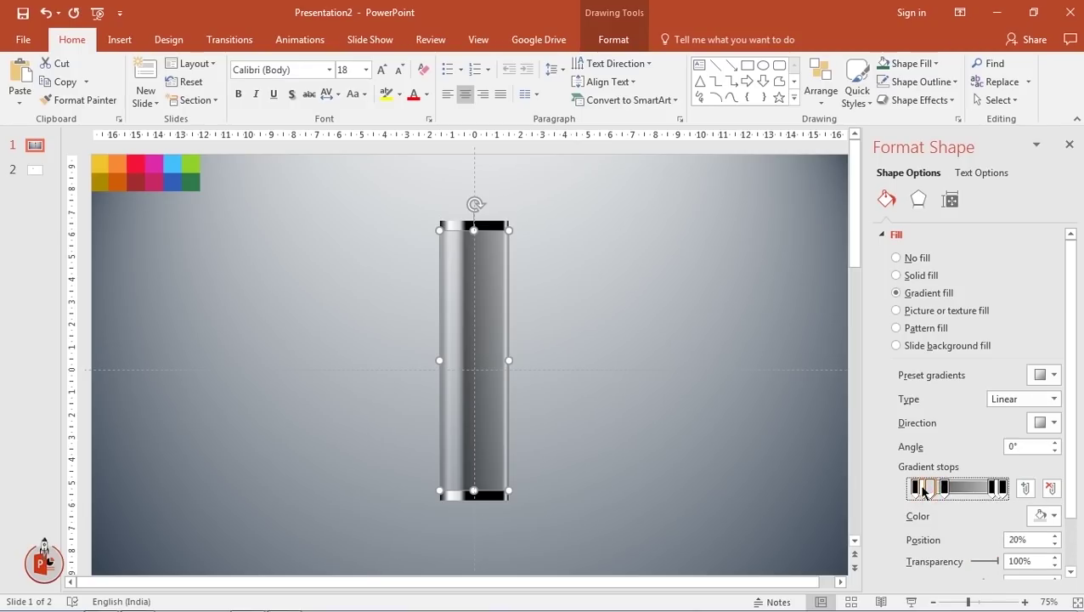
{"action": "left_click", "coordinate": [923, 488]}
{"action": "left_click_drag", "start_coordinate": [994, 563], "coordinate": [996, 562]}
{"action": "left_click", "coordinate": [992, 488]}
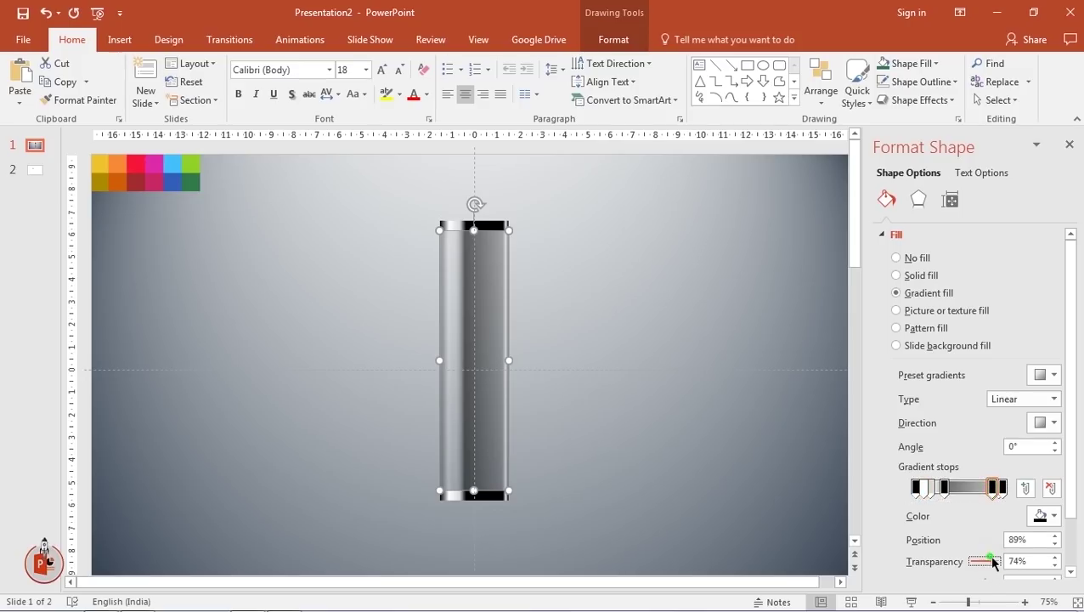
{"action": "left_click", "coordinate": [944, 487]}
{"action": "left_click_drag", "start_coordinate": [983, 563], "coordinate": [994, 567]}
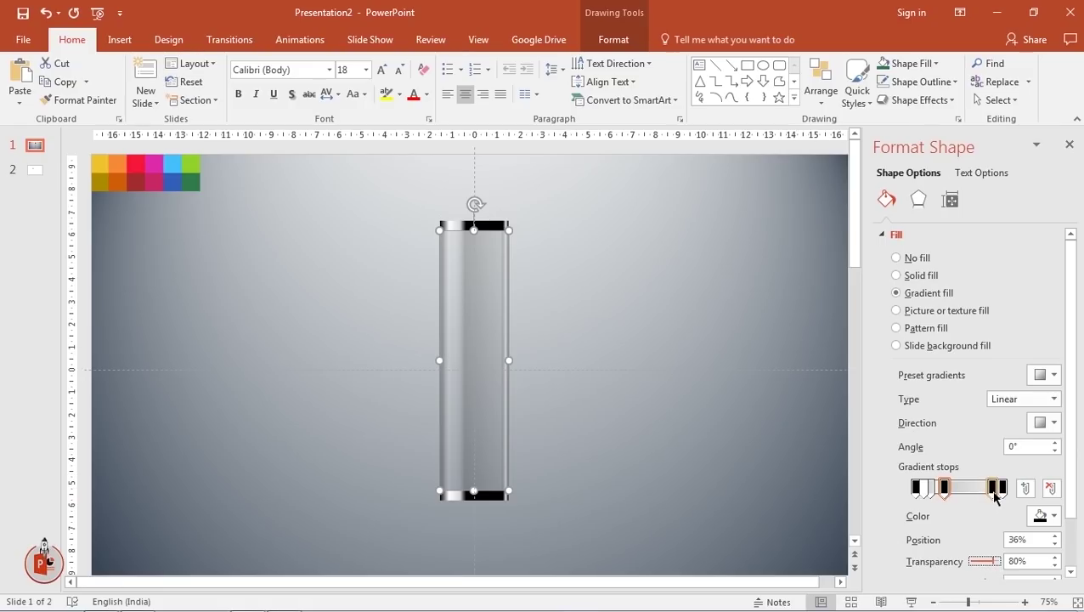
{"action": "left_click", "coordinate": [1002, 486]}
{"action": "left_click", "coordinate": [723, 468]}
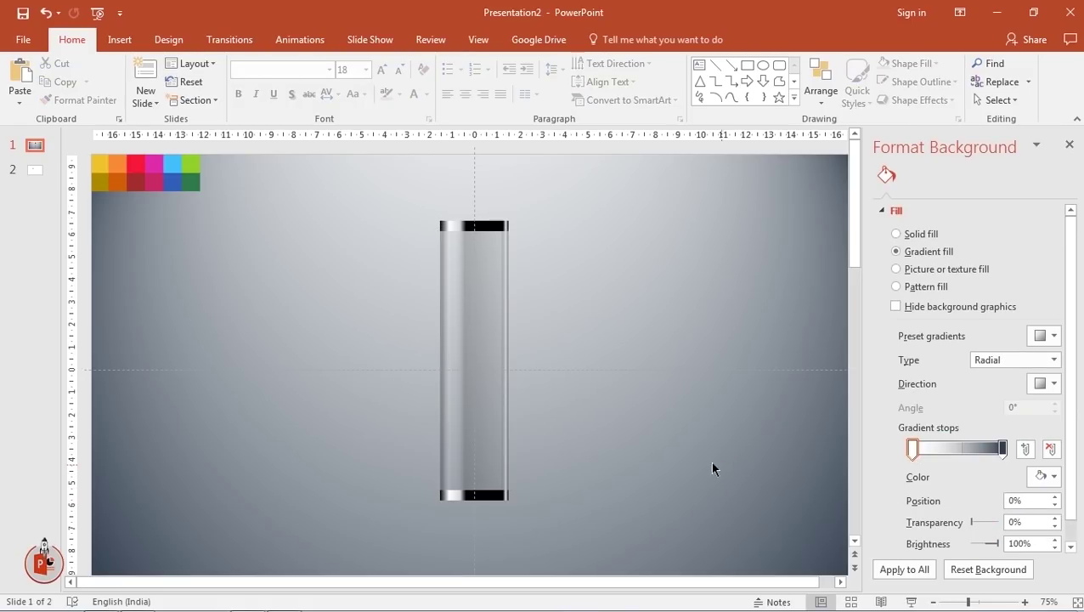
{"action": "left_click", "coordinate": [498, 279]}
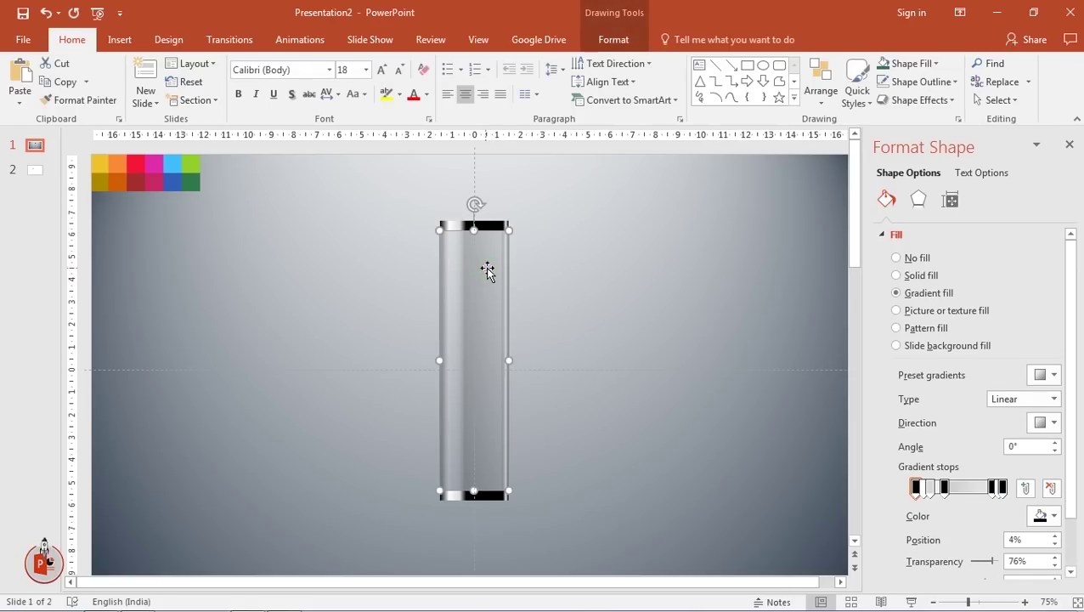
Group the tube body with its two metallic end caps.
{"action": "right_click", "coordinate": [483, 494]}
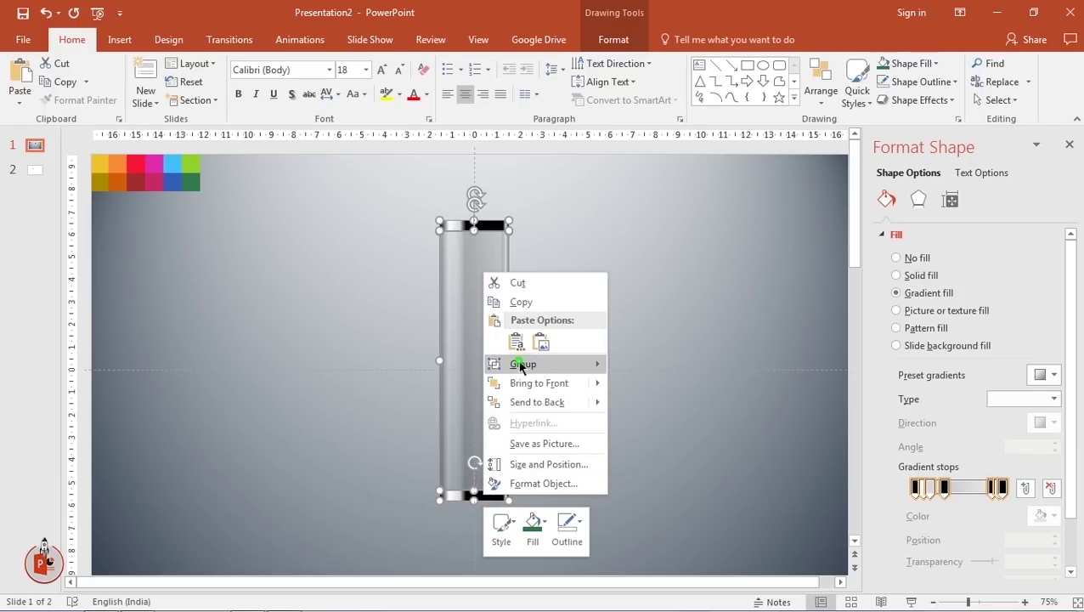
{"action": "mouse_move", "coordinate": [521, 365]}
{"action": "left_click", "coordinate": [639, 364]}
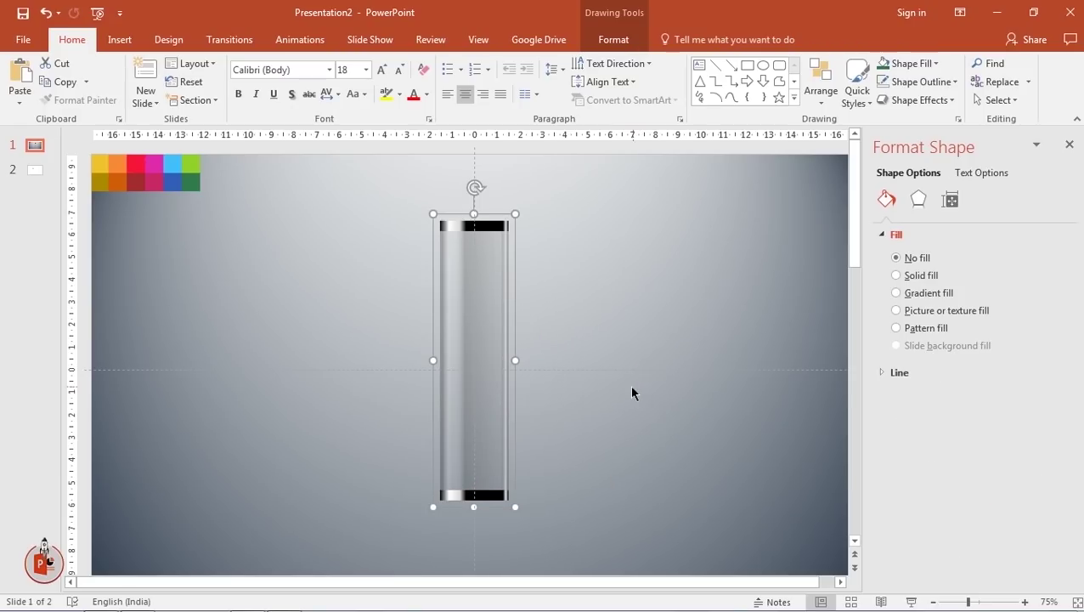
{"action": "left_click", "coordinate": [640, 366]}
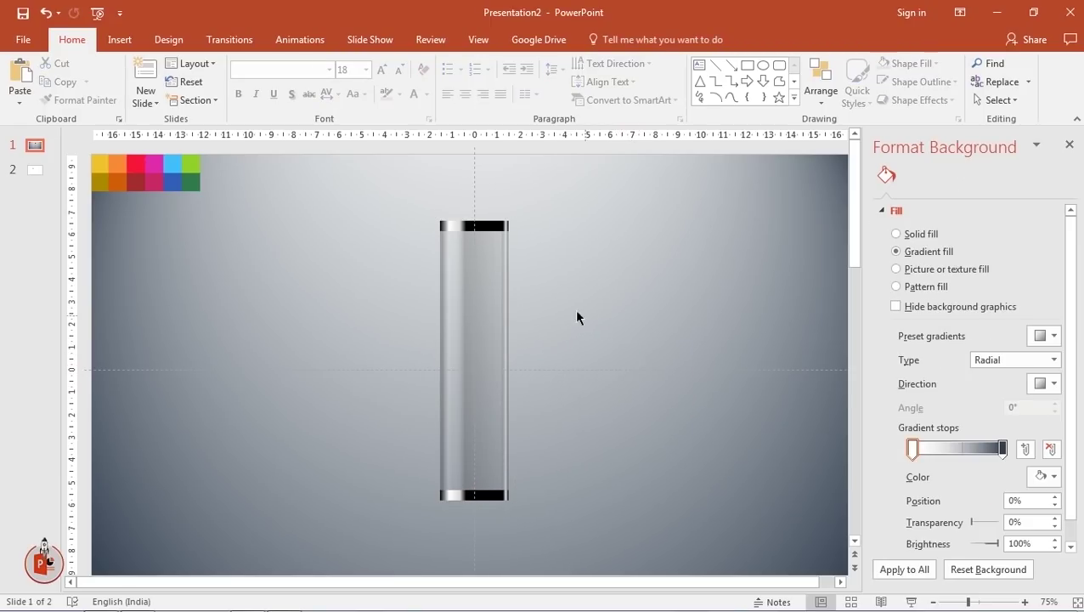
{"action": "left_click", "coordinate": [120, 39]}
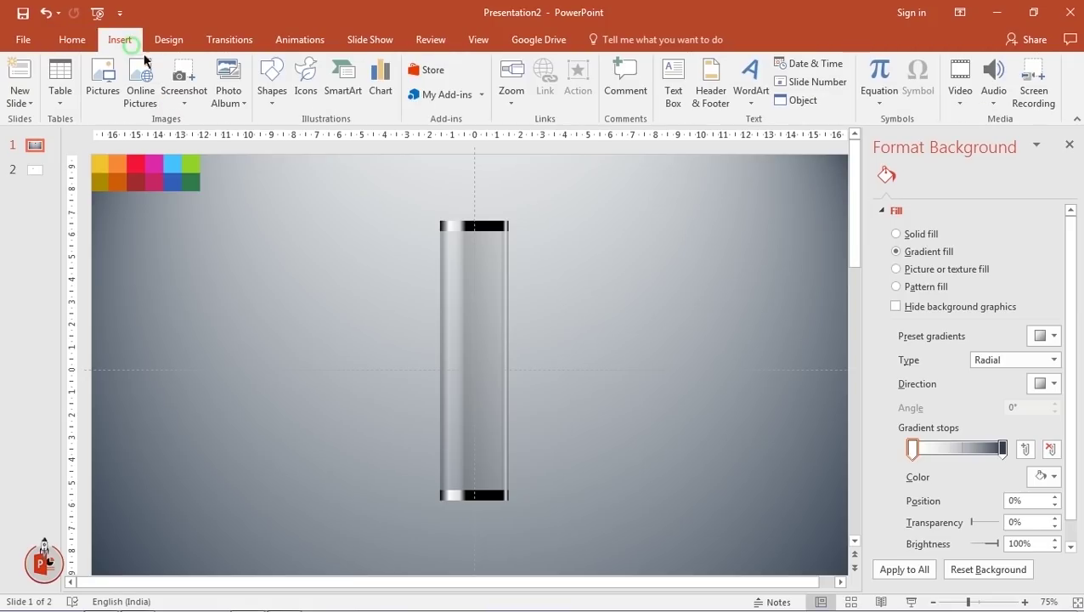
Draw a thin rectangle bar (0.56 × 3.04 cm) across the tube's bottom and switch it to a gradient fill.
{"action": "left_click", "coordinate": [272, 94]}
{"action": "left_click", "coordinate": [315, 136]}
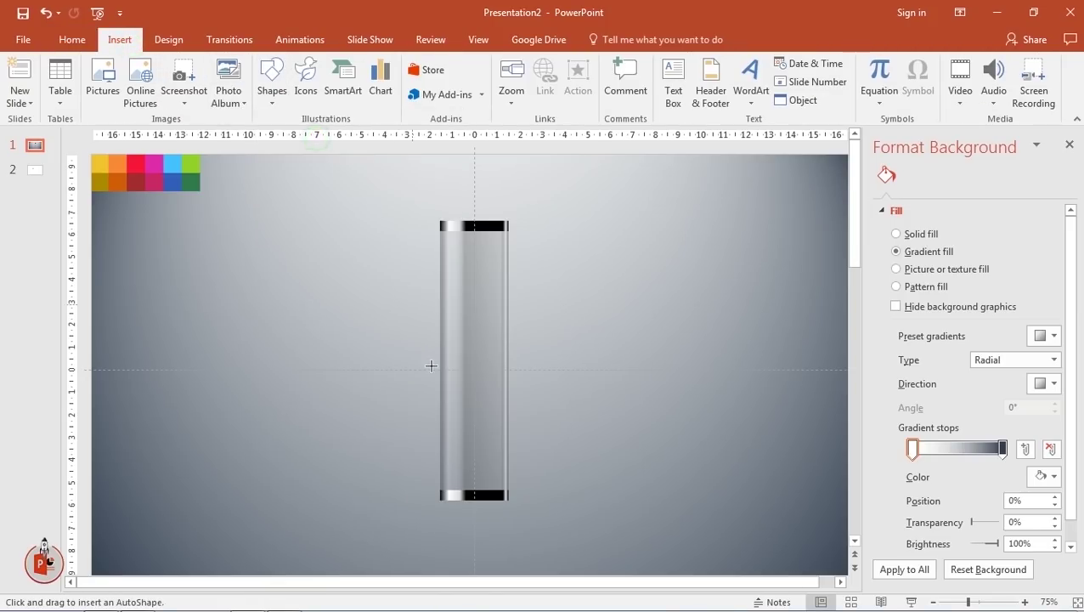
{"action": "left_click_drag", "start_coordinate": [440, 471], "coordinate": [508, 490]}
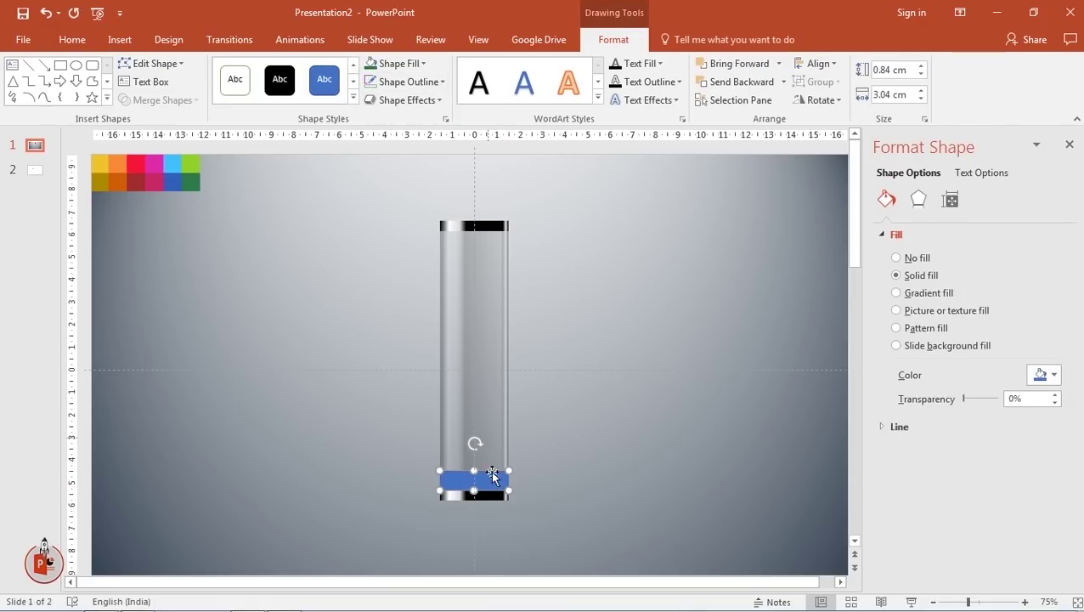
{"action": "left_click", "coordinate": [475, 472]}
{"action": "left_click_drag", "start_coordinate": [475, 473], "coordinate": [475, 476]}
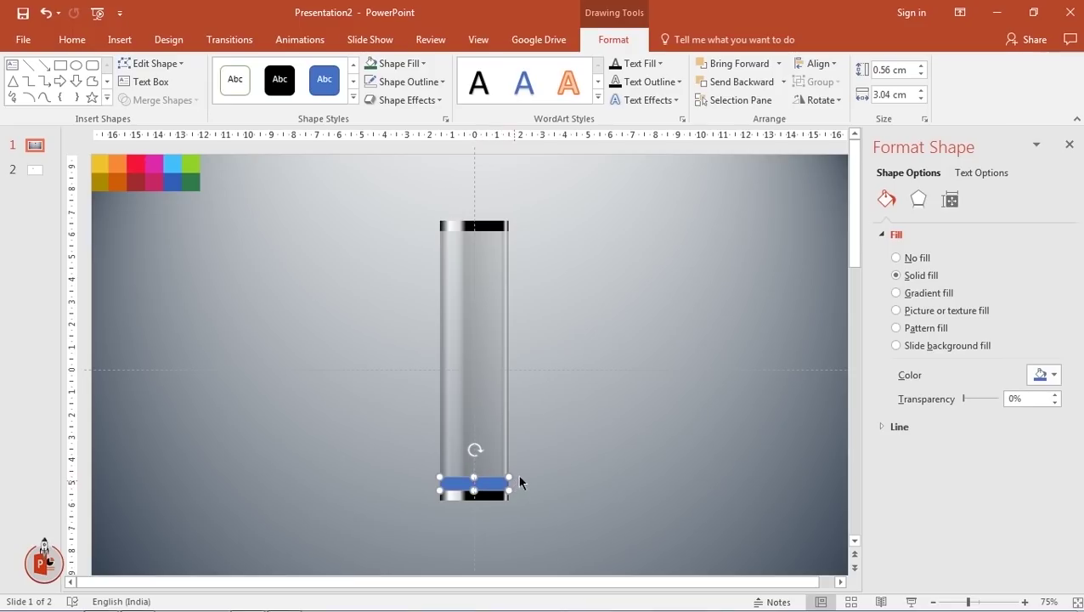
{"action": "left_click", "coordinate": [897, 292]}
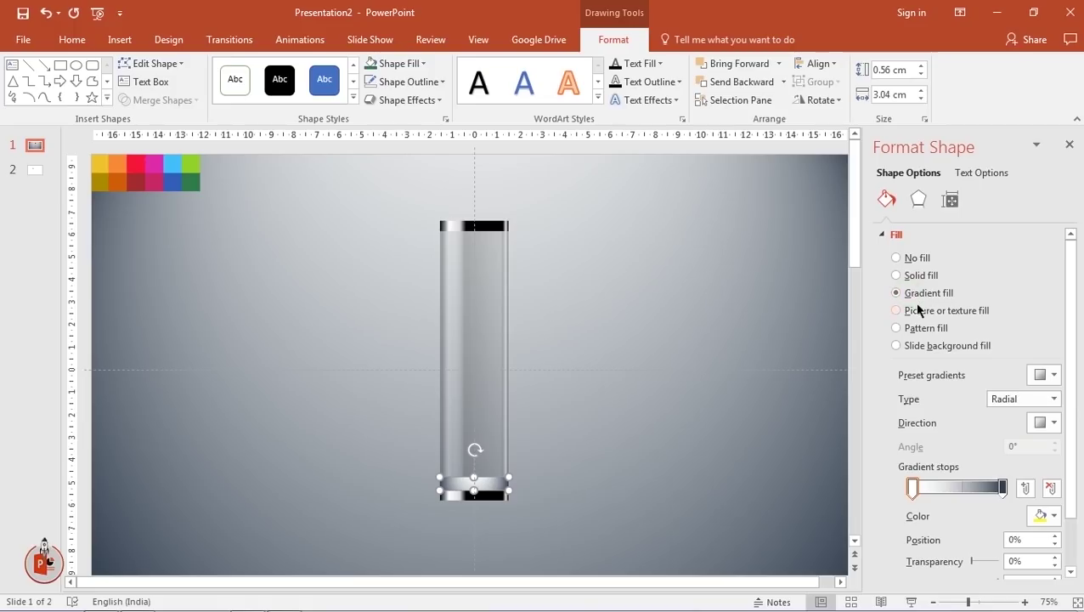
Set the right gradient stop to the sampled yellow and make the gradient linear, running left to right.
{"action": "left_click", "coordinate": [1003, 486]}
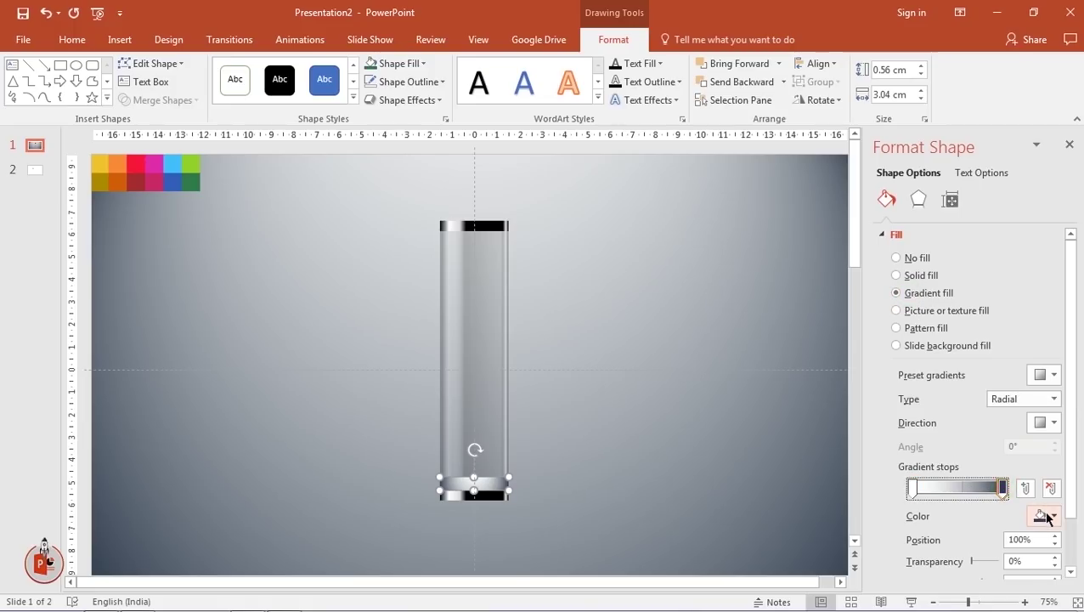
{"action": "left_click", "coordinate": [1045, 515]}
{"action": "left_click", "coordinate": [1015, 498]}
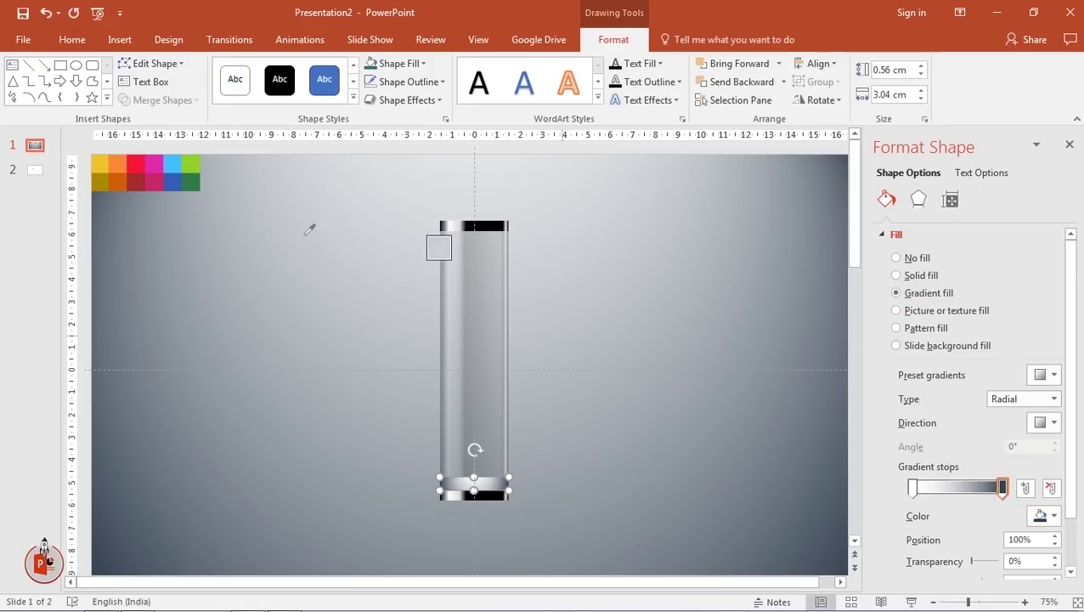
{"action": "left_click", "coordinate": [106, 163]}
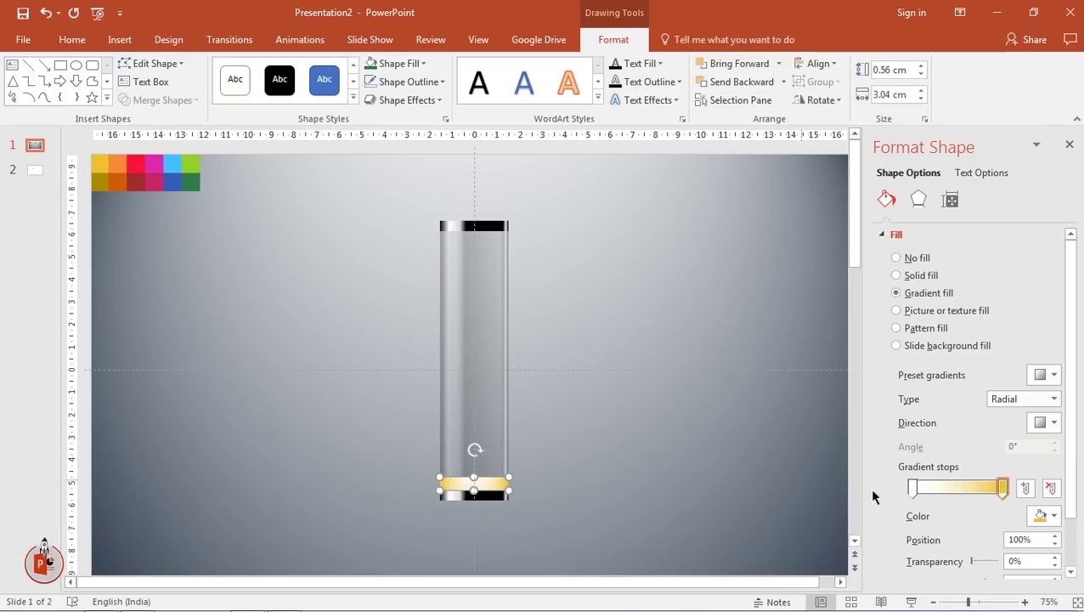
{"action": "left_click", "coordinate": [1045, 399]}
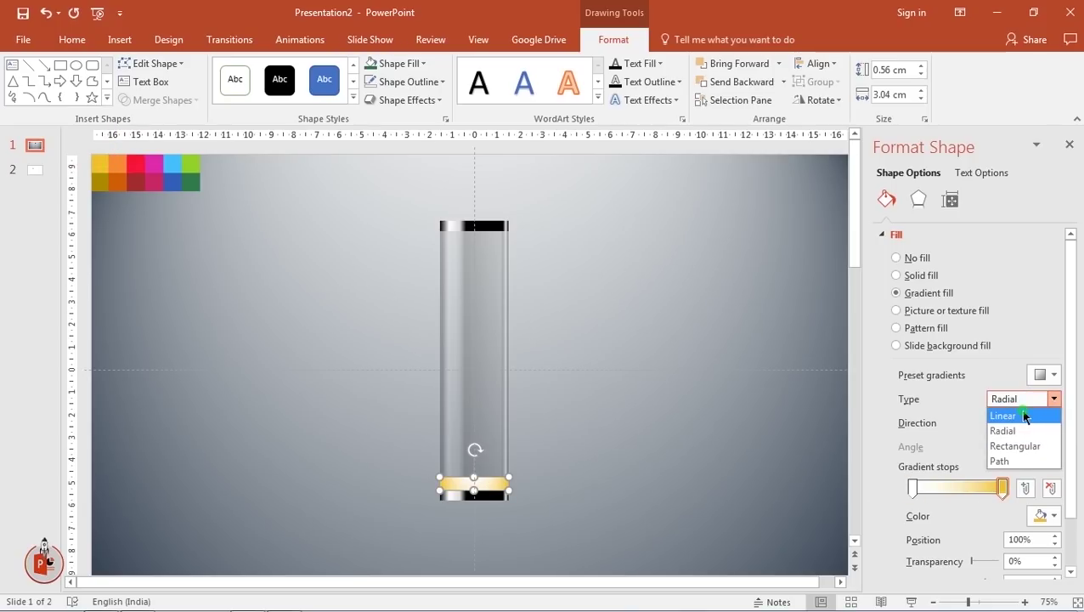
{"action": "left_click", "coordinate": [1027, 414]}
{"action": "left_click", "coordinate": [1052, 424]}
{"action": "left_click", "coordinate": [1030, 447]}
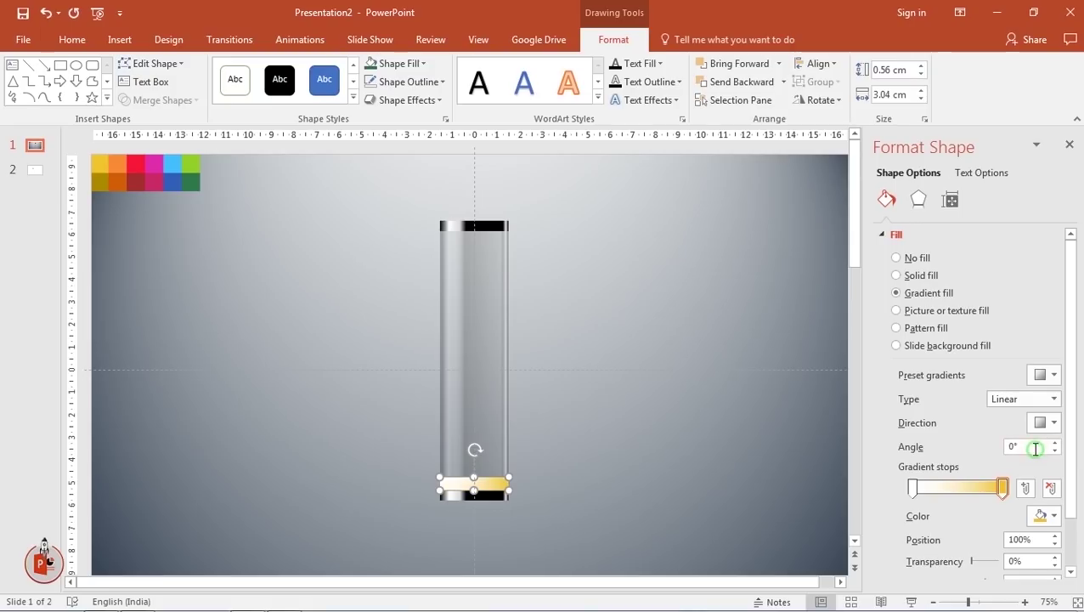
Move a stop to 83% and colour it a darker gold (RGB 200, 156, 14).
{"action": "left_click_drag", "start_coordinate": [914, 488], "coordinate": [997, 494]}
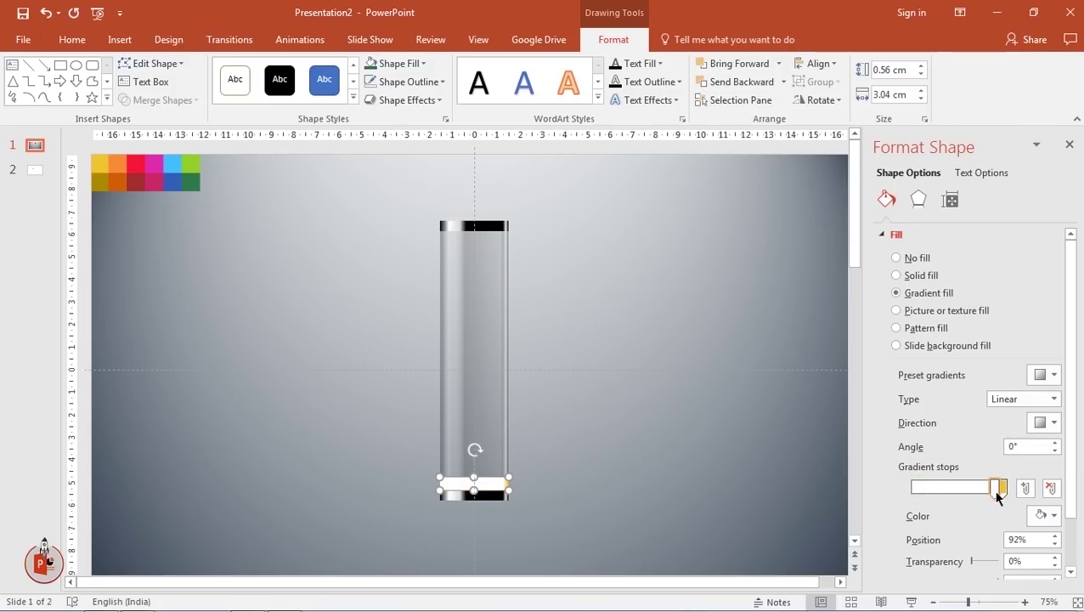
{"action": "left_click_drag", "start_coordinate": [997, 497], "coordinate": [988, 492]}
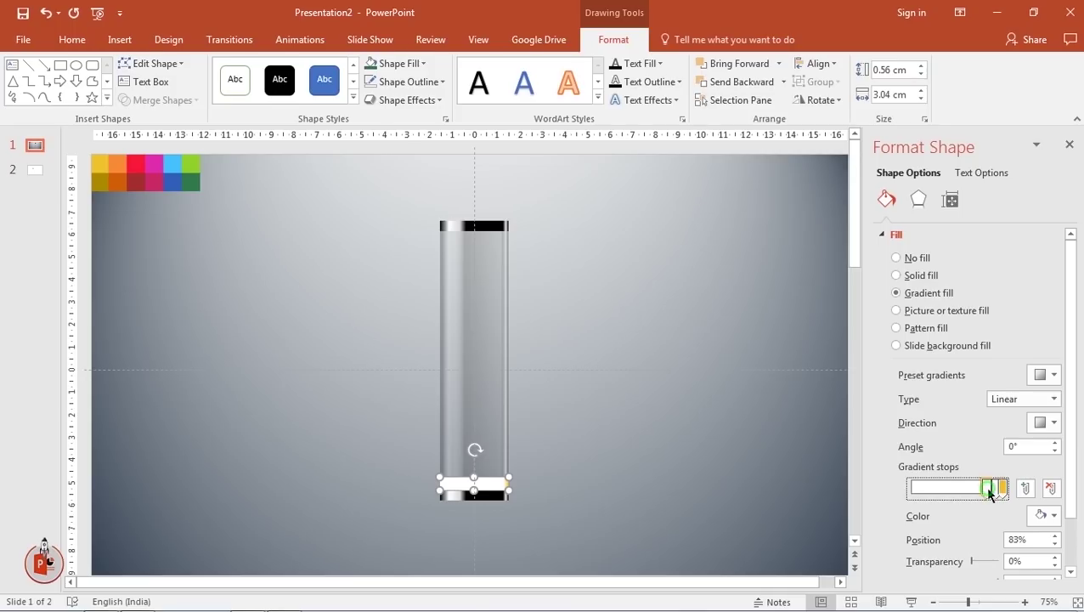
{"action": "left_click", "coordinate": [1048, 521]}
{"action": "left_click", "coordinate": [956, 468]}
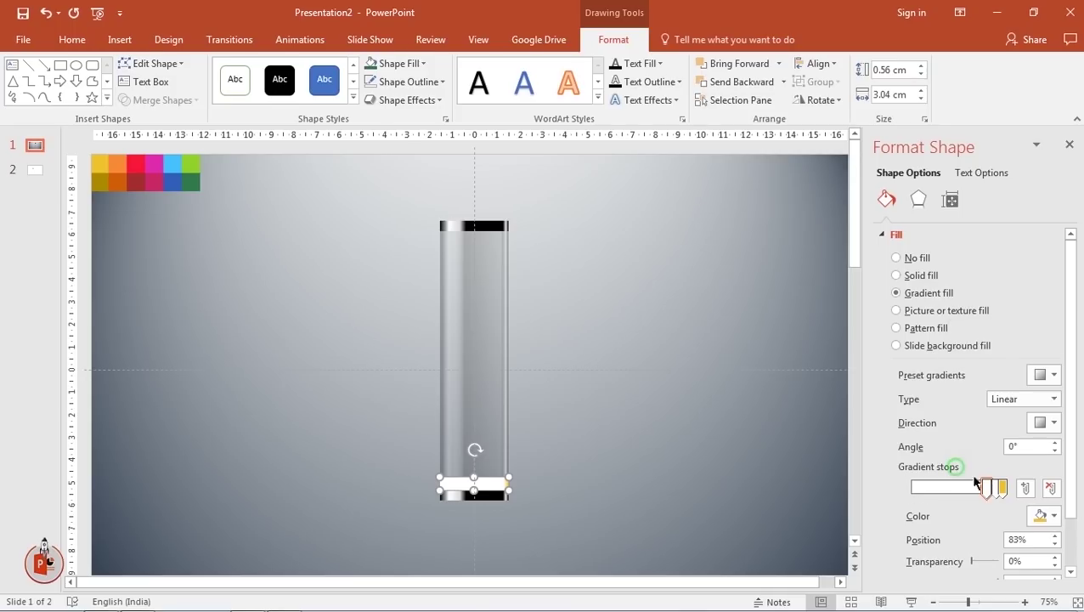
{"action": "left_click", "coordinate": [1054, 518]}
{"action": "left_click", "coordinate": [964, 480]}
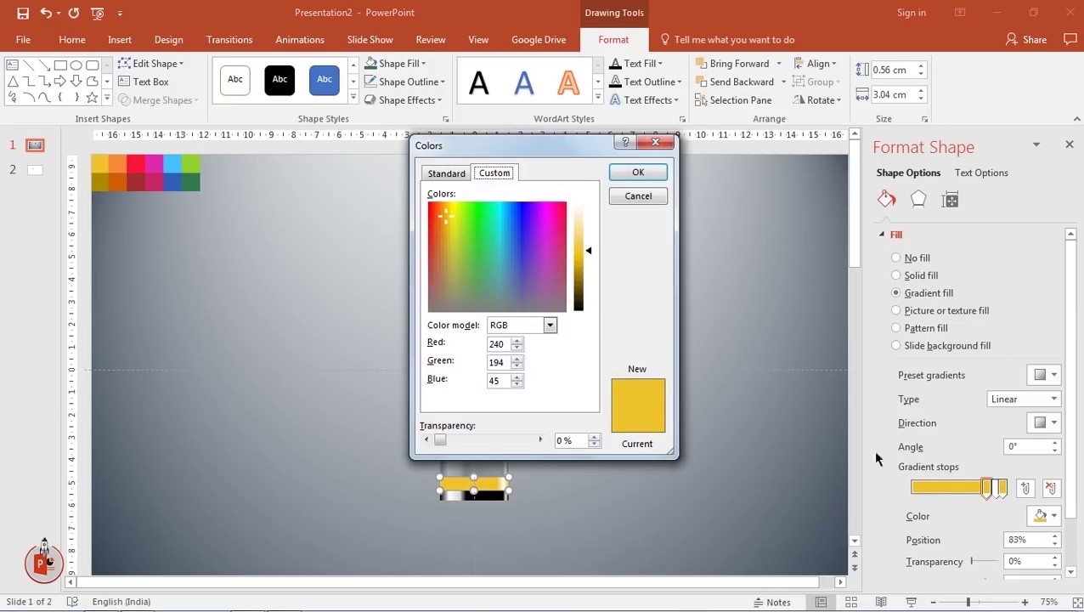
{"action": "left_click_drag", "start_coordinate": [588, 251], "coordinate": [588, 269]}
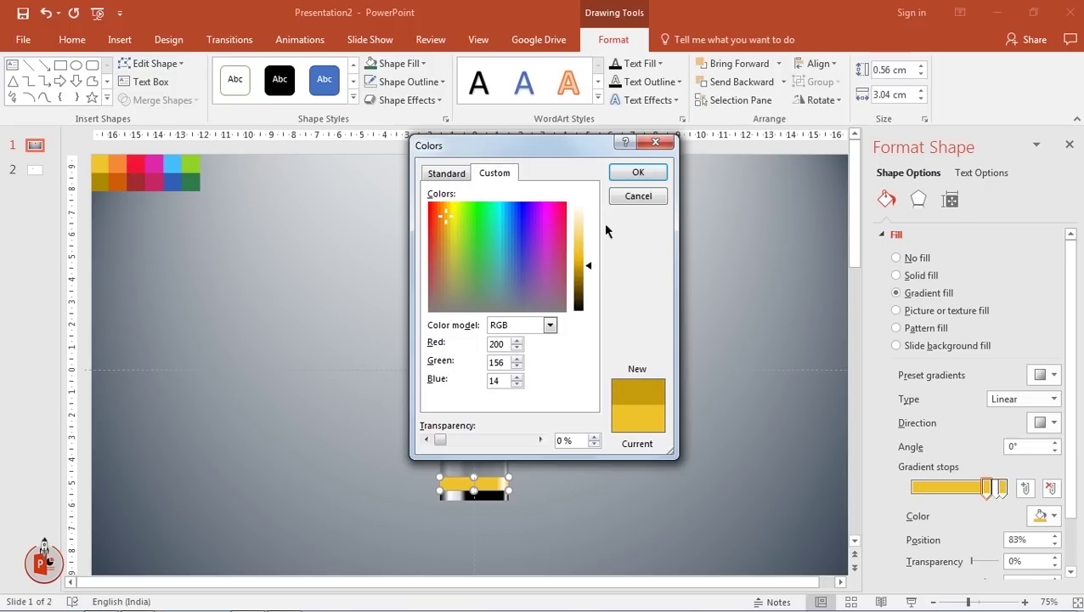
{"action": "left_click", "coordinate": [637, 172]}
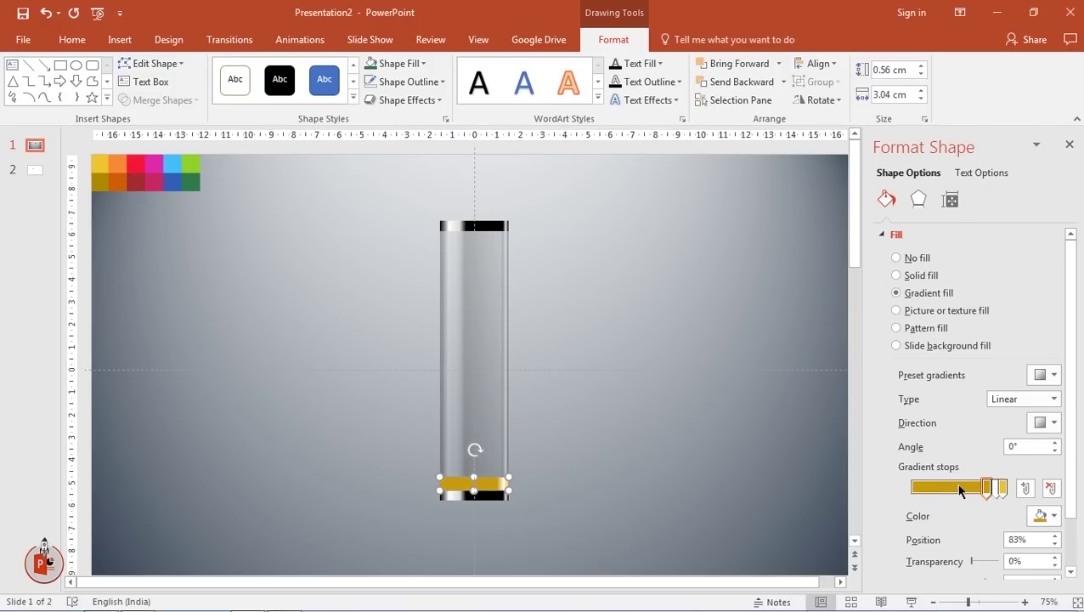
Add gradient stops at 31% and 0%, giving them a brighter and a darker recent gold.
{"action": "left_click", "coordinate": [949, 488]}
{"action": "left_click_drag", "start_coordinate": [943, 491], "coordinate": [932, 493]}
{"action": "left_click", "coordinate": [1043, 516]}
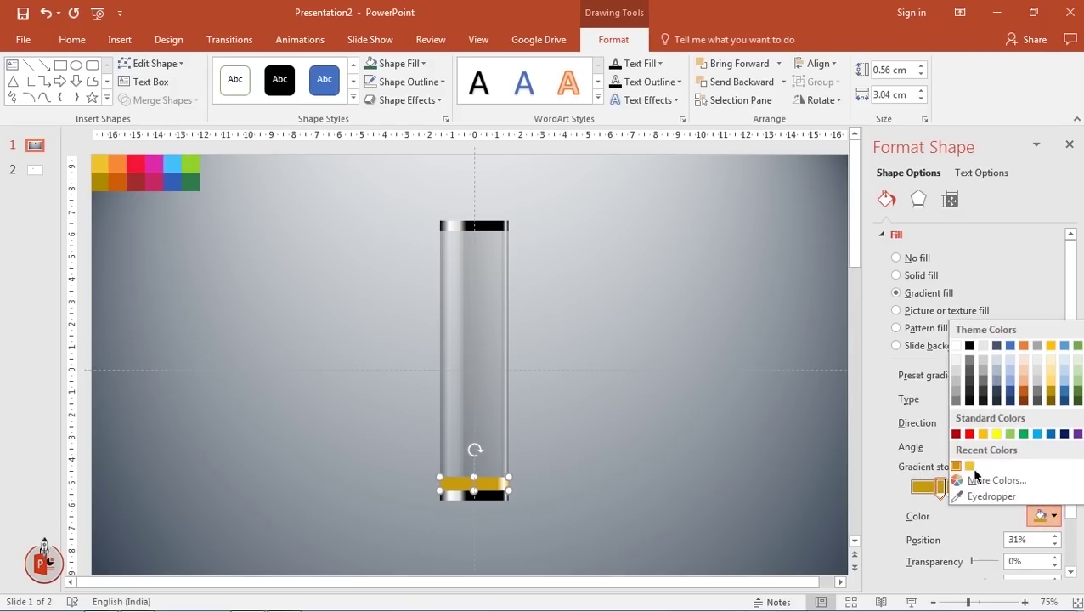
{"action": "left_click", "coordinate": [969, 466]}
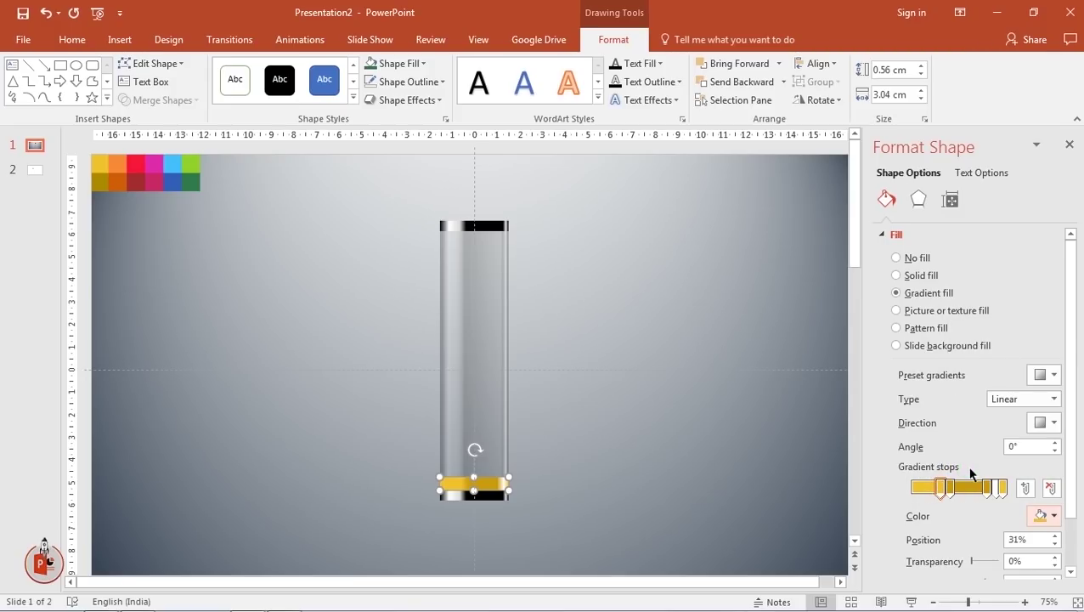
{"action": "left_click", "coordinate": [922, 488]}
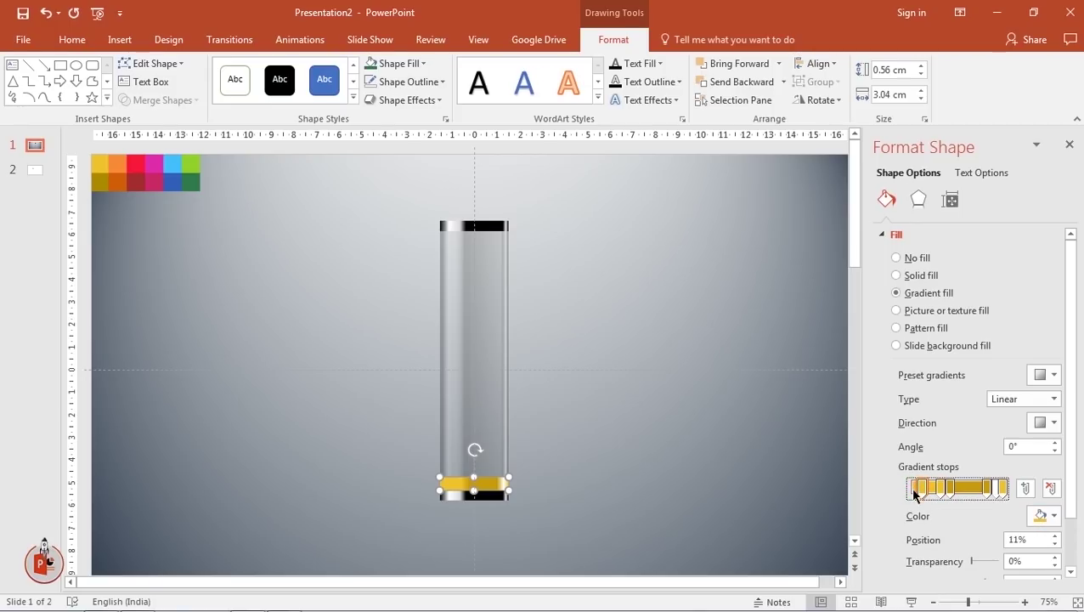
{"action": "left_click_drag", "start_coordinate": [914, 493], "coordinate": [908, 491]}
{"action": "left_click", "coordinate": [1055, 516]}
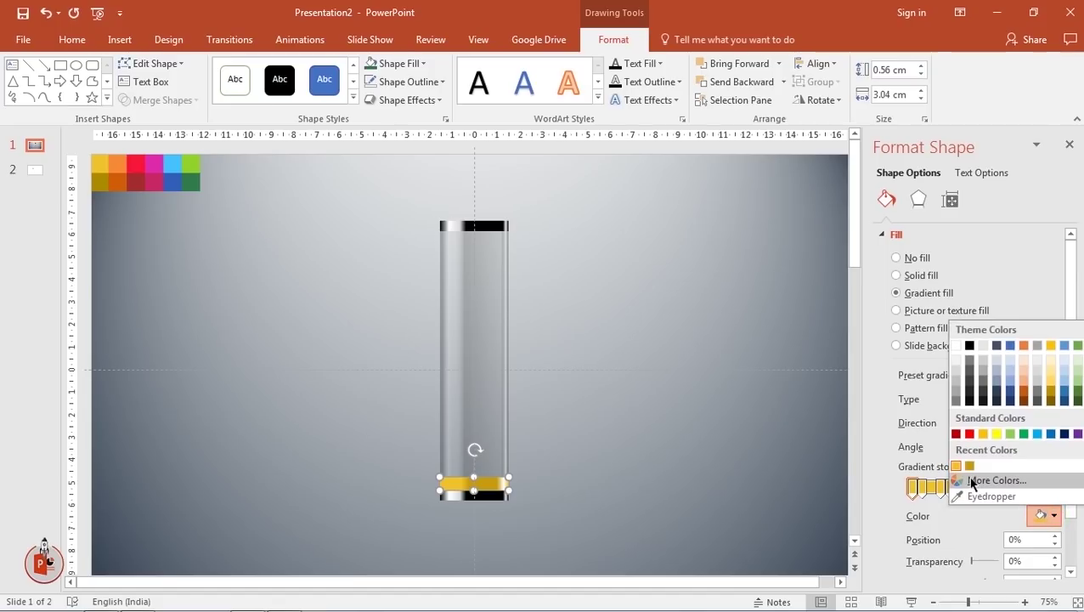
{"action": "left_click", "coordinate": [971, 466]}
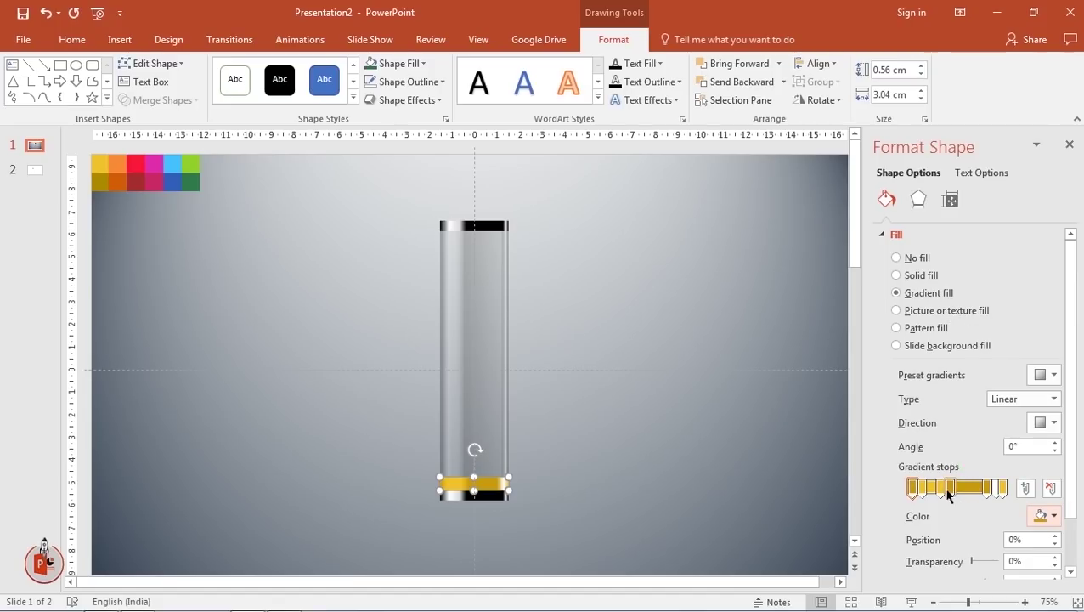
Nudge the 29% gradient stop to 27% and preview the gold band.
{"action": "left_click", "coordinate": [939, 490]}
{"action": "left_click_drag", "start_coordinate": [938, 489], "coordinate": [935, 490]}
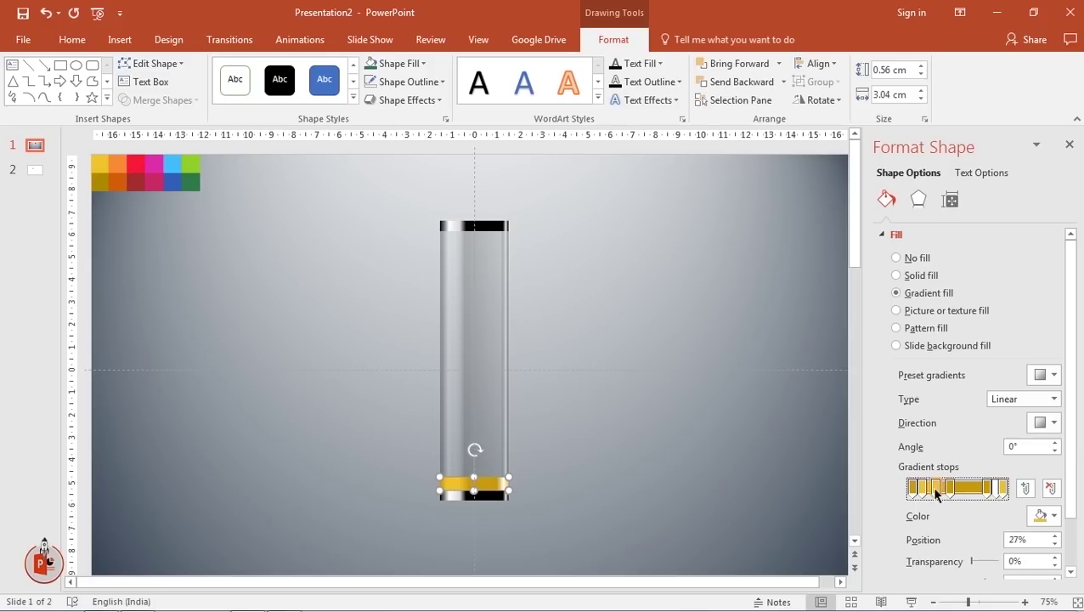
{"action": "left_click", "coordinate": [695, 486]}
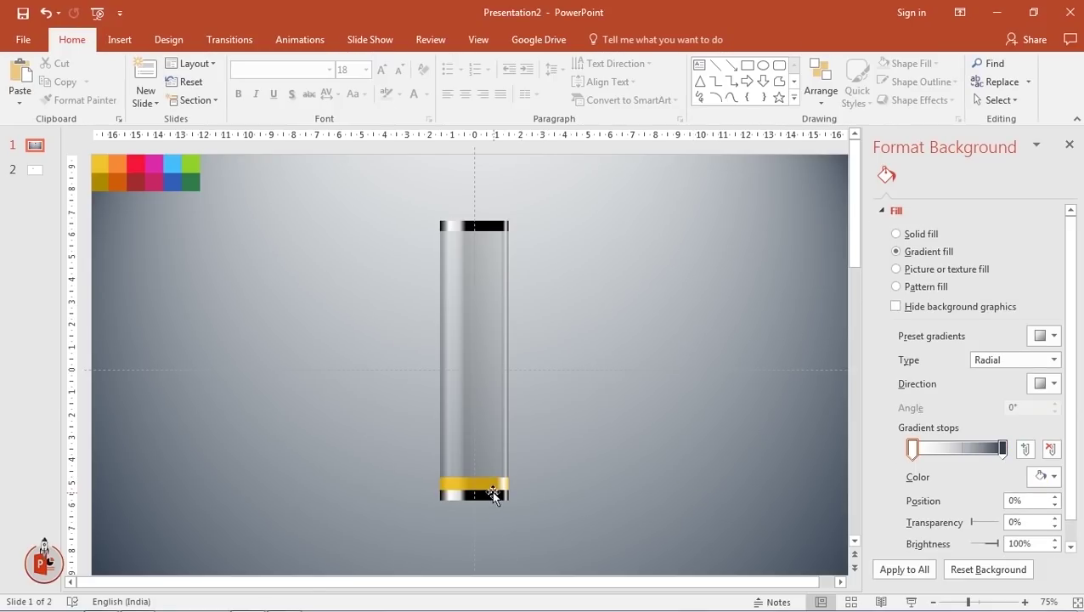
{"action": "left_click", "coordinate": [489, 488]}
Recolour the 93% gradient stop to a paler gold using the custom colour picker.
{"action": "scroll", "coordinate": [488, 489], "scroll_direction": "up", "scroll_amount": 5}
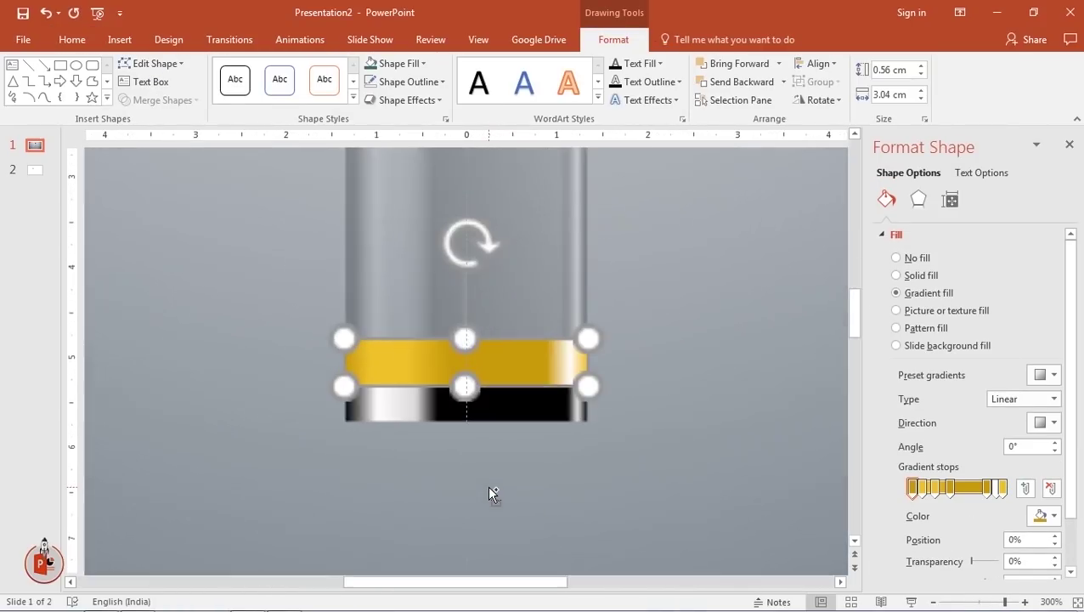
{"action": "left_click", "coordinate": [664, 438]}
{"action": "left_click", "coordinate": [567, 366]}
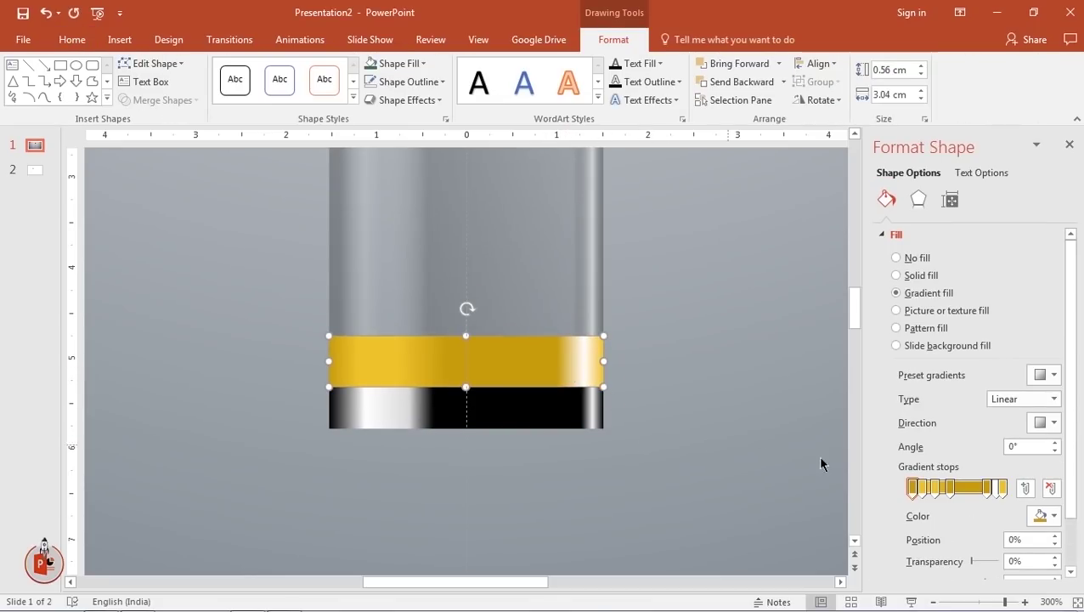
{"action": "left_click", "coordinate": [994, 489]}
{"action": "left_click", "coordinate": [1045, 516]}
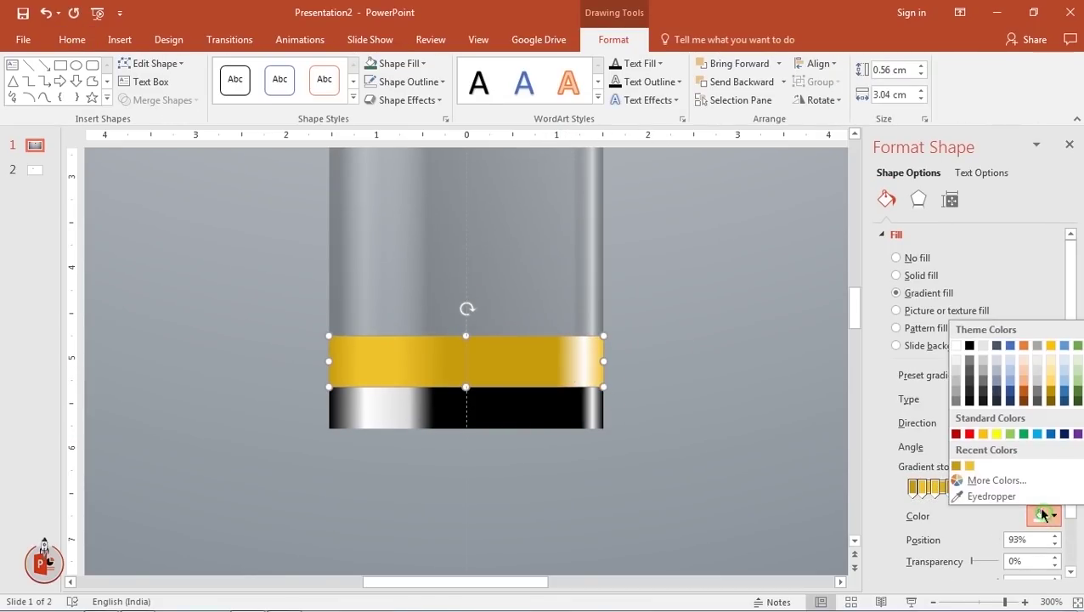
{"action": "left_click", "coordinate": [970, 466]}
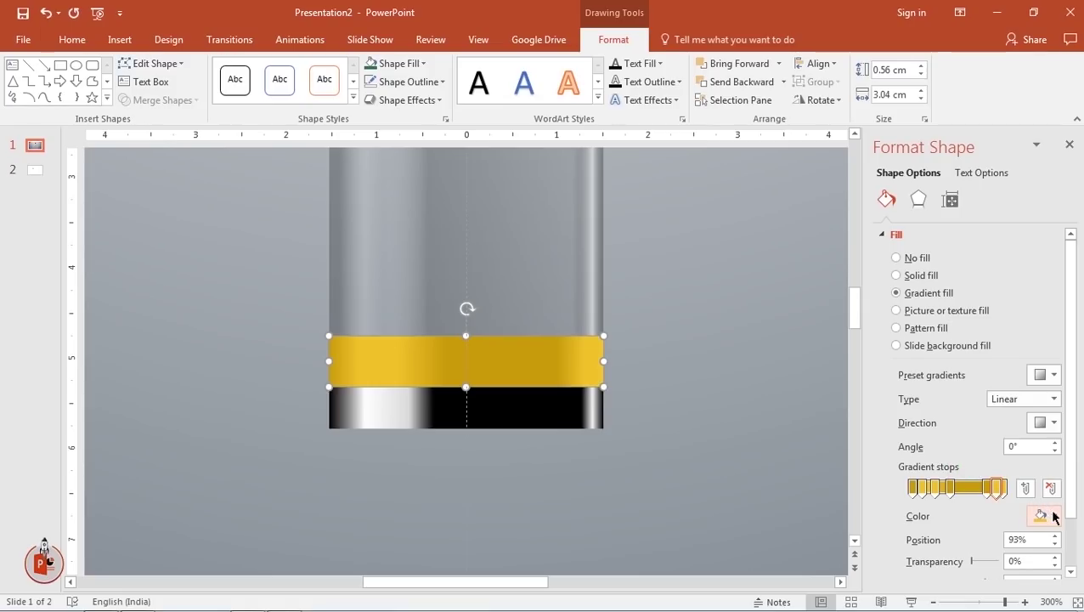
{"action": "left_click", "coordinate": [1048, 515]}
{"action": "left_click", "coordinate": [995, 480]}
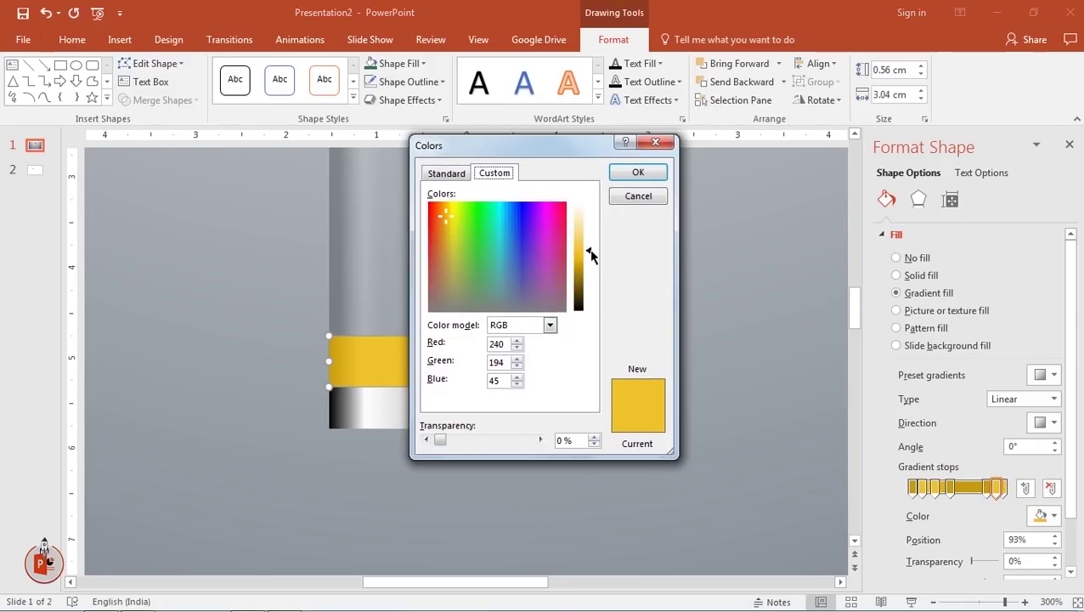
{"action": "left_click_drag", "start_coordinate": [589, 251], "coordinate": [592, 241]}
{"action": "left_click", "coordinate": [636, 173]}
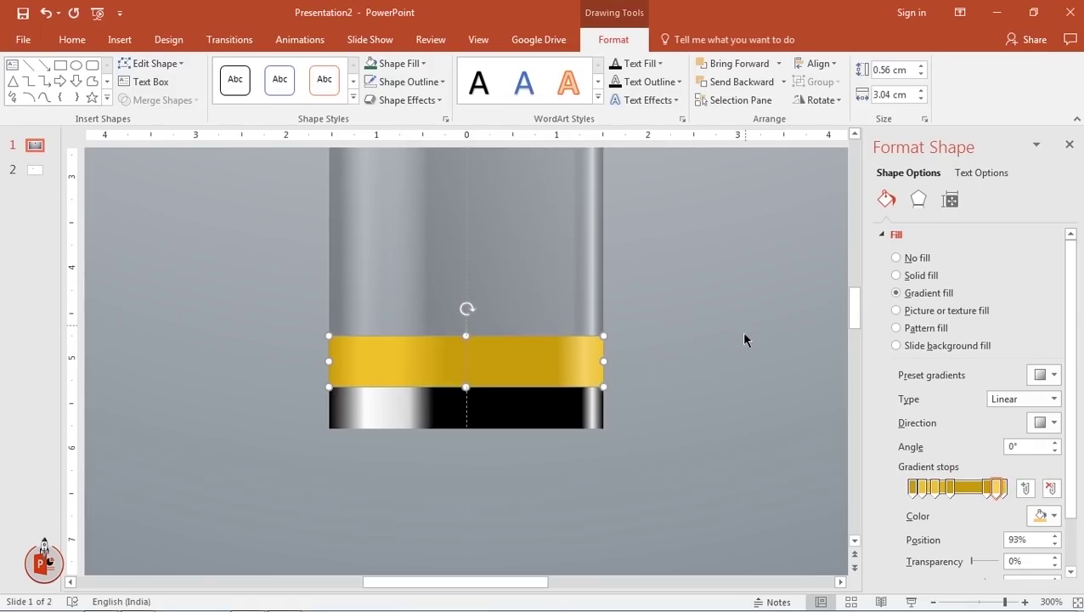
Give the 25% stop a lighter gold and move it to 11%.
{"action": "left_click", "coordinate": [936, 487]}
{"action": "left_click", "coordinate": [1045, 515]}
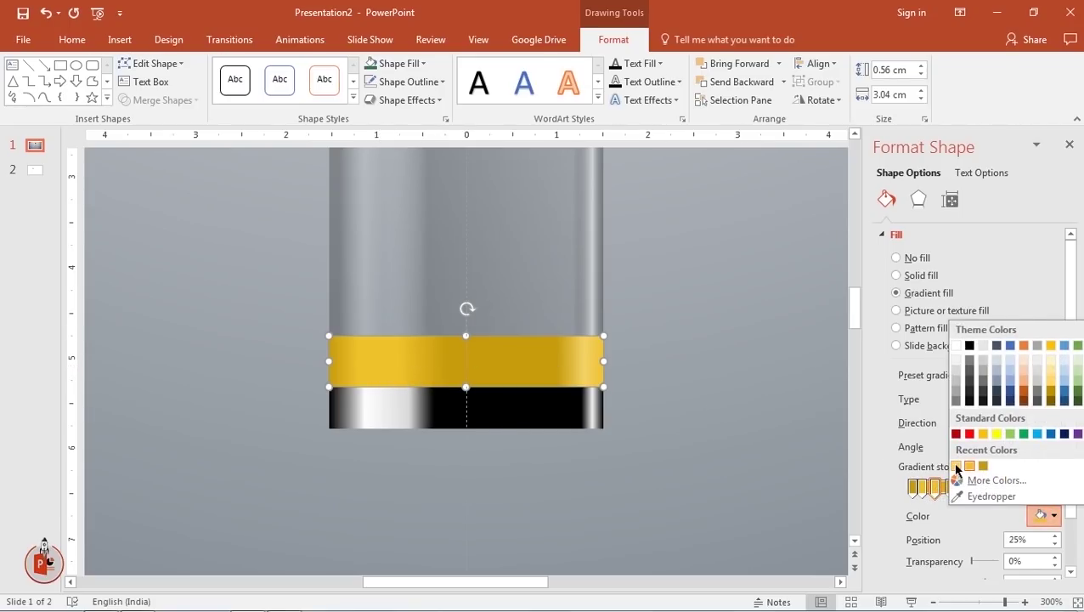
{"action": "left_click", "coordinate": [955, 468]}
{"action": "left_click_drag", "start_coordinate": [936, 487], "coordinate": [920, 487]}
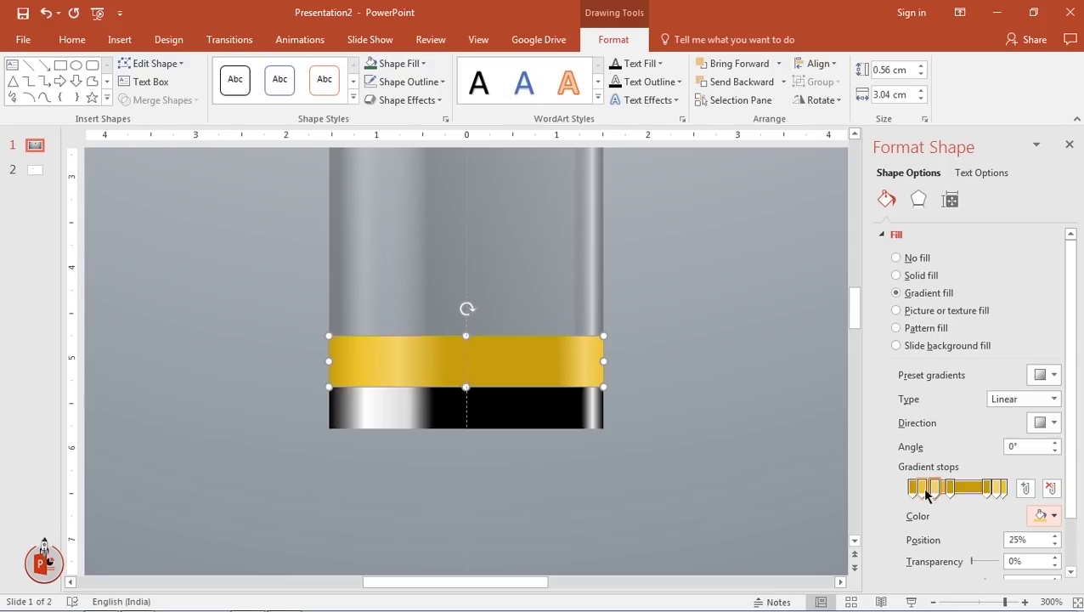
{"action": "left_click", "coordinate": [1046, 516]}
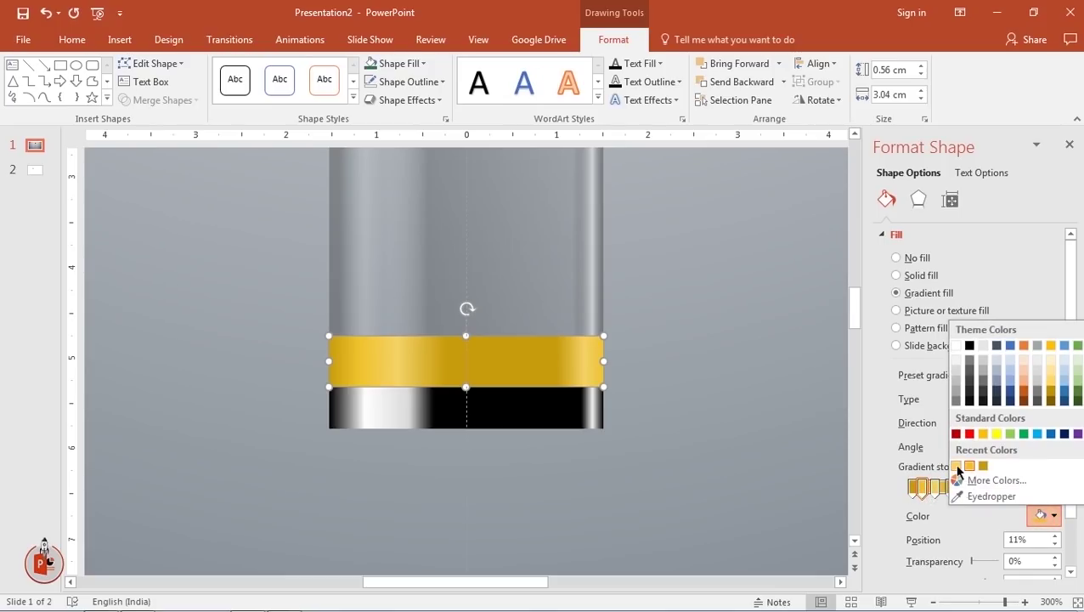
{"action": "left_click", "coordinate": [955, 468]}
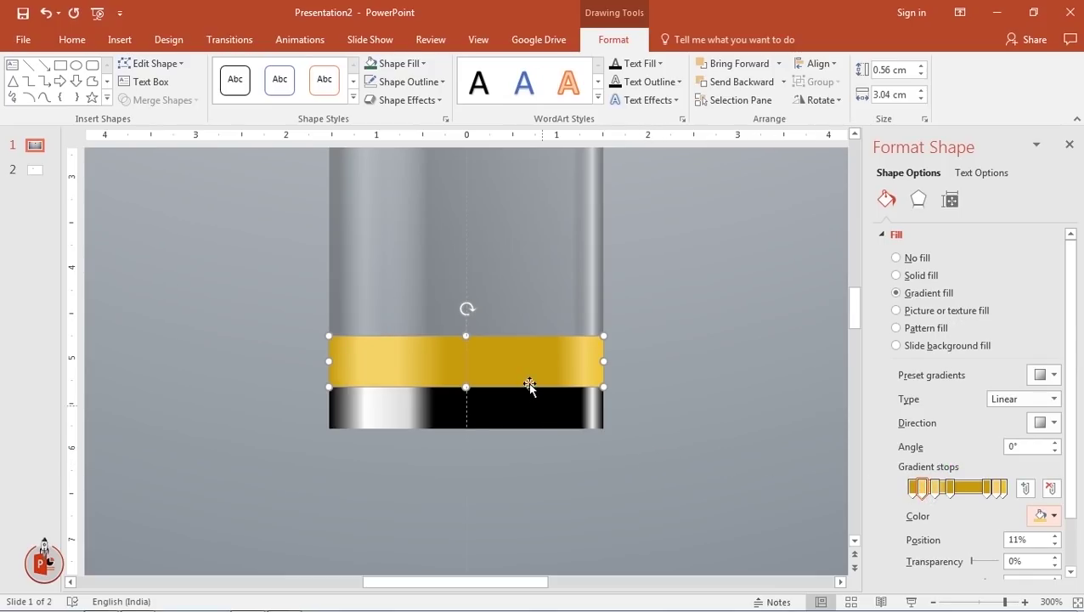
Shift the right-hand highlight stop to 90% and deselect everything.
{"action": "left_click_drag", "start_coordinate": [987, 489], "coordinate": [995, 496]}
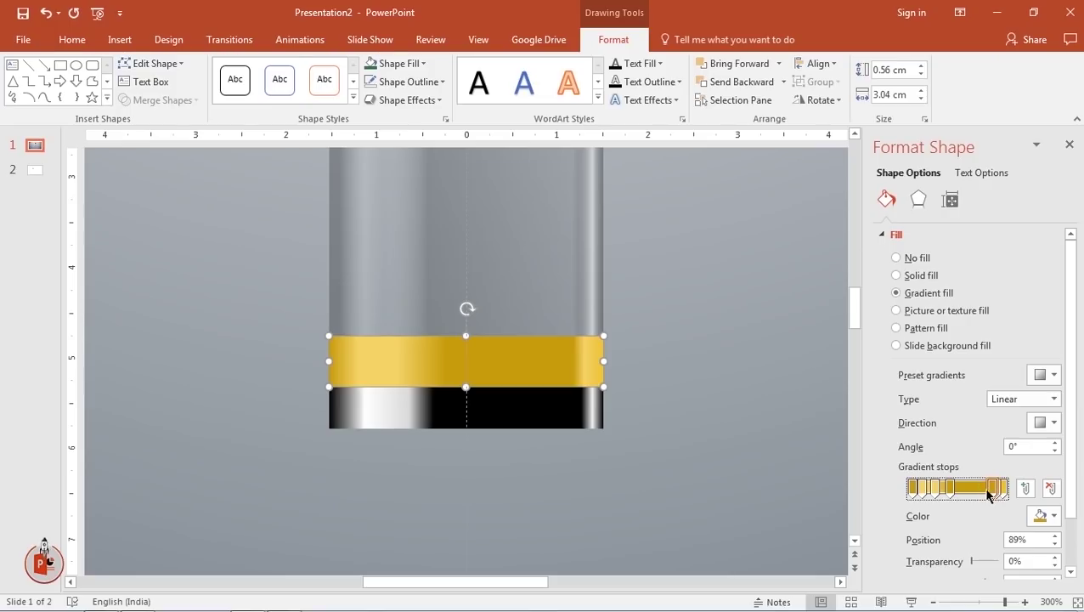
{"action": "mouse_move", "coordinate": [996, 496]}
{"action": "left_mouse_down"}
{"action": "mouse_move", "coordinate": [1005, 497]}
{"action": "mouse_move", "coordinate": [992, 495]}
{"action": "left_mouse_up"}
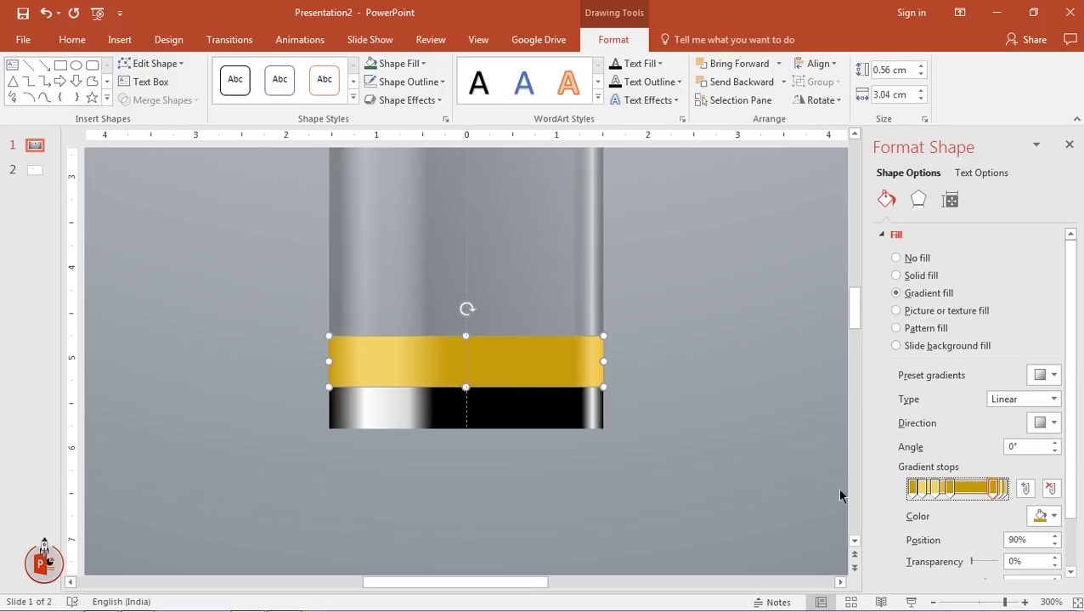
{"action": "left_click", "coordinate": [564, 419]}
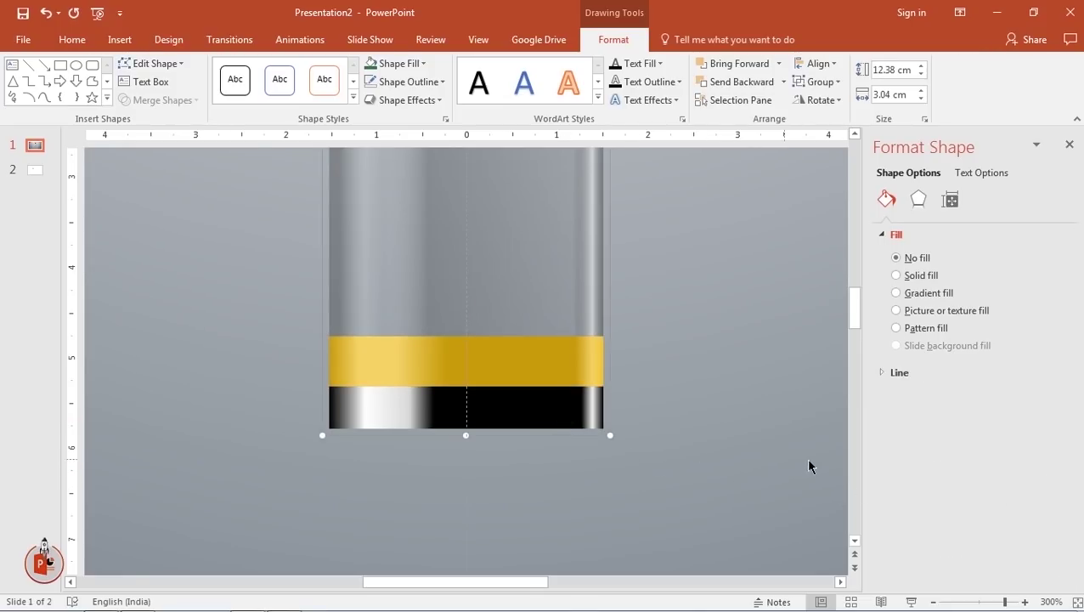
{"action": "left_click", "coordinate": [617, 499]}
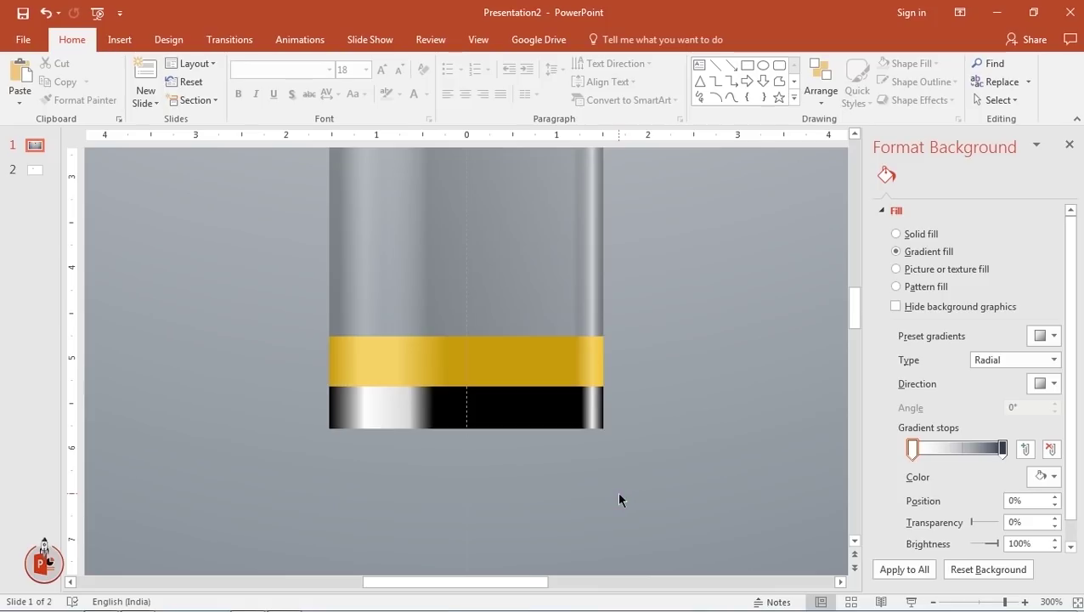
Rename the gold band from 'Rectangle 20' to 'Fill' in the Selection Pane.
{"action": "scroll", "coordinate": [619, 500], "scroll_direction": "down", "scroll_amount": 5}
{"action": "scroll", "coordinate": [618, 500], "scroll_direction": "down", "scroll_amount": 5}
{"action": "scroll", "coordinate": [619, 500], "scroll_direction": "down", "scroll_amount": 3}
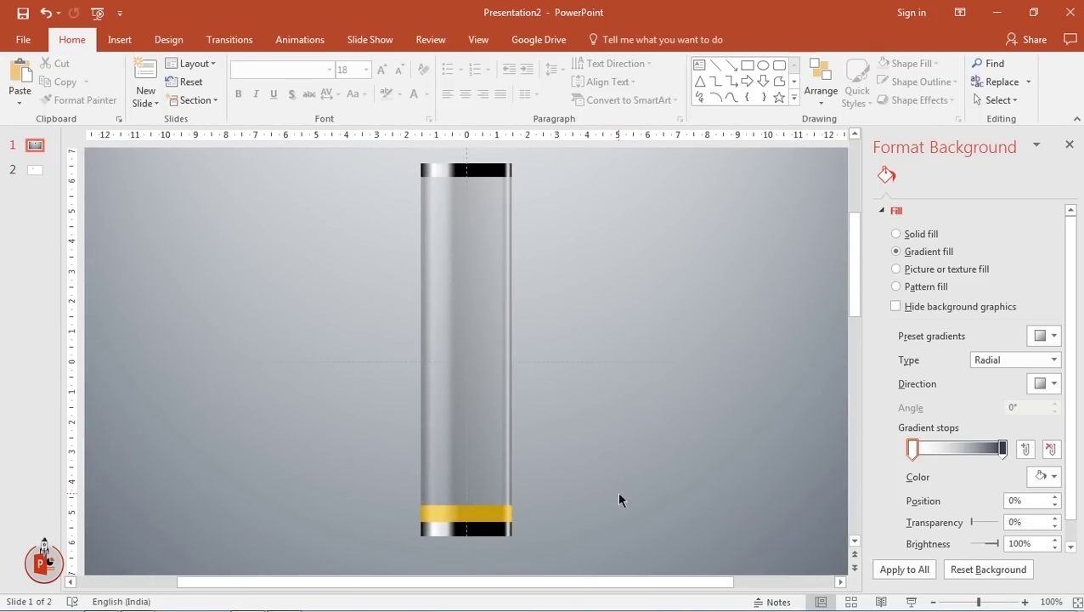
{"action": "left_click", "coordinate": [490, 510]}
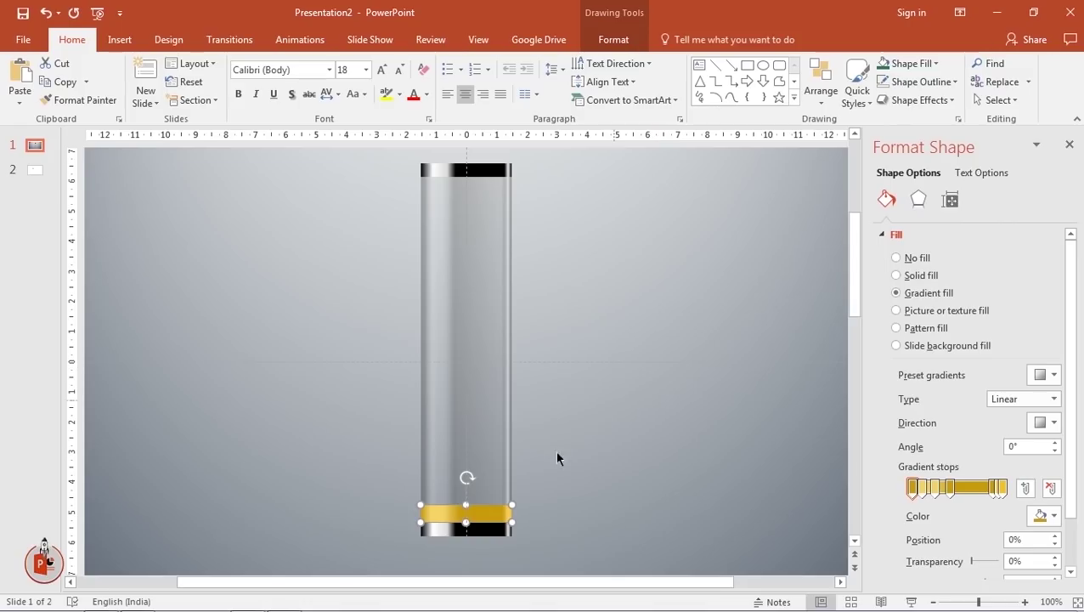
{"action": "left_click", "coordinate": [612, 39]}
{"action": "left_click", "coordinate": [729, 101]}
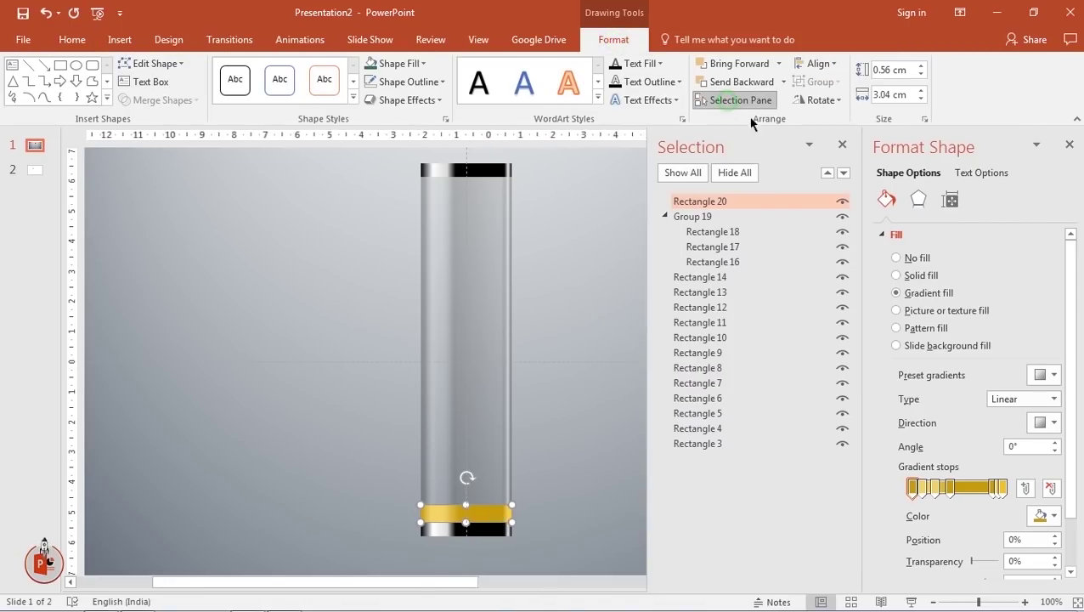
{"action": "double_click", "coordinate": [697, 202]}
{"action": "left_click_drag", "start_coordinate": [735, 204], "coordinate": [664, 200]}
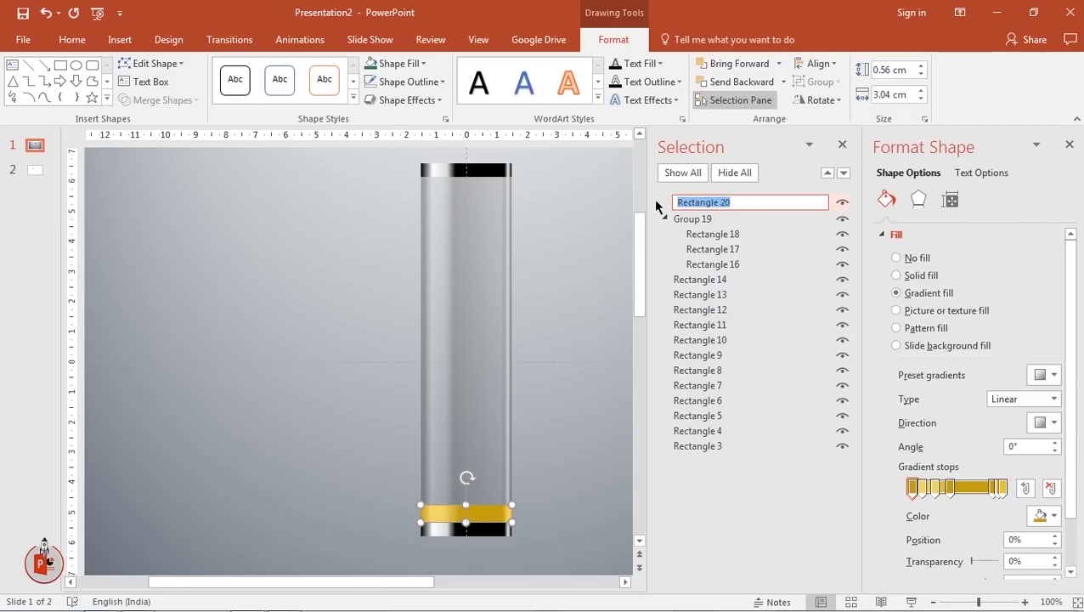
{"action": "type", "text": "Fill"}
{"action": "key", "text": "Return"}
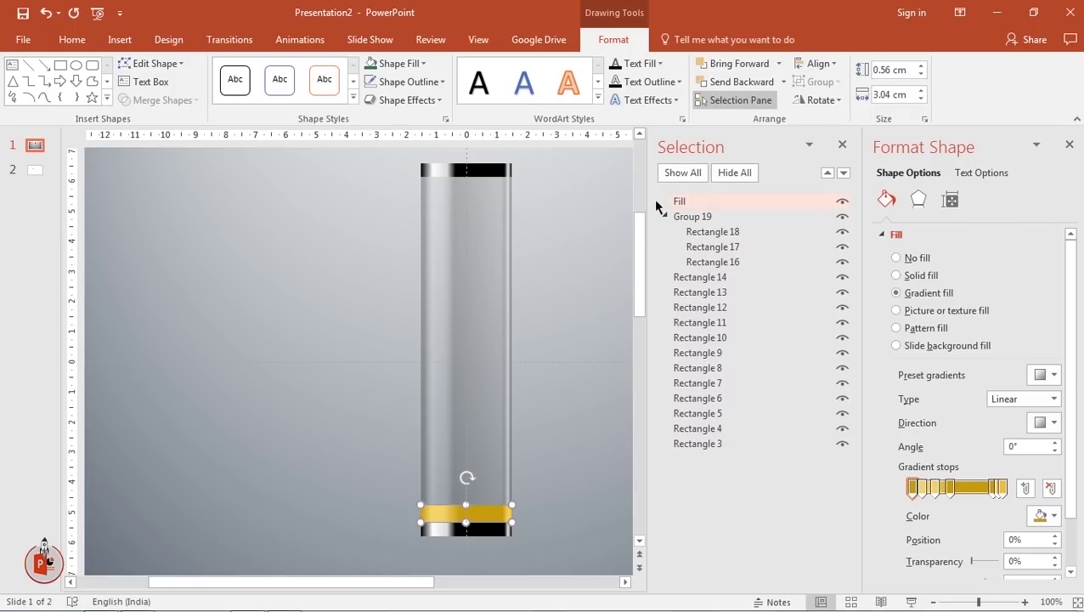
{"action": "left_click", "coordinate": [842, 144]}
{"action": "left_click", "coordinate": [609, 412]}
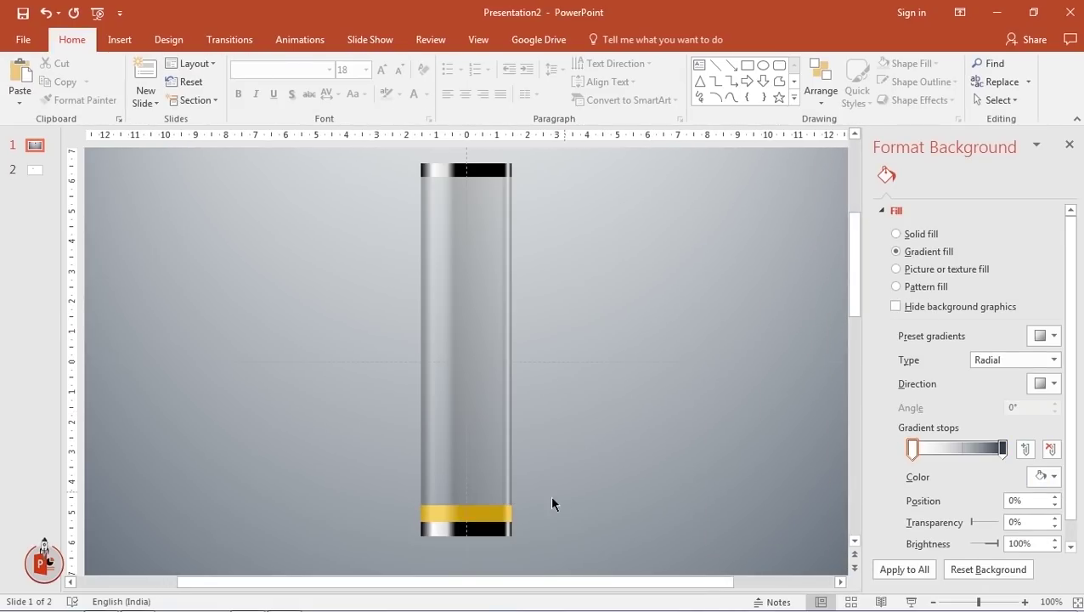
Send the gold band behind the glass tube.
{"action": "left_click", "coordinate": [494, 514]}
{"action": "right_click", "coordinate": [495, 514]}
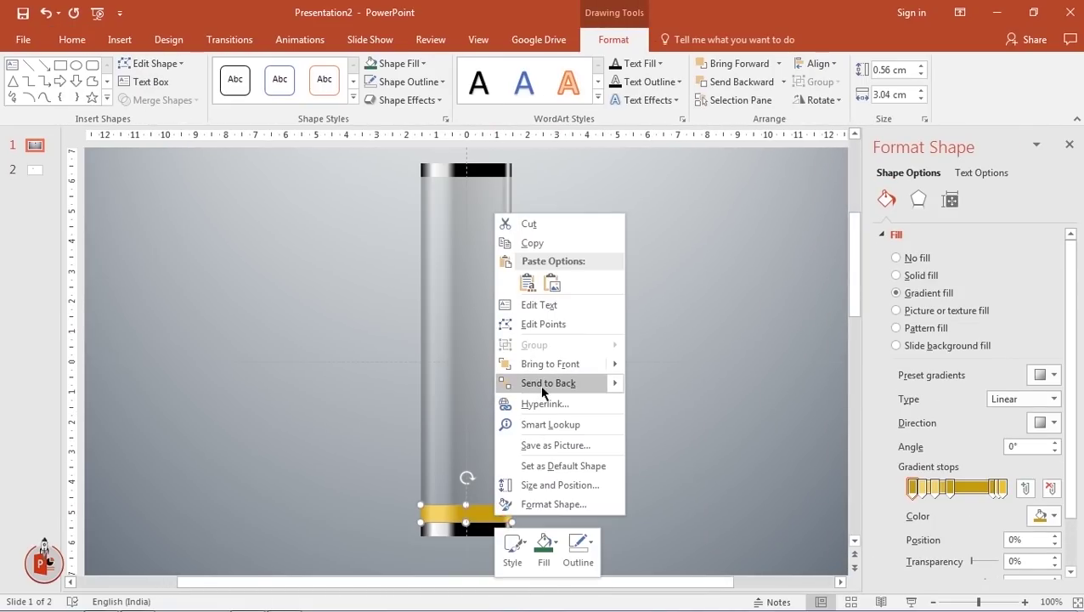
{"action": "left_click", "coordinate": [542, 384]}
{"action": "left_click", "coordinate": [631, 433]}
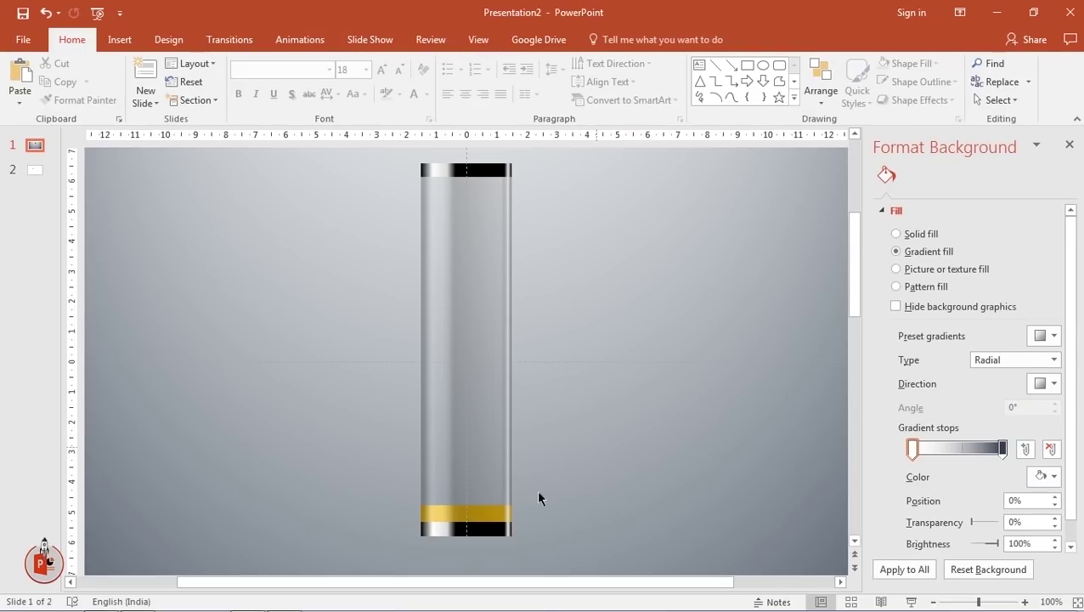
Group the tube with its gold band and move the group toward the slide's left.
{"action": "left_click", "coordinate": [483, 513]}
{"action": "scroll", "coordinate": [503, 480], "scroll_direction": "down", "scroll_amount": 4}
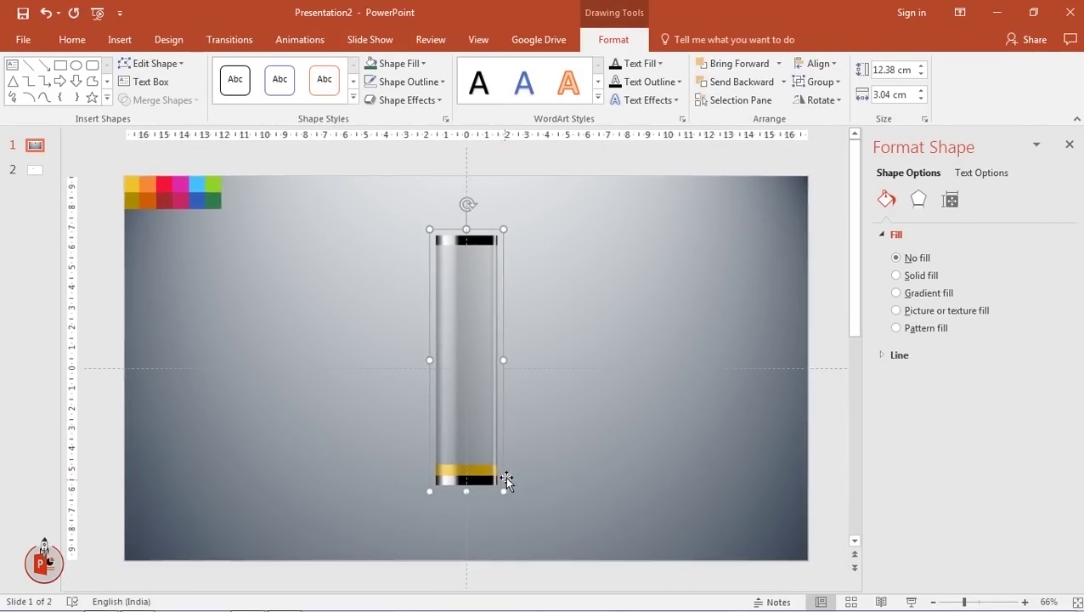
{"action": "left_click", "coordinate": [574, 436]}
{"action": "left_click_drag", "start_coordinate": [553, 545], "coordinate": [372, 218]}
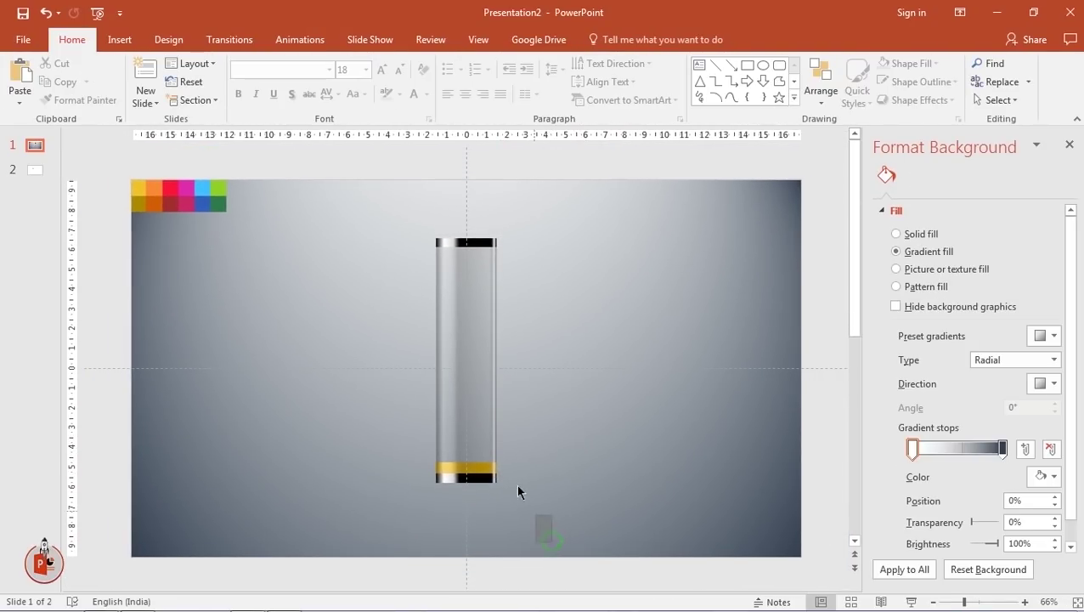
{"action": "right_click", "coordinate": [453, 306]}
{"action": "mouse_move", "coordinate": [491, 396]}
{"action": "left_click", "coordinate": [611, 403]}
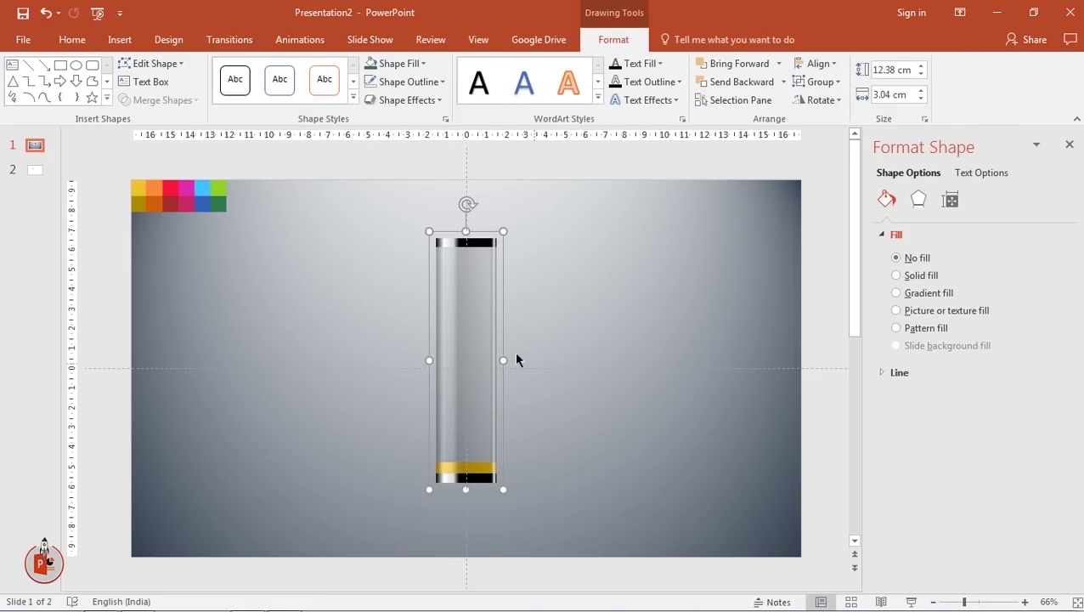
{"action": "mouse_move", "coordinate": [435, 317]}
{"action": "left_mouse_down"}
{"action": "mouse_move", "coordinate": [241, 323]}
{"action": "mouse_move", "coordinate": [328, 324]}
{"action": "left_mouse_up"}
Duplicate the grouped tube into six copies, select all six and centre the row.
{"action": "key", "text": "ctrl+d"}
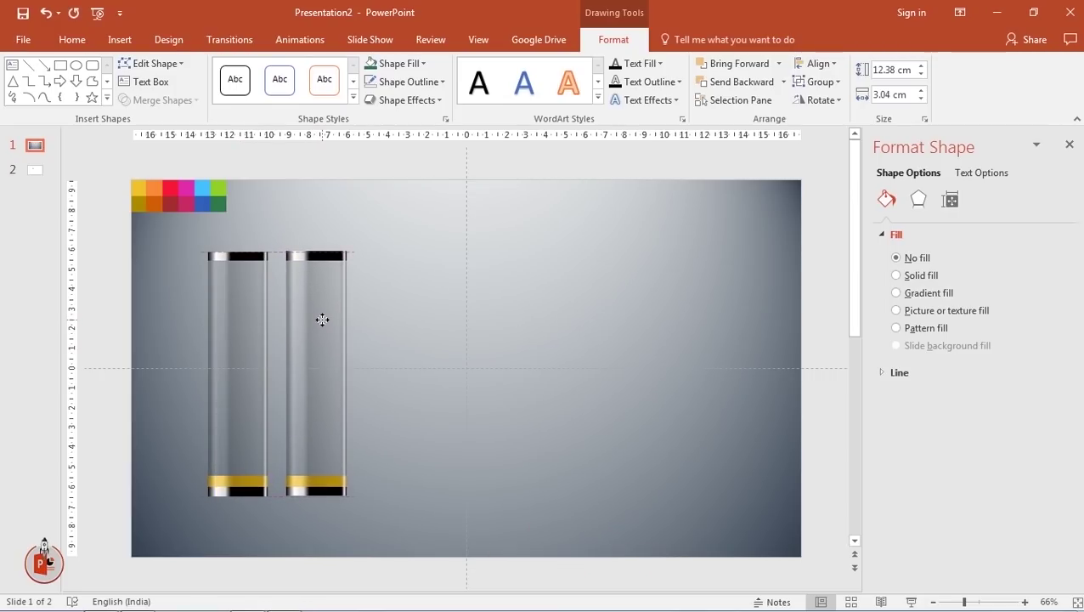
{"action": "key", "text": "ctrl+d"}
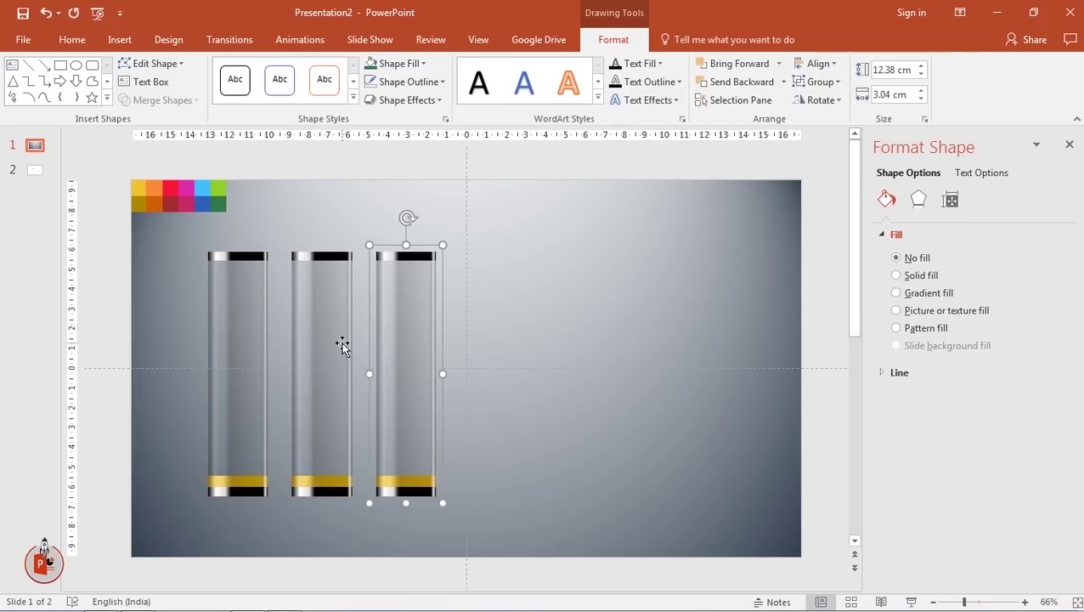
{"action": "key", "text": "ctrl+d"}
{"action": "key", "text": "ctrl+d"}
{"action": "key", "text": "ctrl+d"}
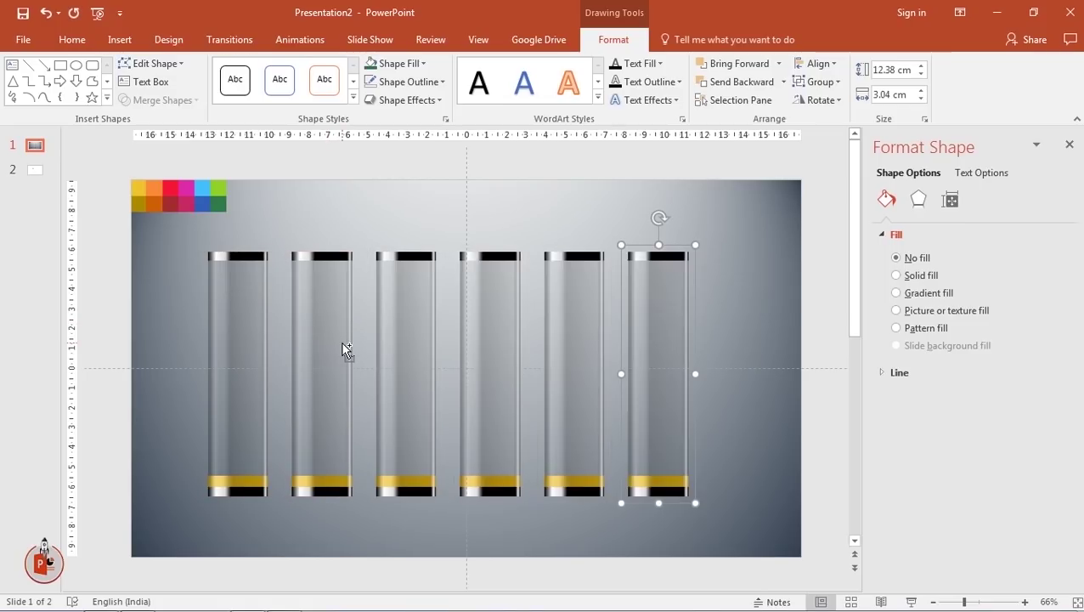
{"action": "left_click", "coordinate": [228, 303]}
{"action": "left_click", "coordinate": [319, 308], "text": "shift"}
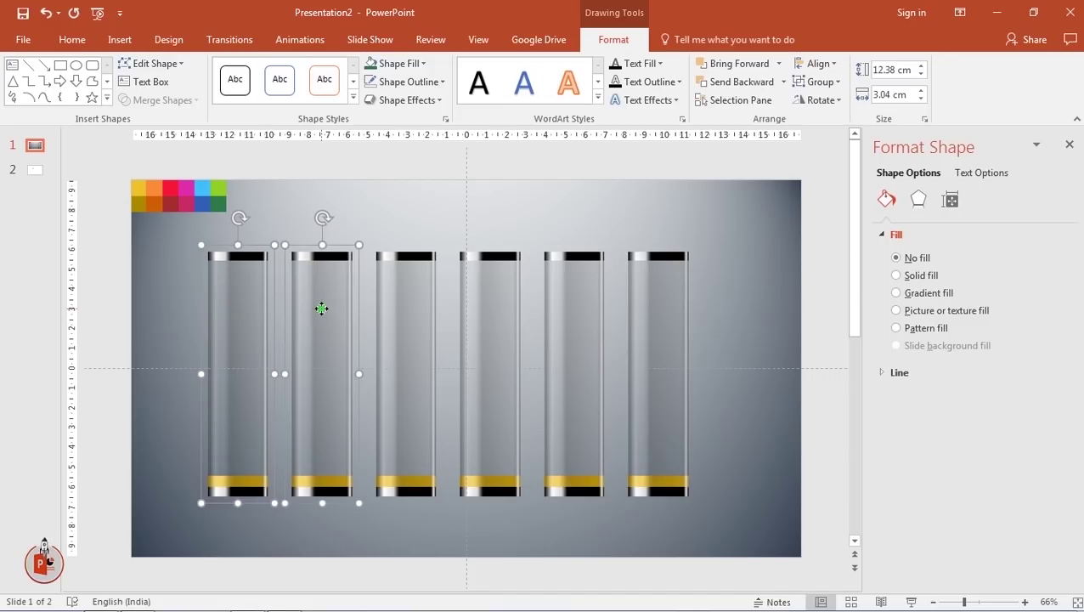
{"action": "left_click", "coordinate": [401, 309], "text": "shift"}
{"action": "left_click", "coordinate": [475, 309], "text": "shift"}
{"action": "left_click", "coordinate": [583, 313], "text": "shift"}
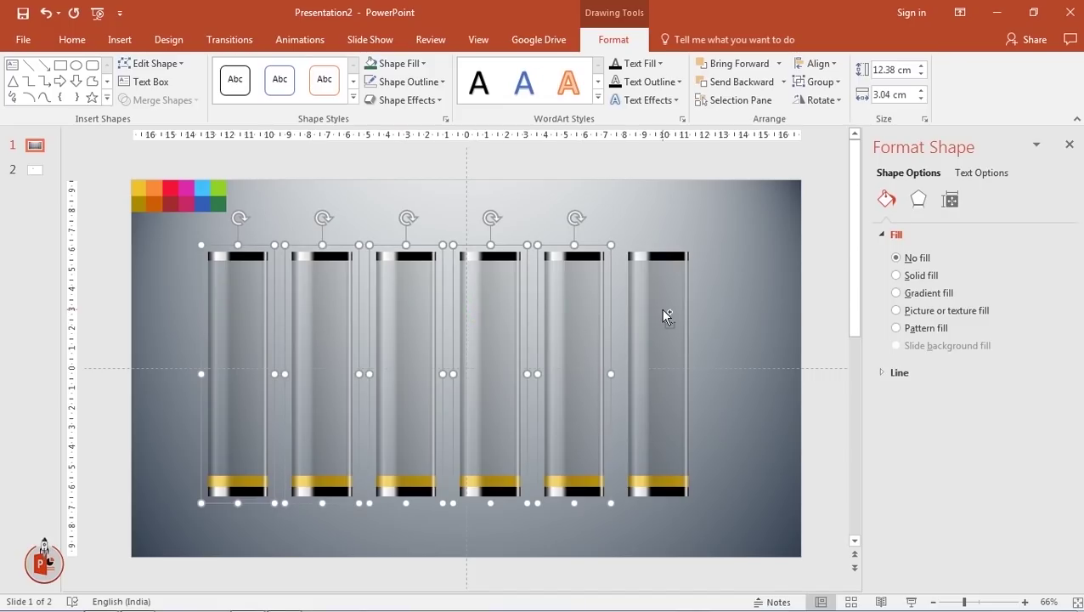
{"action": "left_click", "coordinate": [665, 311], "text": "shift"}
{"action": "left_click_drag", "start_coordinate": [672, 310], "coordinate": [673, 324]}
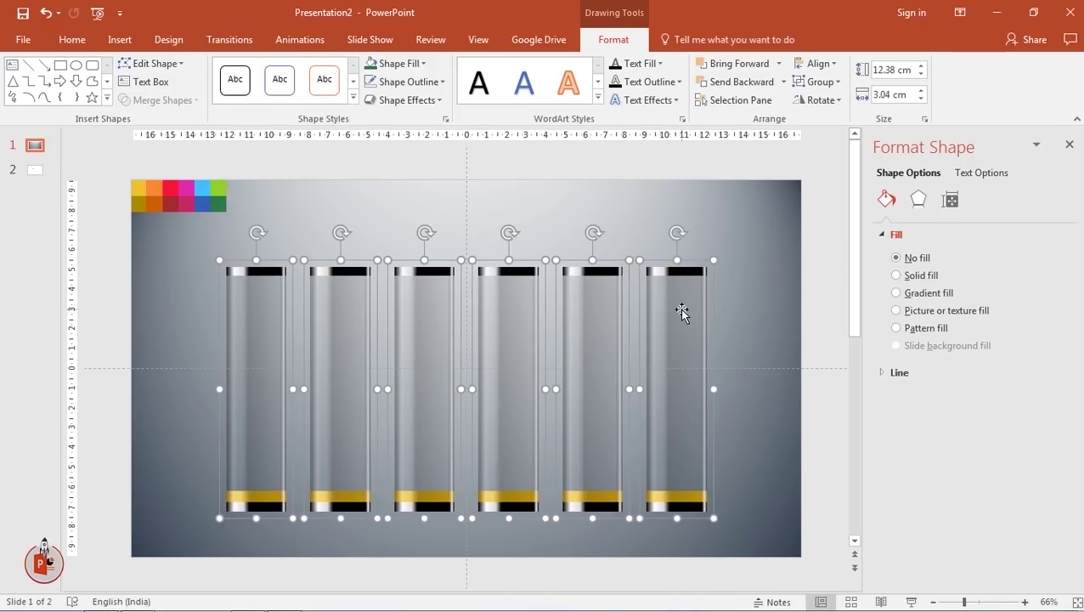
Distribute the six selected tubes evenly across the slide.
{"action": "right_click", "coordinate": [681, 310]}
{"action": "mouse_move", "coordinate": [728, 403]}
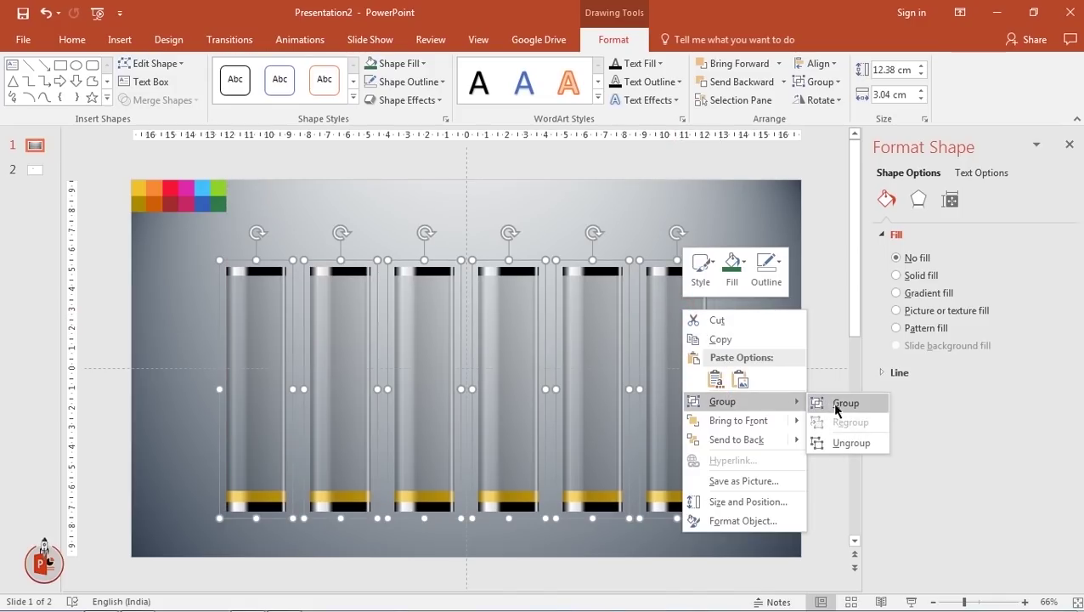
{"action": "left_click", "coordinate": [846, 443]}
{"action": "left_click", "coordinate": [807, 352]}
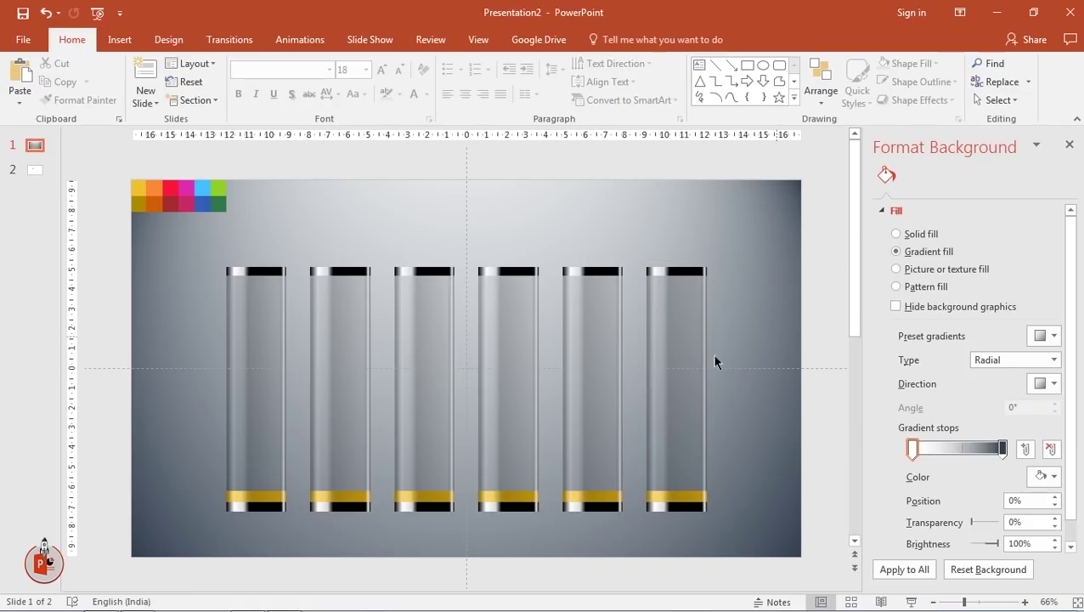
Select the second tube and bring up the Selection Pane listing the slide's shapes.
{"action": "left_click", "coordinate": [356, 497]}
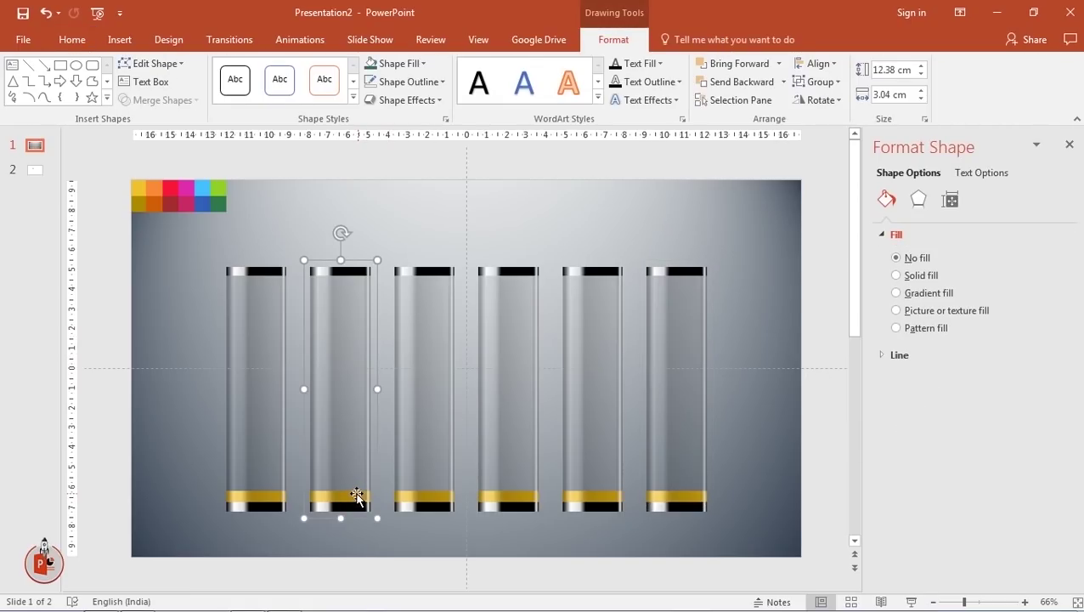
{"action": "left_click", "coordinate": [355, 497]}
{"action": "left_click", "coordinate": [294, 438]}
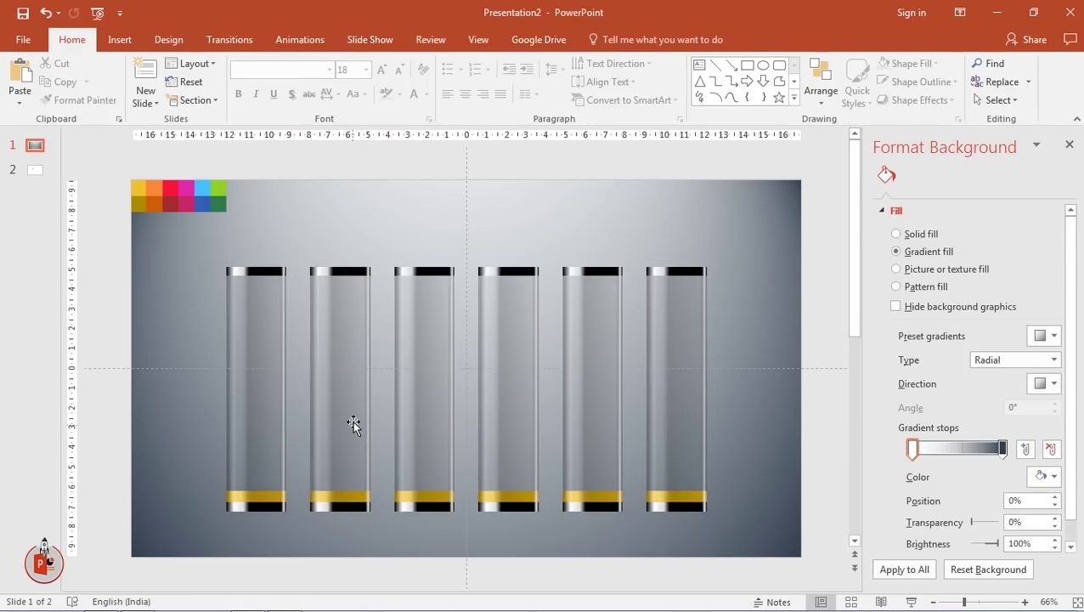
{"action": "left_click", "coordinate": [354, 423]}
{"action": "left_click", "coordinate": [740, 101]}
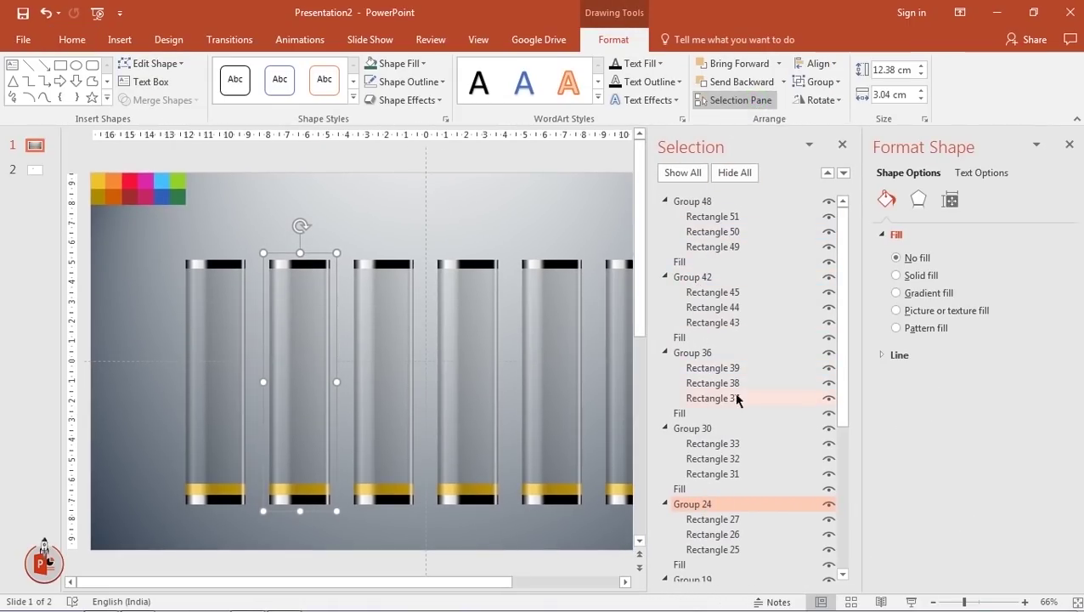
Select the second tube's Fill band and eyedrop orange into its rightmost and 90% stops.
{"action": "left_click_drag", "start_coordinate": [843, 336], "coordinate": [842, 476]}
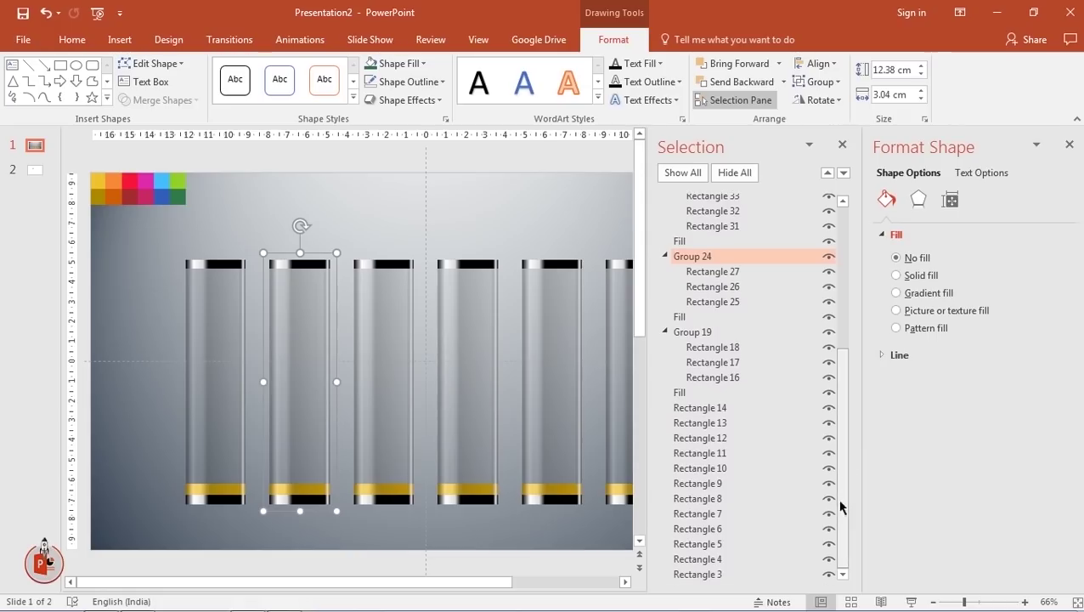
{"action": "left_click", "coordinate": [680, 316]}
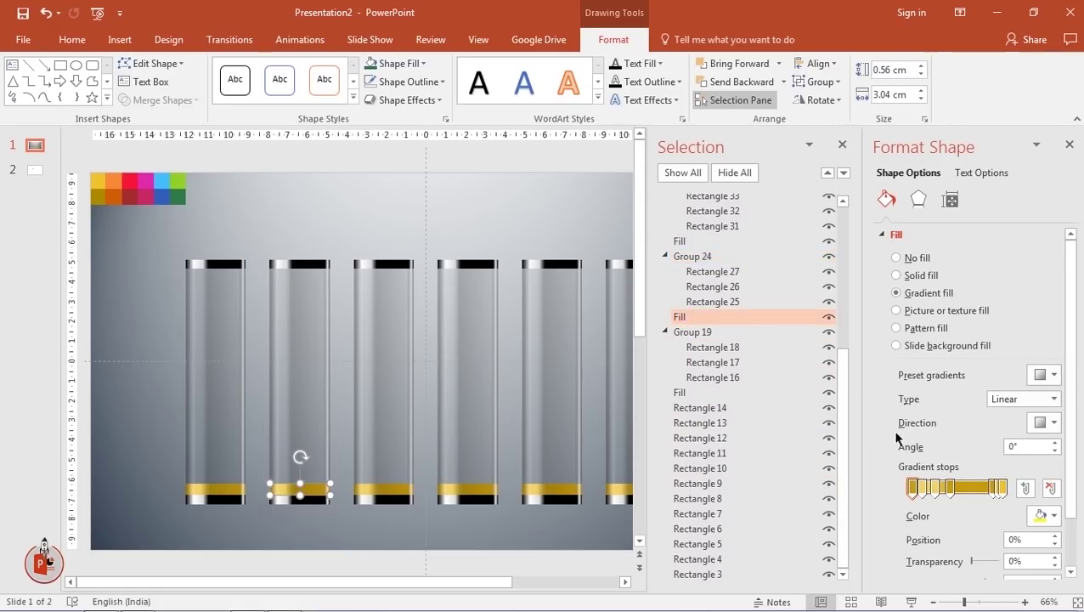
{"action": "left_click", "coordinate": [1002, 491]}
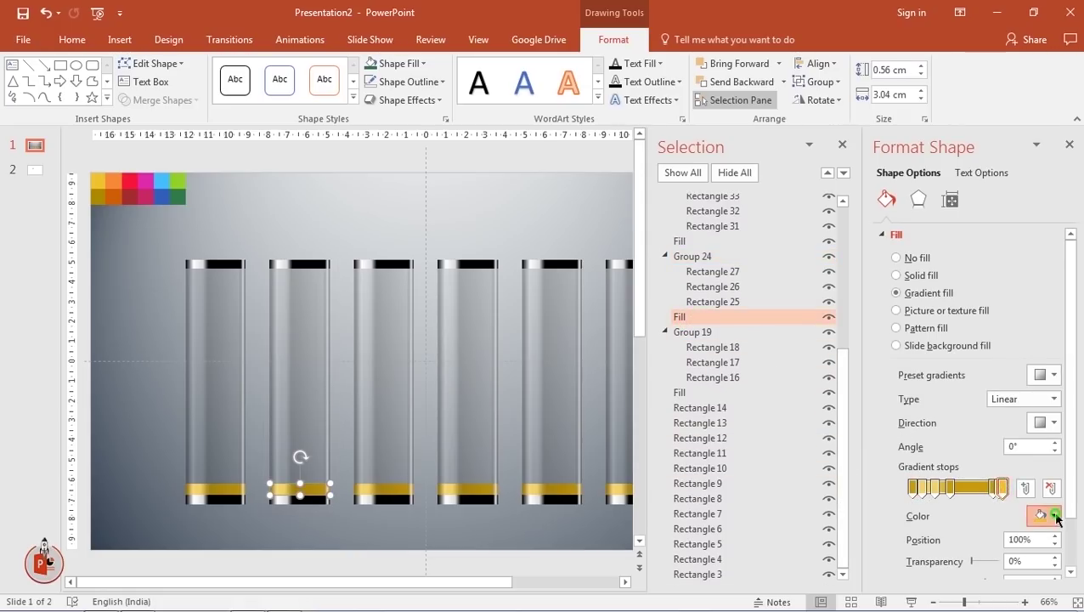
{"action": "left_click", "coordinate": [1043, 515]}
{"action": "left_click", "coordinate": [1010, 496]}
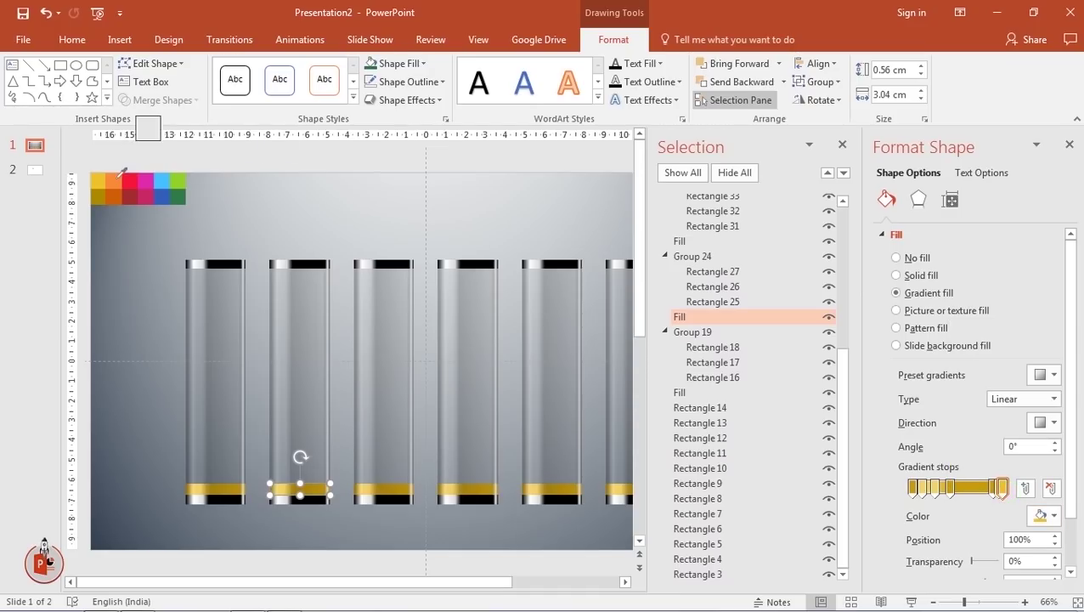
{"action": "left_click", "coordinate": [162, 202]}
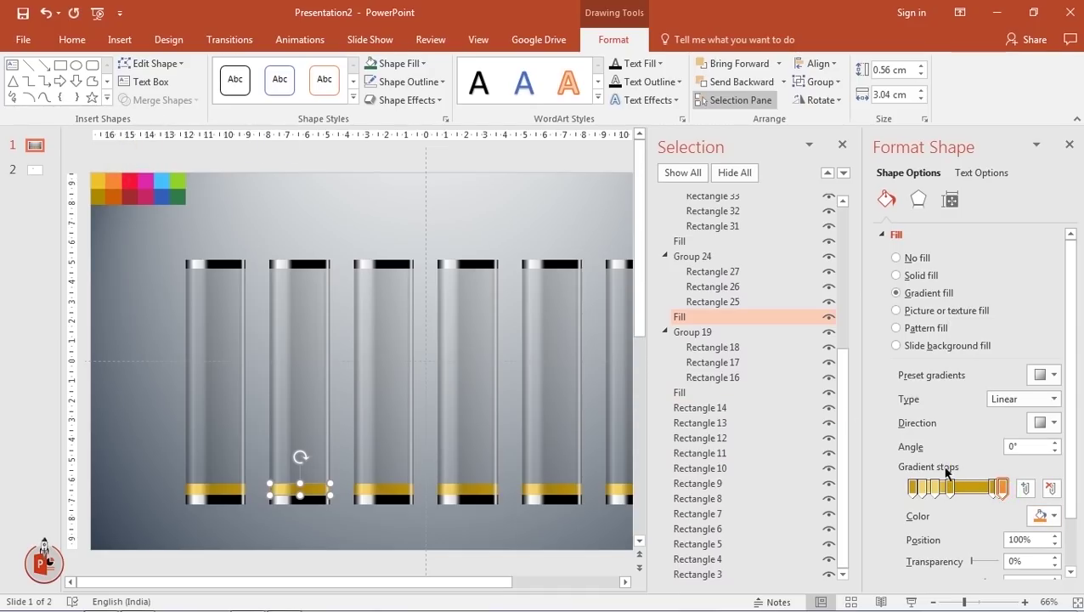
{"action": "left_click", "coordinate": [994, 491]}
{"action": "left_click", "coordinate": [1043, 515]}
{"action": "left_click", "coordinate": [1010, 496]}
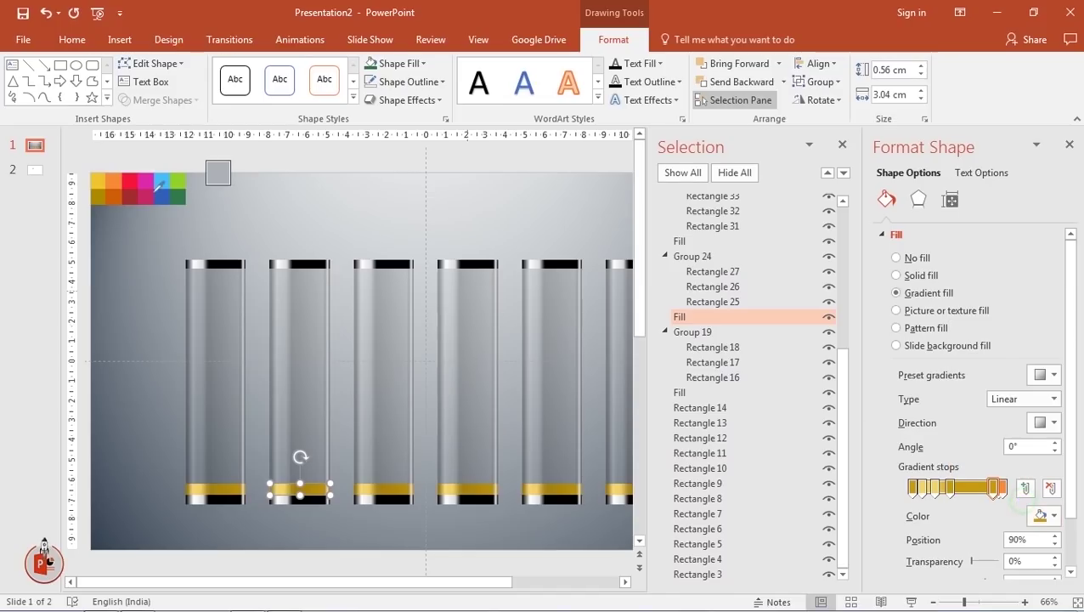
{"action": "left_click", "coordinate": [118, 197]}
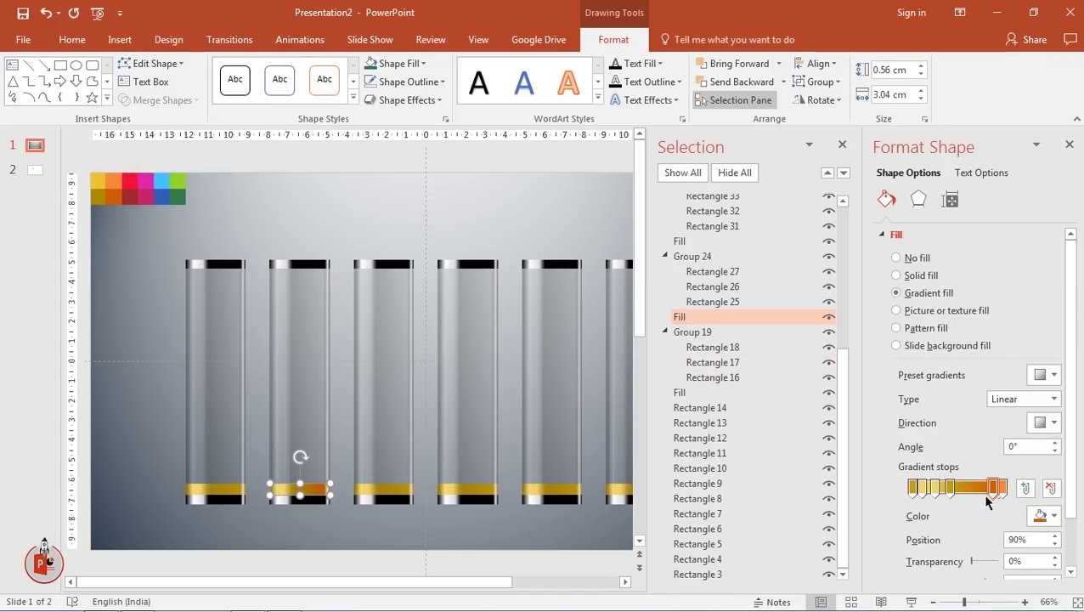
Nudge the upper orange stop left and lighten it to RGB 250, 163, 98.
{"action": "left_click_drag", "start_coordinate": [990, 494], "coordinate": [986, 493]}
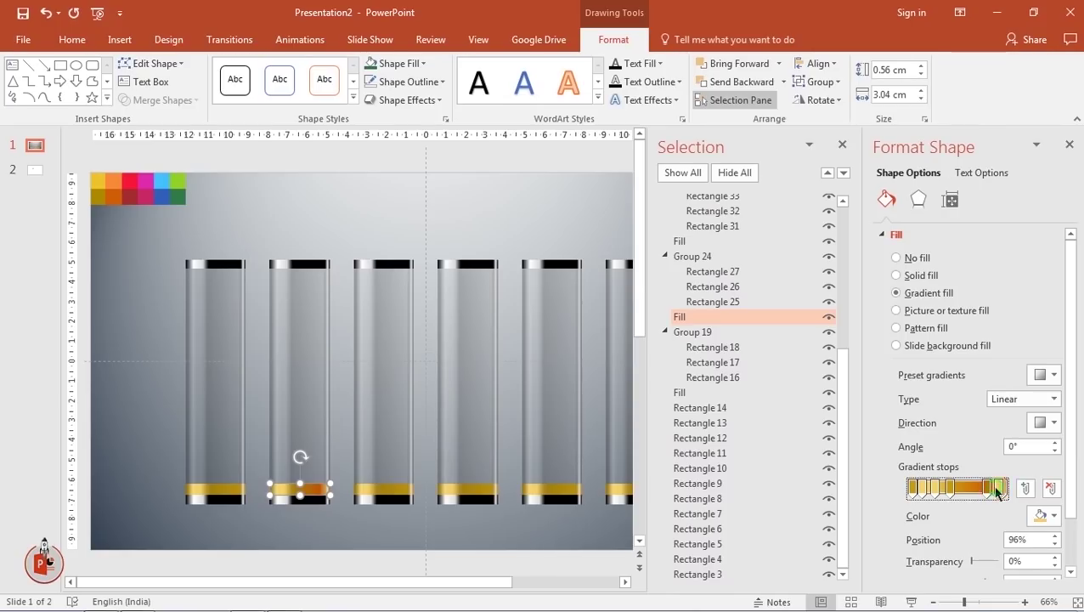
{"action": "left_click", "coordinate": [1050, 516]}
{"action": "left_click", "coordinate": [966, 466]}
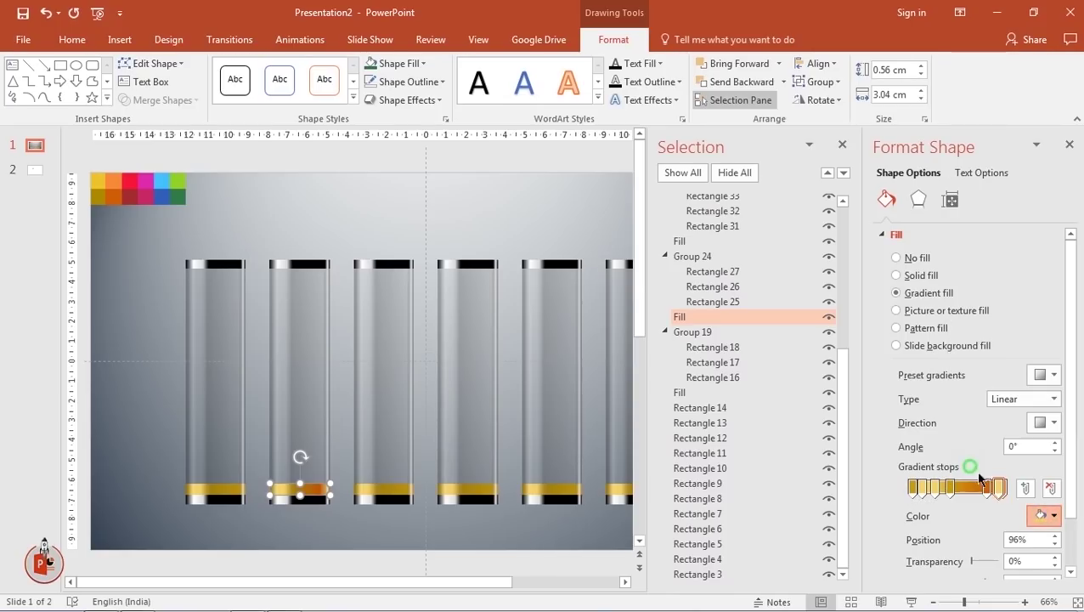
{"action": "left_click", "coordinate": [1053, 515]}
{"action": "left_click", "coordinate": [986, 478]}
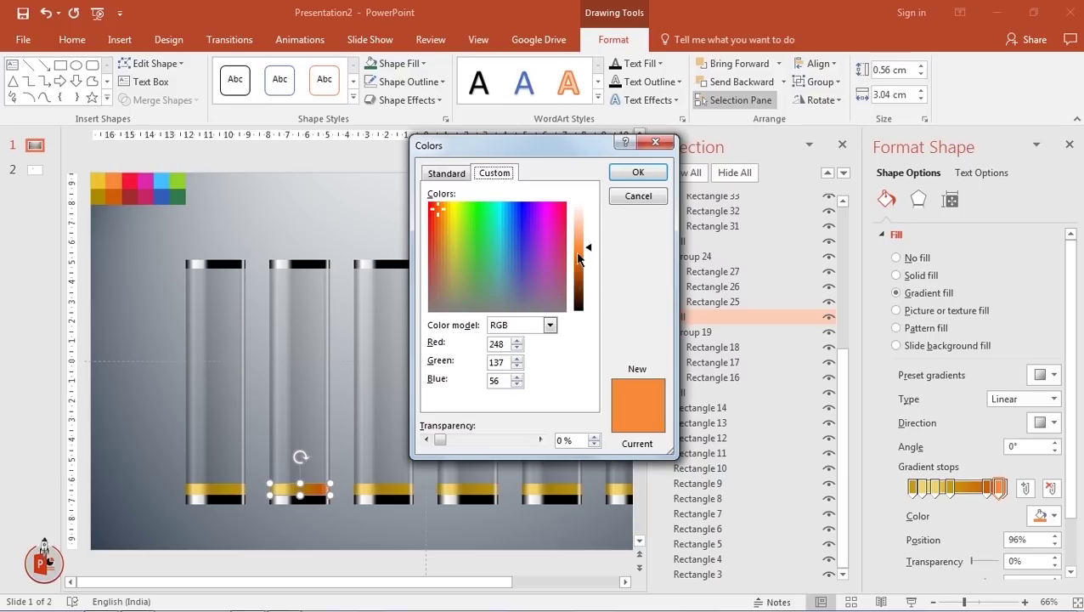
{"action": "left_click_drag", "start_coordinate": [591, 253], "coordinate": [591, 244]}
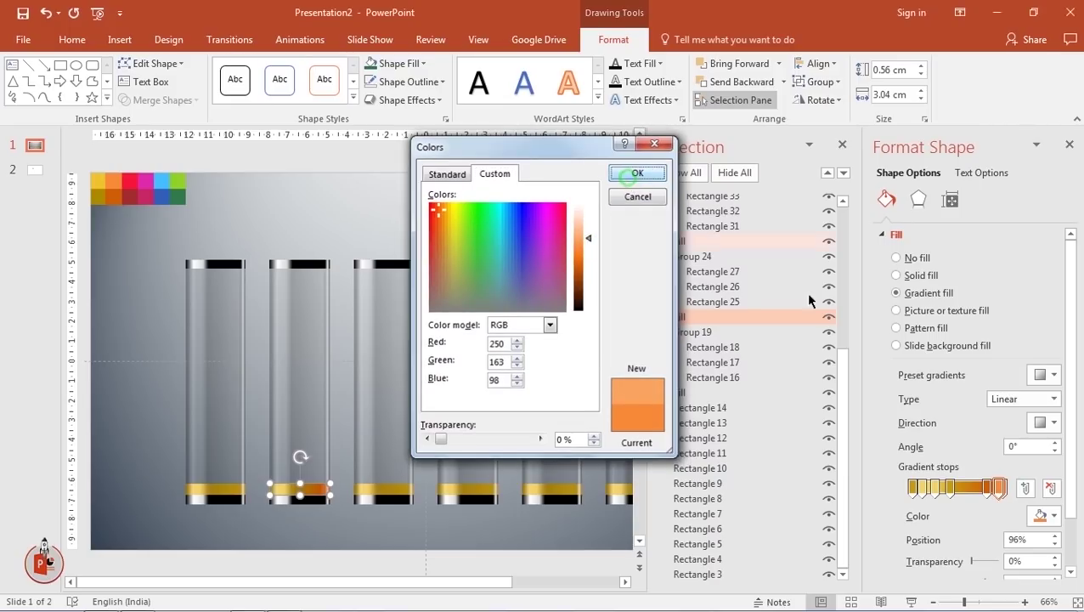
{"action": "left_click", "coordinate": [637, 172]}
{"action": "left_click", "coordinate": [996, 488]}
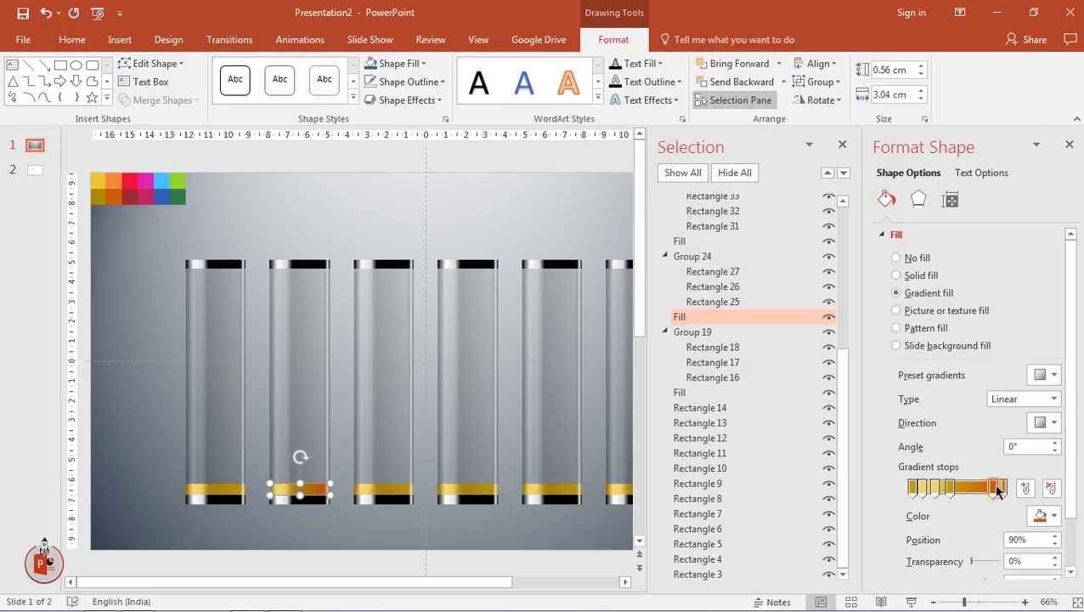
Recolour the 42%, 25%, 11% and 0% stops with recent oranges, then select the third tube.
{"action": "left_click", "coordinate": [948, 489]}
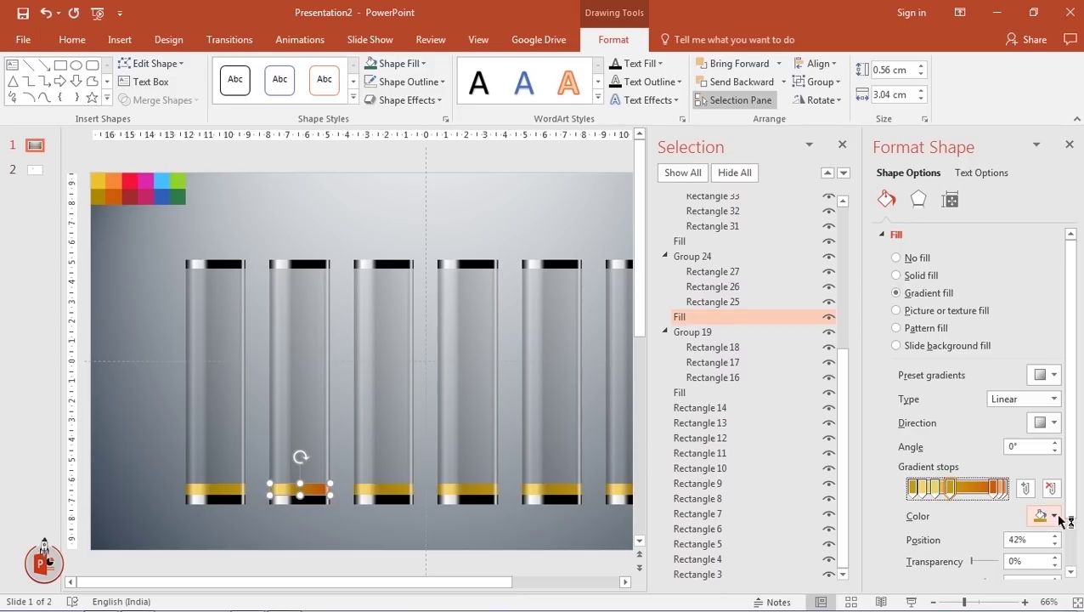
{"action": "left_click", "coordinate": [1043, 515]}
{"action": "left_click", "coordinate": [983, 465]}
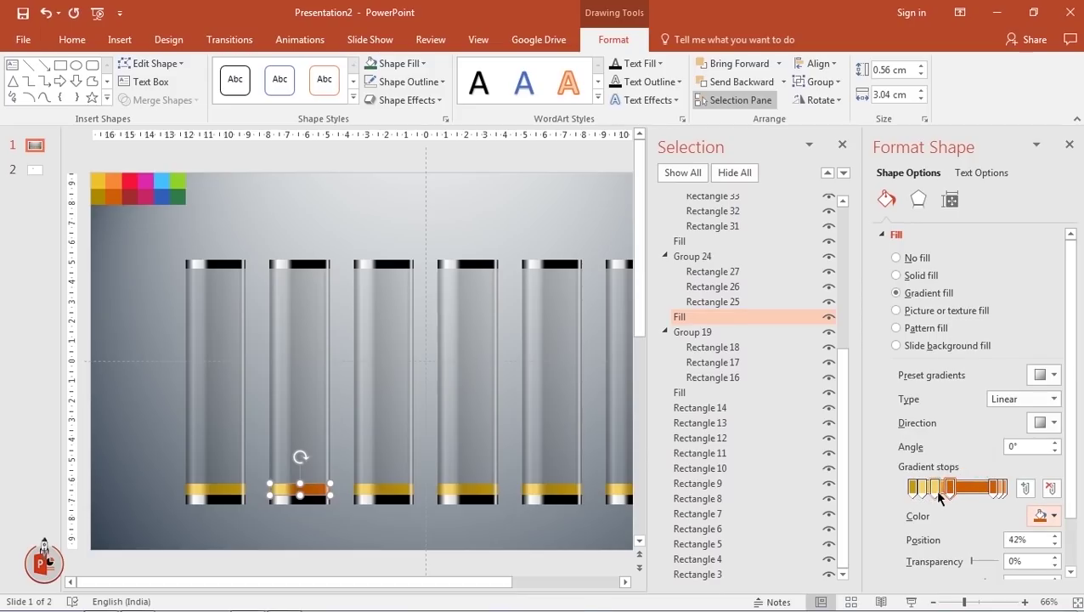
{"action": "left_click", "coordinate": [935, 488]}
{"action": "left_click", "coordinate": [1054, 515]}
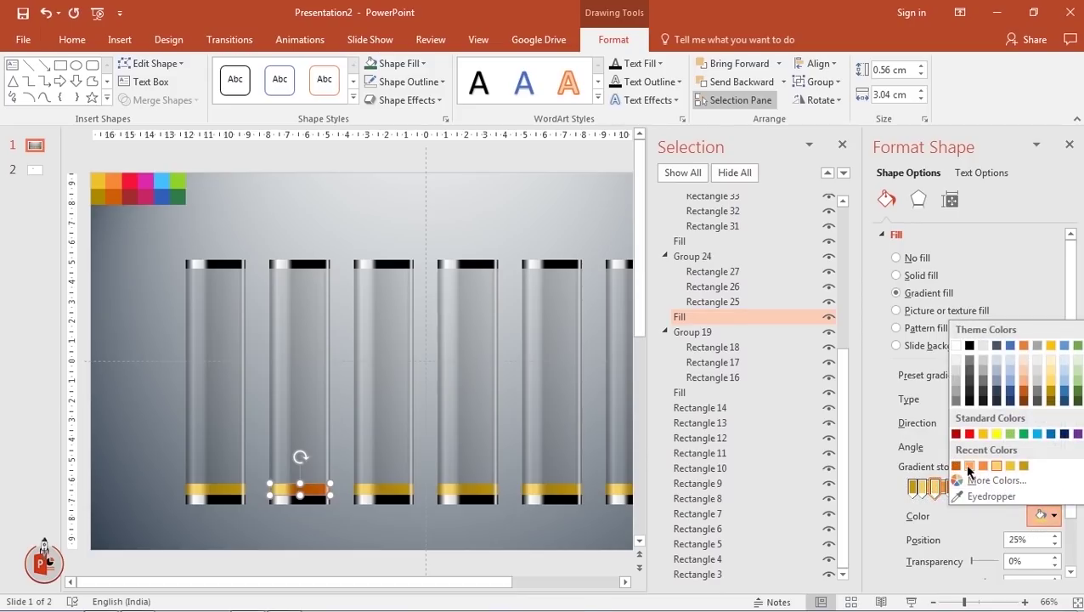
{"action": "left_click", "coordinate": [962, 467]}
{"action": "left_click", "coordinate": [924, 490]}
{"action": "left_click", "coordinate": [1043, 516]}
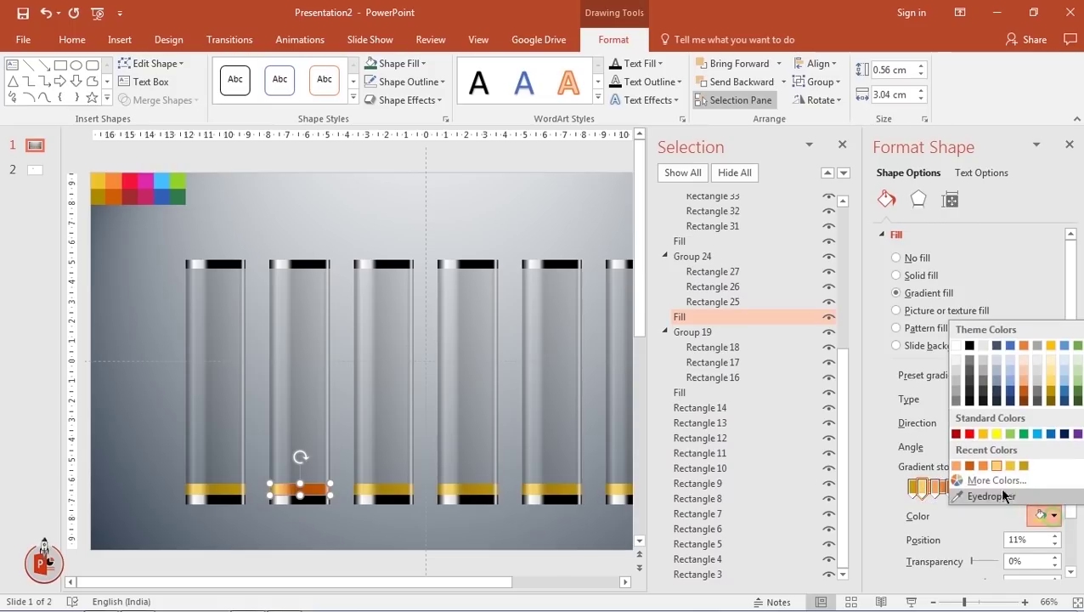
{"action": "left_click", "coordinate": [956, 466]}
{"action": "left_click", "coordinate": [915, 488]}
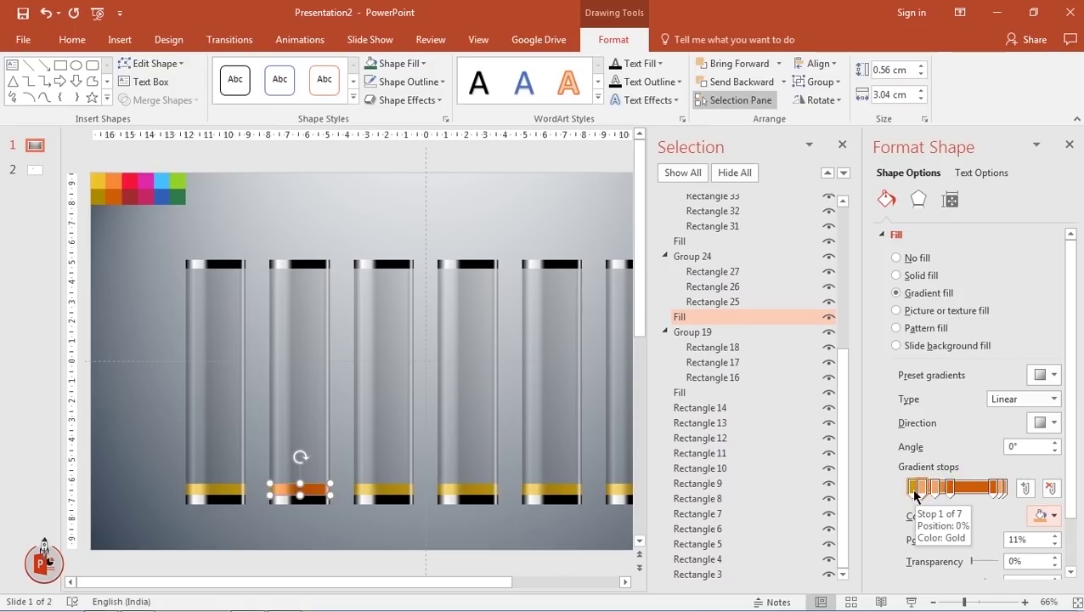
{"action": "left_click", "coordinate": [1053, 515]}
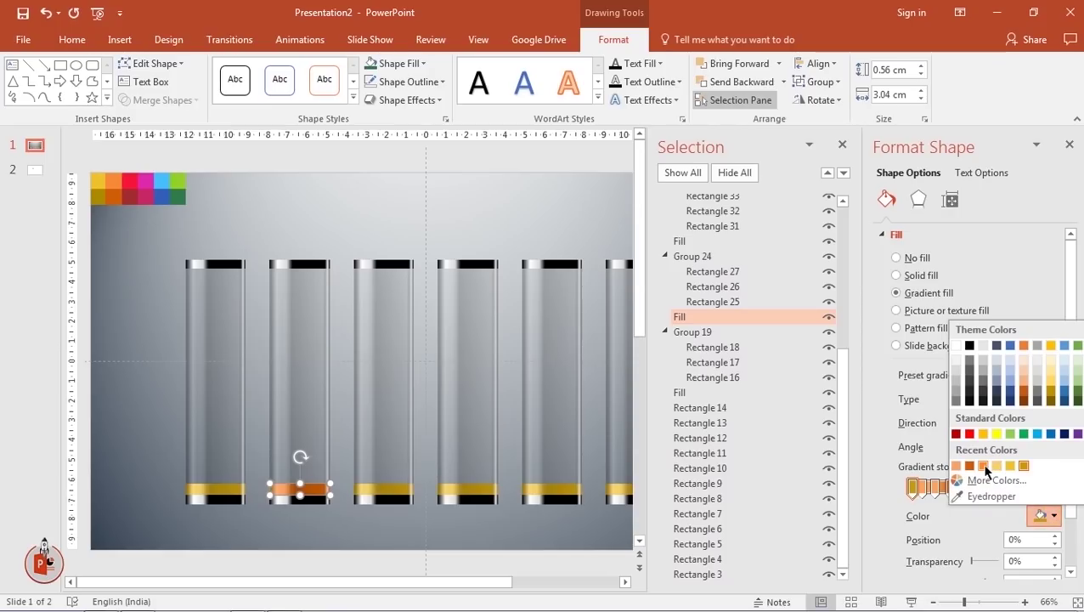
{"action": "left_click", "coordinate": [983, 466]}
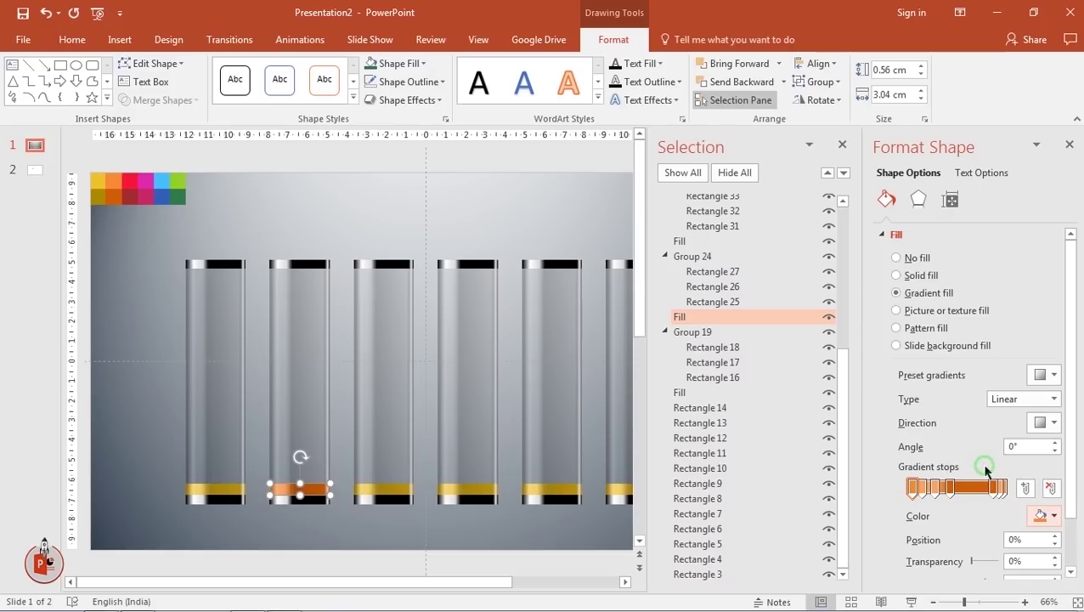
{"action": "left_click", "coordinate": [410, 518]}
{"action": "left_click", "coordinate": [392, 495]}
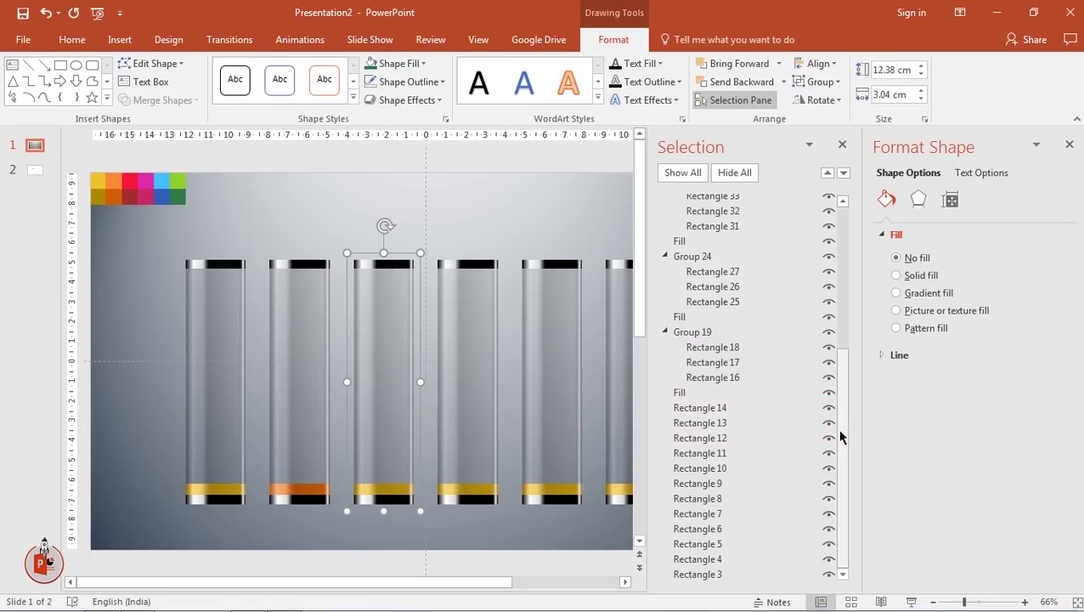
Select the third tube's liquid band and sample red from the swatches for its 100% stop.
{"action": "left_click_drag", "start_coordinate": [842, 435], "coordinate": [842, 383]}
{"action": "left_click", "coordinate": [684, 254]}
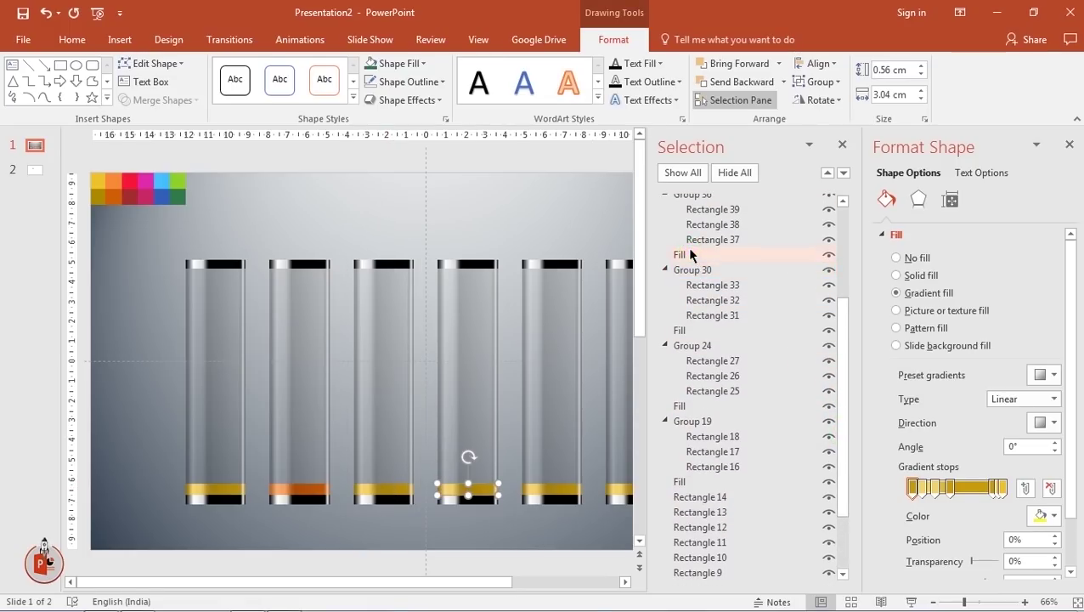
{"action": "left_click", "coordinate": [692, 334]}
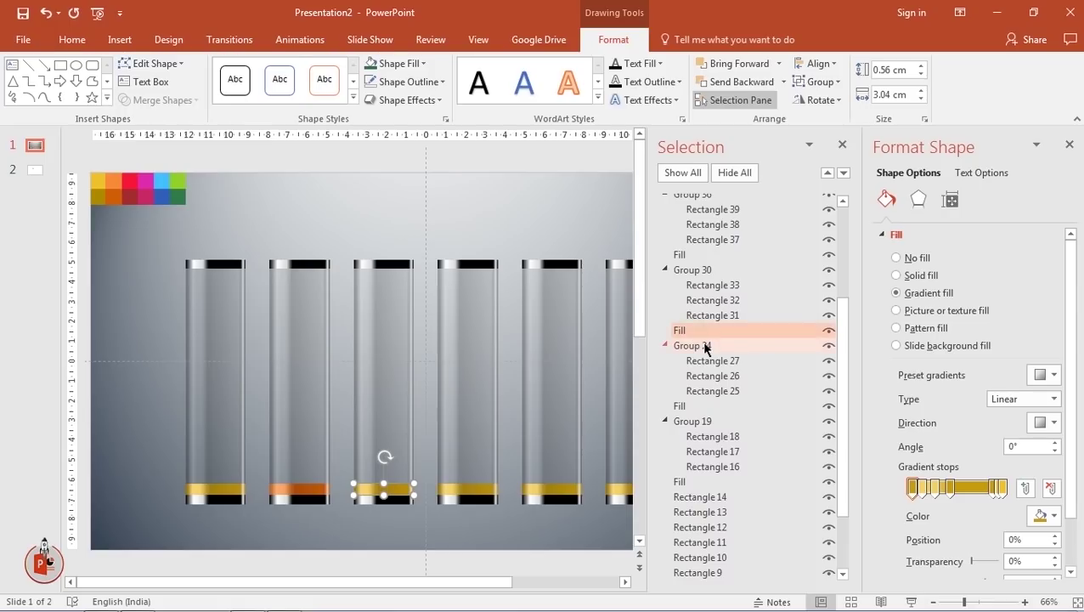
{"action": "left_click", "coordinate": [1002, 490]}
{"action": "left_click", "coordinate": [1053, 515]}
{"action": "left_click", "coordinate": [977, 495]}
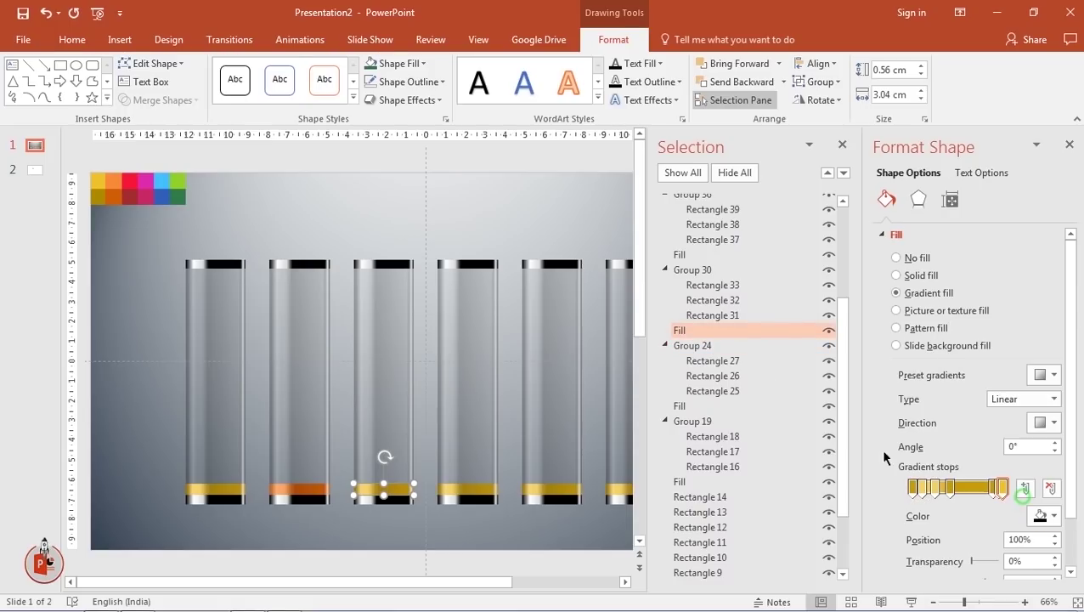
{"action": "left_click", "coordinate": [134, 181]}
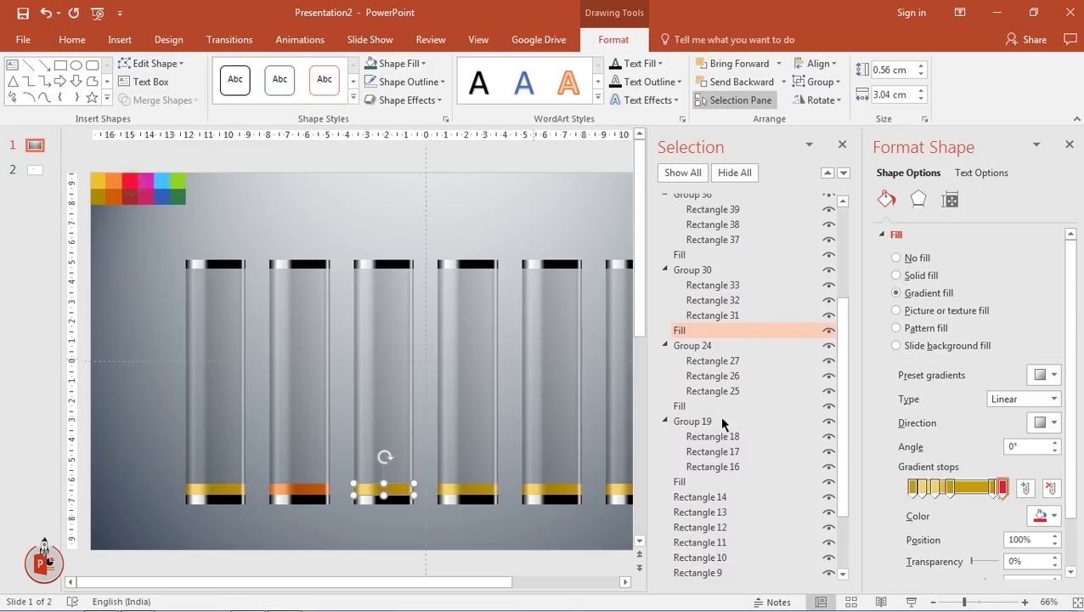
Make the 90% stop dark red at 78%, and give the 96% stop a lighter red.
{"action": "left_click", "coordinate": [993, 489]}
{"action": "left_click", "coordinate": [1054, 516]}
{"action": "left_click", "coordinate": [973, 494]}
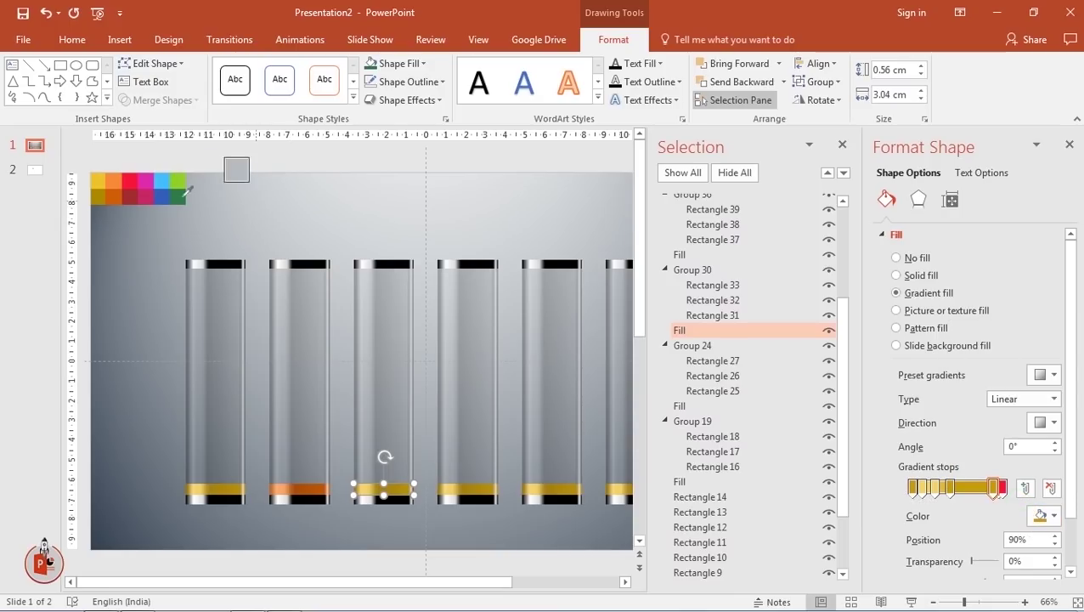
{"action": "left_click", "coordinate": [130, 195]}
{"action": "left_click_drag", "start_coordinate": [993, 489], "coordinate": [983, 489]}
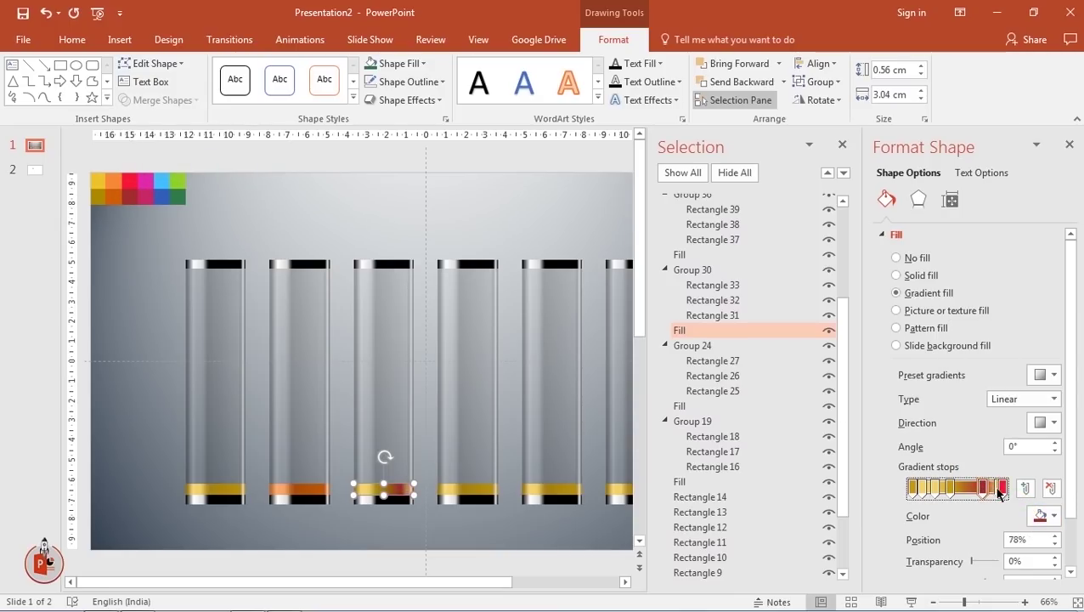
{"action": "left_click", "coordinate": [1053, 516]}
{"action": "left_click", "coordinate": [971, 463]}
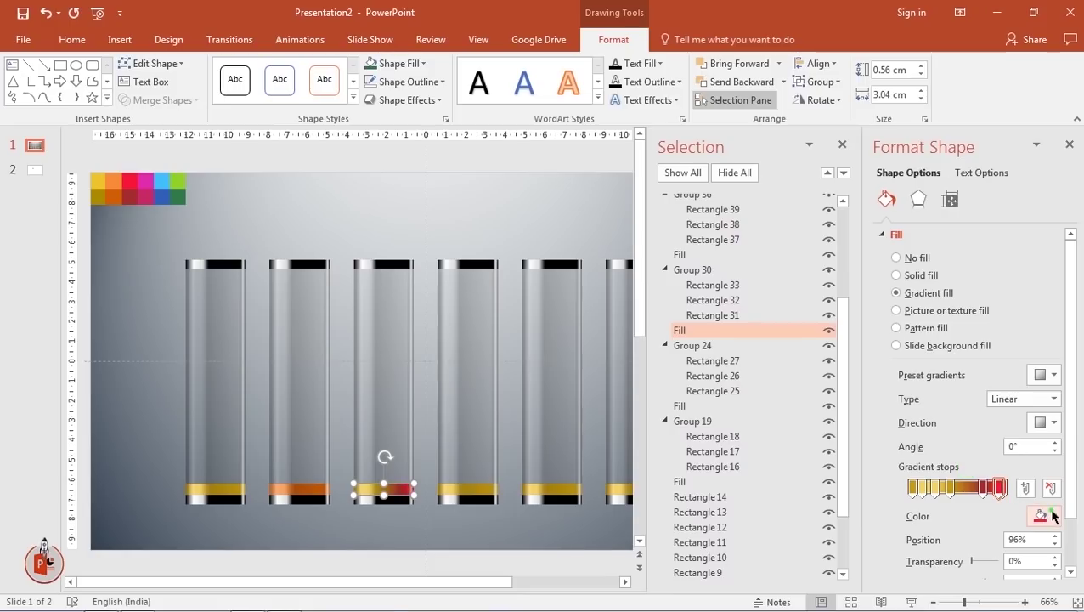
{"action": "left_click_drag", "start_coordinate": [588, 258], "coordinate": [587, 247]}
{"action": "left_click", "coordinate": [634, 171]}
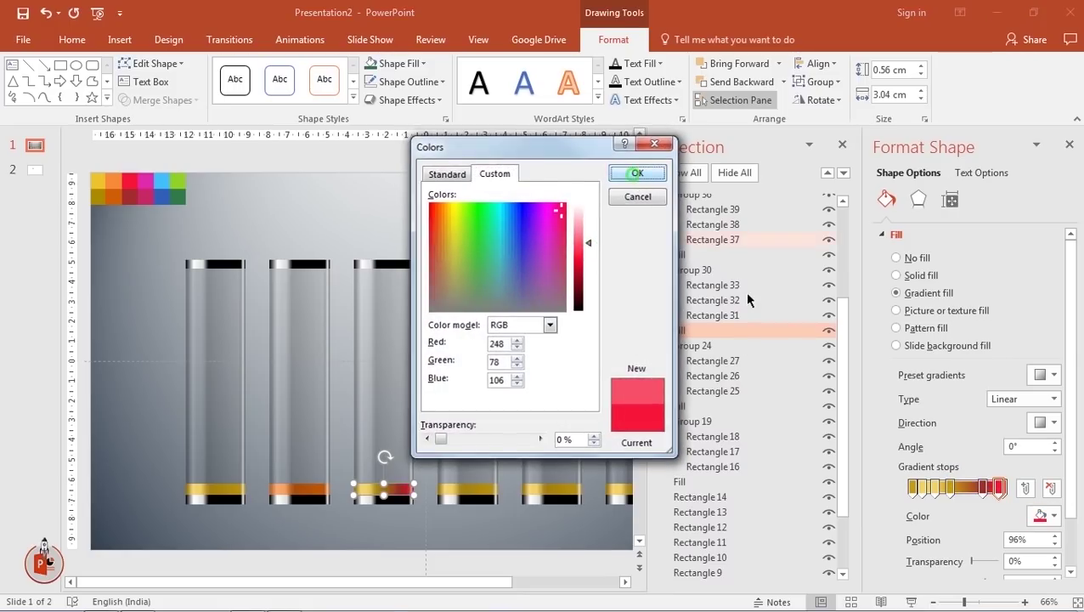
Colour the 42%, 25%, 11% and 0% gradient stops with recent reds.
{"action": "left_click", "coordinate": [987, 489]}
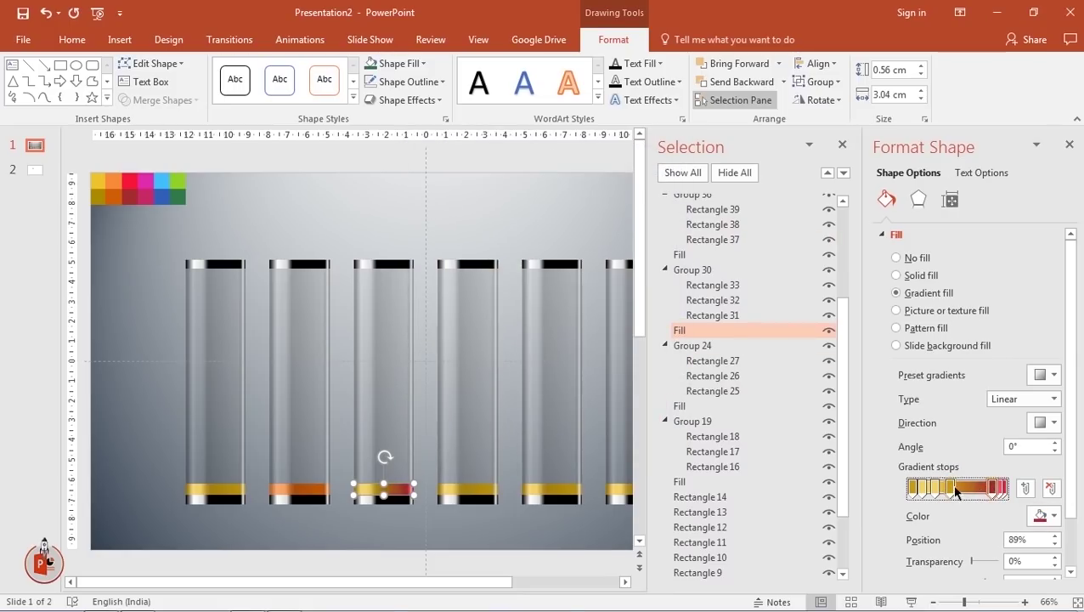
{"action": "left_click", "coordinate": [954, 489]}
{"action": "left_click", "coordinate": [1053, 516]}
{"action": "left_click", "coordinate": [982, 466]}
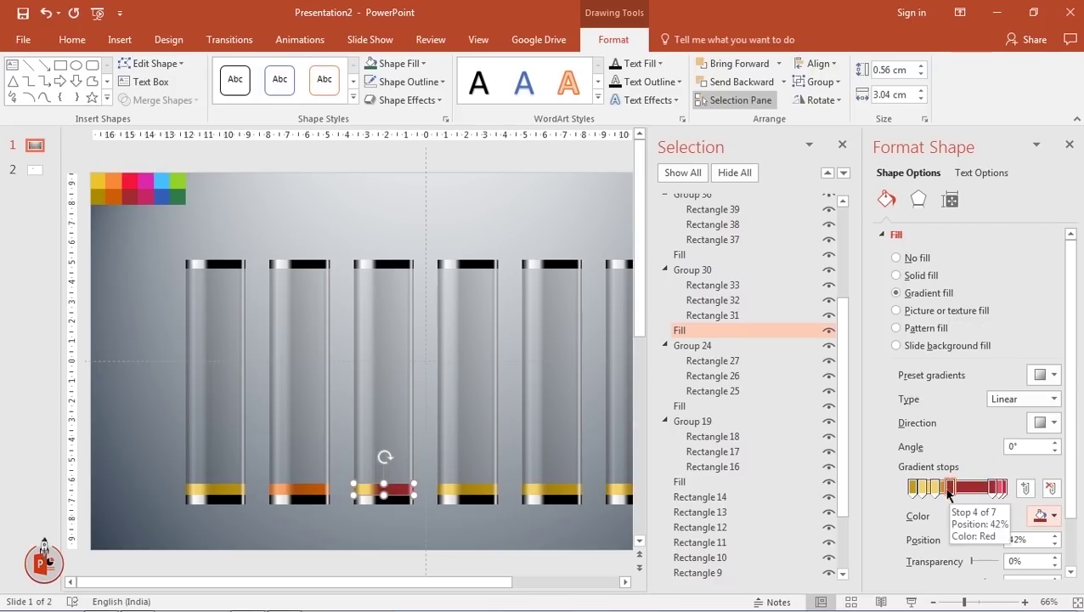
{"action": "left_click", "coordinate": [939, 487]}
{"action": "left_click", "coordinate": [1054, 515]}
{"action": "left_click", "coordinate": [970, 465]}
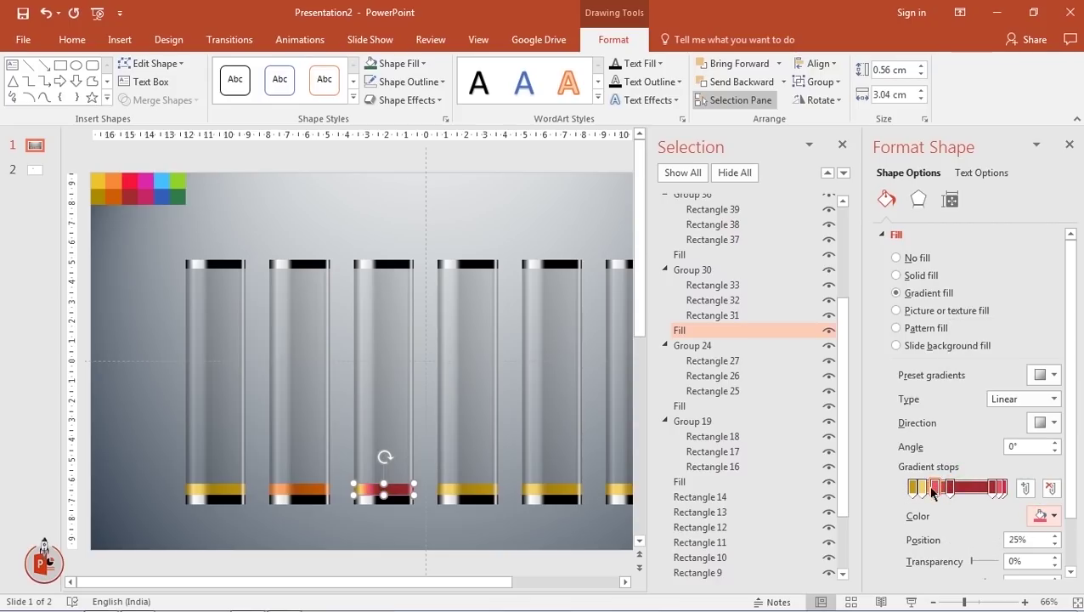
{"action": "left_click", "coordinate": [933, 488]}
{"action": "left_click", "coordinate": [1053, 516]}
{"action": "left_click", "coordinate": [956, 465]}
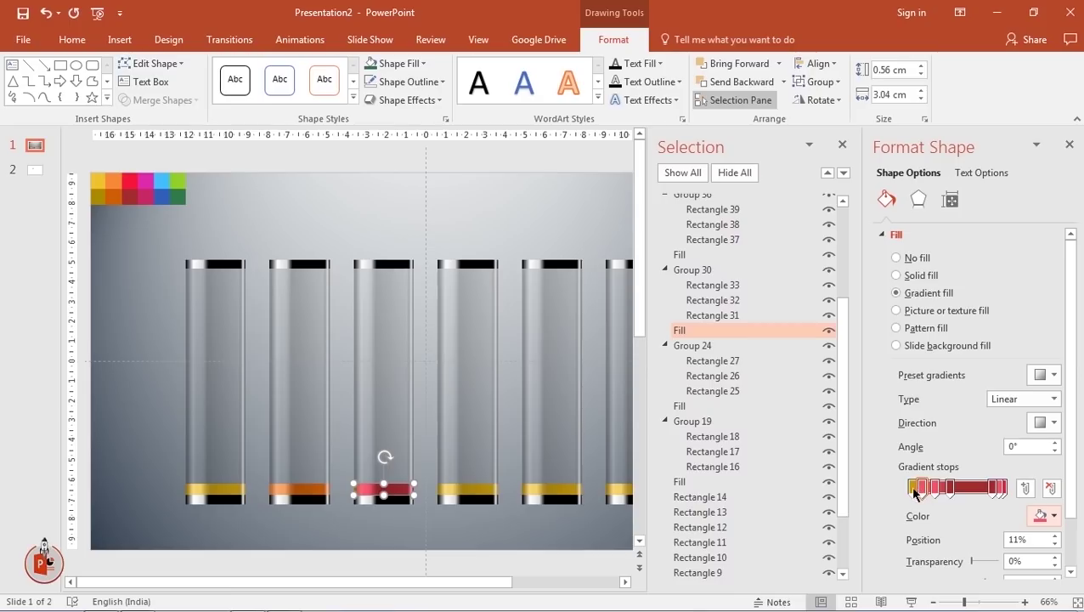
{"action": "left_click", "coordinate": [912, 487]}
{"action": "left_click", "coordinate": [1053, 515]}
{"action": "left_click", "coordinate": [983, 466]}
{"action": "left_click", "coordinate": [448, 515]}
{"action": "left_click", "coordinate": [457, 498]}
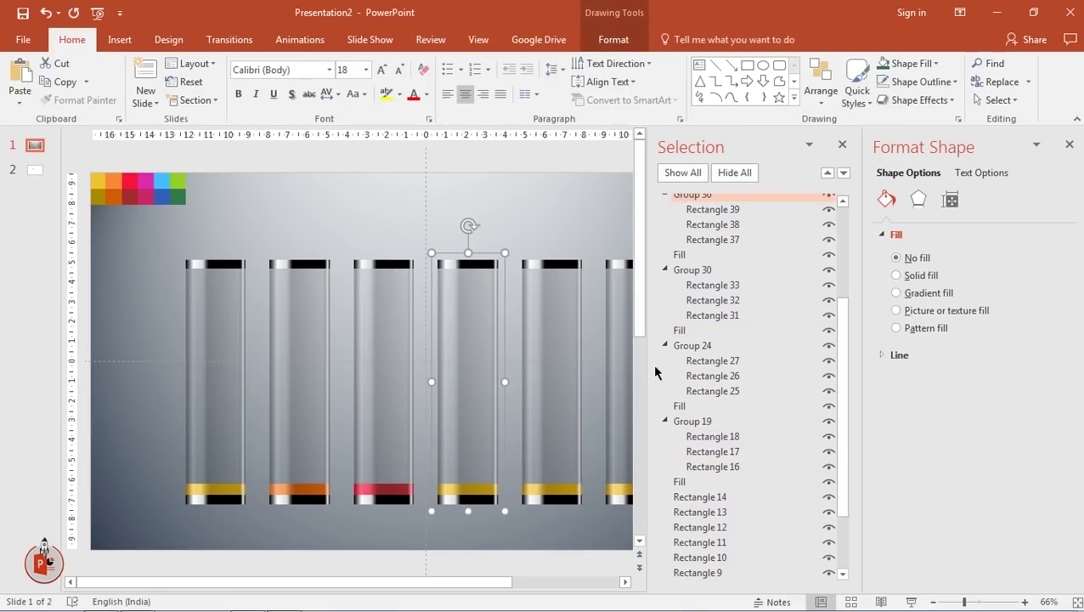
Colour the fourth band's end stops magenta, lightening the 96% stop to 230/92/191.
{"action": "left_click", "coordinate": [680, 254]}
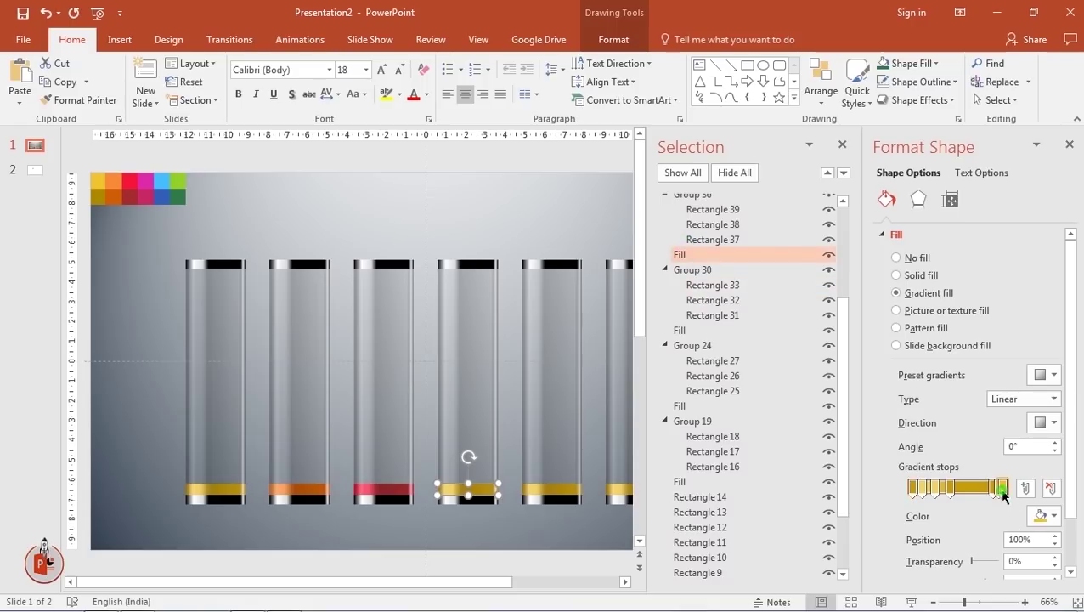
{"action": "left_click", "coordinate": [1053, 516]}
{"action": "left_click", "coordinate": [935, 494]}
{"action": "left_click", "coordinate": [145, 181]}
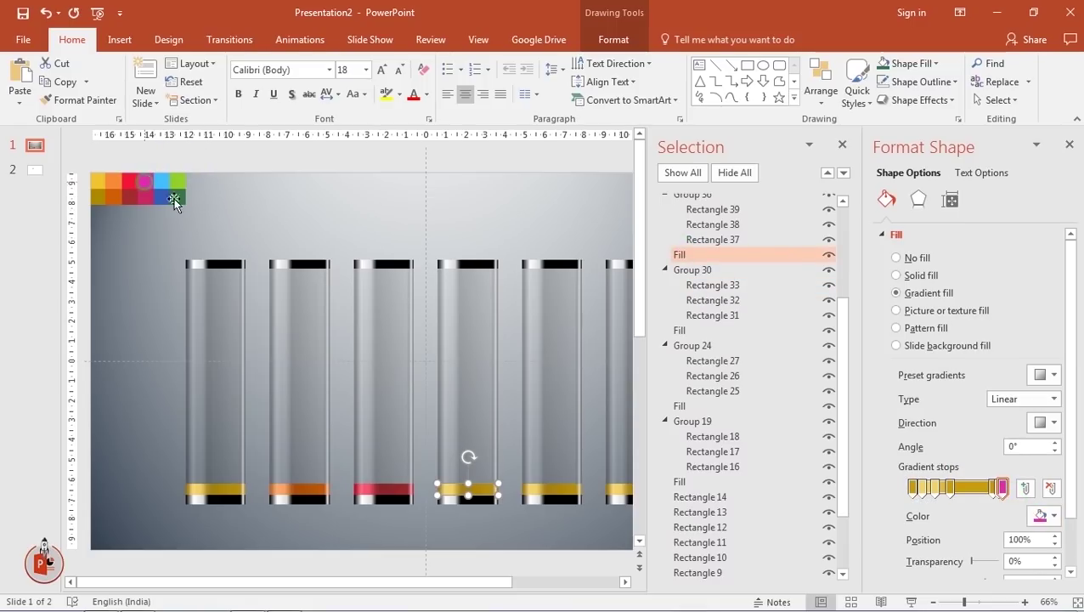
{"action": "left_click", "coordinate": [992, 487]}
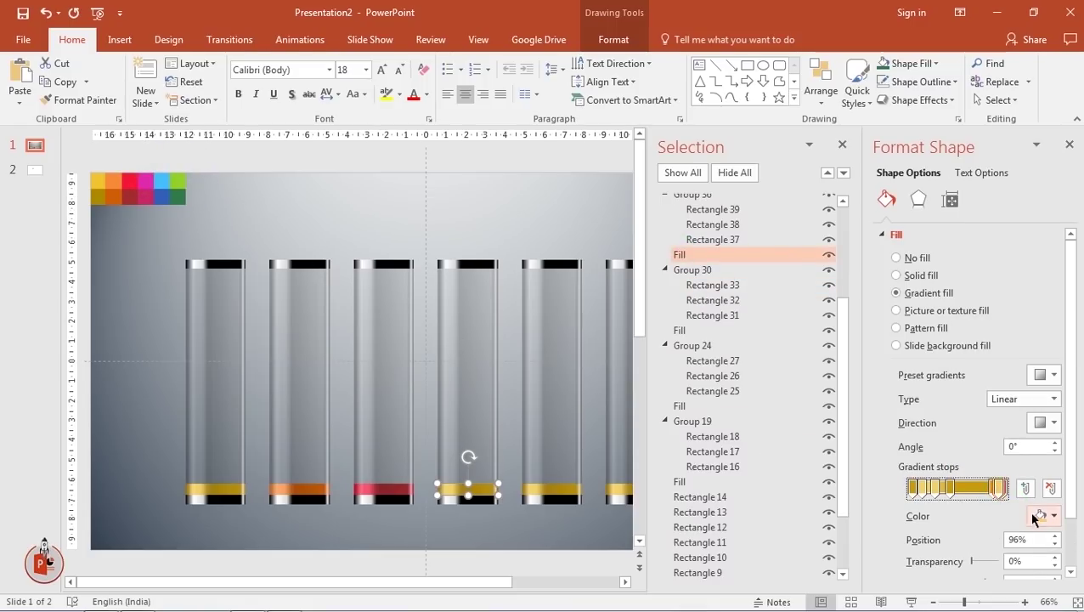
{"action": "left_click", "coordinate": [1043, 515]}
{"action": "left_click", "coordinate": [1043, 515]}
{"action": "left_click", "coordinate": [1043, 516]}
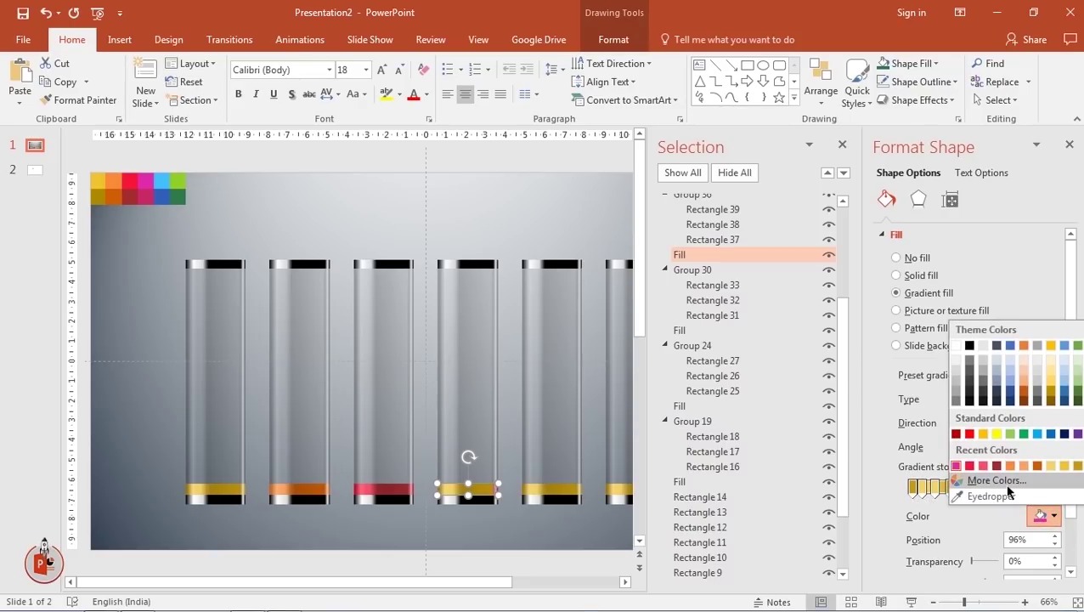
{"action": "left_click", "coordinate": [990, 485]}
{"action": "left_click_drag", "start_coordinate": [589, 259], "coordinate": [590, 248]}
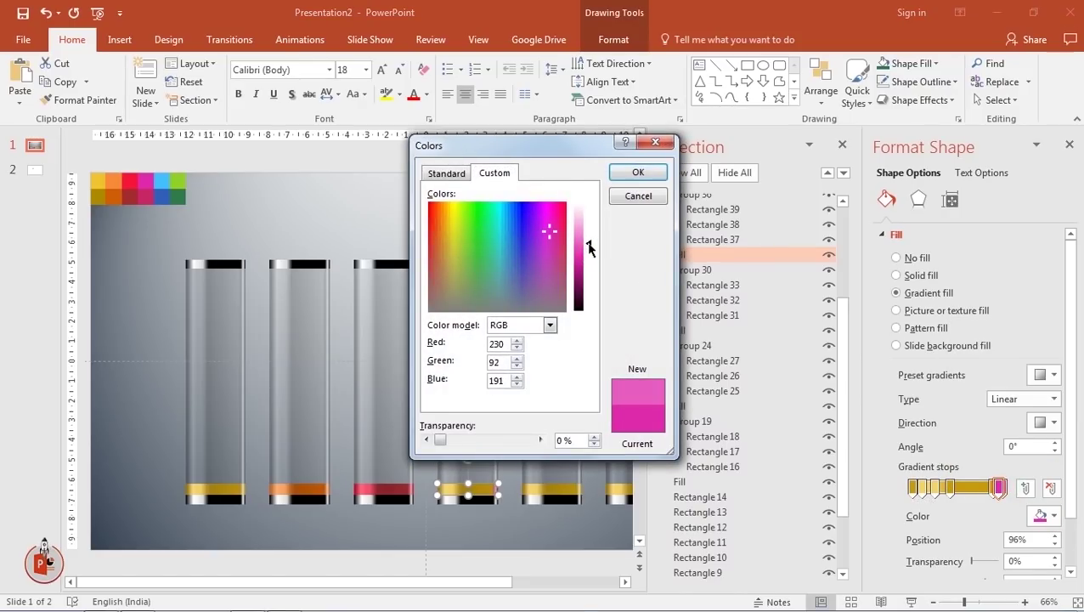
{"action": "left_click", "coordinate": [633, 173]}
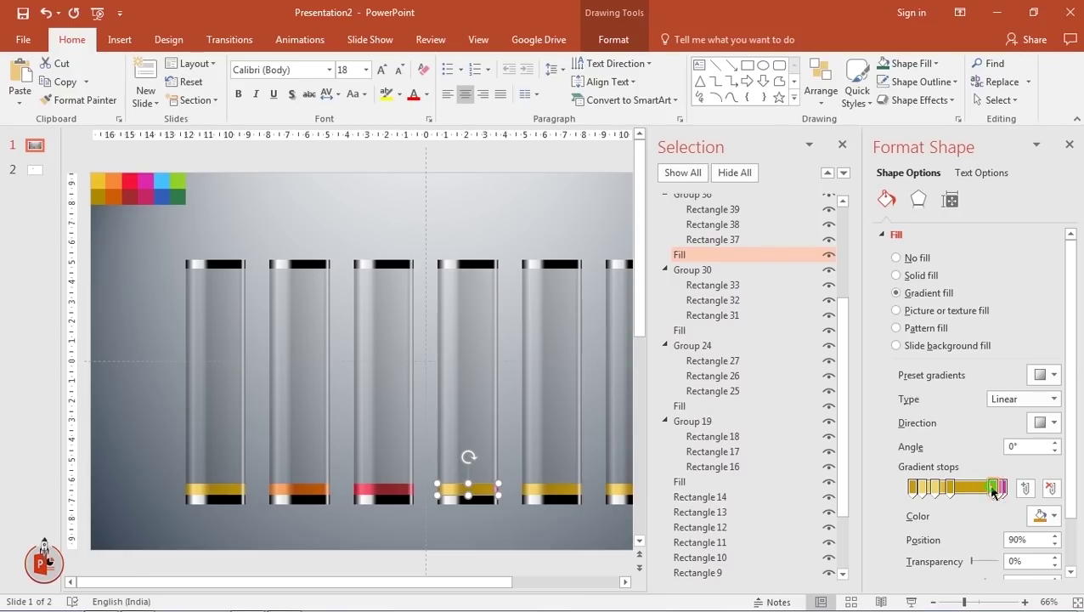
{"action": "left_click", "coordinate": [1043, 516]}
{"action": "left_click", "coordinate": [977, 499]}
{"action": "left_click", "coordinate": [136, 182]}
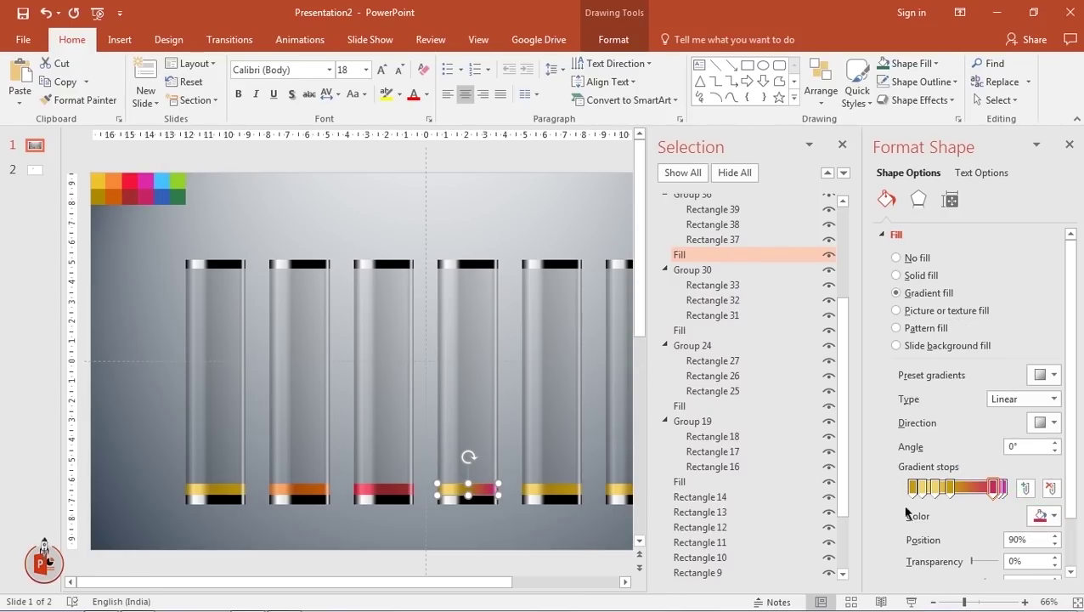
Colour the 42%, 25%, 11% and 0% gradient stops pink from Recent Colors.
{"action": "left_click", "coordinate": [951, 490]}
{"action": "left_click", "coordinate": [1043, 516]}
{"action": "left_click", "coordinate": [964, 465]}
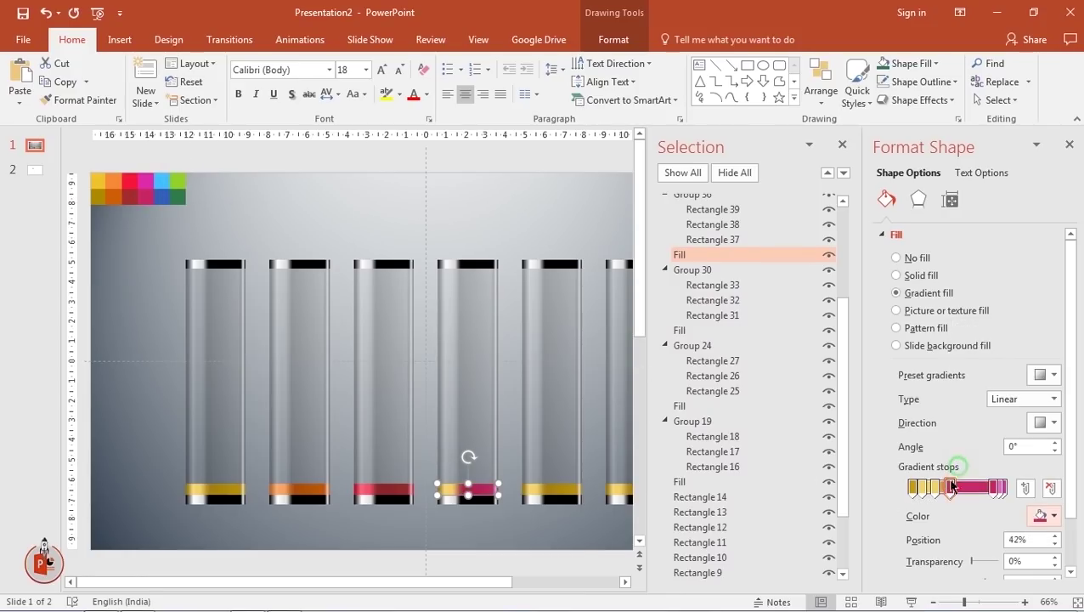
{"action": "left_click", "coordinate": [935, 488]}
{"action": "left_click", "coordinate": [1044, 516]}
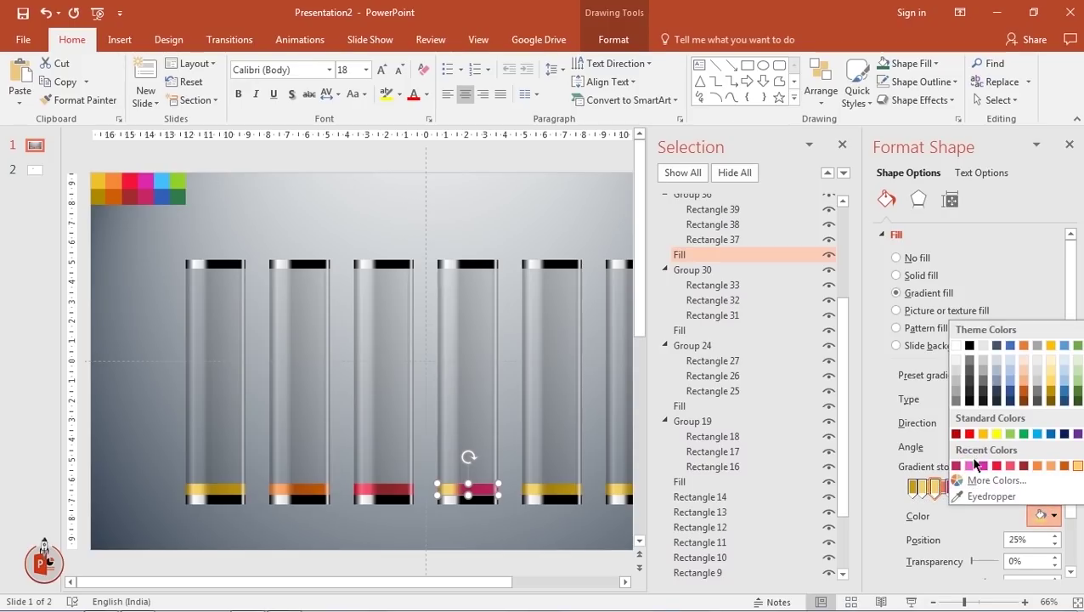
{"action": "left_click", "coordinate": [957, 466]}
{"action": "left_click", "coordinate": [924, 488]}
{"action": "left_click", "coordinate": [1044, 516]}
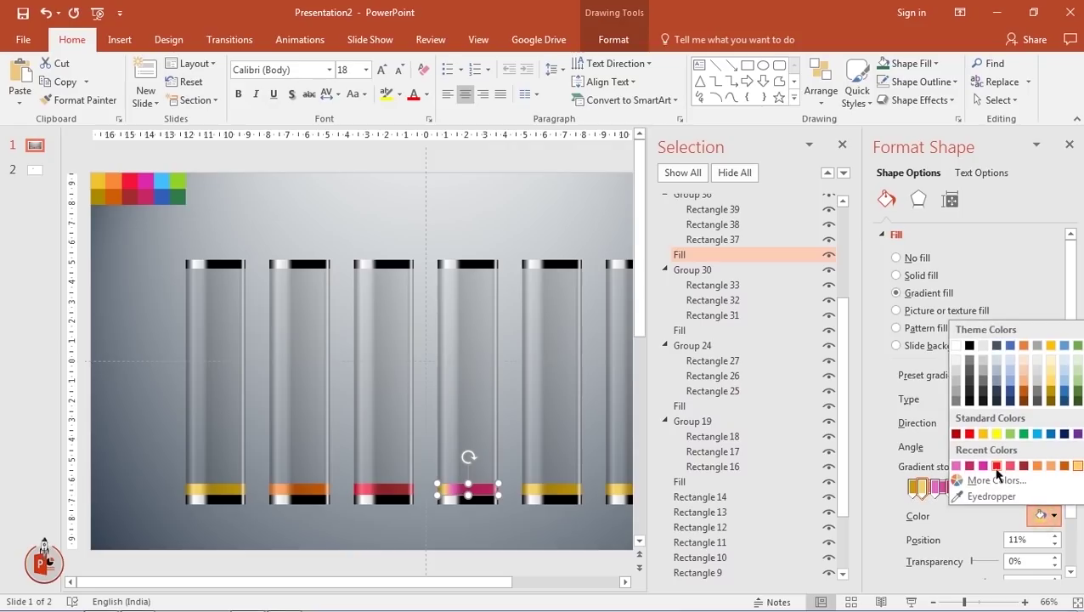
{"action": "left_click", "coordinate": [955, 465]}
{"action": "left_click", "coordinate": [912, 488]}
{"action": "left_click", "coordinate": [1043, 515]}
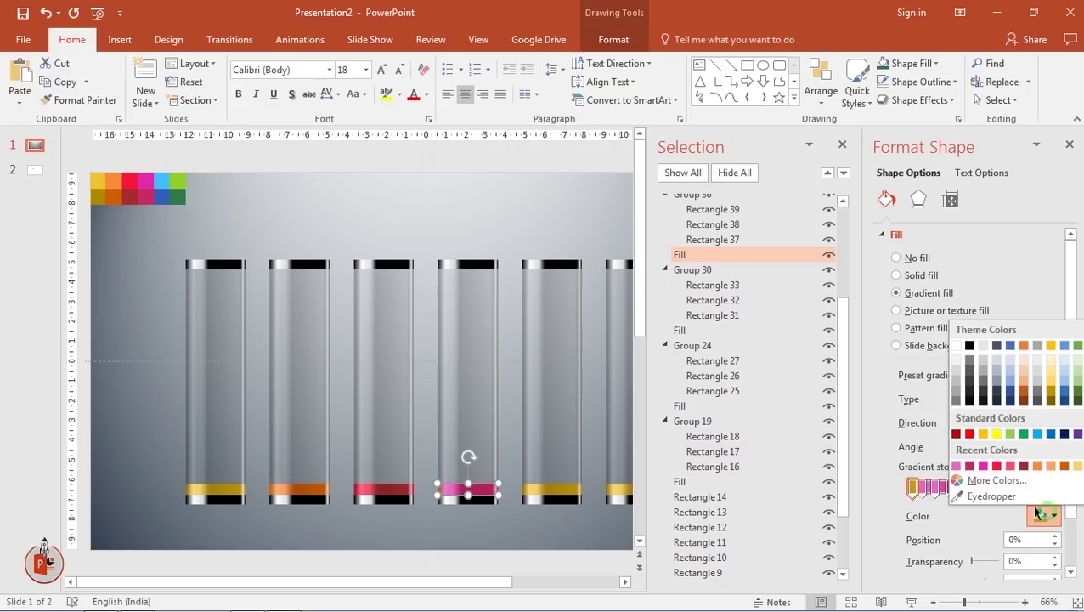
{"action": "left_click", "coordinate": [977, 467]}
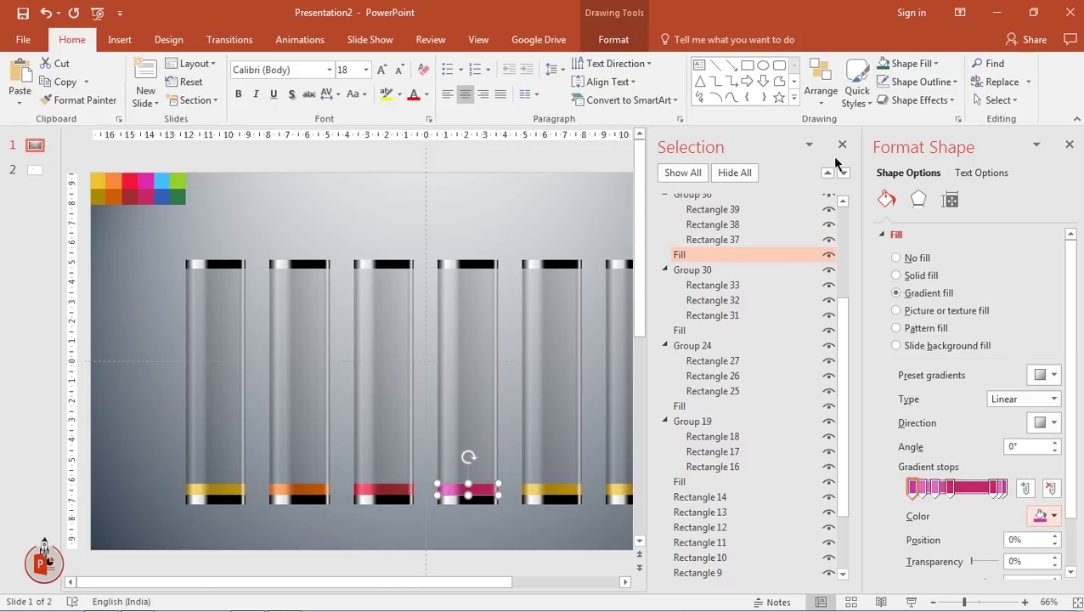
Select the fifth tube's liquid band and sample blue for its right-end gradient stop.
{"action": "scroll", "coordinate": [828, 289], "scroll_direction": "up", "scroll_amount": 2}
{"action": "left_click", "coordinate": [680, 256]}
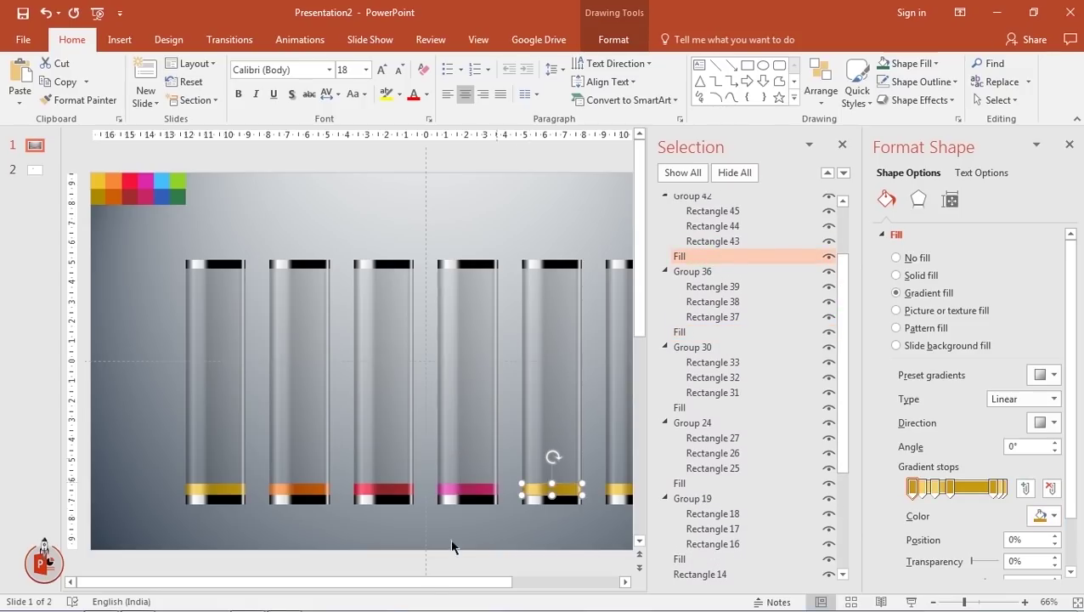
{"action": "left_click", "coordinate": [421, 578]}
{"action": "left_click_drag", "start_coordinate": [435, 584], "coordinate": [507, 585]}
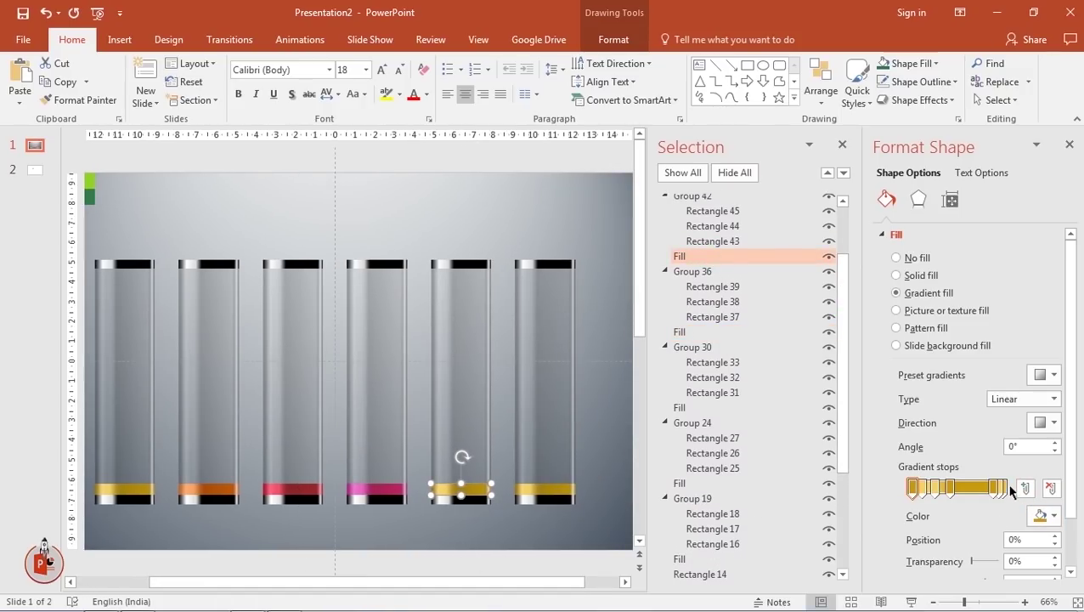
{"action": "scroll", "coordinate": [435, 351], "scroll_direction": "down", "scroll_amount": 2}
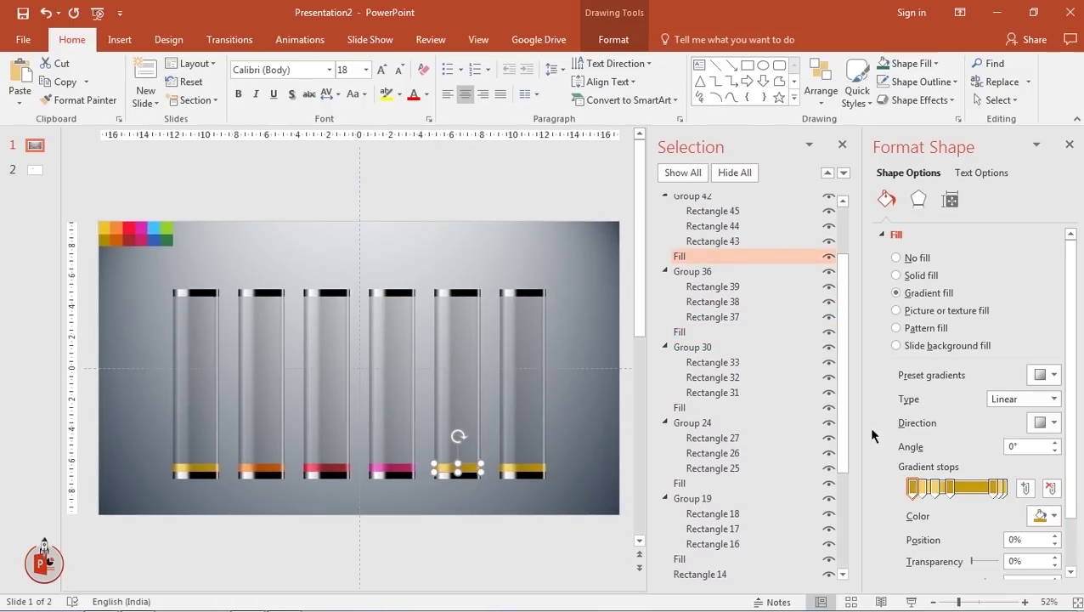
{"action": "left_click", "coordinate": [988, 487]}
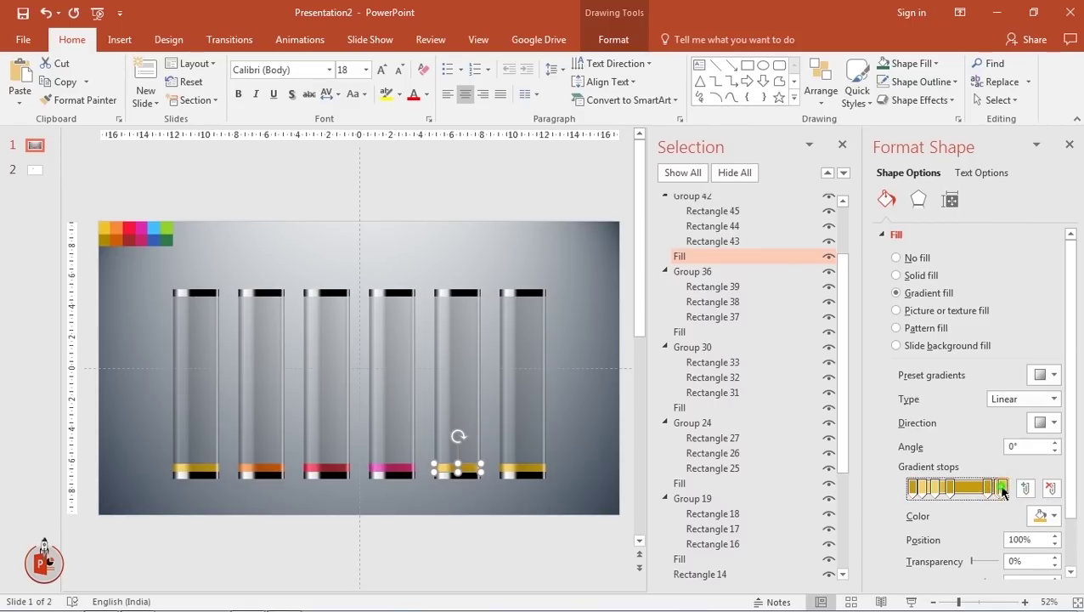
{"action": "left_click", "coordinate": [1054, 516]}
{"action": "left_click", "coordinate": [990, 495]}
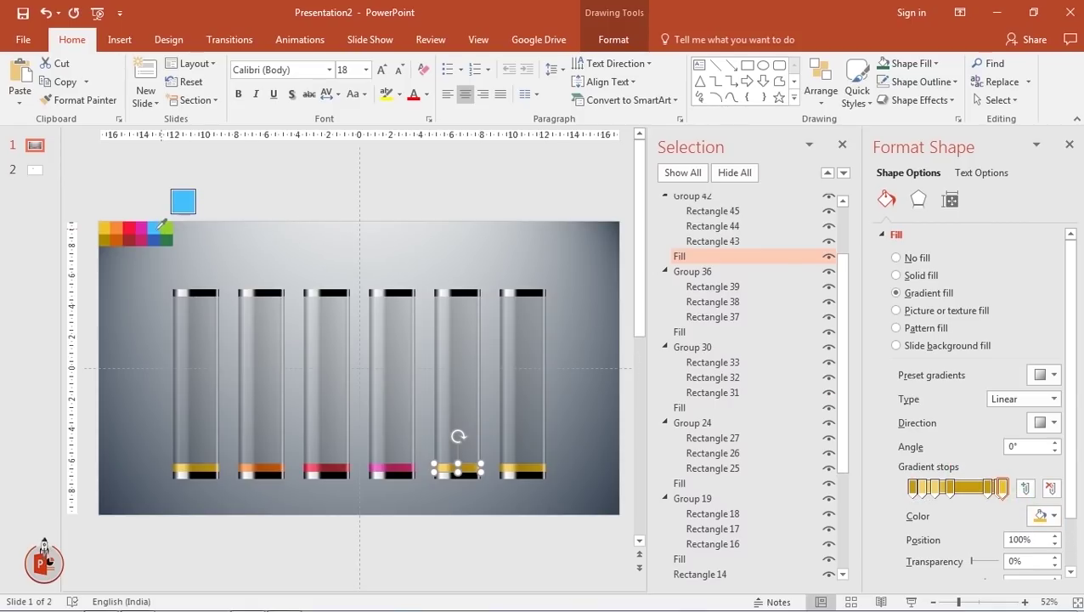
{"action": "left_click", "coordinate": [158, 226]}
Give the 96% stop a lighter blue and sample blue for the stop at 90%.
{"action": "left_click", "coordinate": [994, 487]}
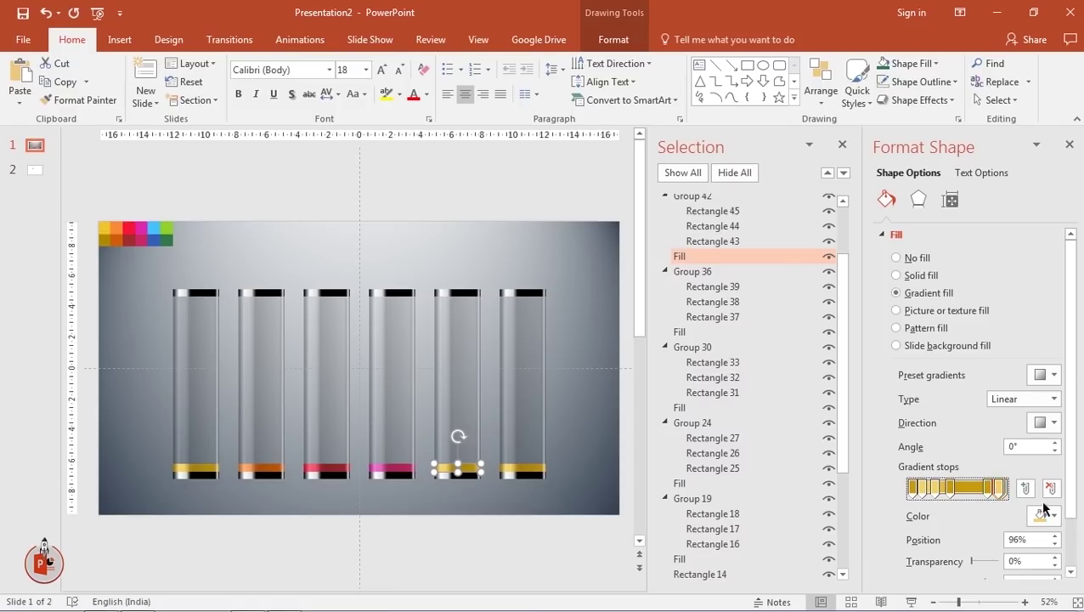
{"action": "left_click", "coordinate": [1053, 516]}
{"action": "left_click", "coordinate": [956, 465]}
{"action": "left_click", "coordinate": [1054, 516]}
{"action": "left_click", "coordinate": [996, 480]}
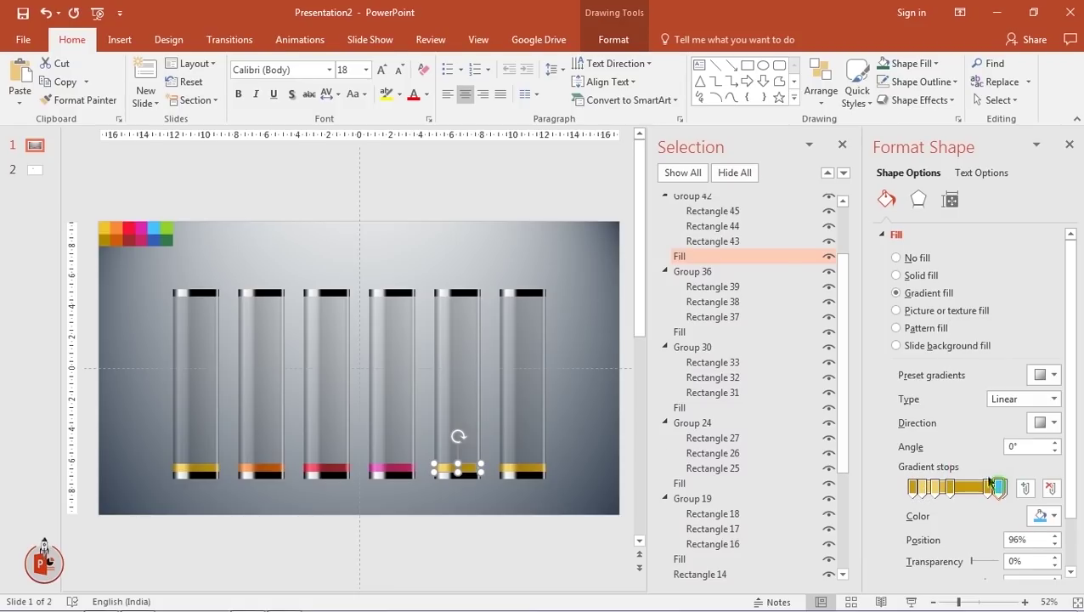
{"action": "left_click_drag", "start_coordinate": [591, 244], "coordinate": [591, 237]}
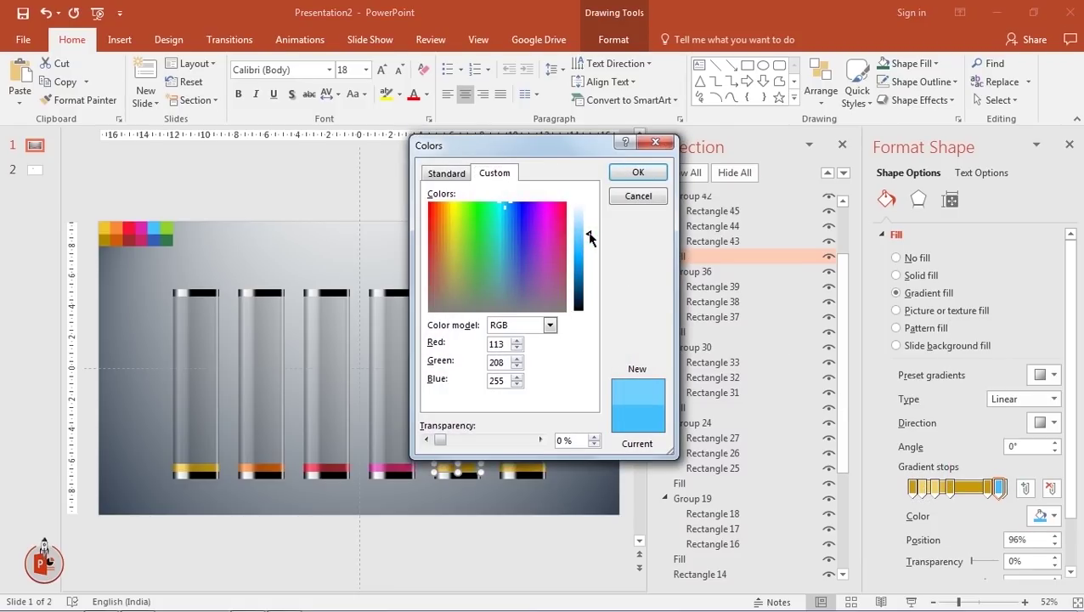
{"action": "left_click", "coordinate": [637, 173]}
{"action": "left_click_drag", "start_coordinate": [993, 491], "coordinate": [995, 491]}
{"action": "left_click", "coordinate": [1054, 515]}
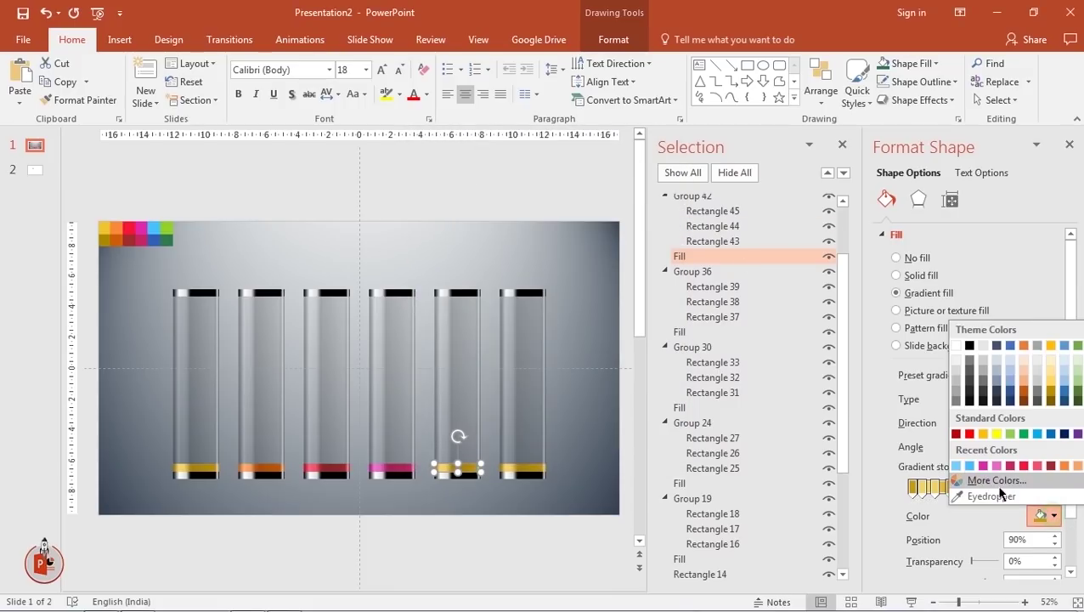
{"action": "left_click", "coordinate": [984, 497]}
{"action": "left_click", "coordinate": [156, 242]}
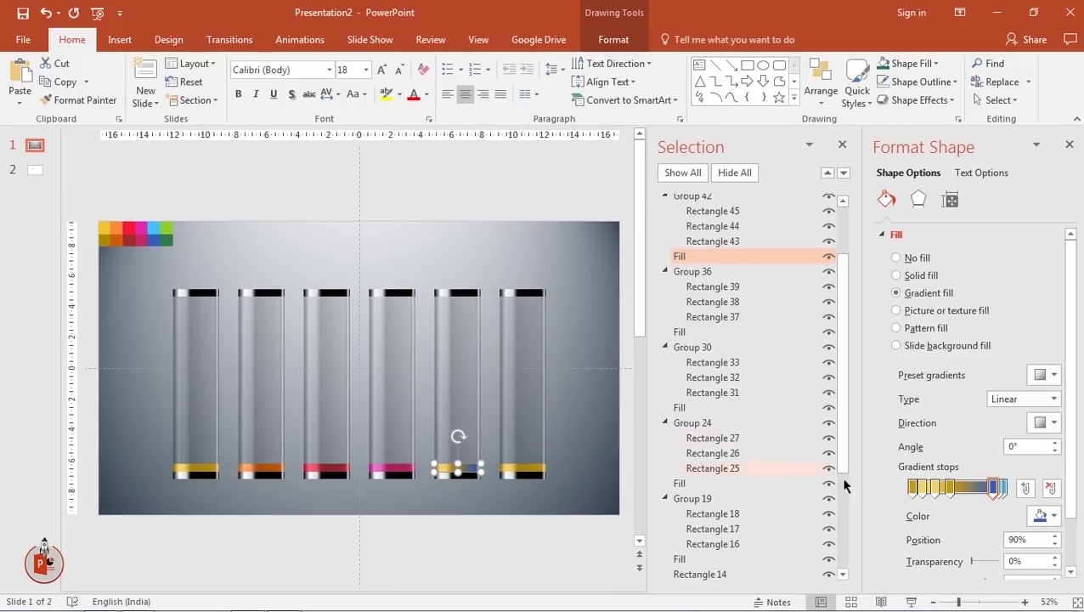
Colour the 25%, 11% and 0% gradient stops light blue and blue from Recent Colors.
{"action": "left_click", "coordinate": [949, 489]}
{"action": "left_click", "coordinate": [1053, 516]}
{"action": "left_click", "coordinate": [957, 460]}
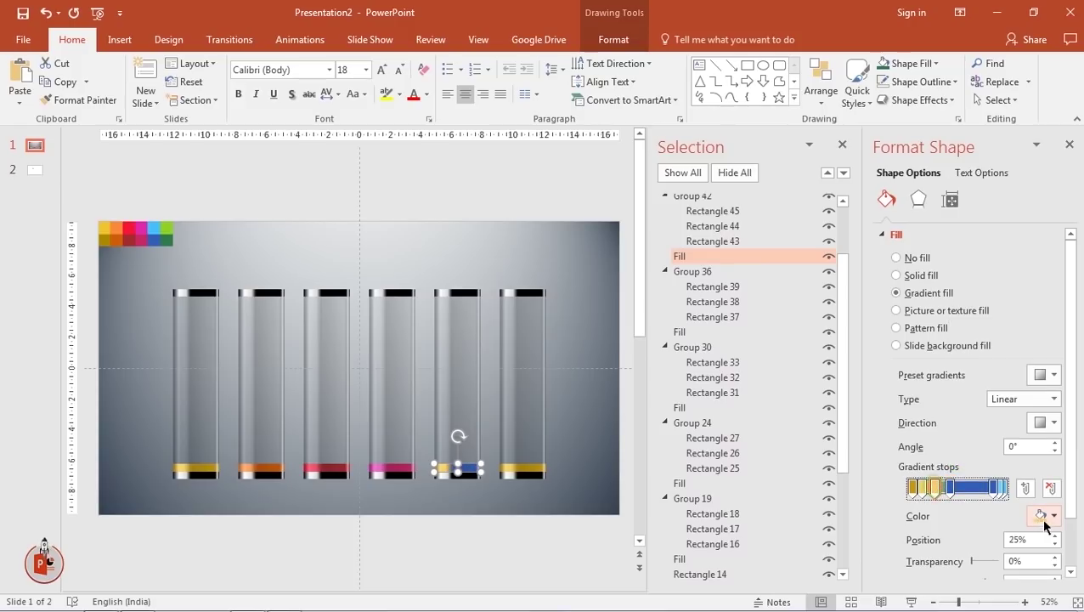
{"action": "left_click", "coordinate": [1054, 516]}
{"action": "left_click", "coordinate": [967, 461]}
{"action": "left_click", "coordinate": [918, 490]}
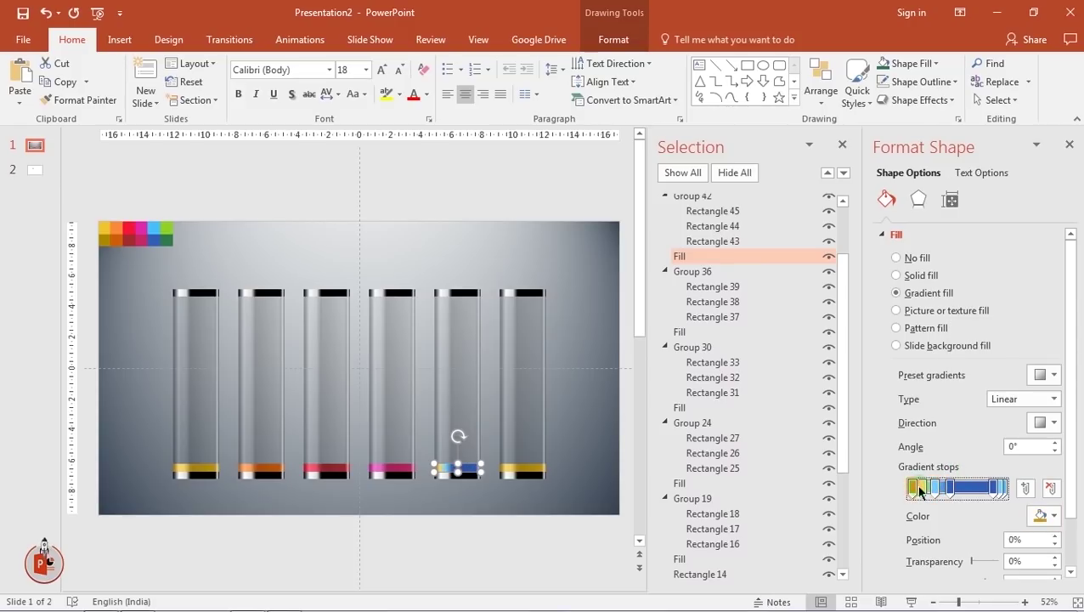
{"action": "left_click", "coordinate": [923, 489]}
{"action": "left_click", "coordinate": [1054, 516]}
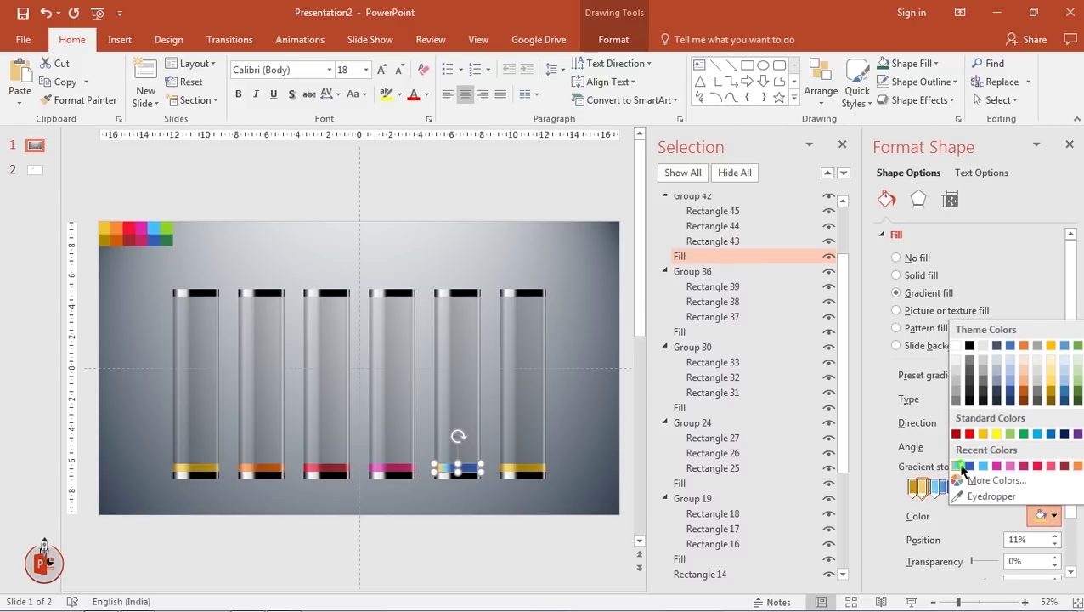
{"action": "left_click", "coordinate": [961, 465]}
{"action": "left_click", "coordinate": [913, 488]}
{"action": "left_click", "coordinate": [1053, 516]}
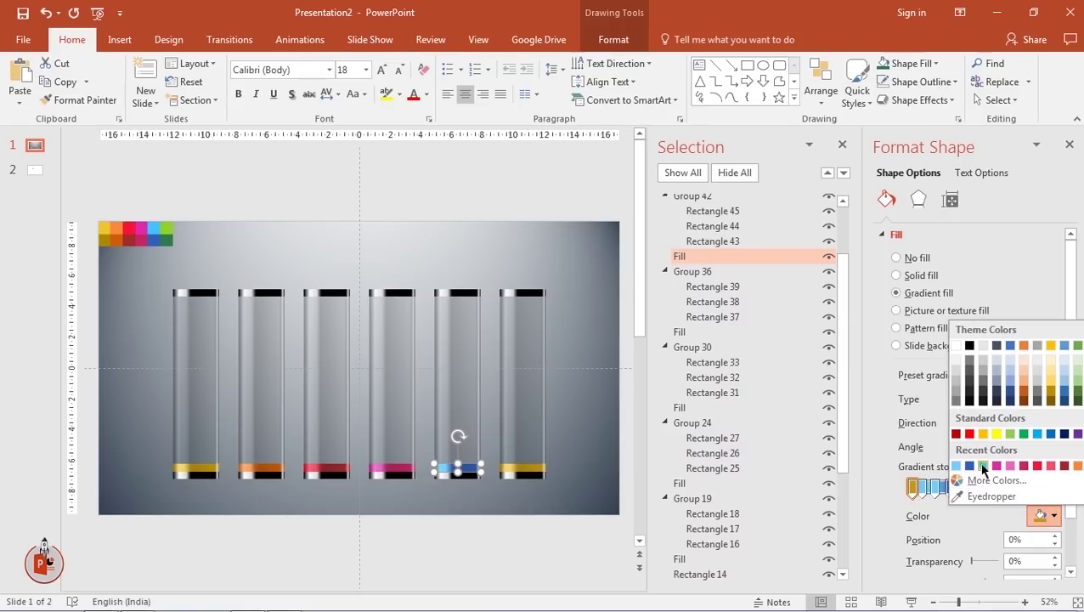
{"action": "left_click", "coordinate": [982, 466]}
{"action": "left_click", "coordinate": [541, 493]}
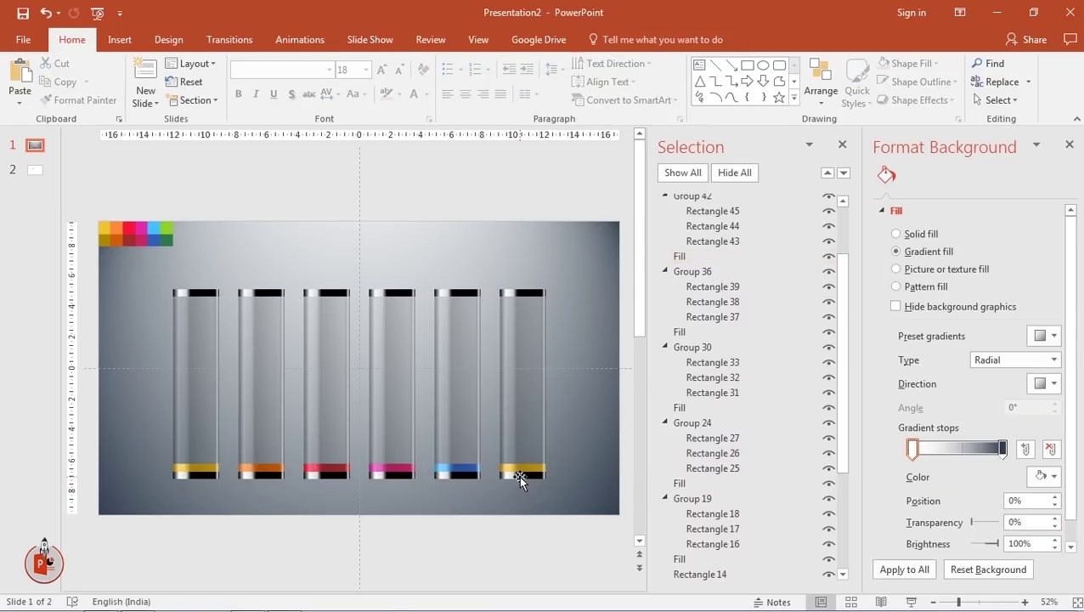
Select the sixth tube's liquid band and sample green for its rightmost gradient stop.
{"action": "left_click", "coordinate": [516, 469]}
{"action": "scroll", "coordinate": [841, 331], "scroll_direction": "up", "scroll_amount": 2}
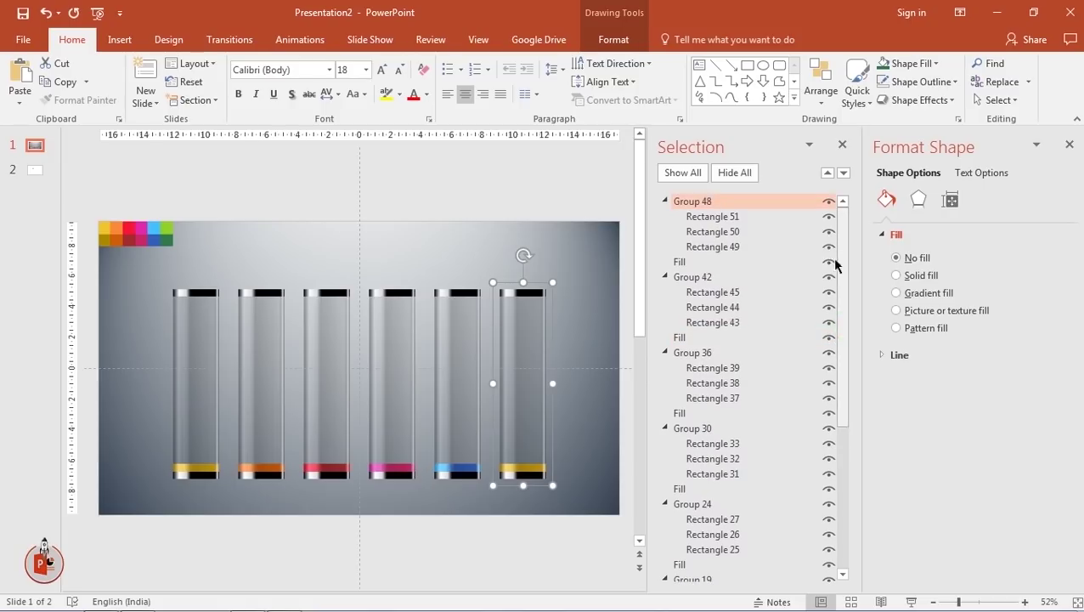
{"action": "left_click", "coordinate": [693, 263]}
{"action": "left_click", "coordinate": [1002, 486]}
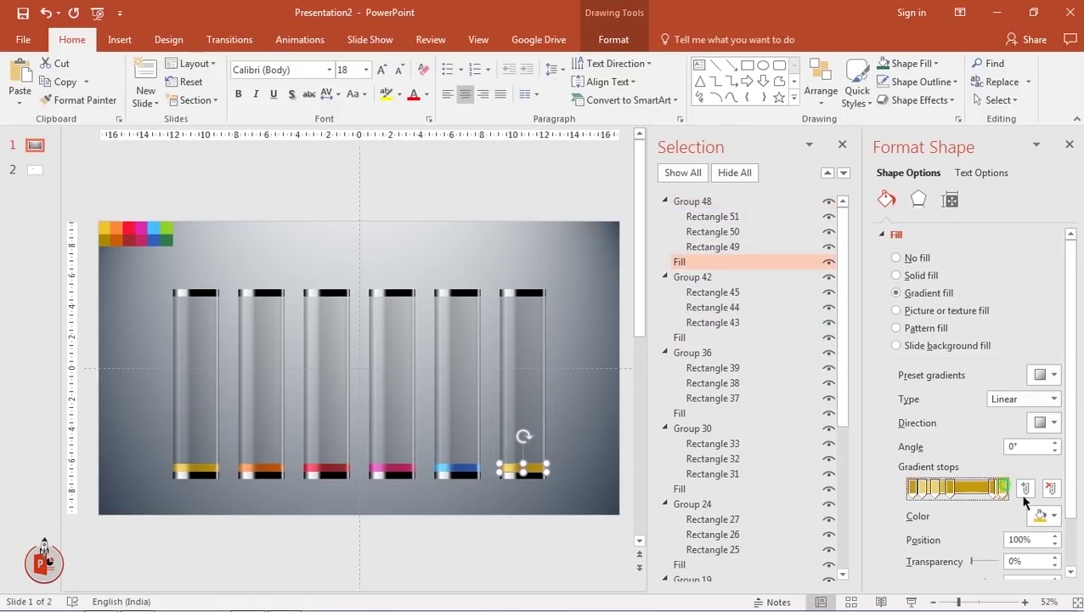
{"action": "left_click", "coordinate": [1047, 516]}
{"action": "left_click", "coordinate": [1007, 493]}
{"action": "left_click", "coordinate": [170, 230]}
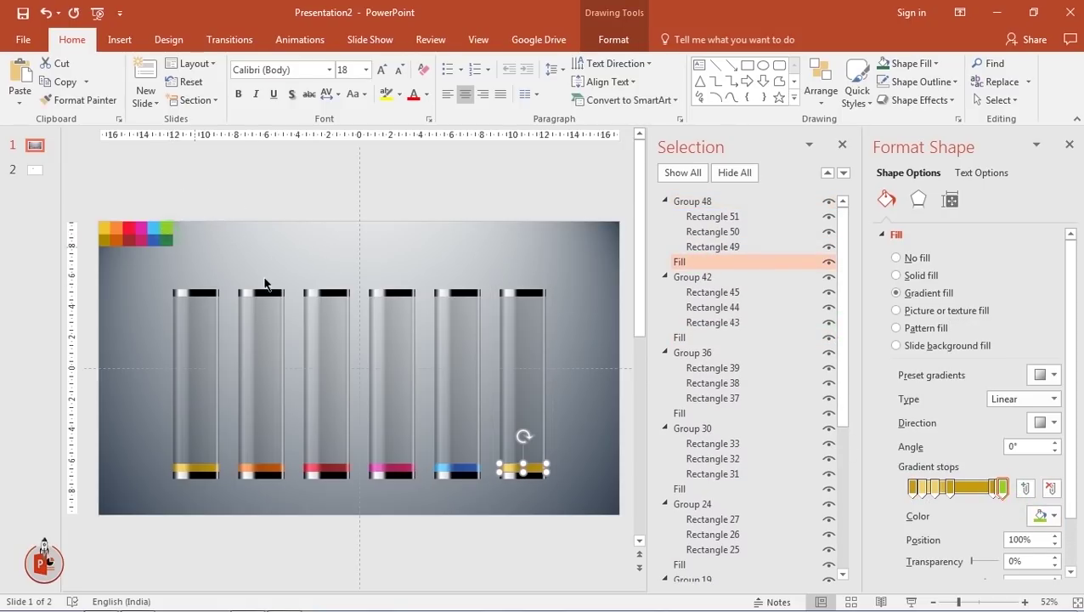
Sample green for the 90% stop and brighten a recent green in the custom colour mixer.
{"action": "left_click", "coordinate": [993, 488]}
{"action": "left_click", "coordinate": [1047, 516]}
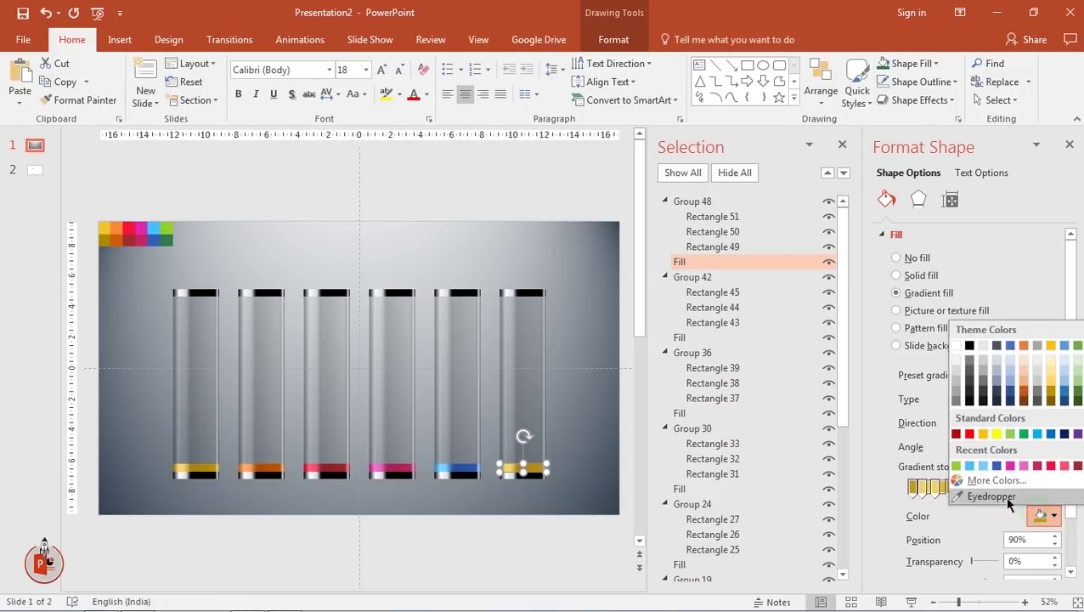
{"action": "left_click", "coordinate": [999, 476]}
{"action": "left_click", "coordinate": [639, 198]}
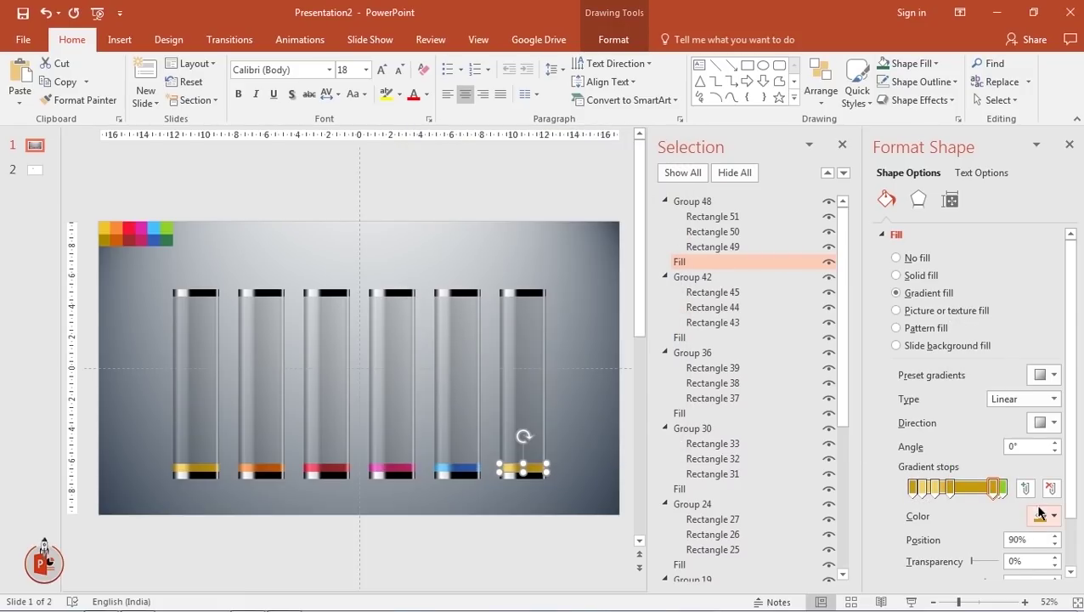
{"action": "left_click", "coordinate": [1047, 515]}
{"action": "left_click", "coordinate": [1007, 491]}
{"action": "left_click", "coordinate": [168, 232]}
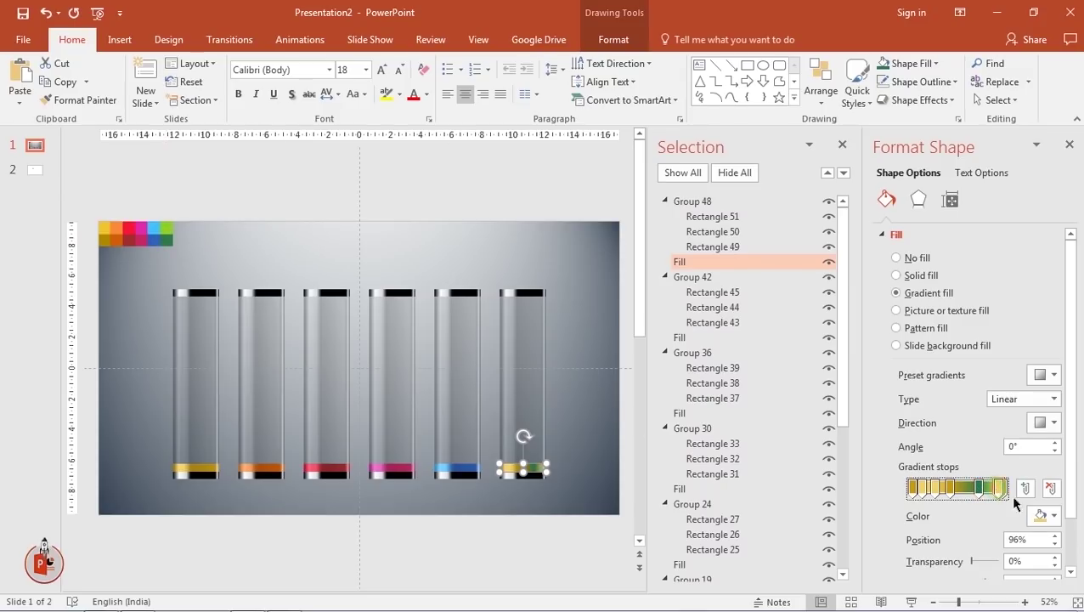
{"action": "left_click", "coordinate": [1052, 514]}
{"action": "left_click", "coordinate": [970, 467]}
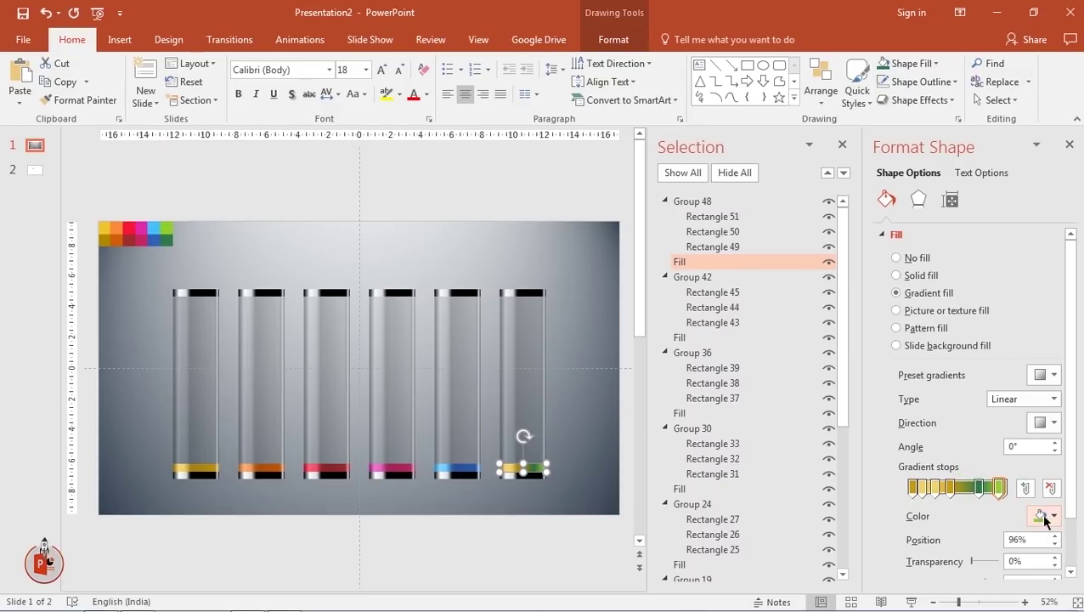
{"action": "left_click", "coordinate": [1050, 515]}
{"action": "left_click", "coordinate": [997, 480]}
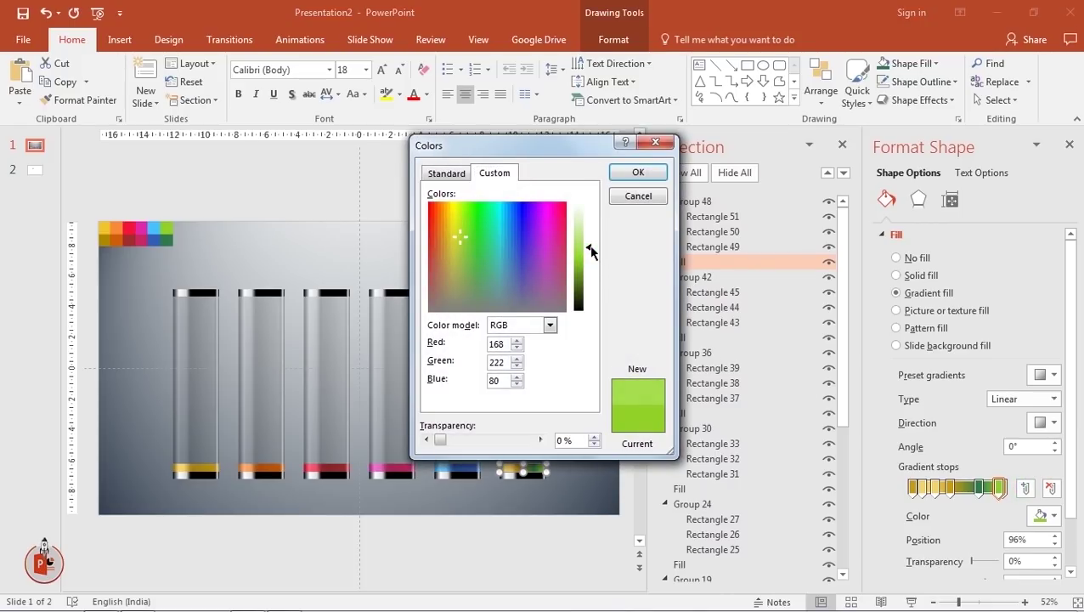
{"action": "left_click_drag", "start_coordinate": [590, 263], "coordinate": [590, 242]}
{"action": "left_click", "coordinate": [638, 173]}
{"action": "left_click", "coordinate": [989, 487]}
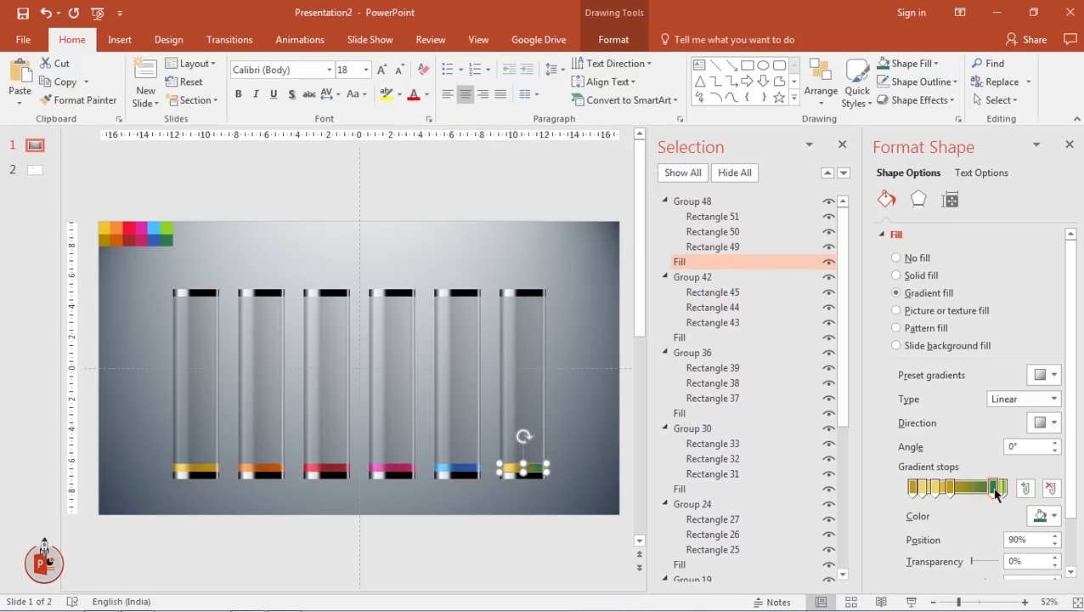
Colour the 42%, 25% and 0% stops dark, mid and light green from Recent Colors.
{"action": "left_click", "coordinate": [950, 486]}
{"action": "left_click", "coordinate": [1052, 515]}
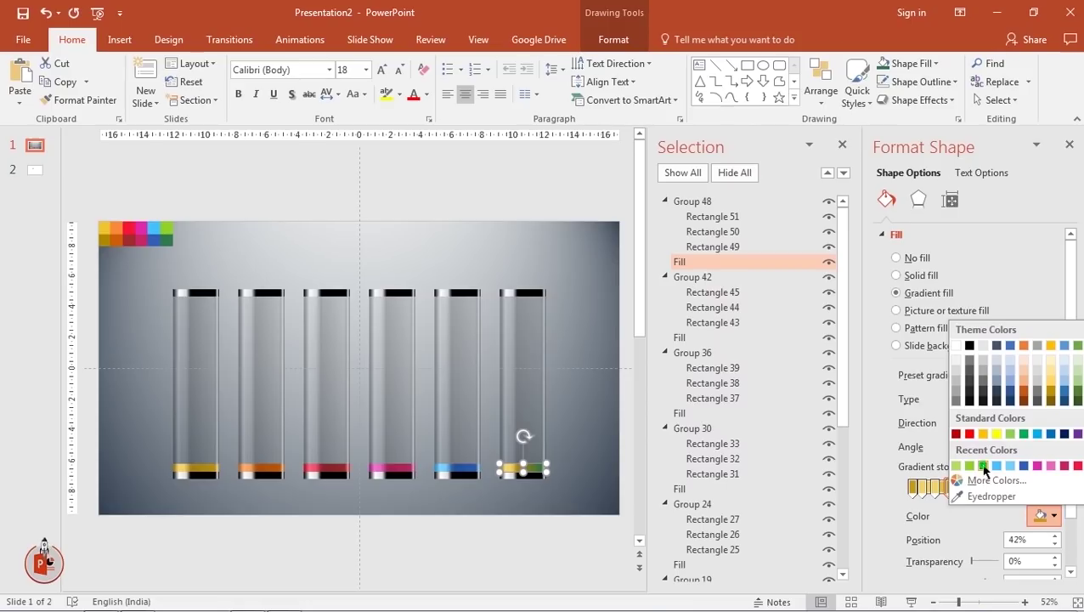
{"action": "left_click", "coordinate": [983, 466]}
{"action": "left_click", "coordinate": [934, 486]}
{"action": "left_click", "coordinate": [1052, 515]}
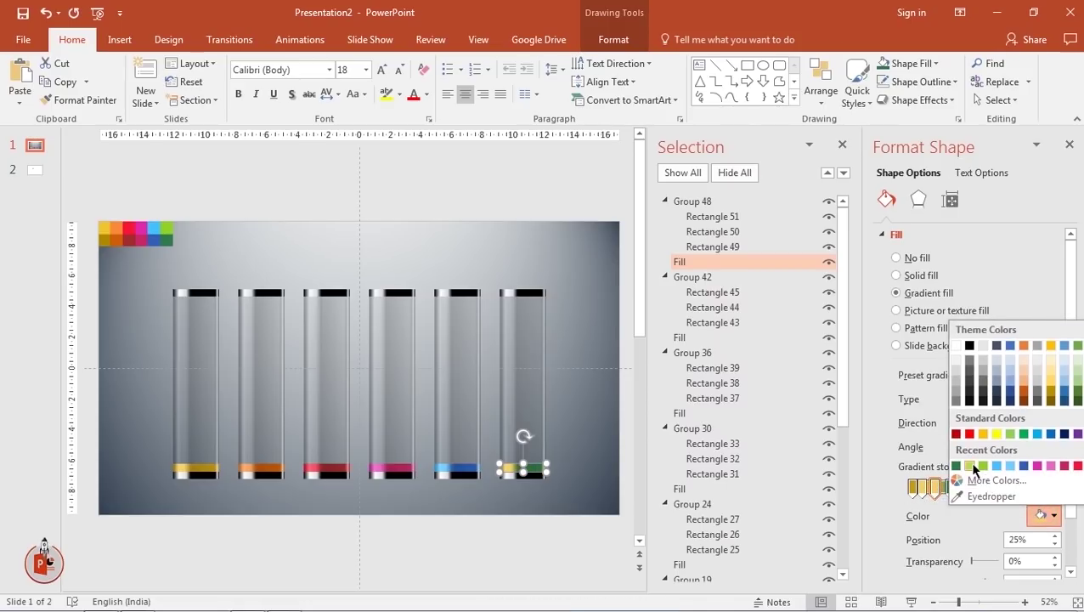
{"action": "left_click", "coordinate": [969, 466]}
{"action": "left_click", "coordinate": [916, 486]}
{"action": "left_click", "coordinate": [1038, 513]}
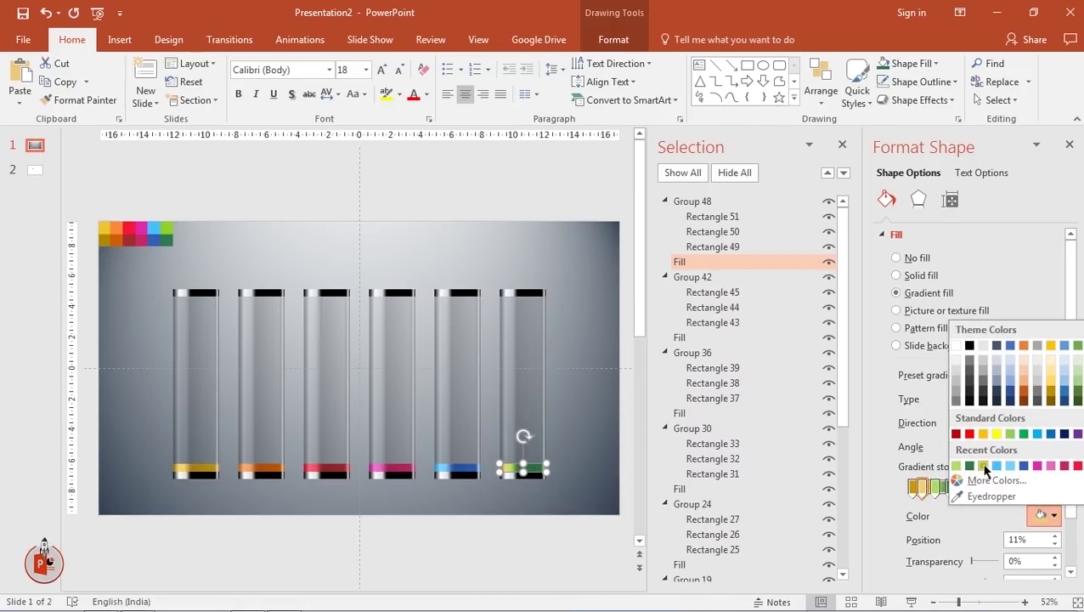
{"action": "left_click", "coordinate": [956, 466]}
{"action": "left_click", "coordinate": [911, 486]}
{"action": "left_click", "coordinate": [1032, 512]}
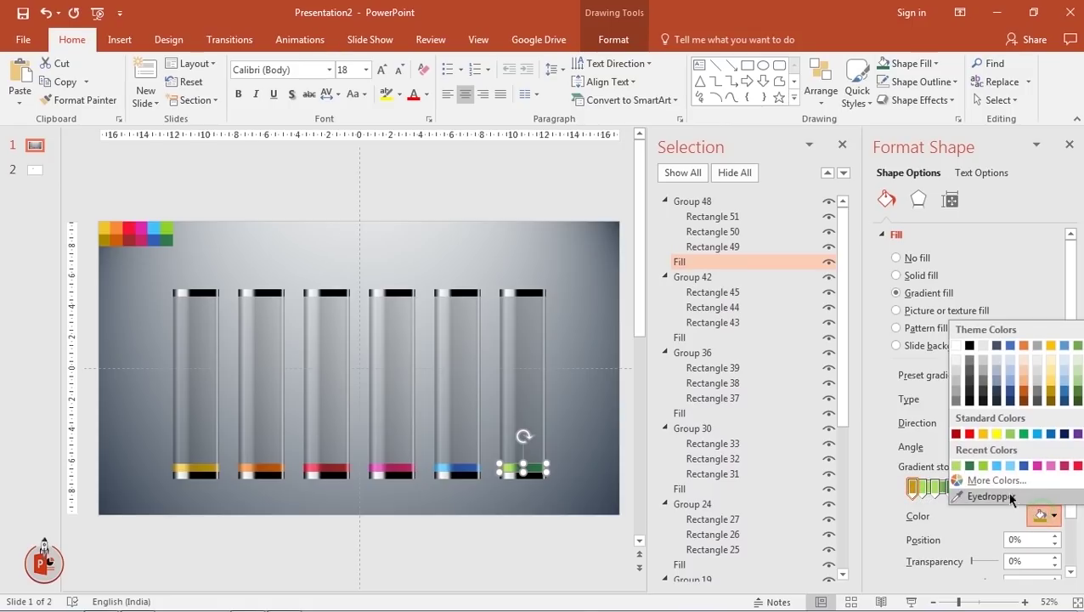
{"action": "left_click", "coordinate": [988, 466]}
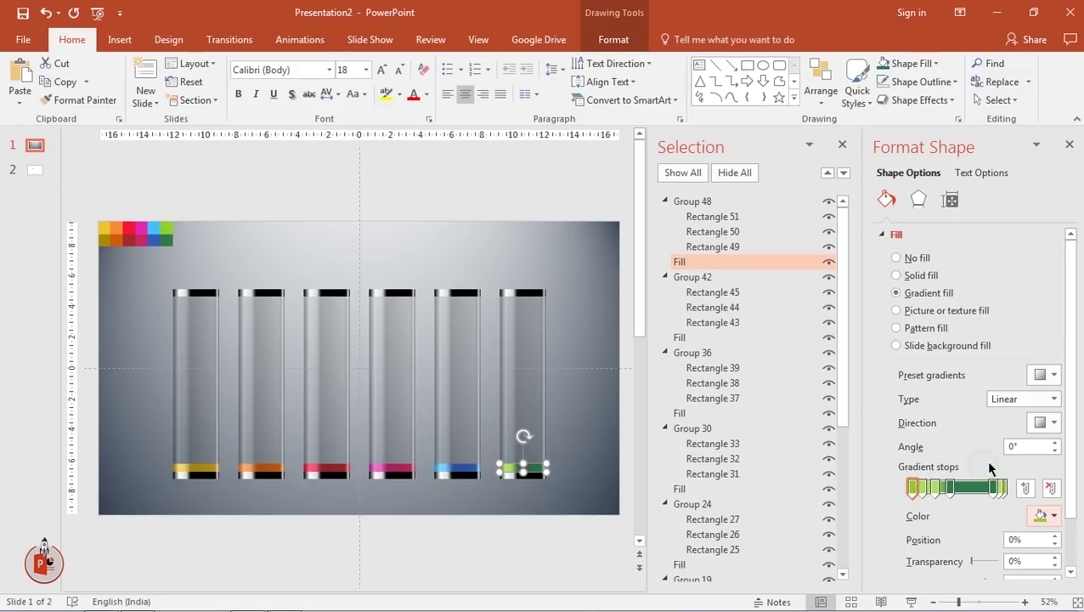
{"action": "left_click", "coordinate": [1068, 144]}
Close the side panes and delete the colour swatches at slide 1's top-left.
{"action": "left_click", "coordinate": [821, 463]}
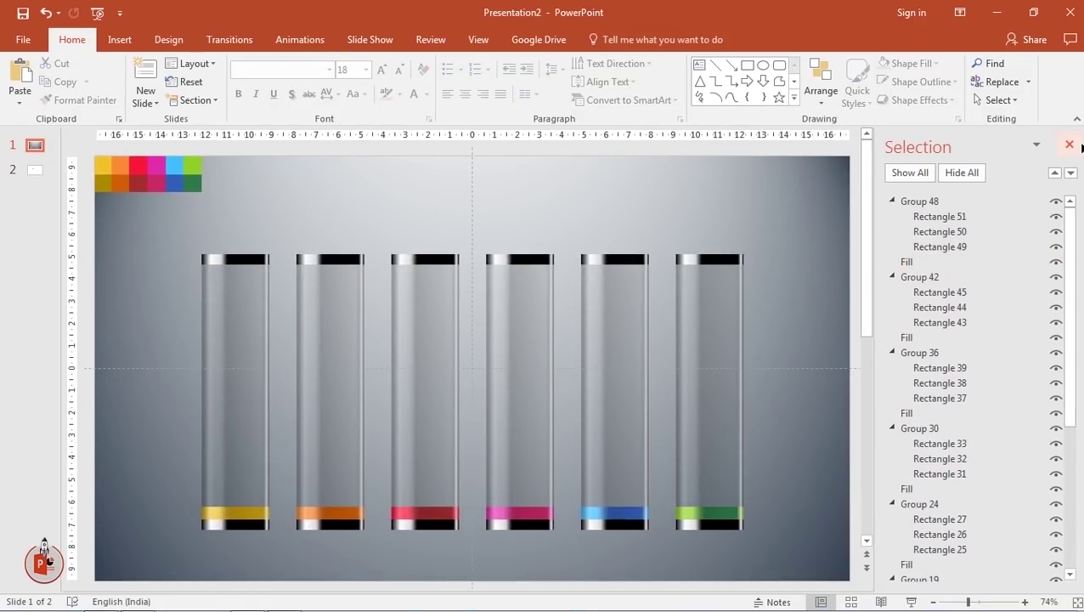
{"action": "left_click", "coordinate": [1069, 145]}
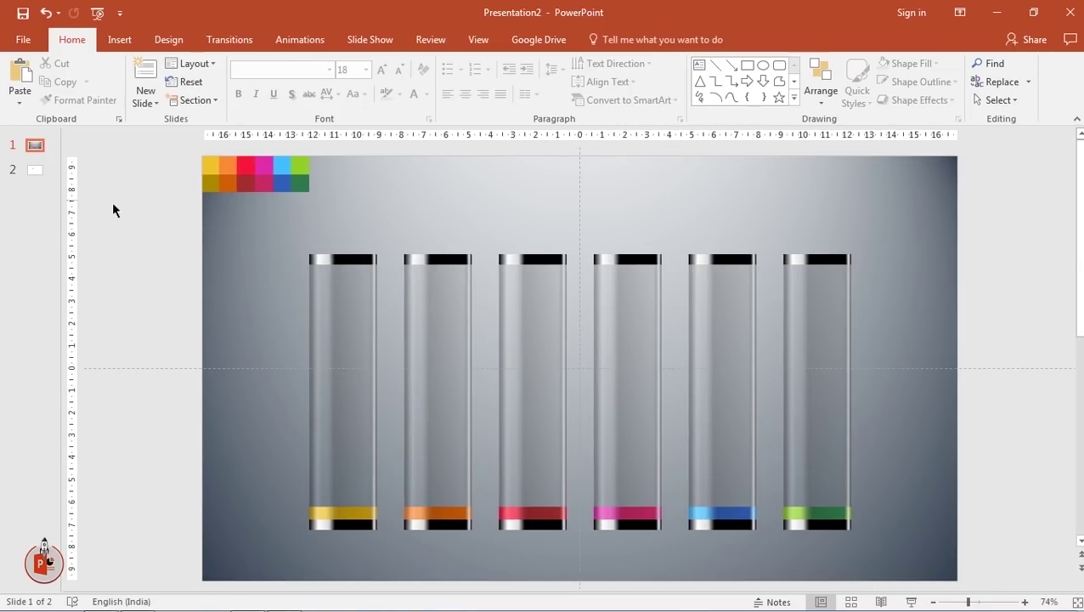
{"action": "left_click_drag", "start_coordinate": [334, 214], "coordinate": [171, 140]}
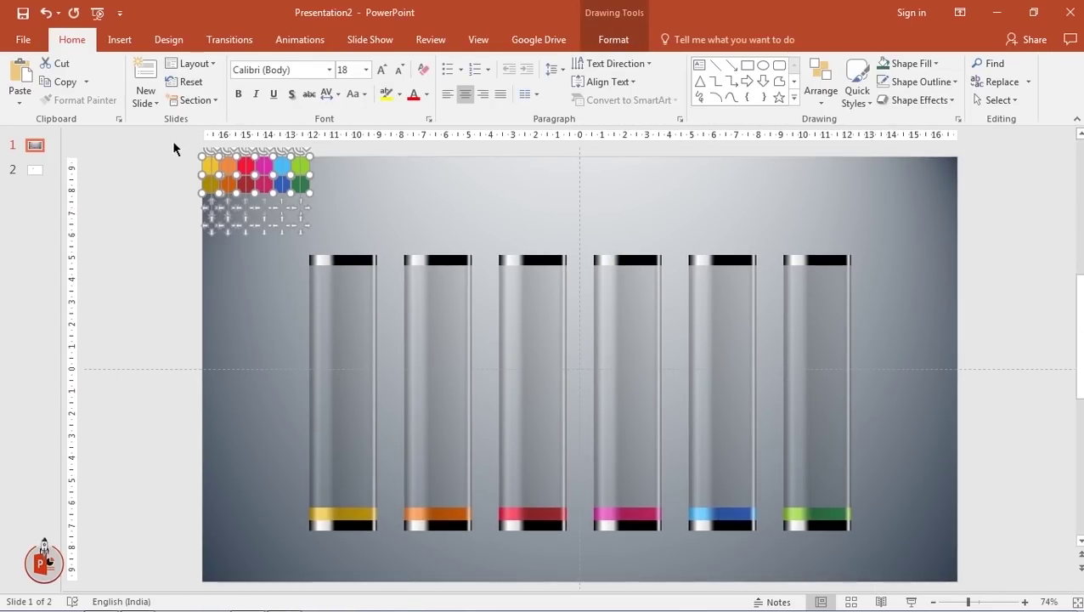
{"action": "key", "text": "Delete"}
Give slide 1 a centred radial blue-grey background, then move to slide 2.
{"action": "right_click", "coordinate": [301, 197]}
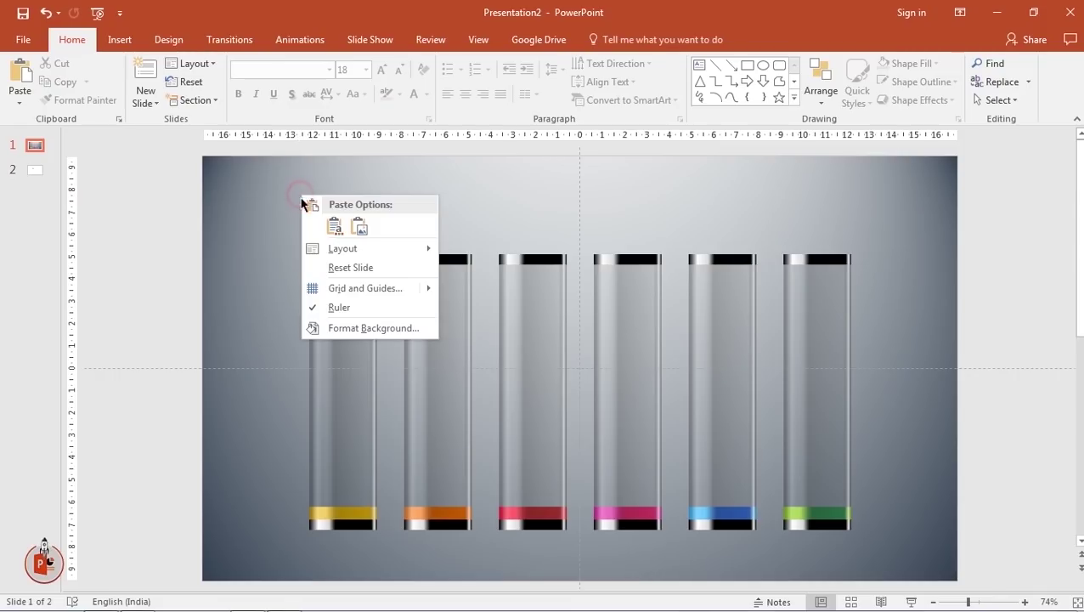
{"action": "left_click", "coordinate": [342, 327]}
{"action": "left_click", "coordinate": [1045, 384]}
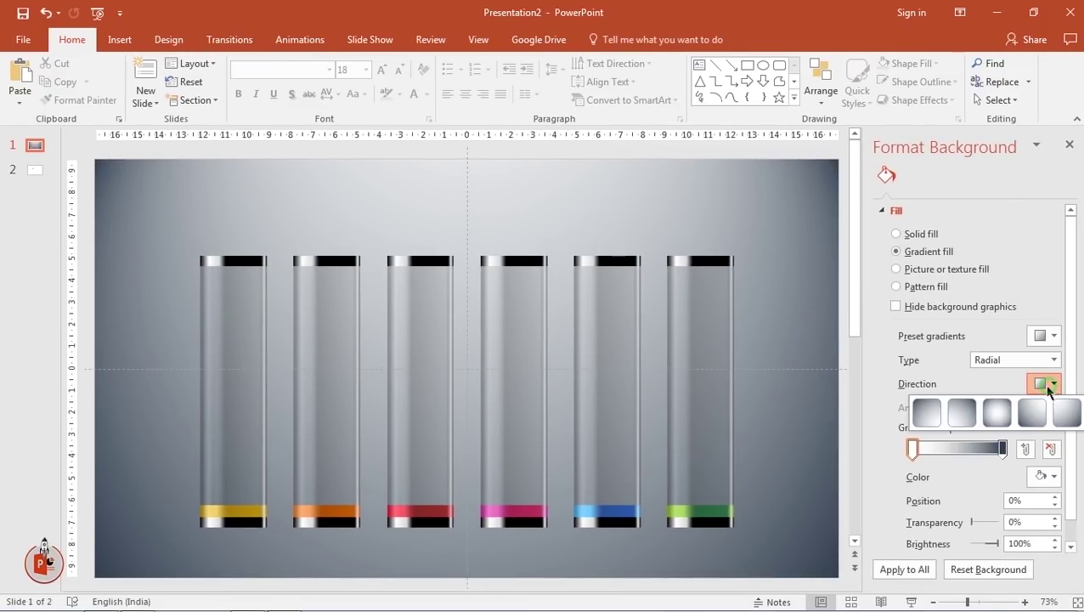
{"action": "left_click", "coordinate": [999, 413]}
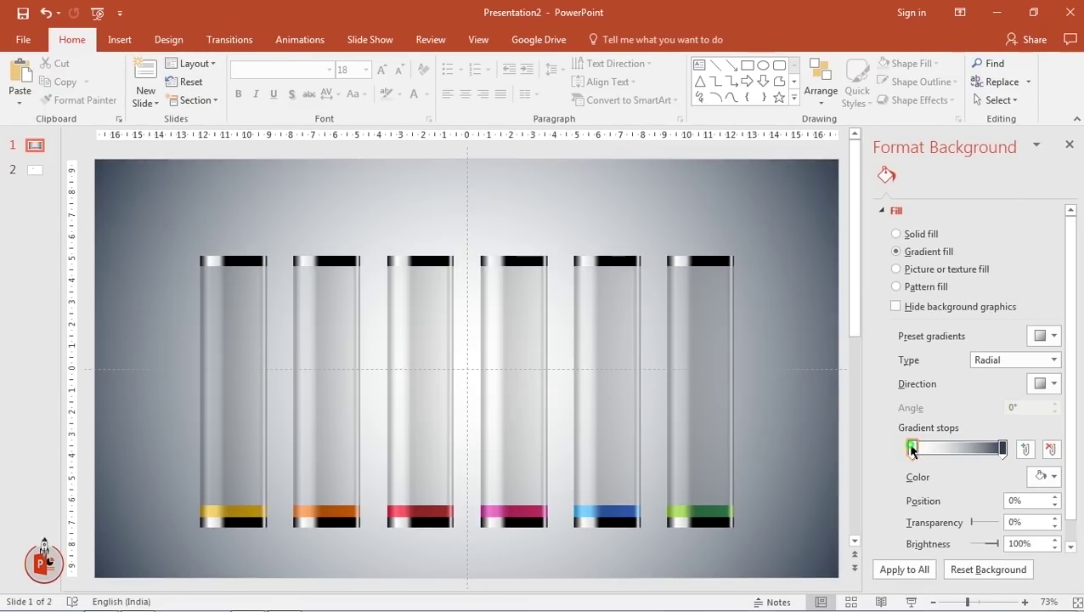
{"action": "left_click", "coordinate": [1044, 476]}
{"action": "left_click", "coordinate": [993, 335]}
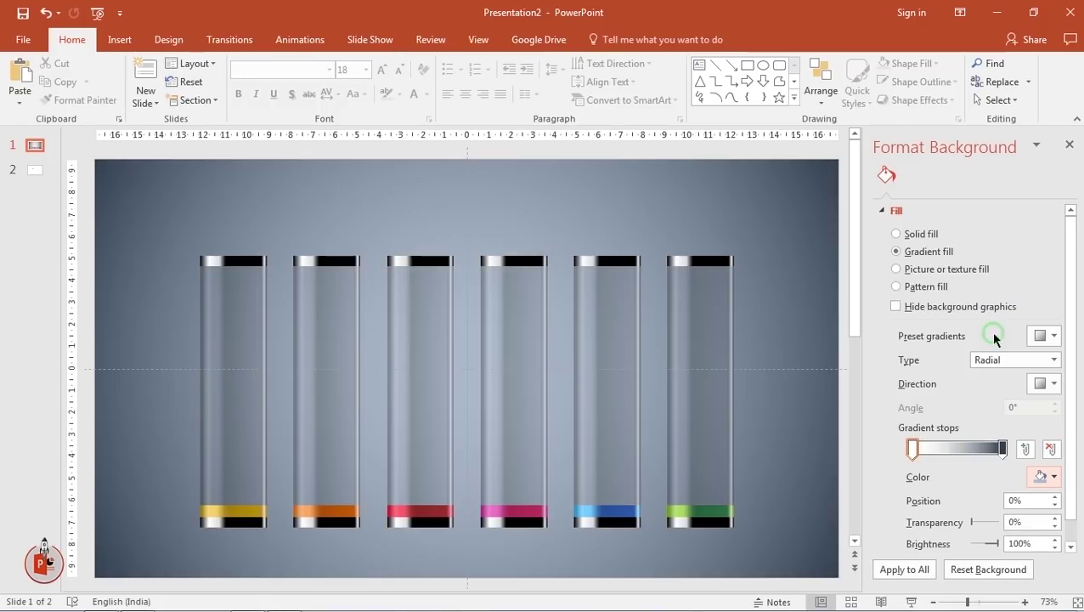
{"action": "left_click", "coordinate": [1070, 145]}
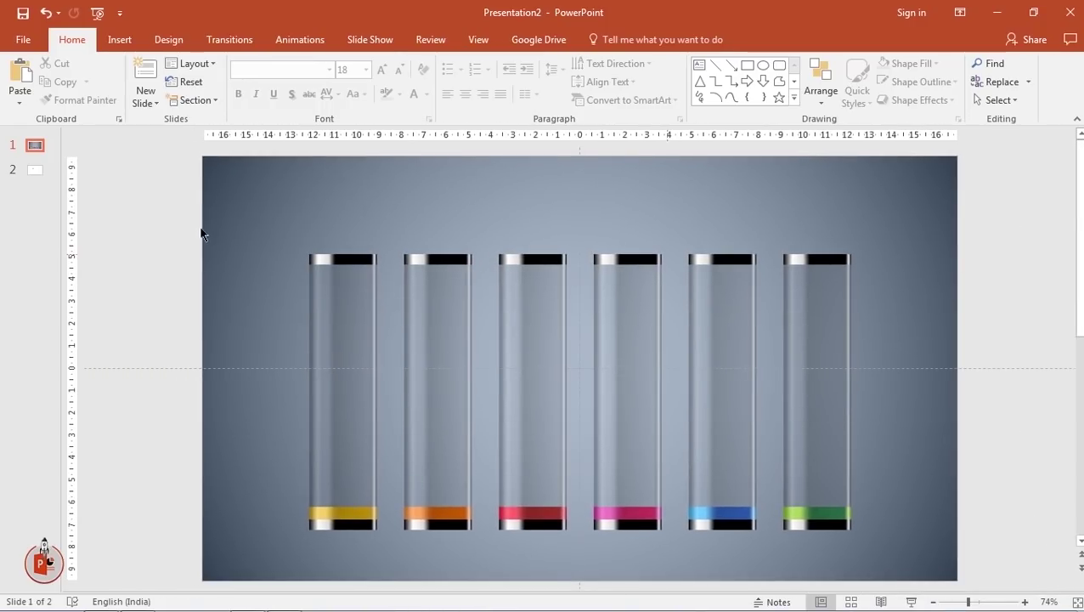
{"action": "left_click", "coordinate": [35, 171]}
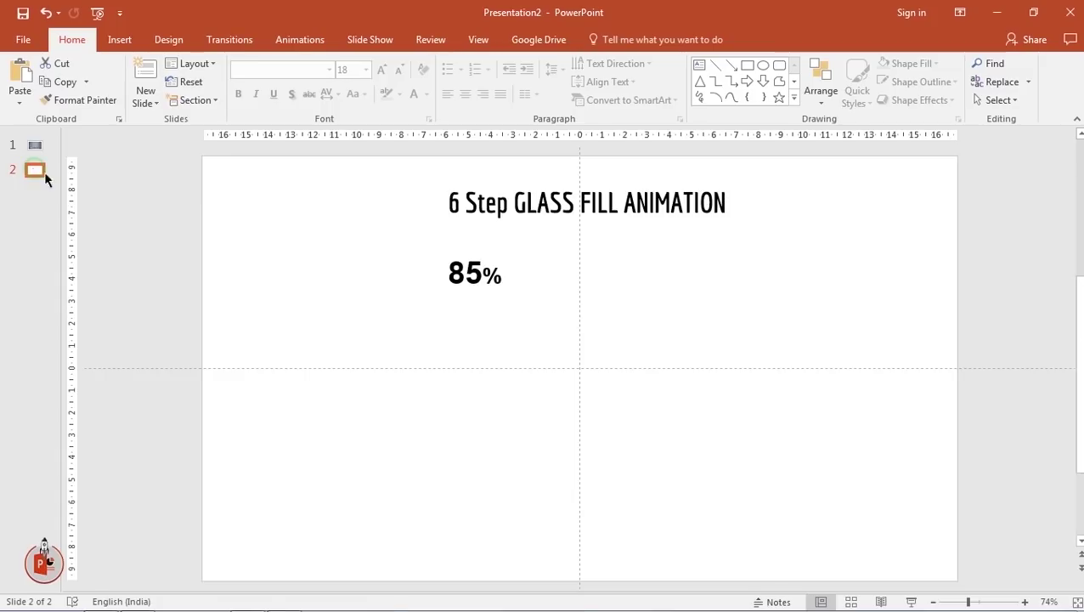
Paste the '6 Step GLASS FILL ANIMATION' title onto slide 1 above the tubes in white, then return to slide 2.
{"action": "left_click", "coordinate": [449, 186]}
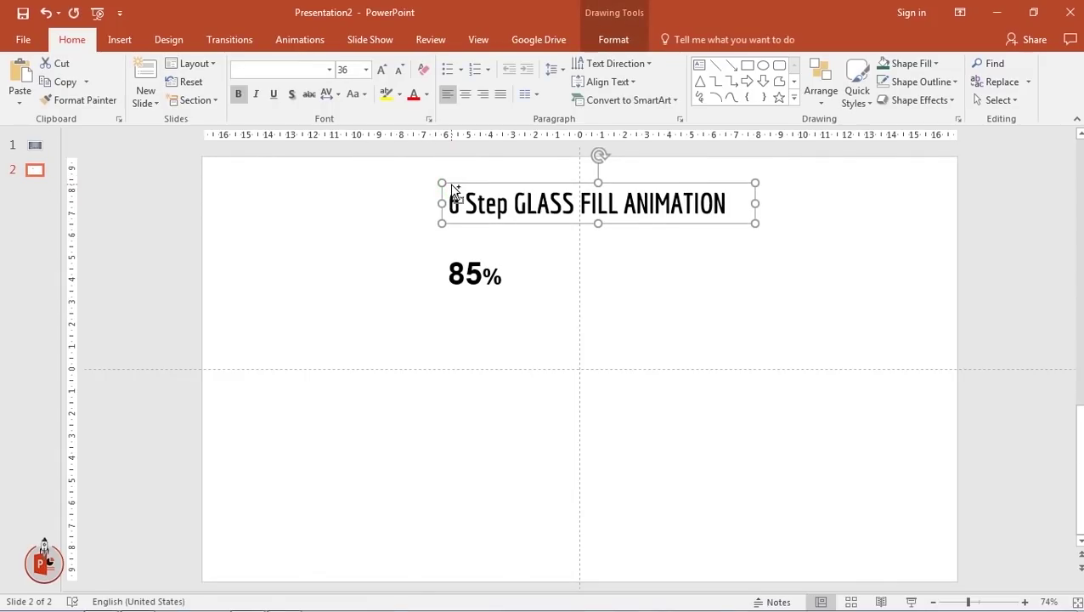
{"action": "left_click", "coordinate": [35, 144]}
{"action": "key", "text": "ctrl+v"}
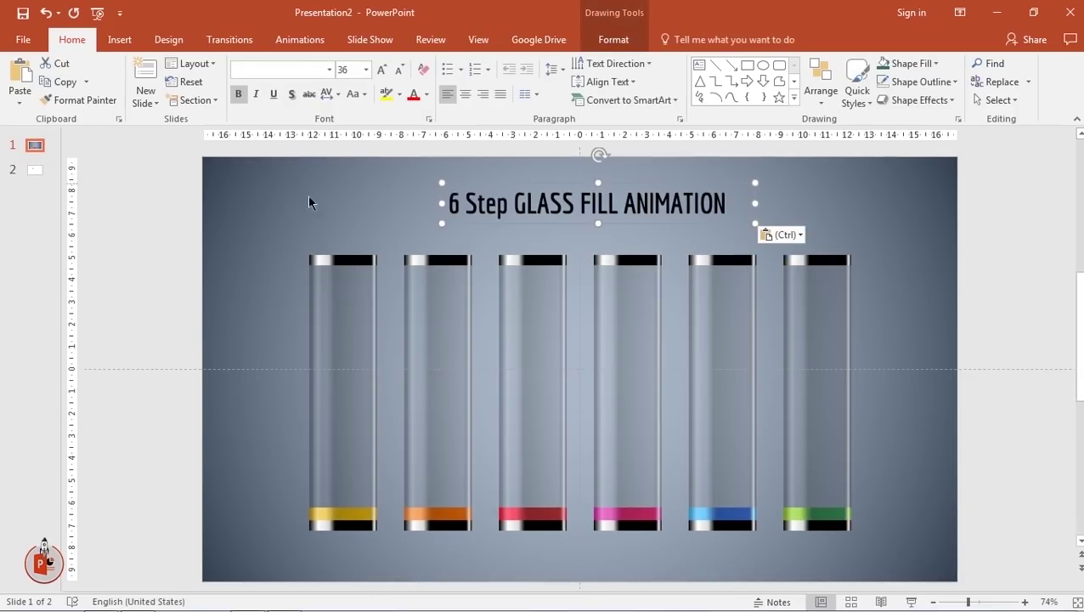
{"action": "left_click_drag", "start_coordinate": [476, 224], "coordinate": [478, 219]}
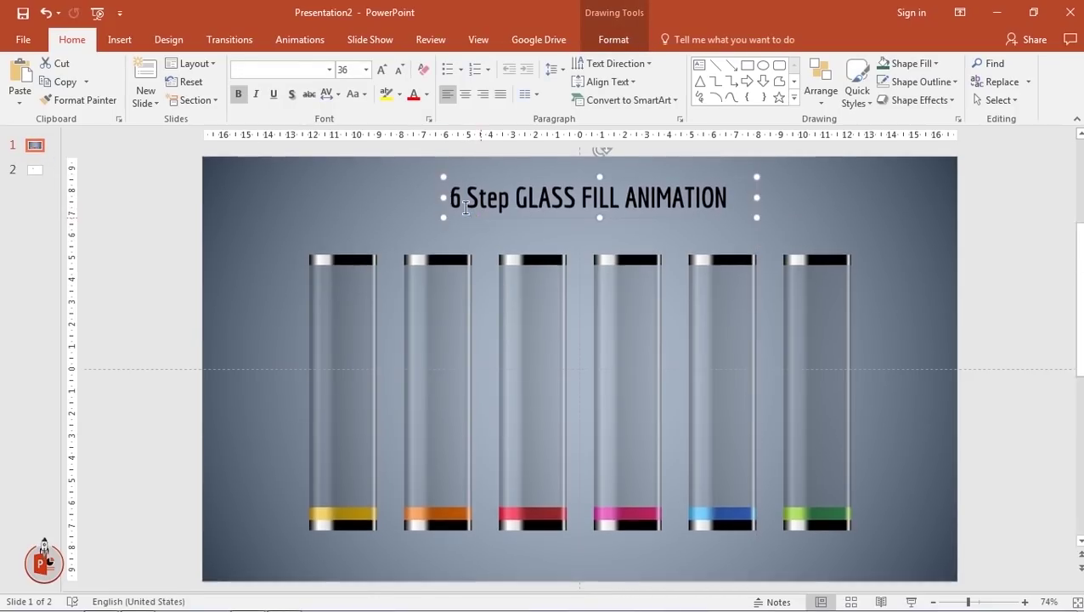
{"action": "left_click", "coordinate": [425, 95]}
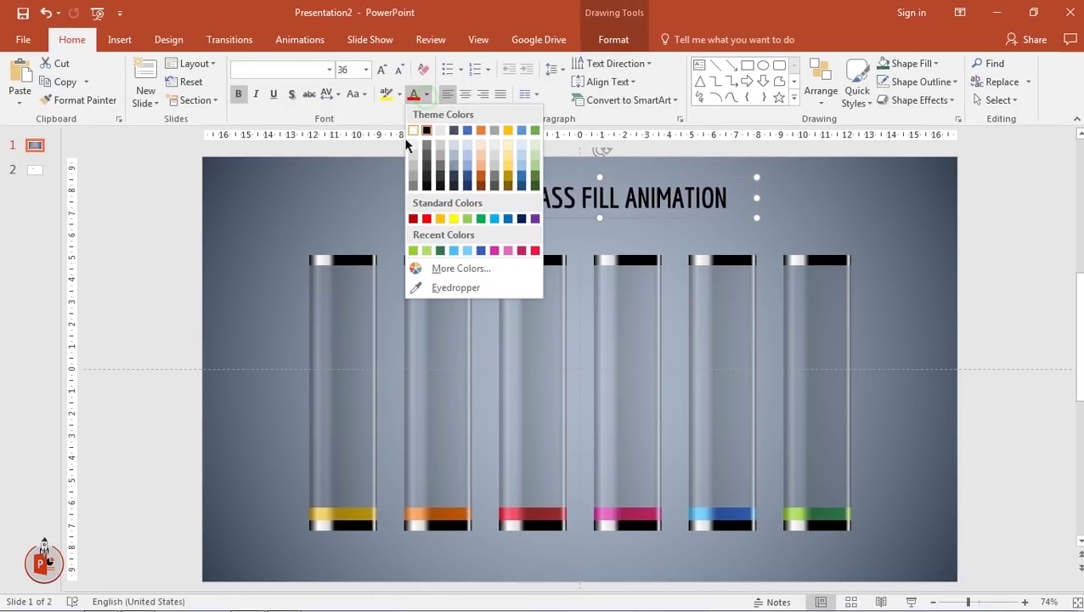
{"action": "left_click", "coordinate": [415, 148]}
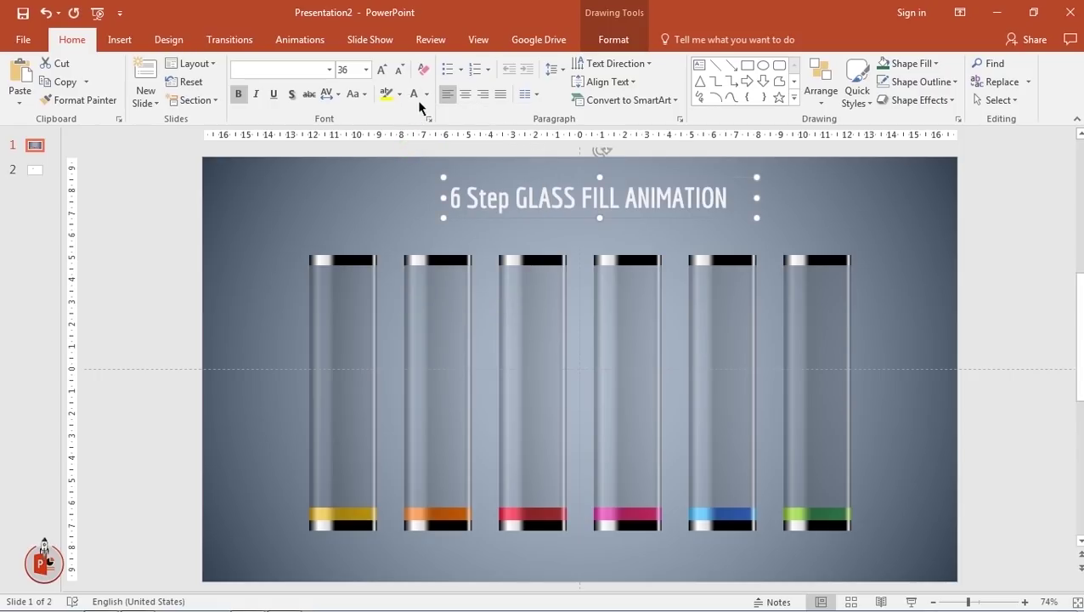
{"action": "left_click", "coordinate": [425, 95]}
{"action": "left_click", "coordinate": [411, 132]}
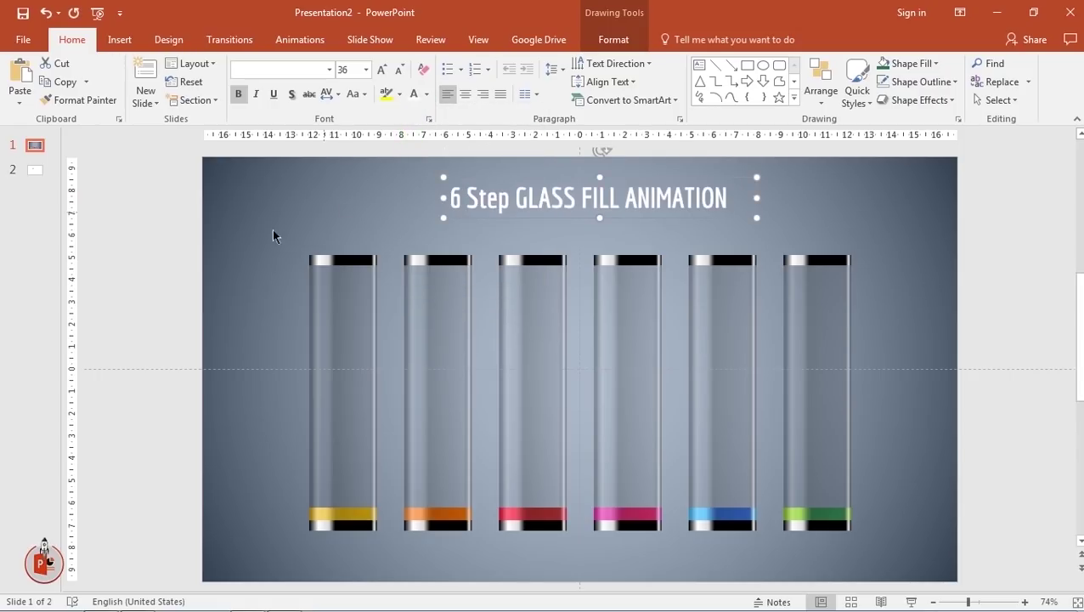
{"action": "left_click", "coordinate": [34, 170]}
Copy the 85% label from slide 2 onto slide 1 and make its text white.
{"action": "left_click", "coordinate": [448, 259]}
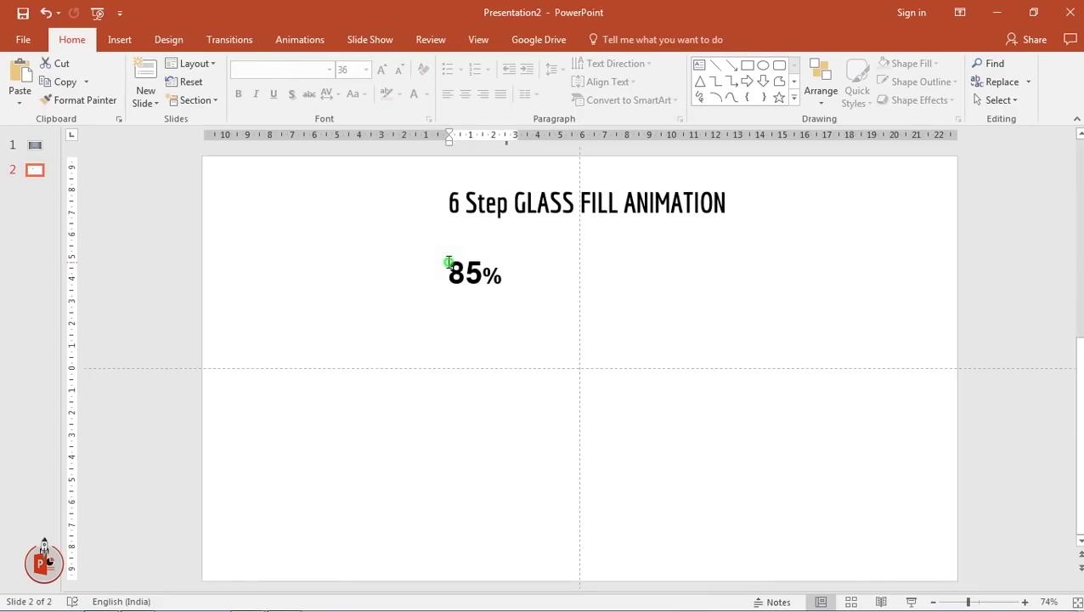
{"action": "left_click", "coordinate": [443, 247]}
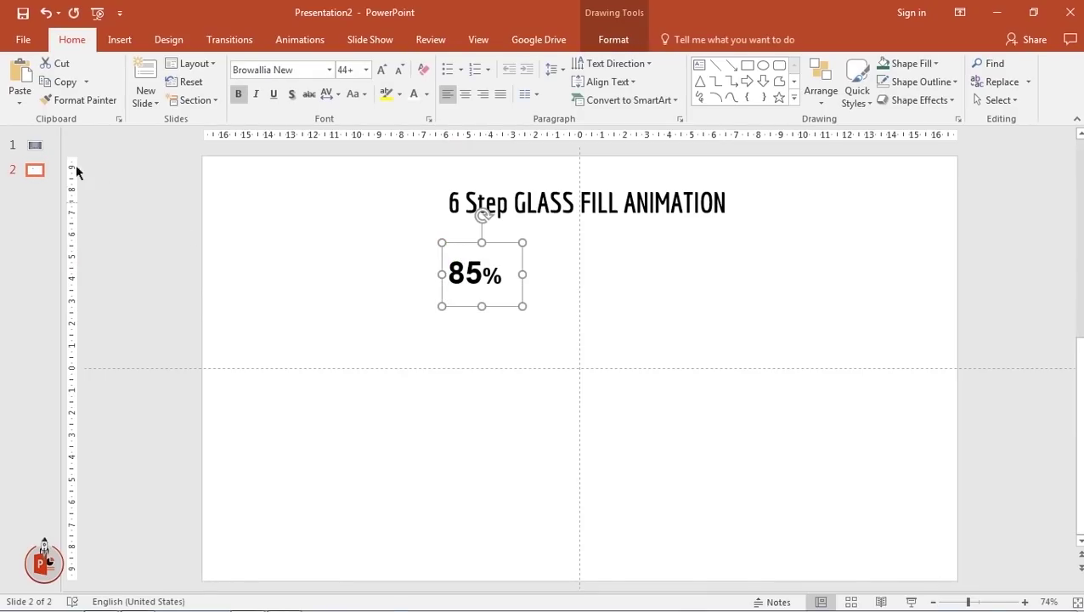
{"action": "left_click", "coordinate": [38, 148]}
{"action": "key", "text": "ctrl+v"}
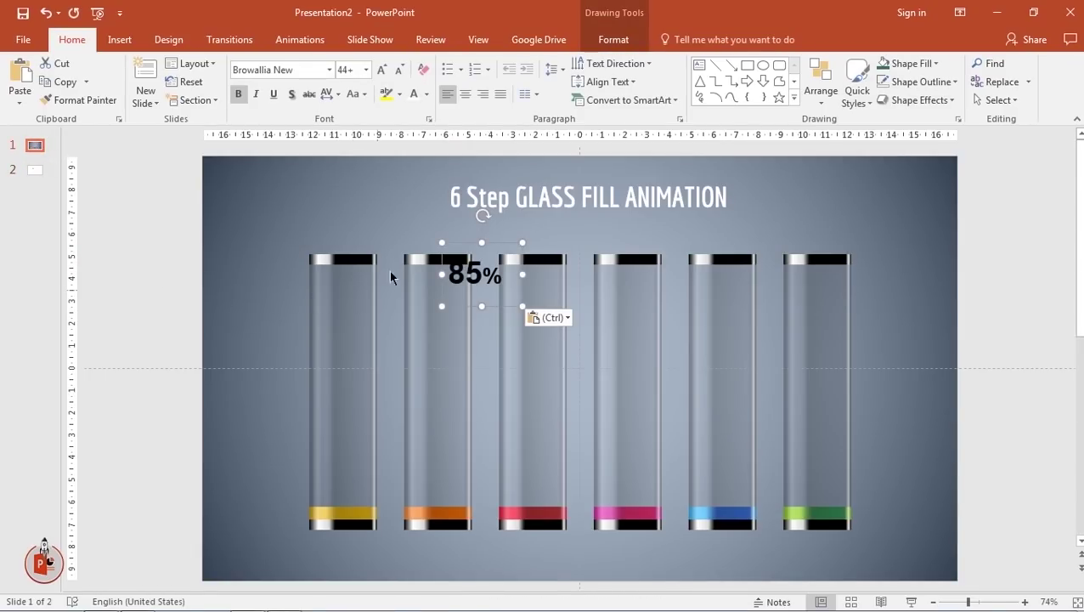
{"action": "left_click_drag", "start_coordinate": [450, 246], "coordinate": [333, 181]}
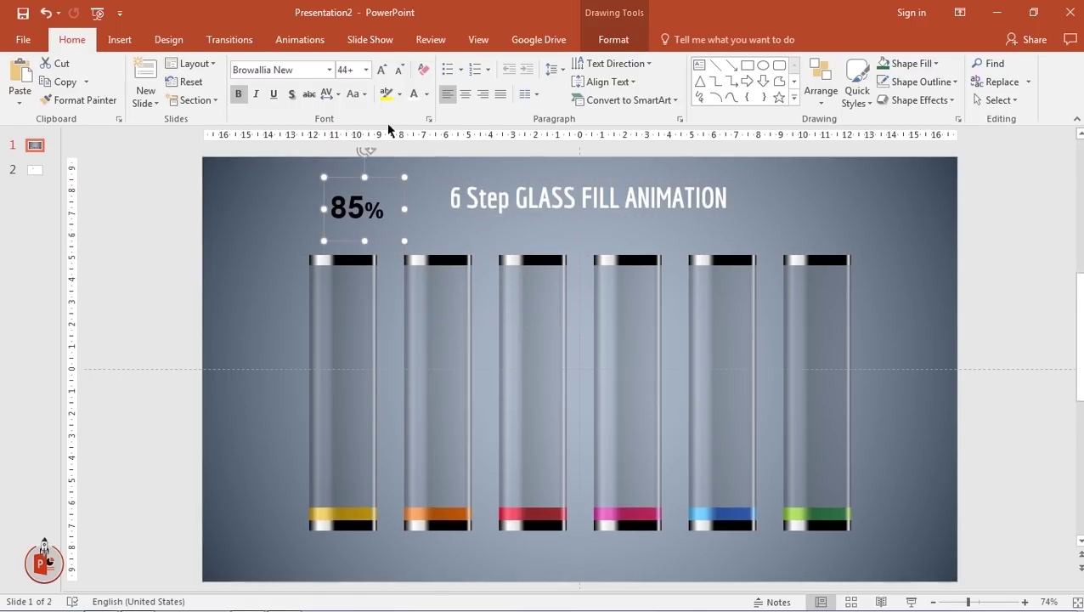
{"action": "left_click", "coordinate": [415, 96]}
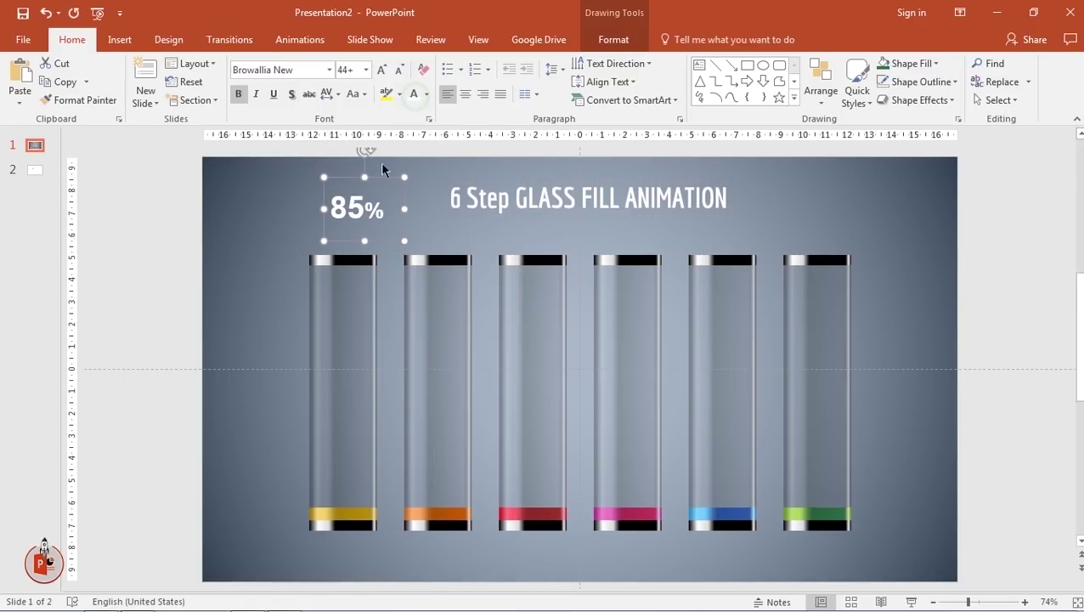
Raise the title slightly and set the 85% label just above the first tube.
{"action": "left_click", "coordinate": [448, 198]}
{"action": "left_click_drag", "start_coordinate": [464, 177], "coordinate": [468, 158]}
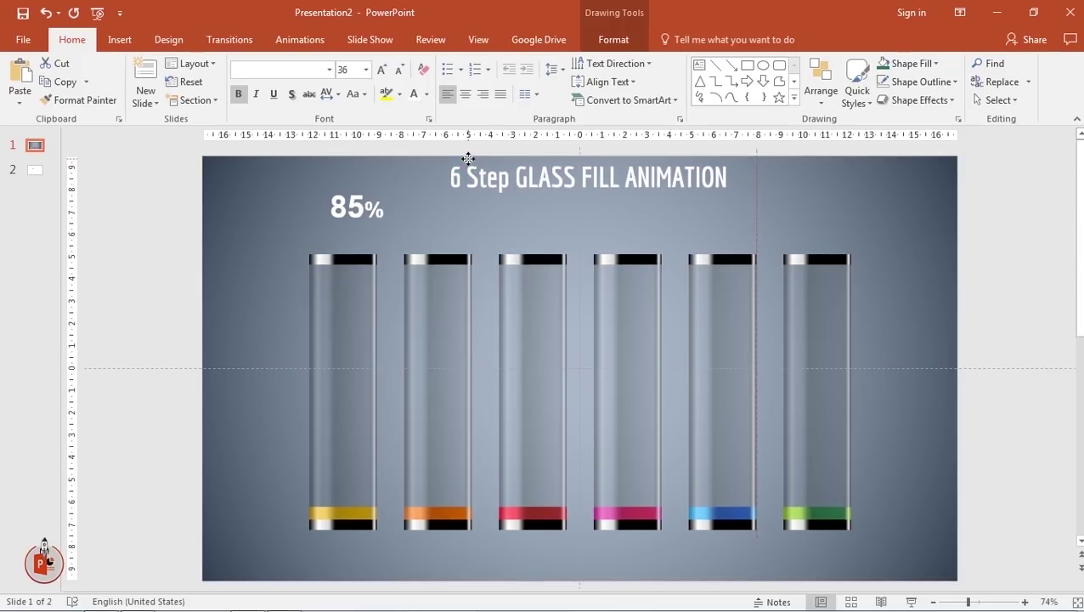
{"action": "left_click", "coordinate": [340, 182]}
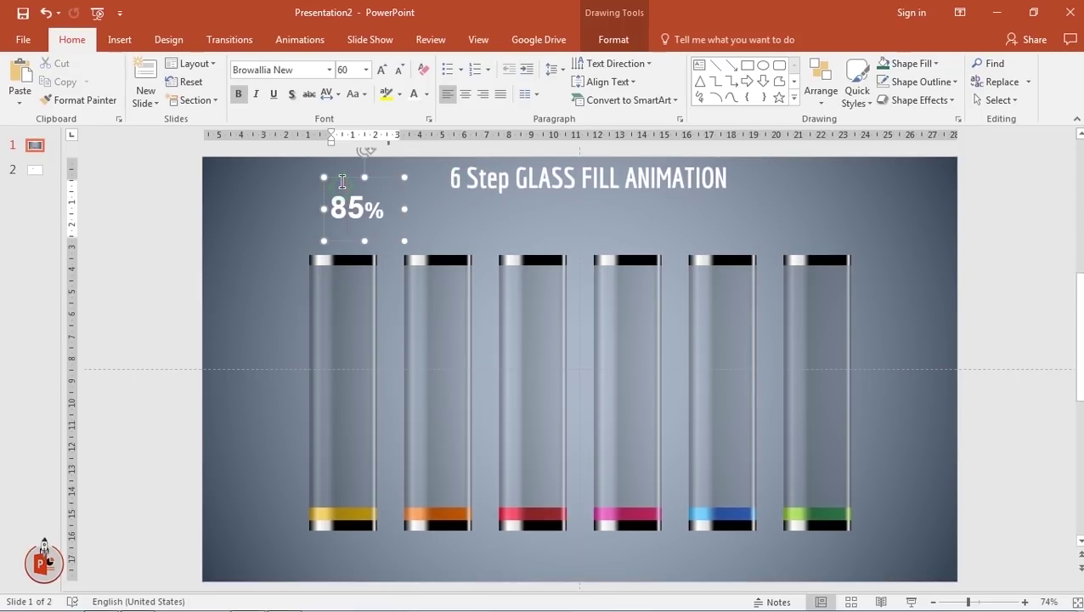
{"action": "left_click_drag", "start_coordinate": [341, 179], "coordinate": [336, 205]}
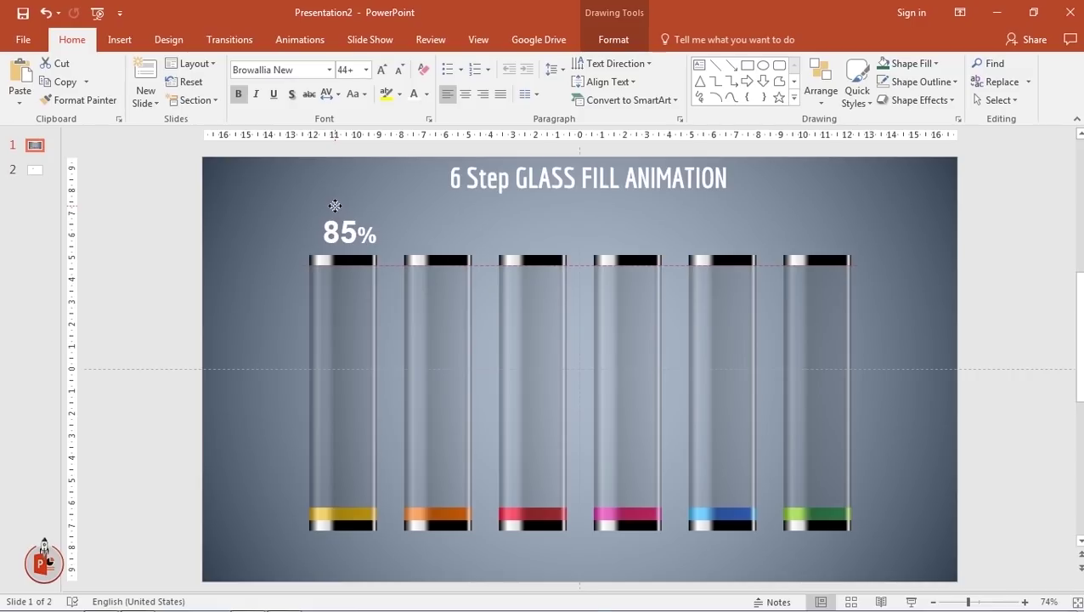
{"action": "left_click_drag", "start_coordinate": [336, 205], "coordinate": [328, 206]}
{"action": "left_click", "coordinate": [36, 170]}
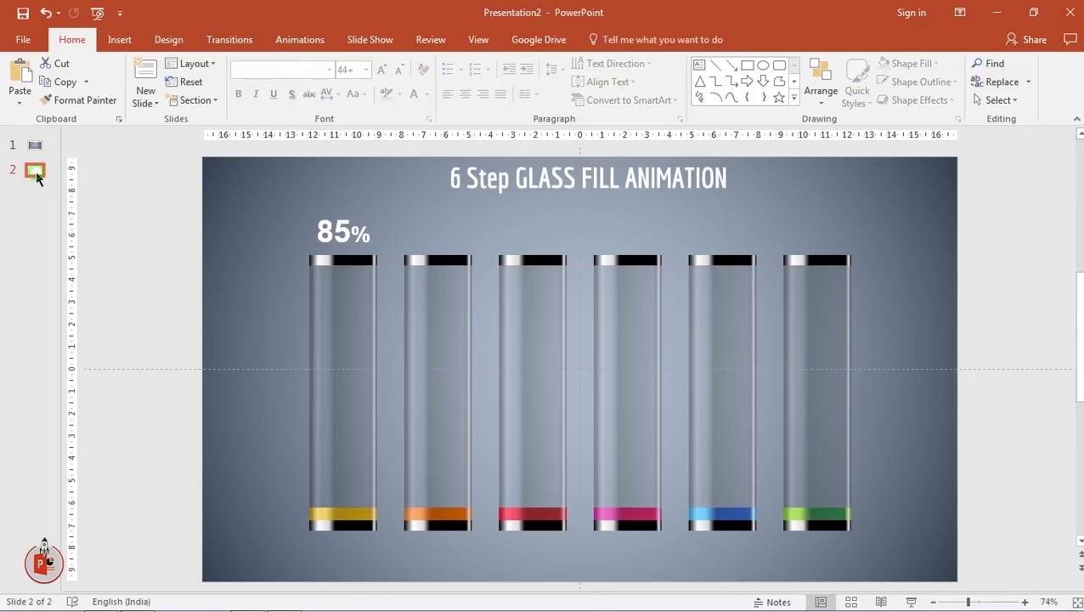
Replace the old slide 2 with a duplicate of slide 1.
{"action": "key", "text": "Delete"}
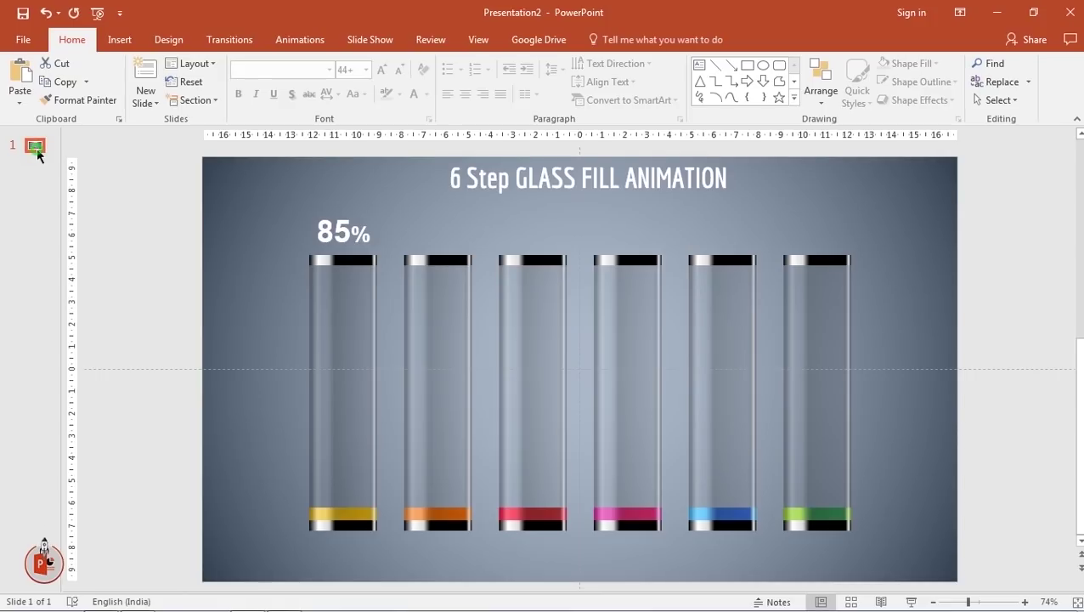
{"action": "right_click", "coordinate": [37, 149]}
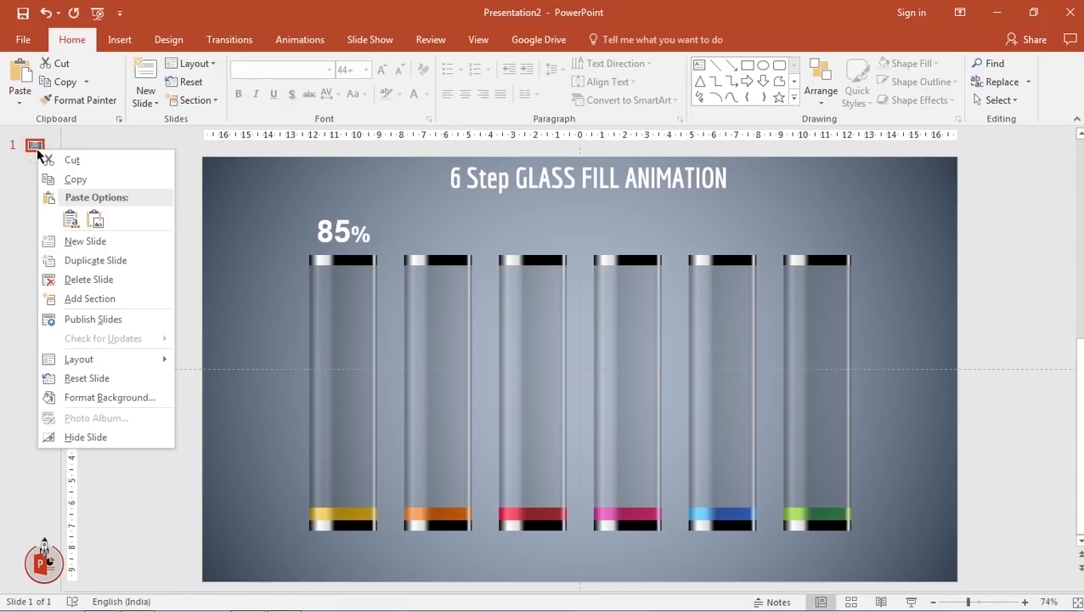
{"action": "left_click", "coordinate": [83, 261]}
{"action": "left_click", "coordinate": [339, 234]}
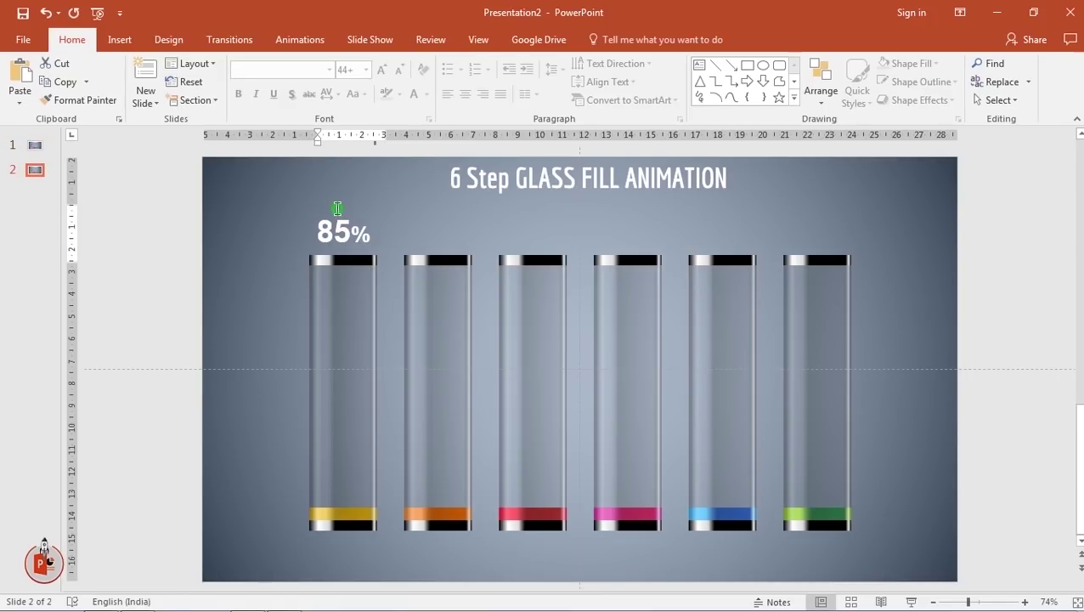
Delete the 85% label from slide 1, keeping slide 2's label in its original place.
{"action": "left_click", "coordinate": [27, 146]}
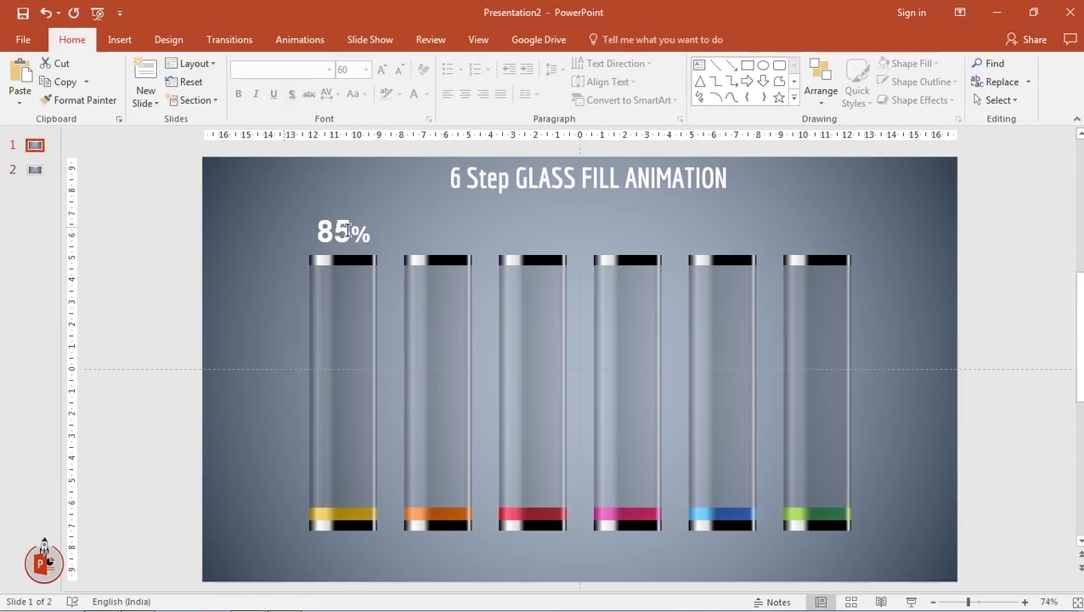
{"action": "left_click", "coordinate": [328, 209]}
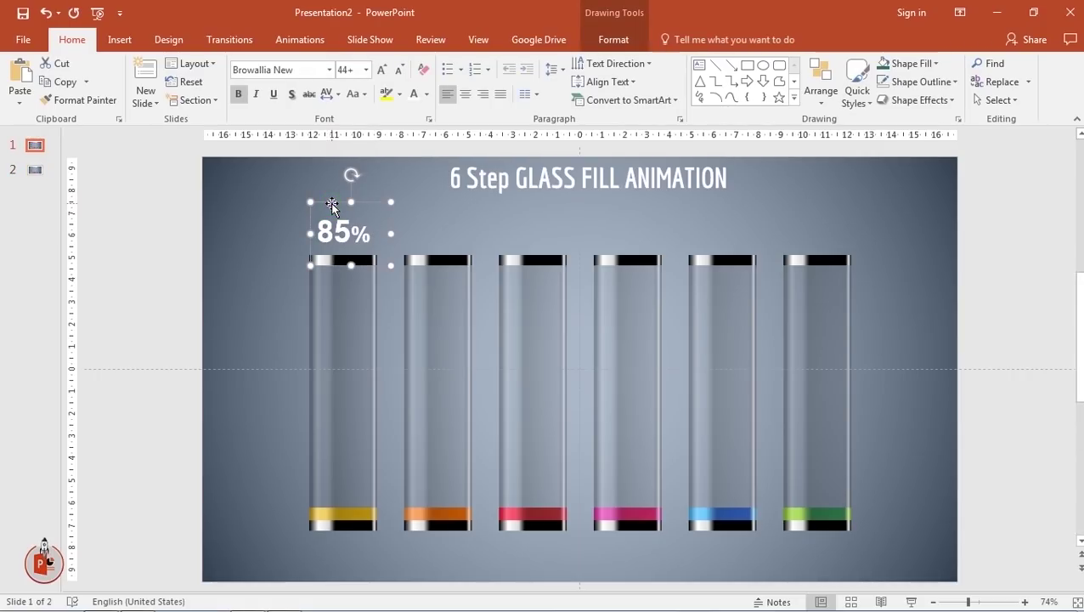
{"action": "key", "text": "Delete"}
{"action": "left_click", "coordinate": [42, 170]}
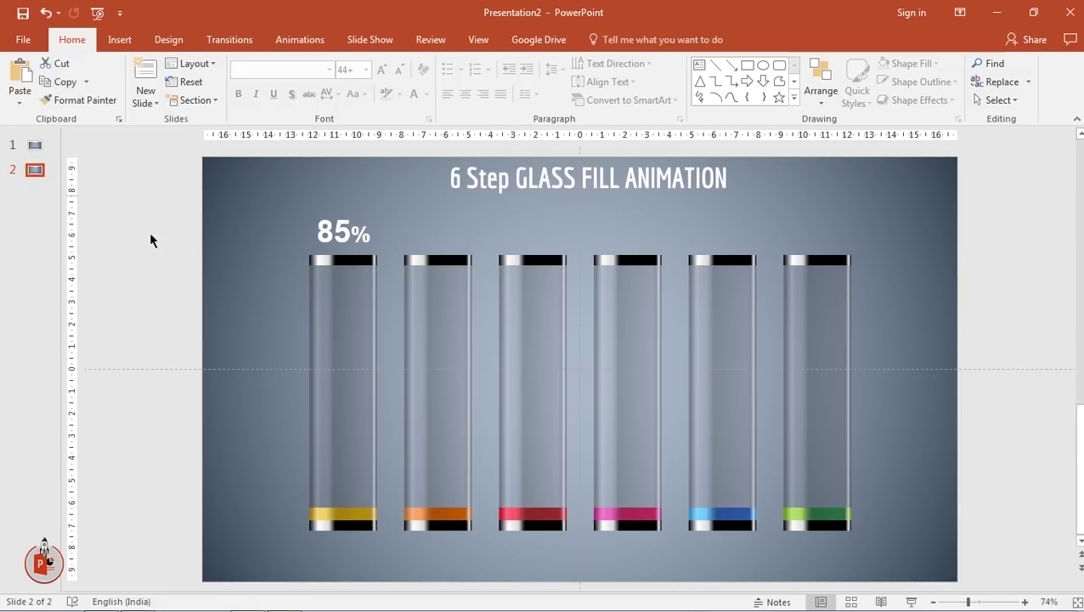
{"action": "left_click", "coordinate": [339, 213]}
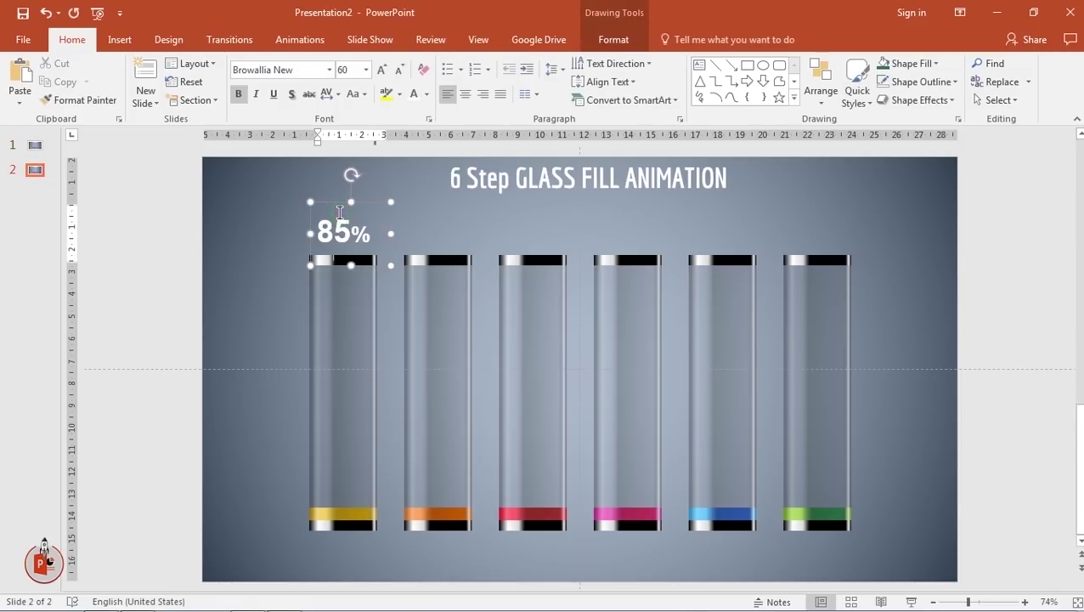
{"action": "left_click_drag", "start_coordinate": [337, 204], "coordinate": [343, 206]}
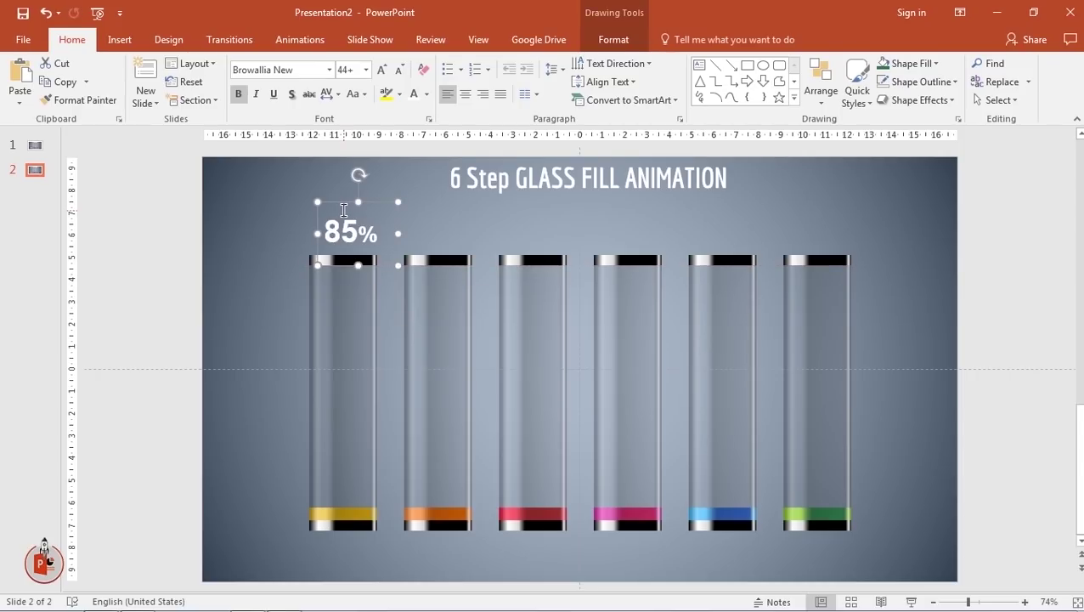
{"action": "key", "text": "ctrl+z"}
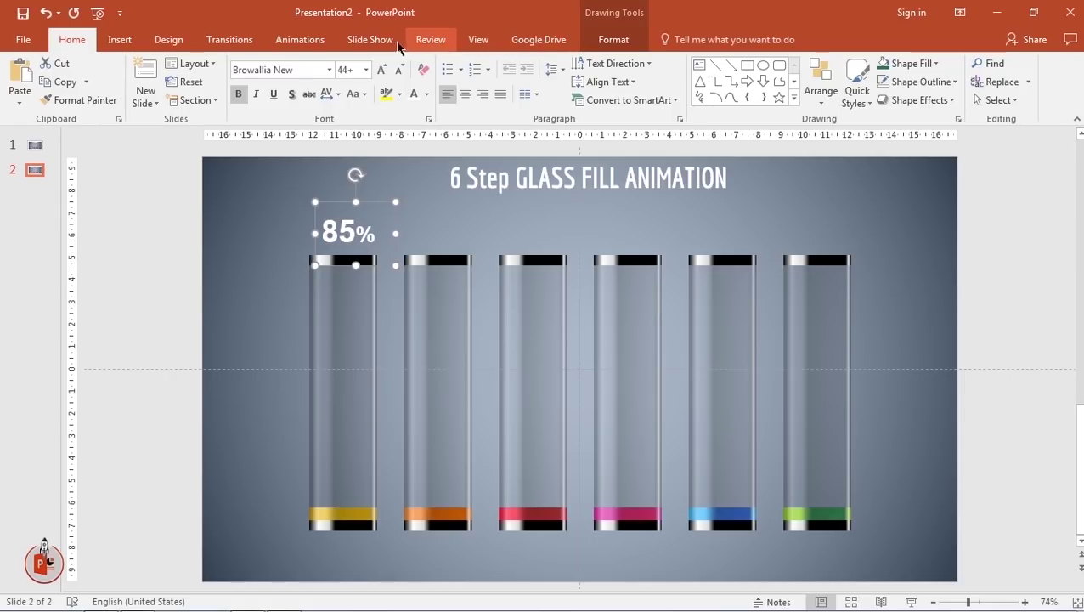
Using the Selection Pane, stretch the first tube's gold Fill shape to 9.68 cm, about 85% full.
{"action": "left_click", "coordinate": [317, 42]}
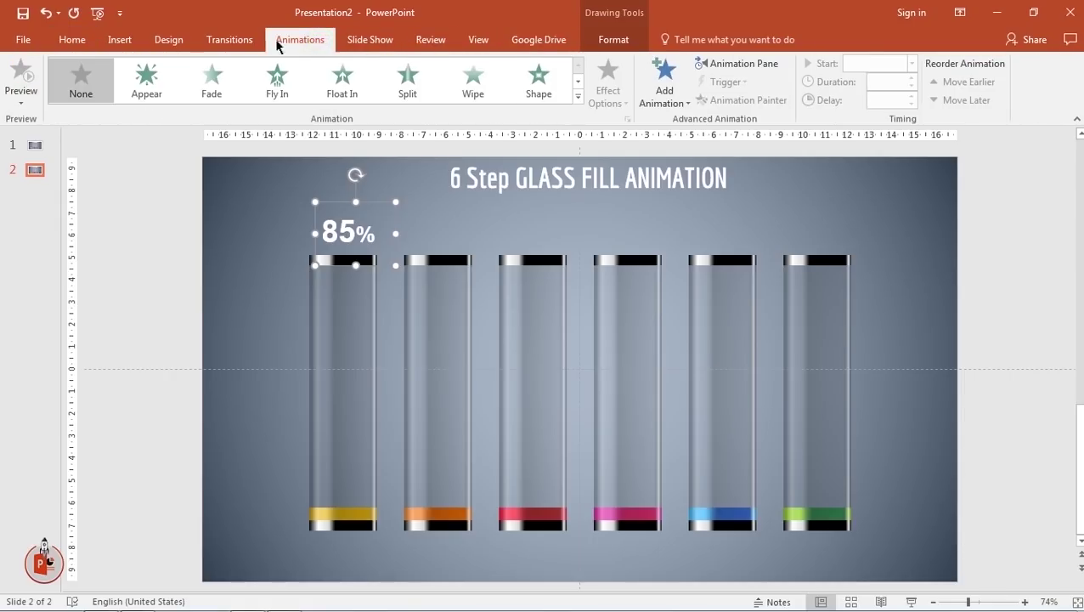
{"action": "left_click", "coordinate": [89, 39]}
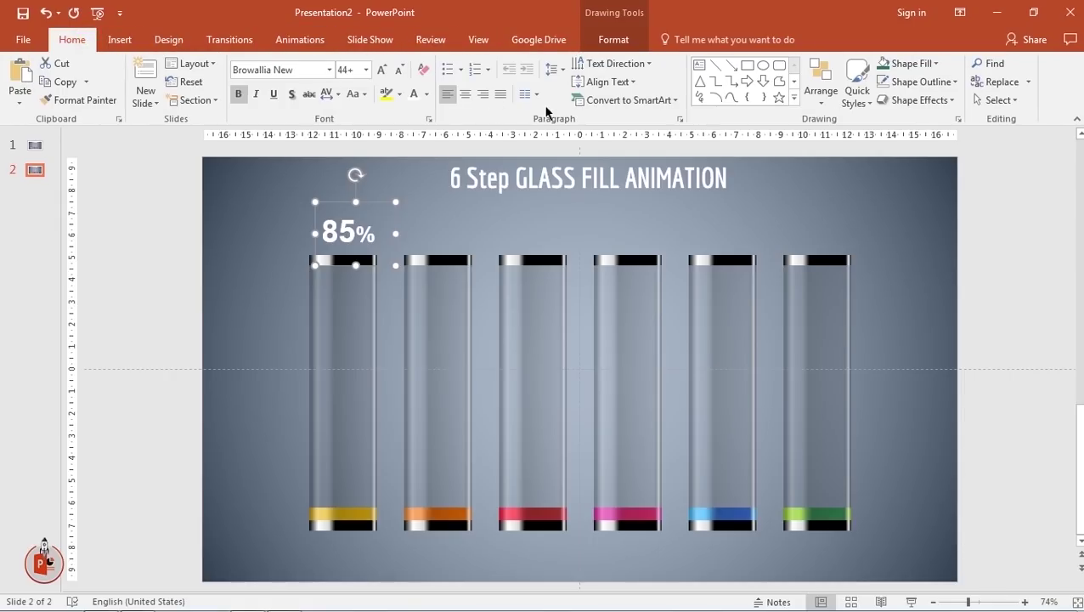
{"action": "left_click", "coordinate": [611, 48]}
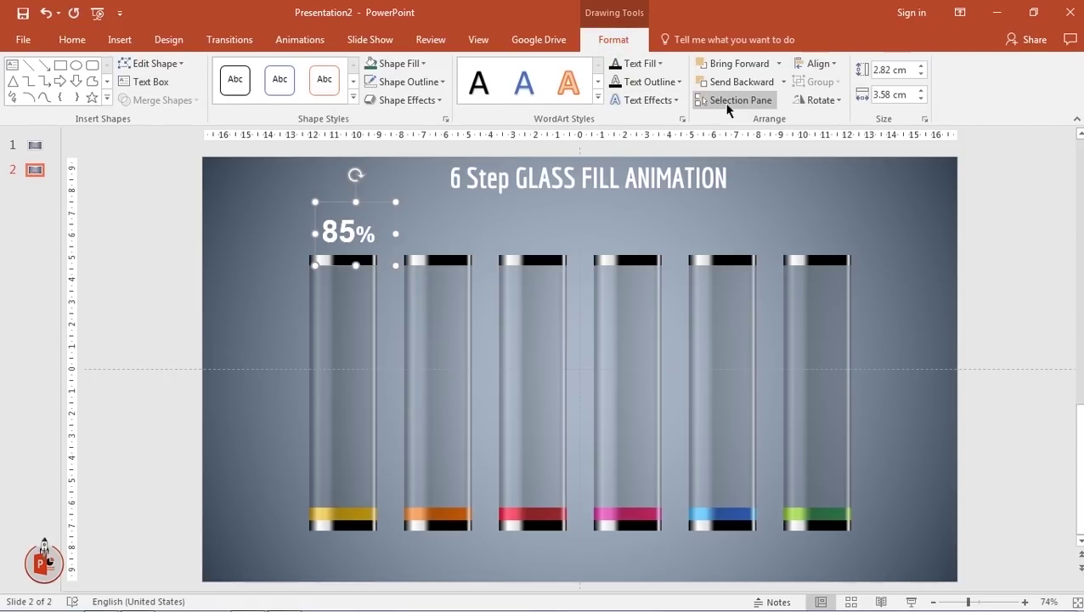
{"action": "left_click", "coordinate": [730, 100]}
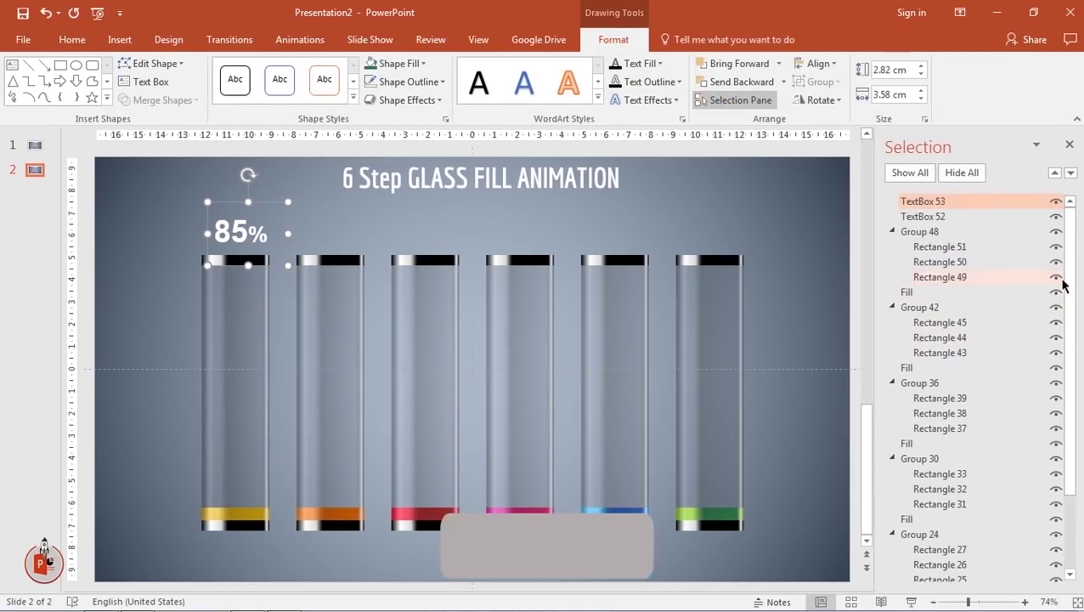
{"action": "left_click_drag", "start_coordinate": [1067, 283], "coordinate": [1067, 356]}
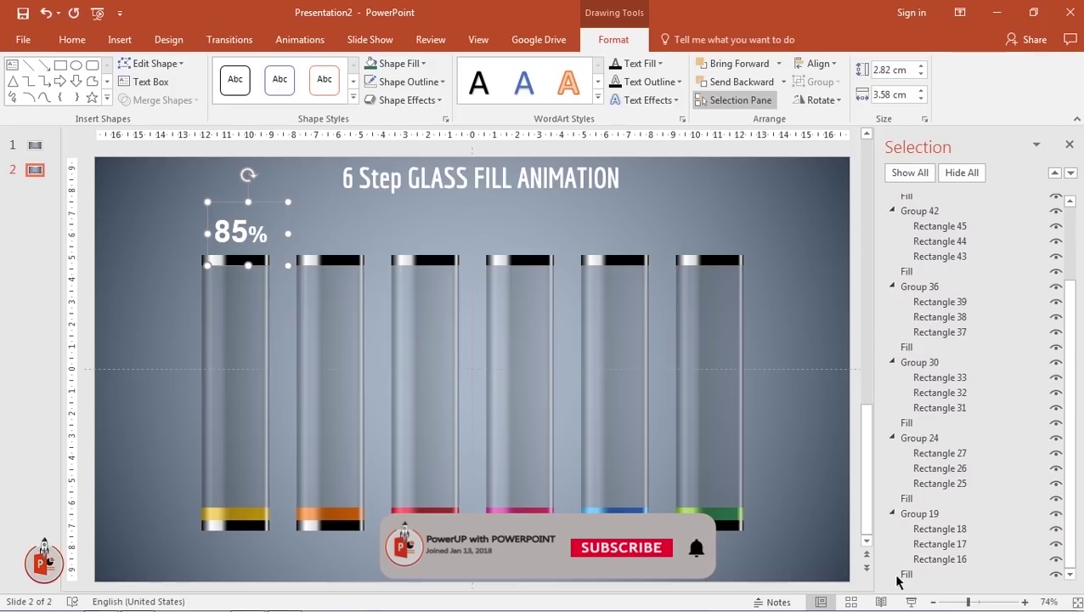
{"action": "left_click", "coordinate": [907, 574]}
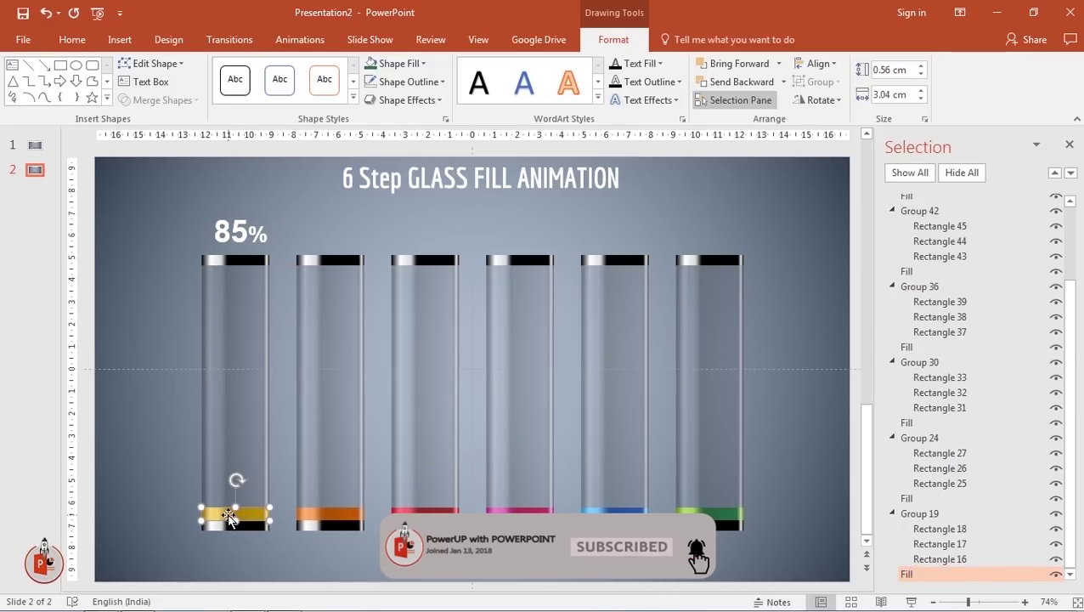
{"action": "mouse_move", "coordinate": [235, 507]}
{"action": "left_mouse_down"}
{"action": "mouse_move", "coordinate": [246, 286]}
{"action": "mouse_move", "coordinate": [245, 305]}
{"action": "left_mouse_up"}
{"action": "left_click", "coordinate": [176, 305]}
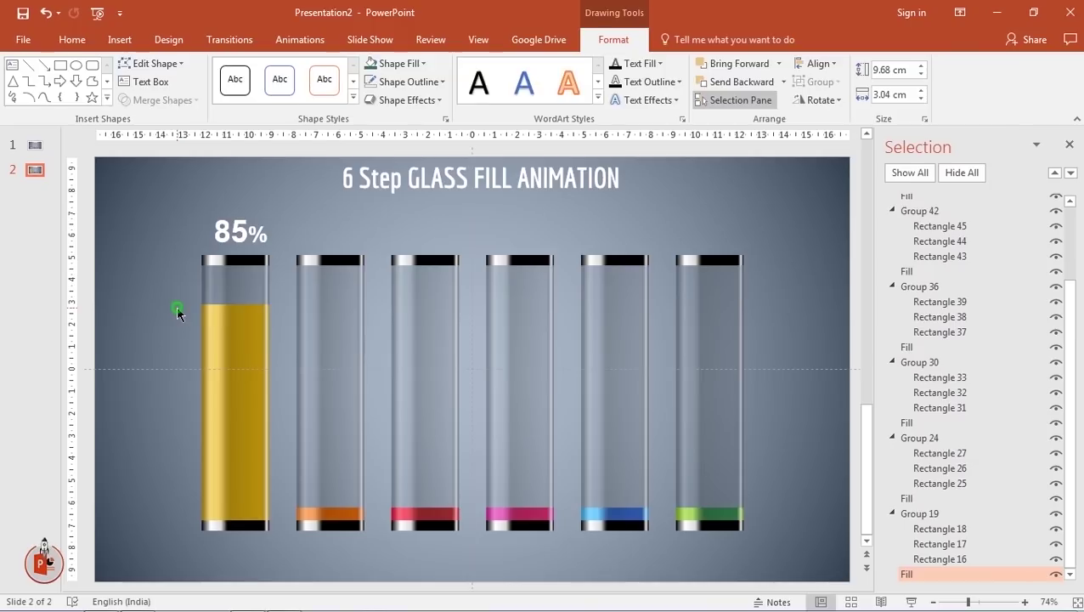
Give the 85% label a Zoom entrance starting After Previous with a 00.25 duration.
{"action": "right_click", "coordinate": [36, 170]}
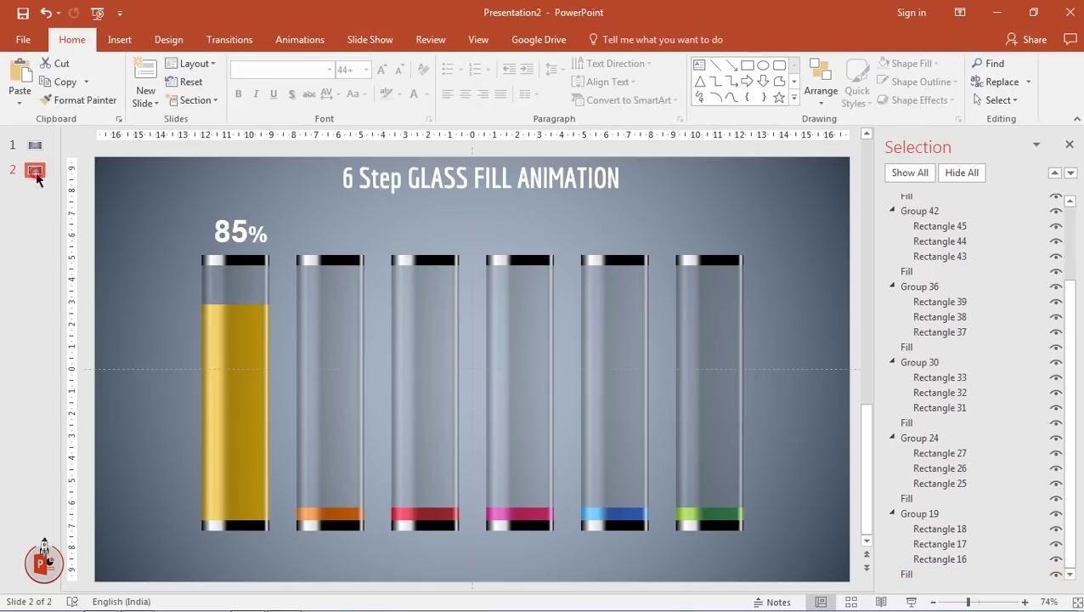
{"action": "left_click", "coordinate": [204, 161]}
{"action": "left_click", "coordinate": [247, 209]}
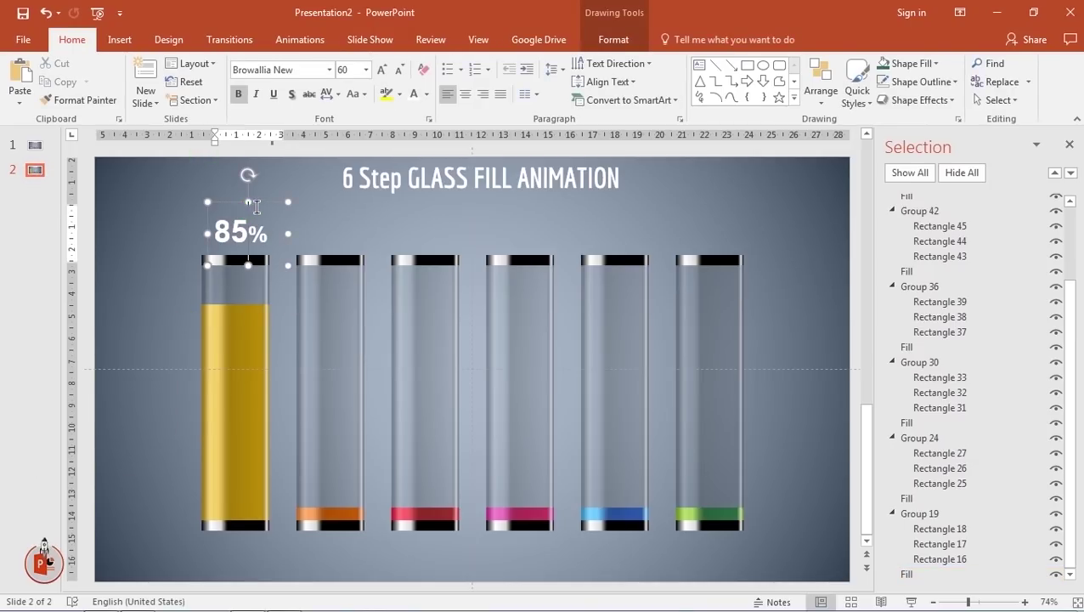
{"action": "left_click", "coordinate": [300, 43]}
{"action": "left_click", "coordinate": [578, 96]}
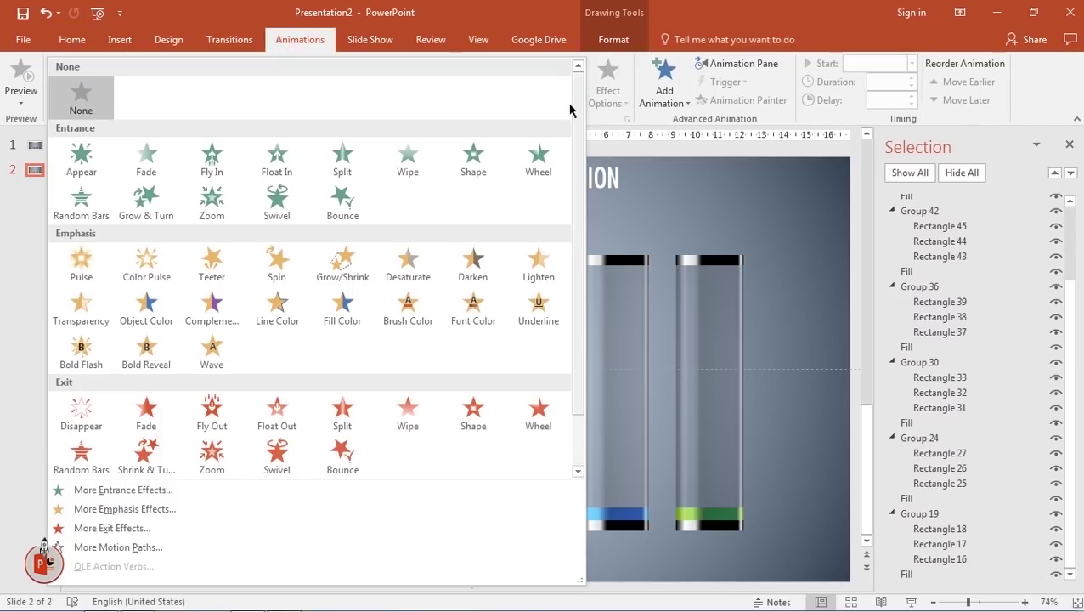
{"action": "left_click", "coordinate": [213, 207]}
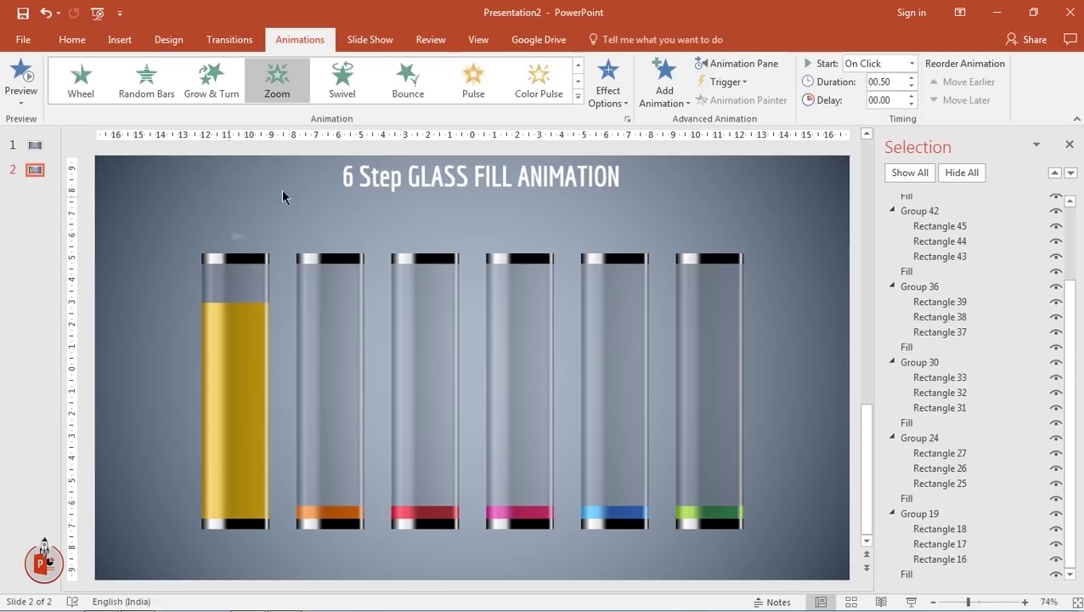
{"action": "left_click", "coordinate": [911, 64]}
{"action": "left_click", "coordinate": [866, 110]}
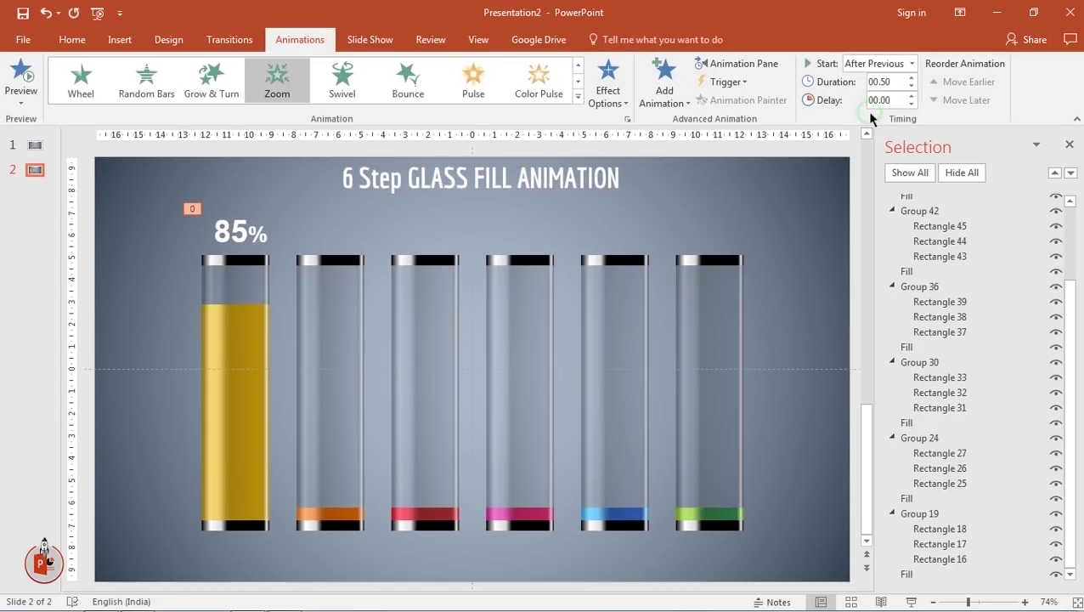
{"action": "left_click", "coordinate": [910, 86]}
{"action": "left_click", "coordinate": [1069, 145]}
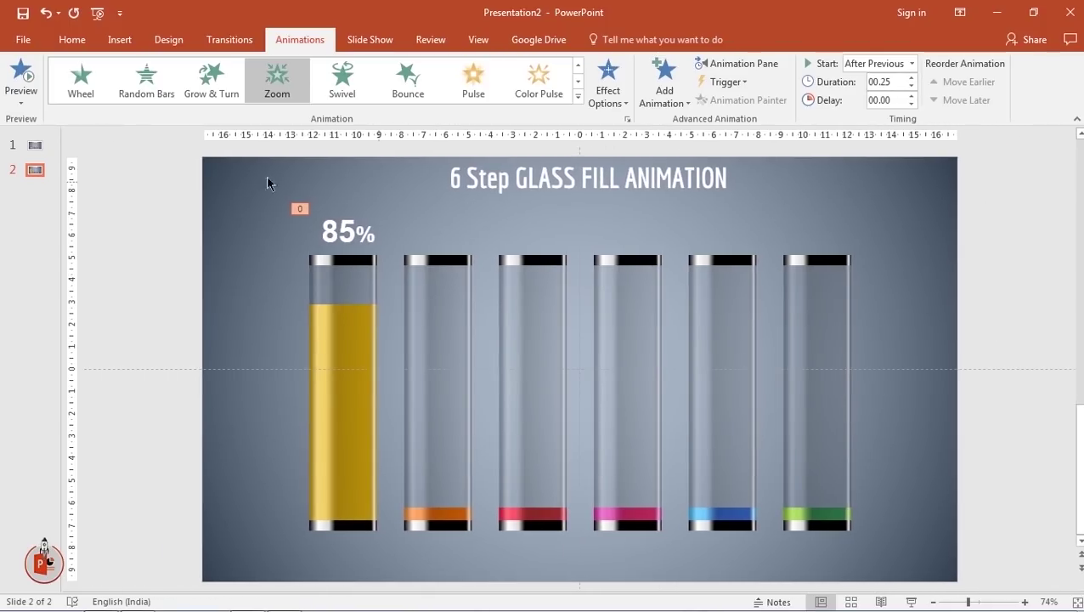
{"action": "right_click", "coordinate": [38, 172]}
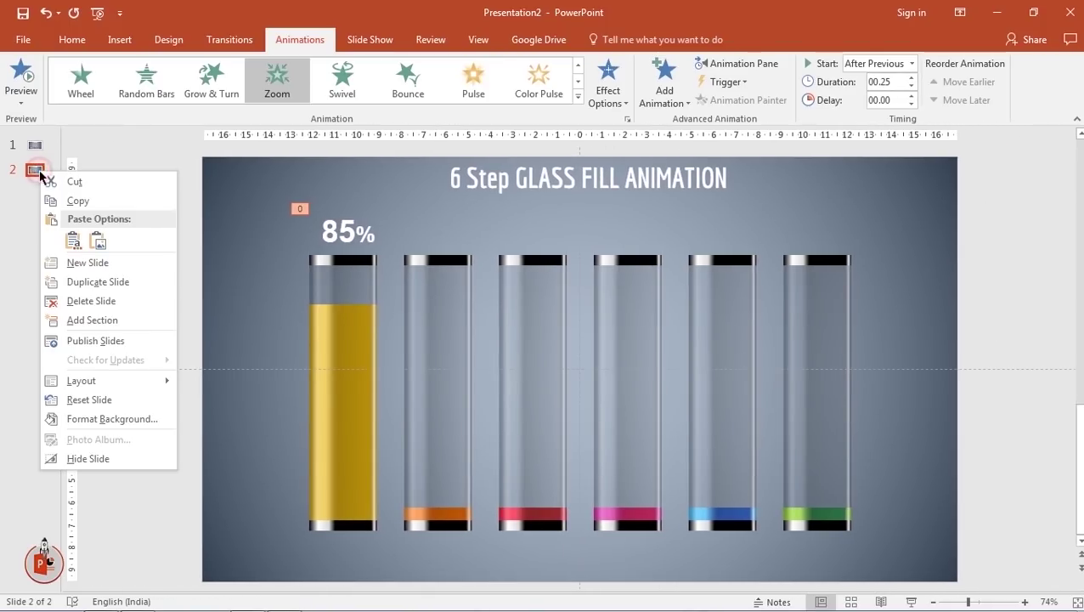
Duplicate slide 2, then copy the 85% label over the second tube and retype it as 50%.
{"action": "left_click", "coordinate": [92, 273]}
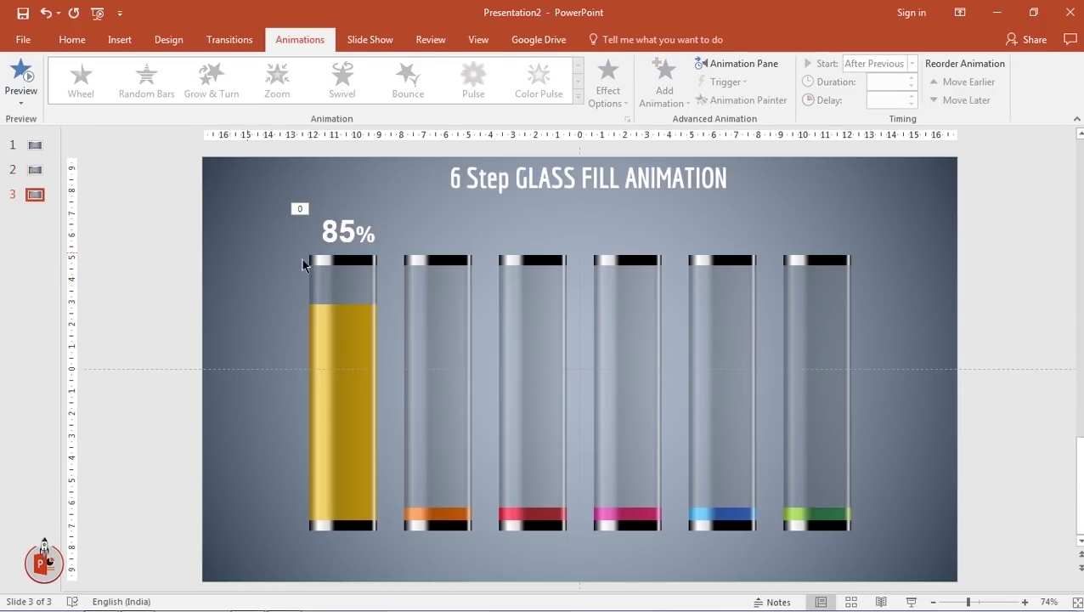
{"action": "left_click", "coordinate": [343, 215]}
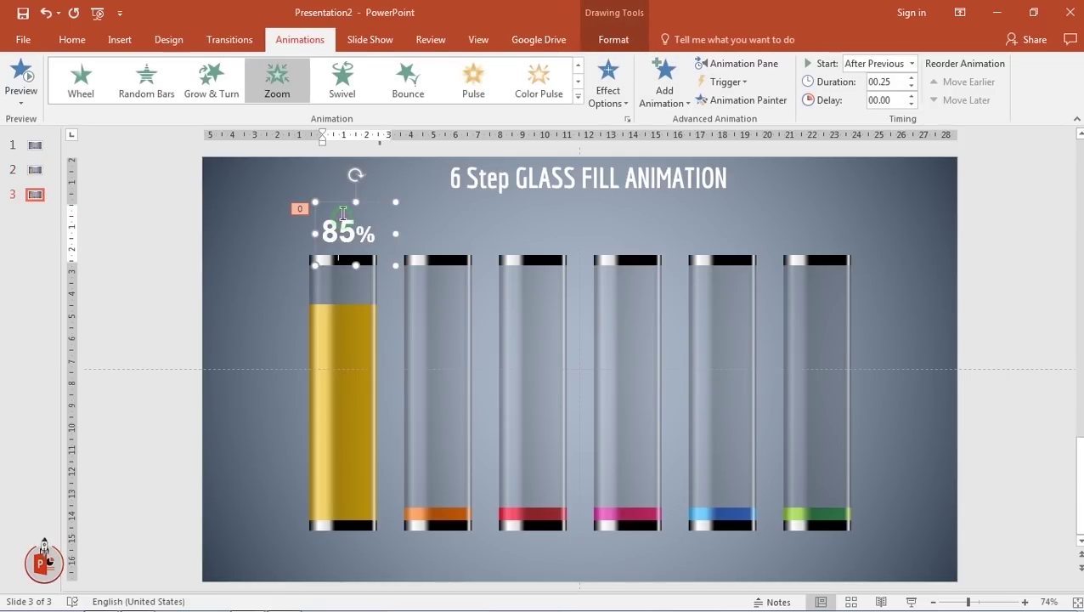
{"action": "mouse_move", "coordinate": [343, 203]}
{"action": "left_mouse_down"}
{"action": "mouse_move", "coordinate": [431, 203]}
{"action": "mouse_move", "coordinate": [415, 231]}
{"action": "left_mouse_up"}
{"action": "left_click", "coordinate": [429, 231]}
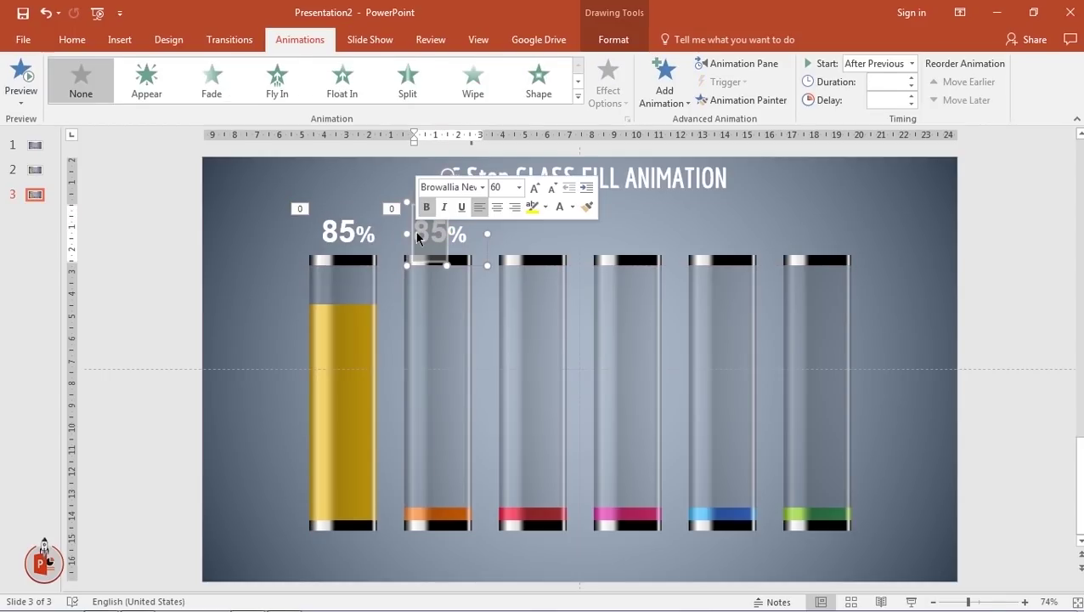
{"action": "type", "text": "50"}
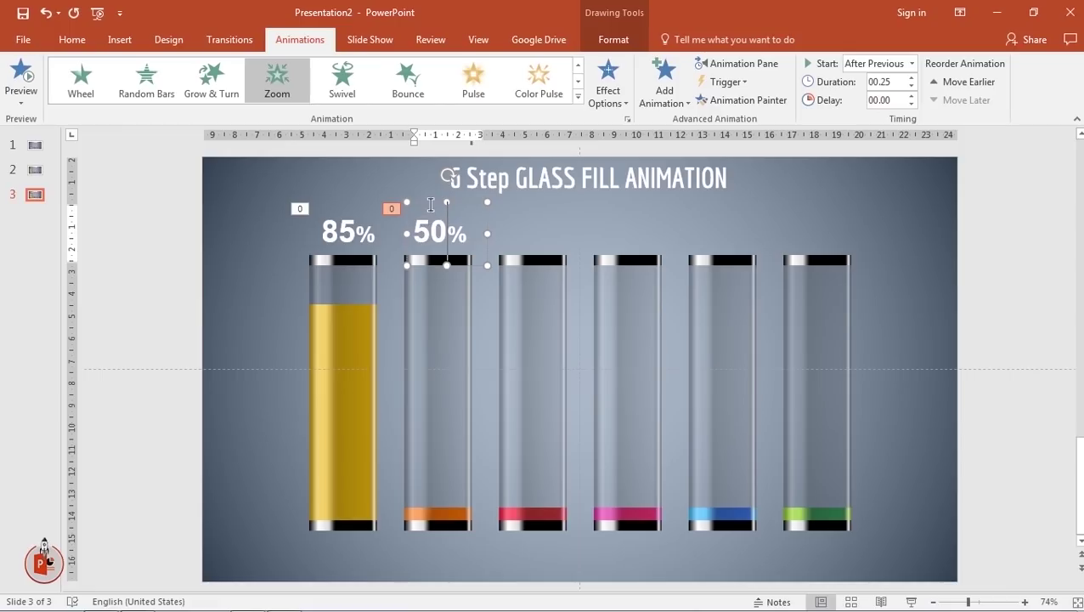
{"action": "left_click", "coordinate": [431, 206]}
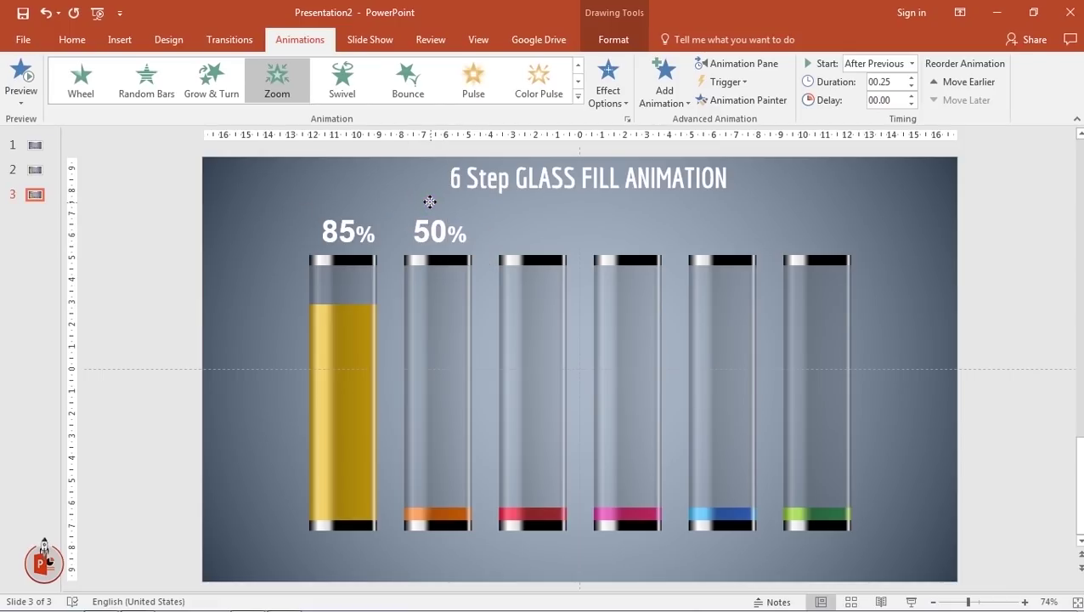
{"action": "left_click_drag", "start_coordinate": [429, 202], "coordinate": [428, 202]}
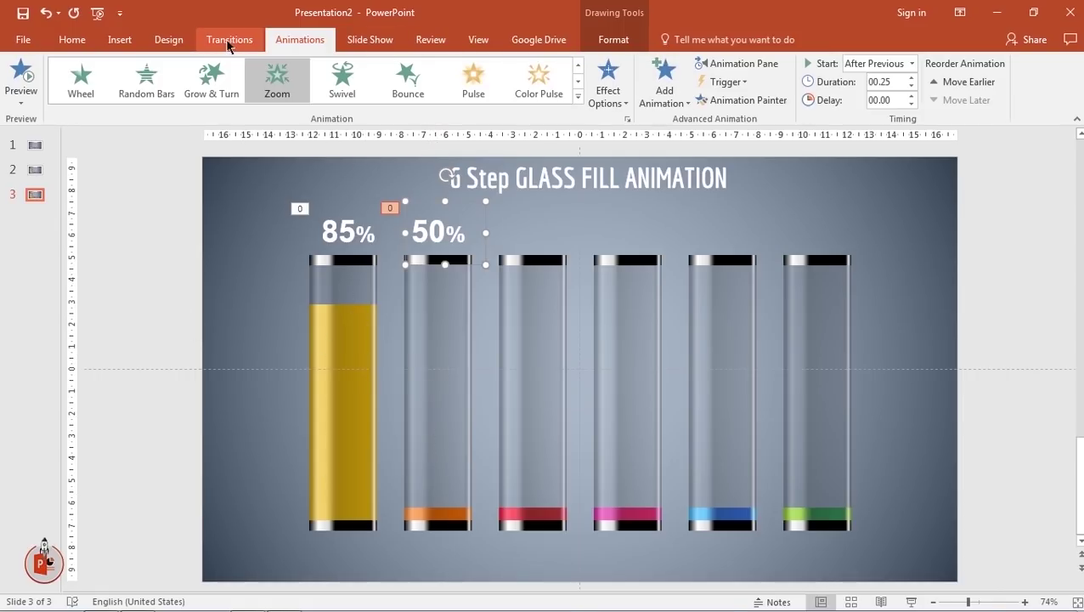
Stretch the second tube's orange Fill shape to 6.17 cm, roughly half full, then review the 50% label's animation.
{"action": "left_click", "coordinate": [621, 42]}
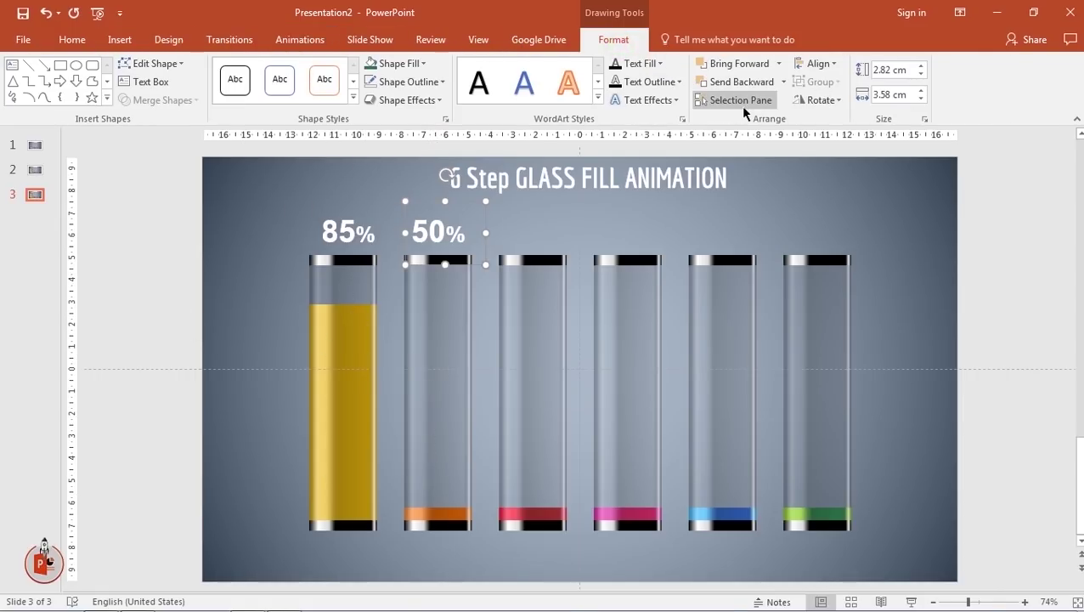
{"action": "left_click", "coordinate": [744, 103]}
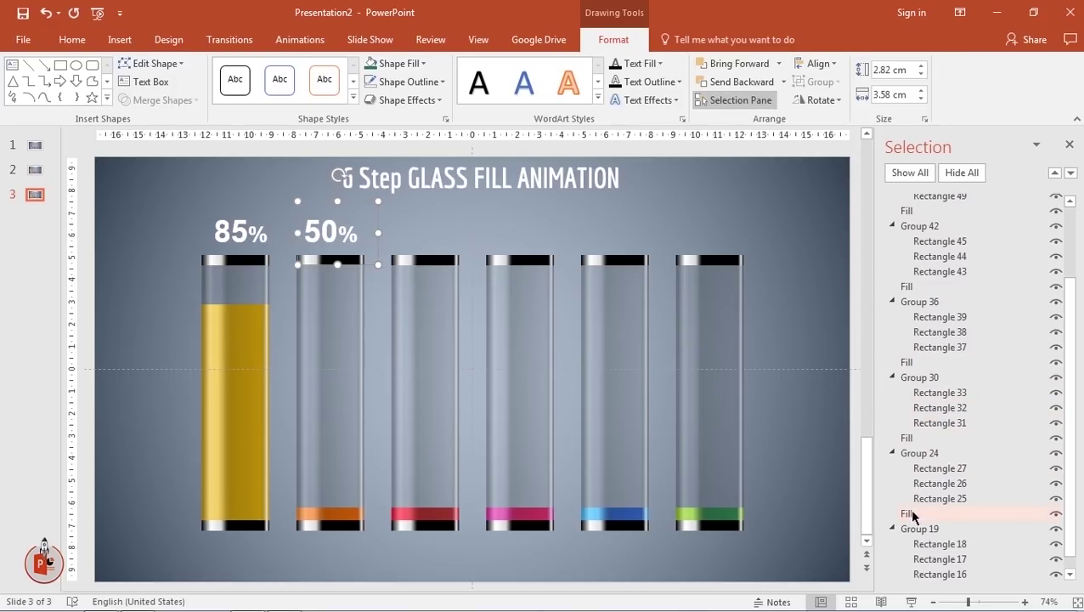
{"action": "left_click", "coordinate": [909, 514]}
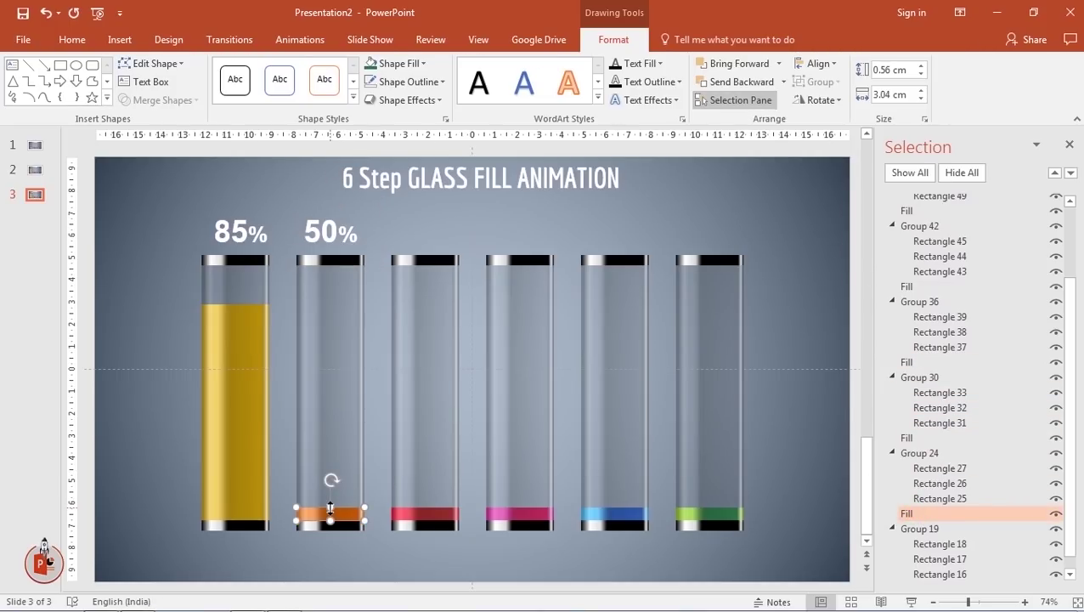
{"action": "left_click_drag", "start_coordinate": [329, 508], "coordinate": [339, 382]}
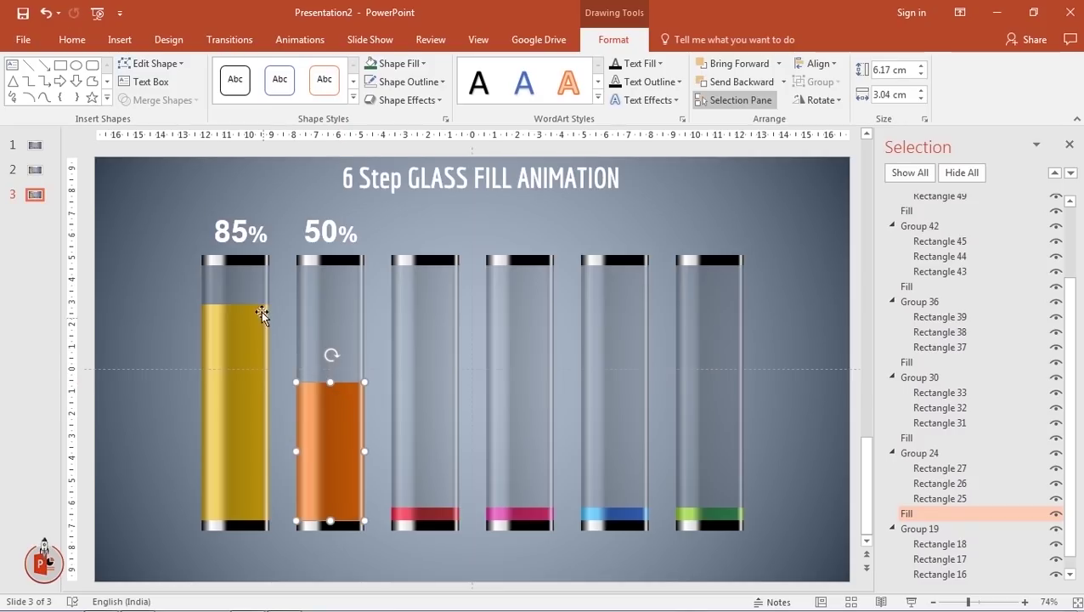
{"action": "left_click", "coordinate": [34, 197]}
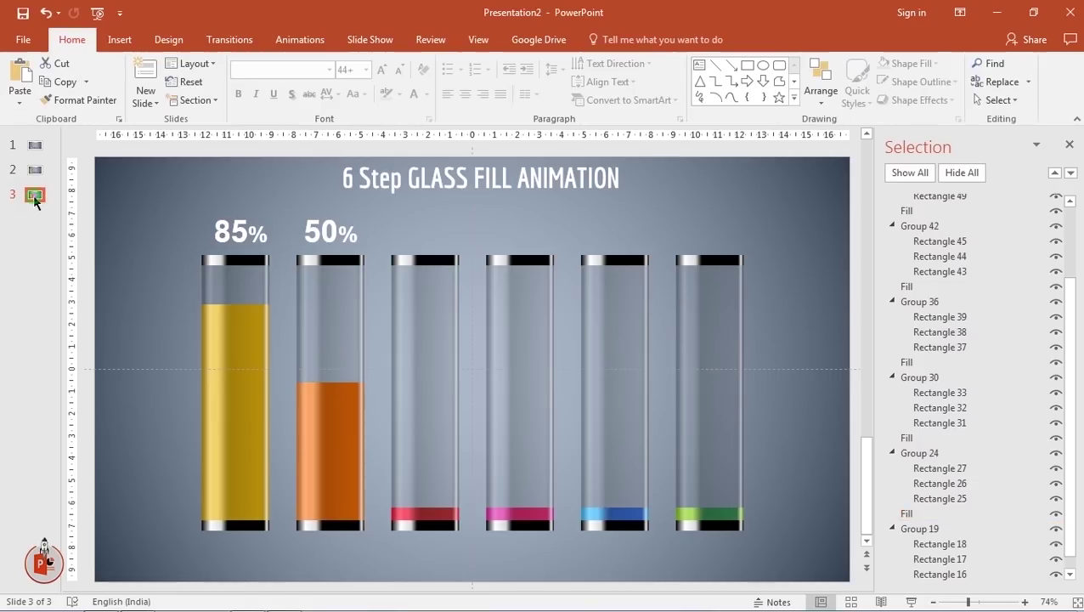
{"action": "left_click", "coordinate": [313, 211]}
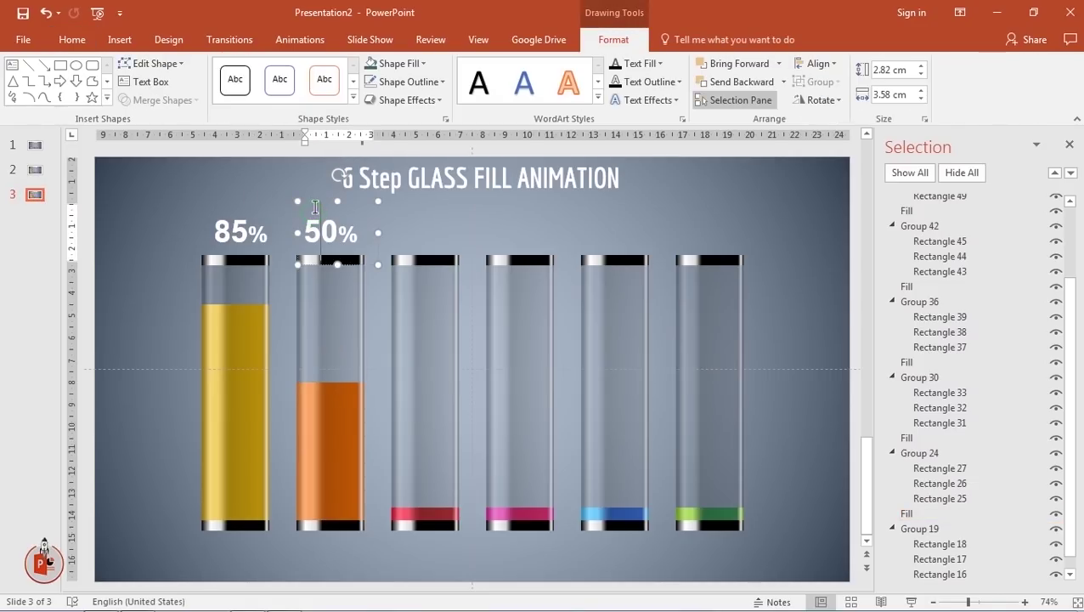
{"action": "left_click", "coordinate": [312, 40]}
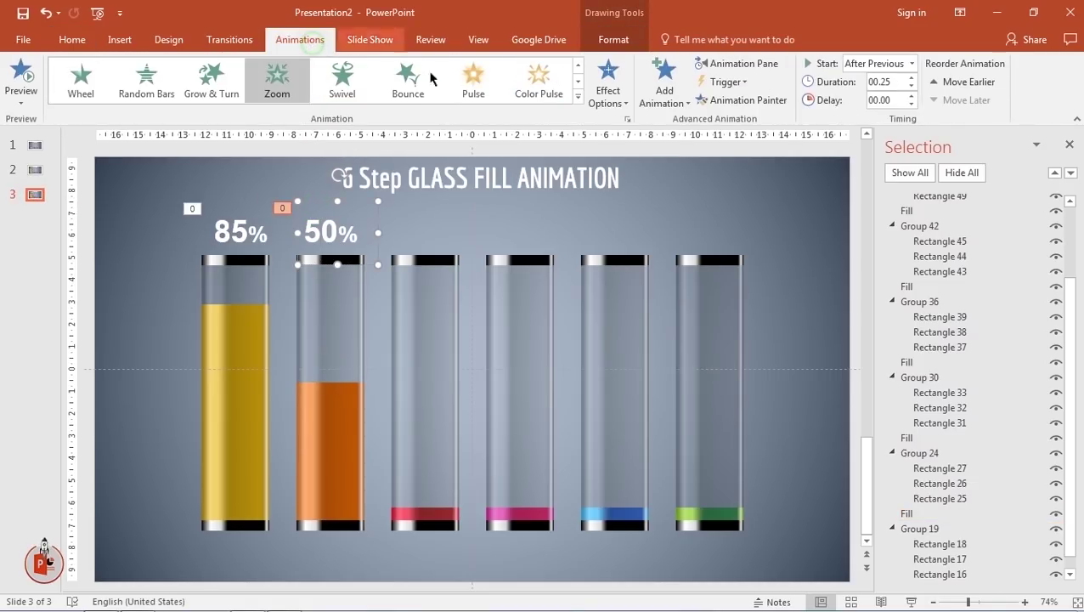
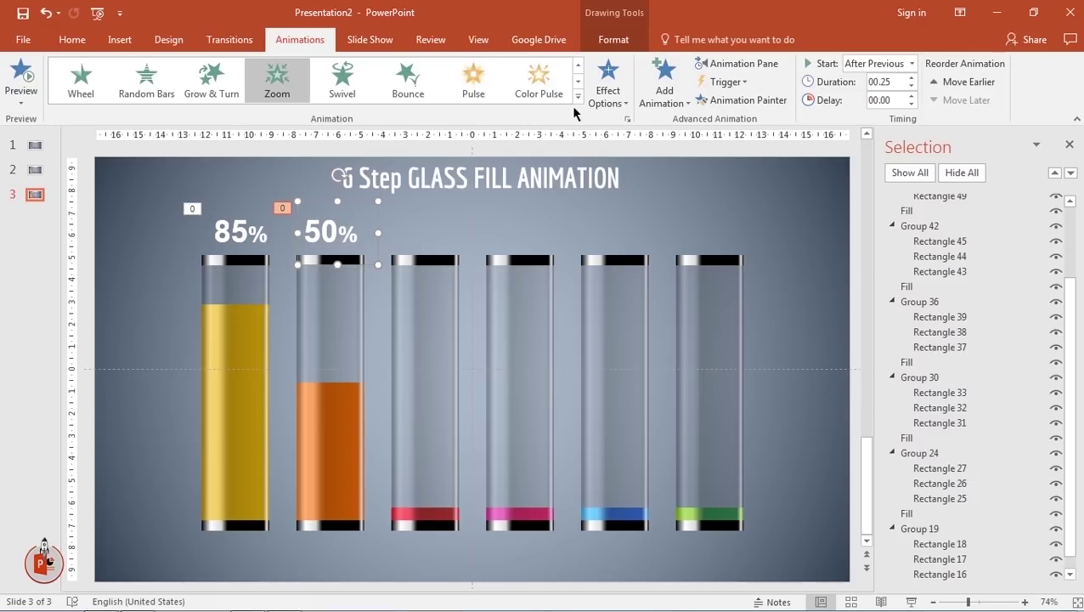
Duplicate slide 3 and copy the 50% label above the third glass.
{"action": "right_click", "coordinate": [40, 199]}
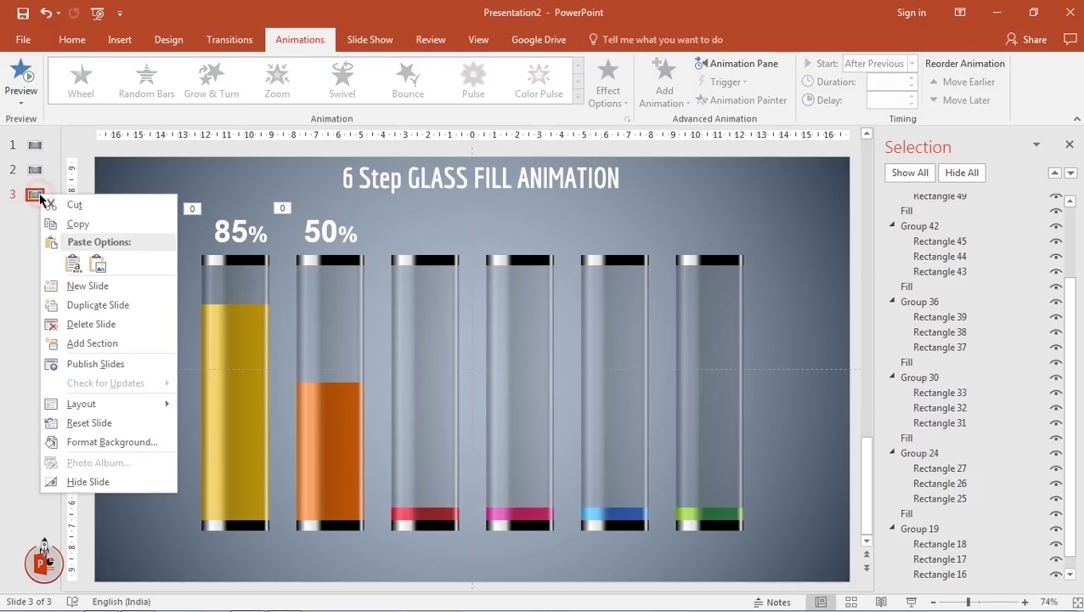
{"action": "left_click", "coordinate": [74, 306]}
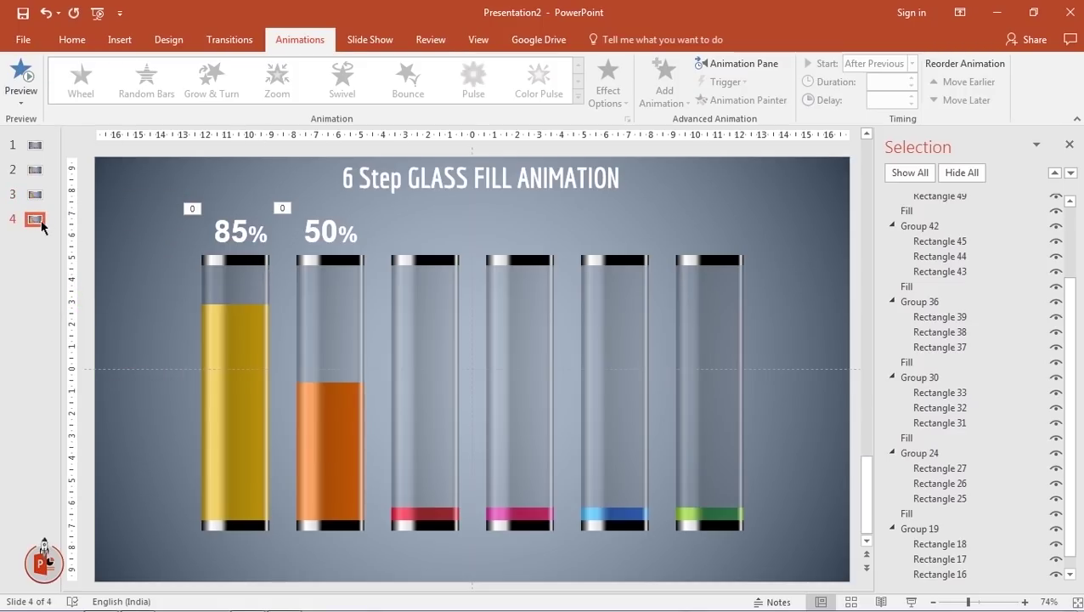
{"action": "left_click", "coordinate": [336, 212]}
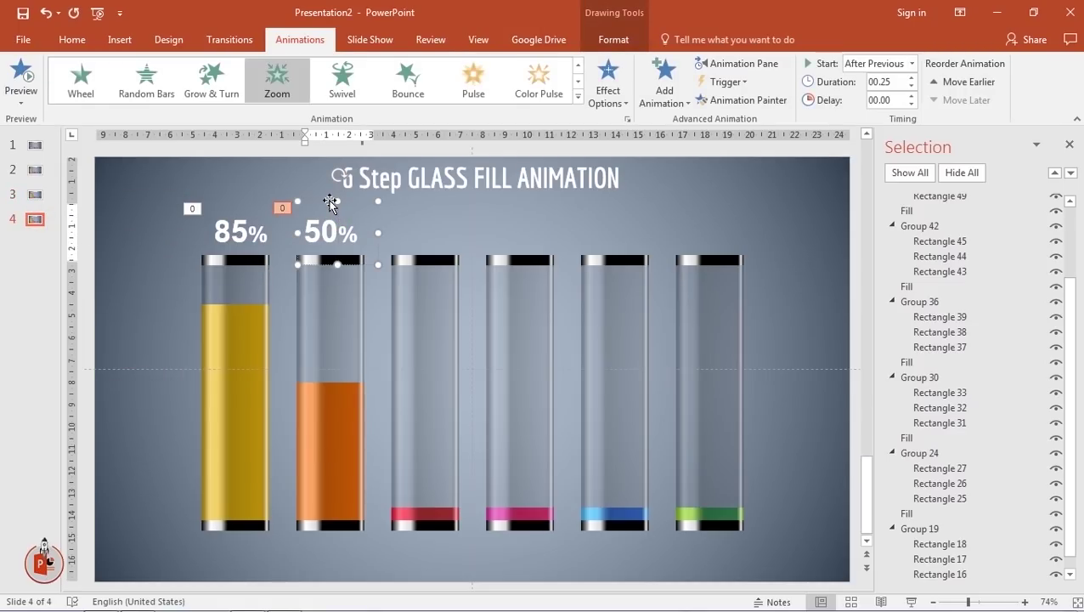
{"action": "left_click_drag", "start_coordinate": [330, 204], "coordinate": [423, 205]}
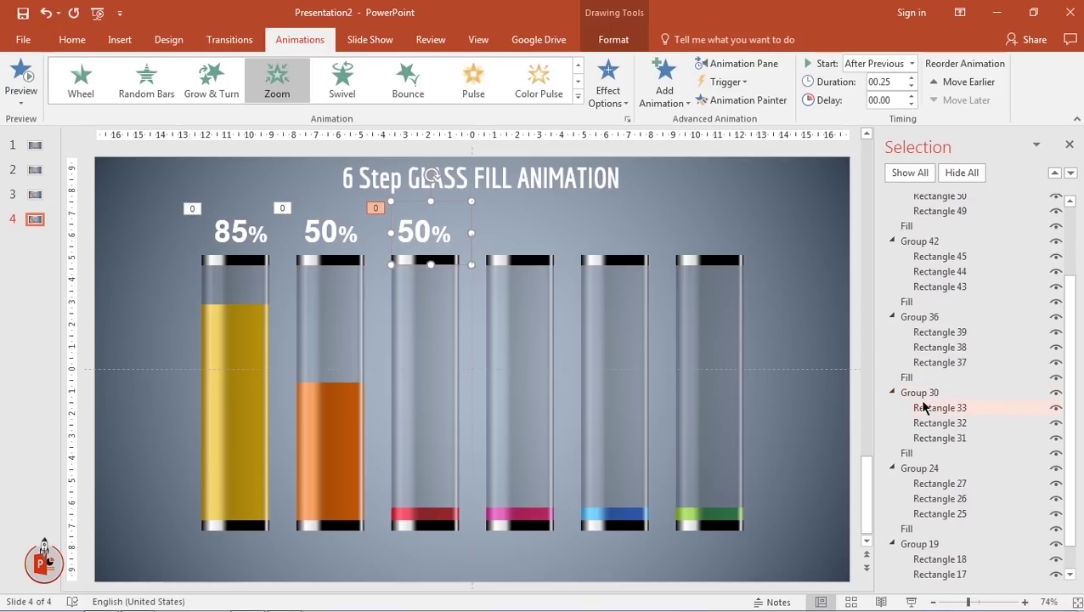
Raise the third glass's red fill nearly to the top and change the copied label to 90%.
{"action": "left_click", "coordinate": [910, 454]}
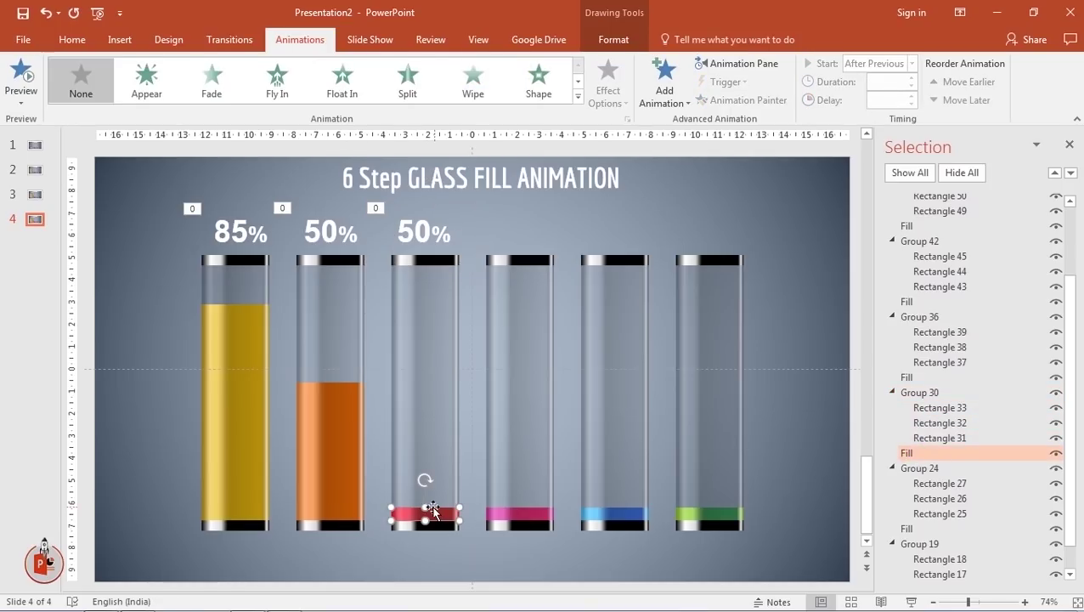
{"action": "left_click_drag", "start_coordinate": [427, 509], "coordinate": [422, 281]}
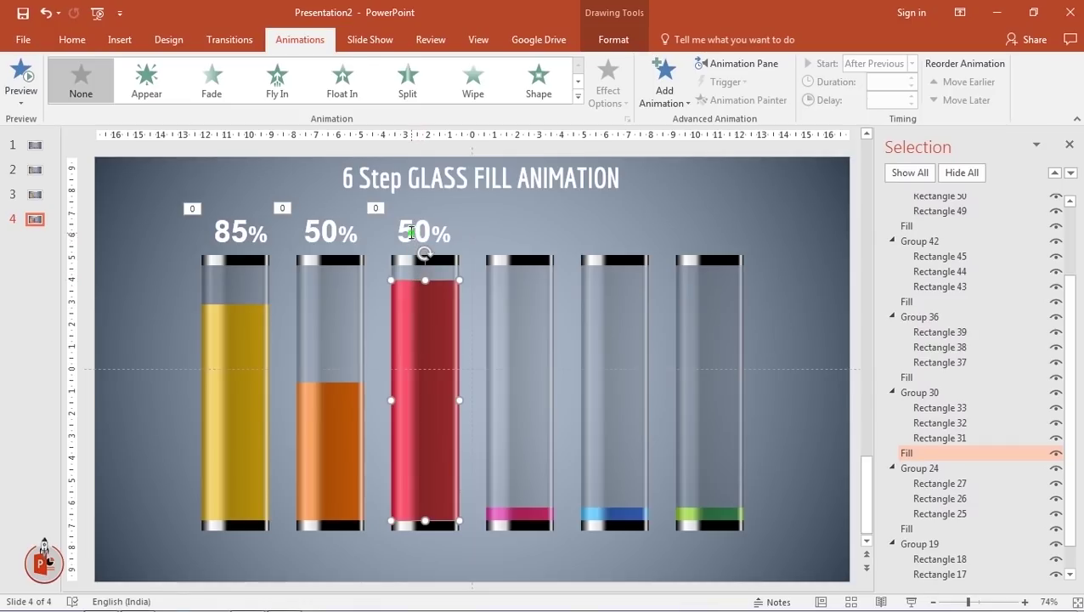
{"action": "left_click", "coordinate": [411, 234]}
{"action": "key", "text": "BackSpace"}
{"action": "type", "text": "9"}
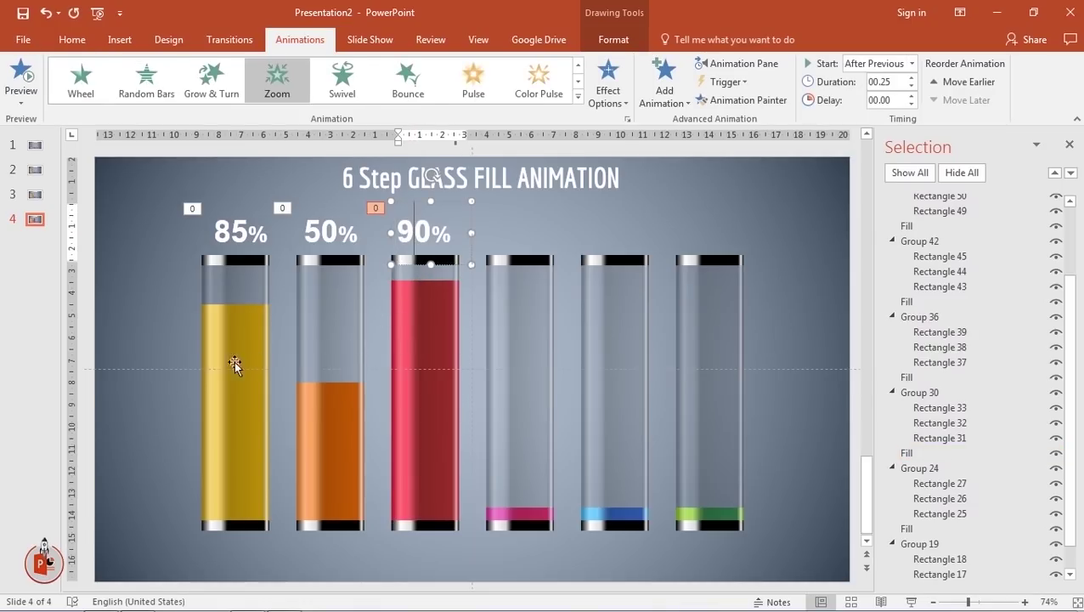
{"action": "left_click", "coordinate": [37, 226]}
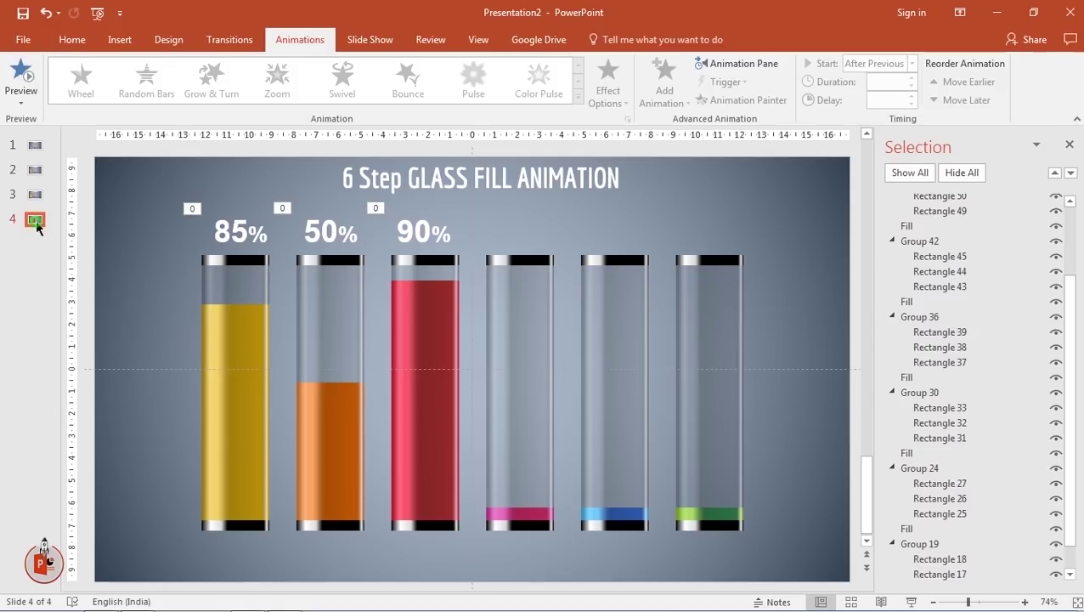
Duplicate slide 4 and place a copy of the label, changed to 30%, above the fourth glass.
{"action": "right_click", "coordinate": [37, 226]}
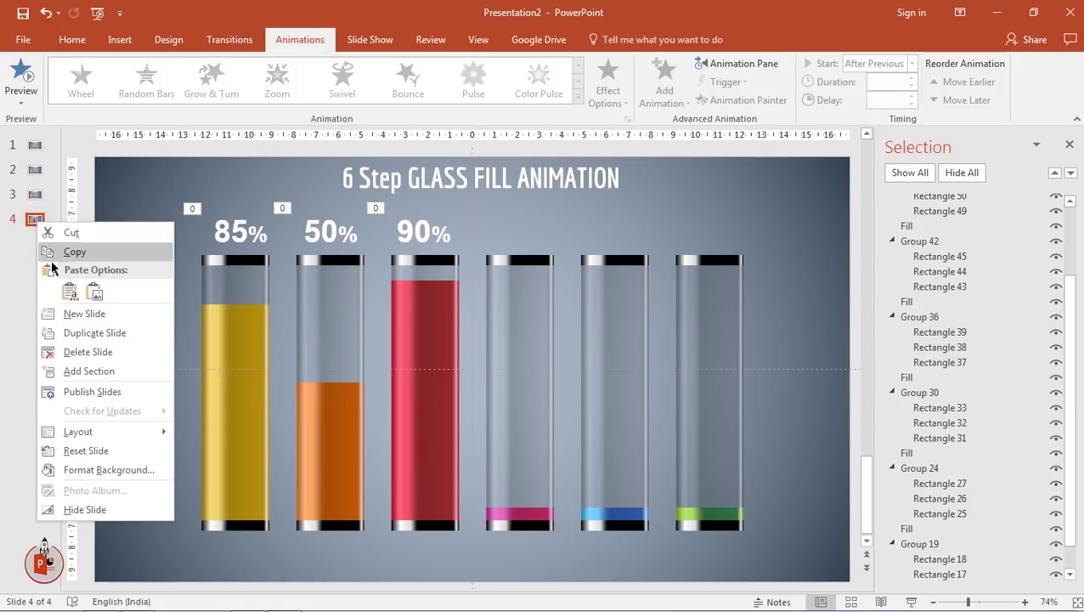
{"action": "left_click", "coordinate": [78, 329]}
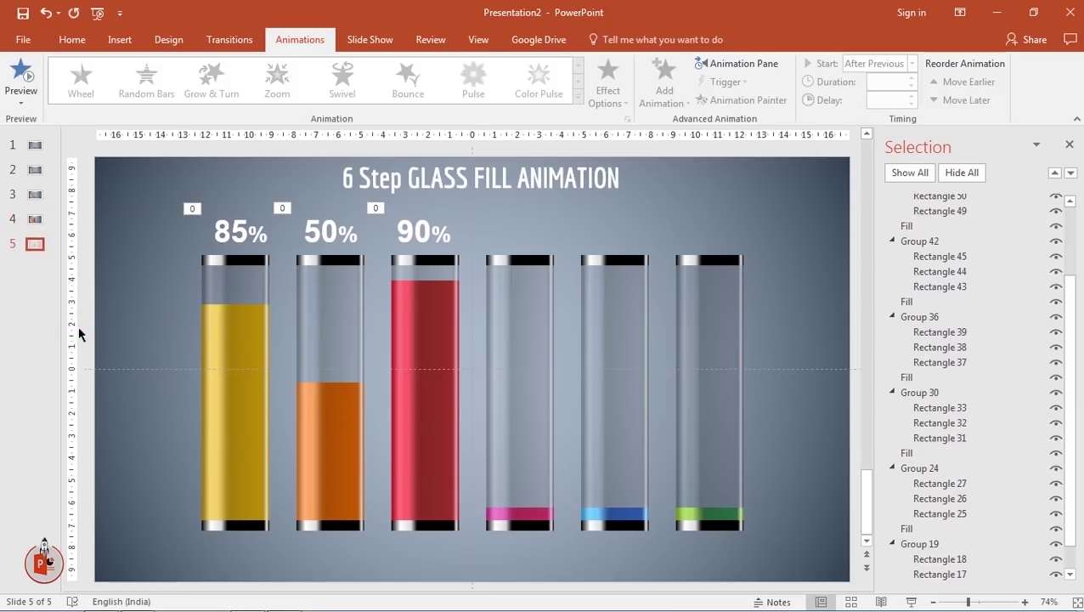
{"action": "left_click", "coordinate": [430, 202]}
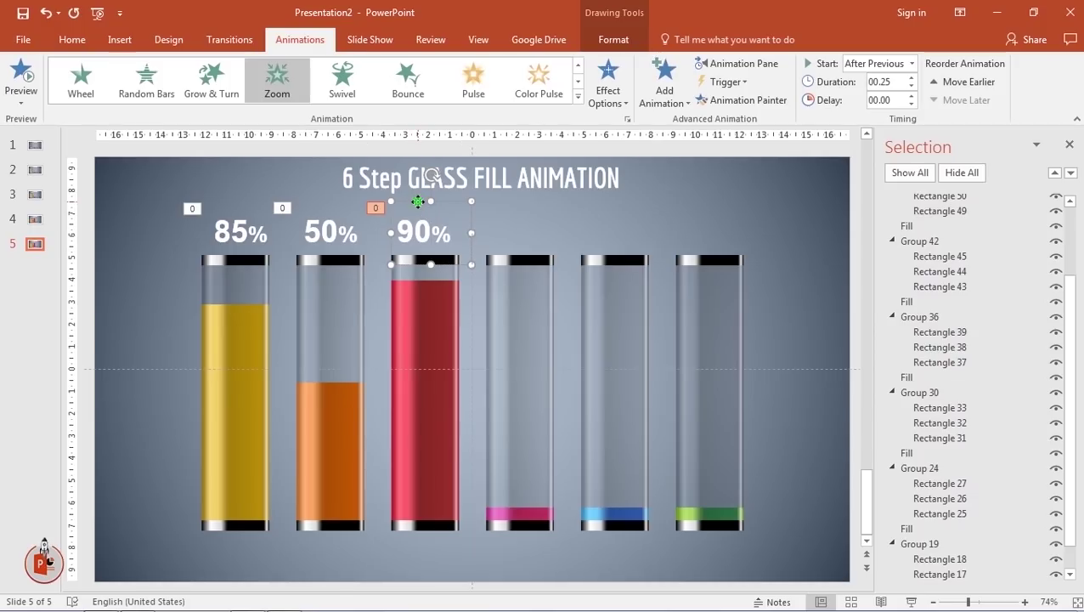
{"action": "left_click_drag", "start_coordinate": [418, 202], "coordinate": [513, 214], "text": "ctrl"}
{"action": "left_click", "coordinate": [511, 226]}
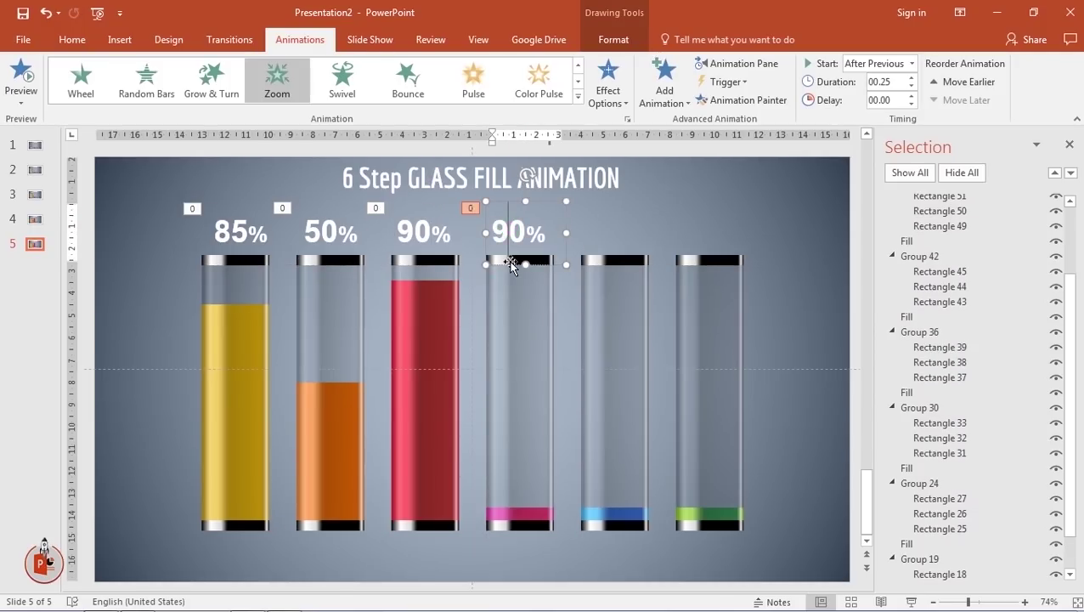
{"action": "key", "text": "BackSpace"}
{"action": "type", "text": "3"}
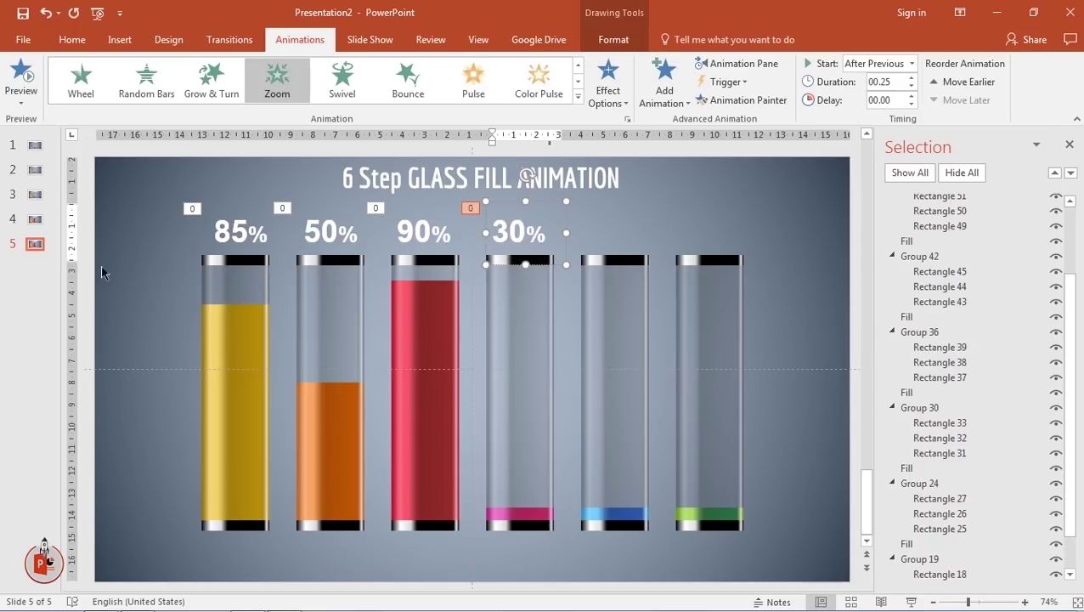
{"action": "left_click", "coordinate": [26, 243]}
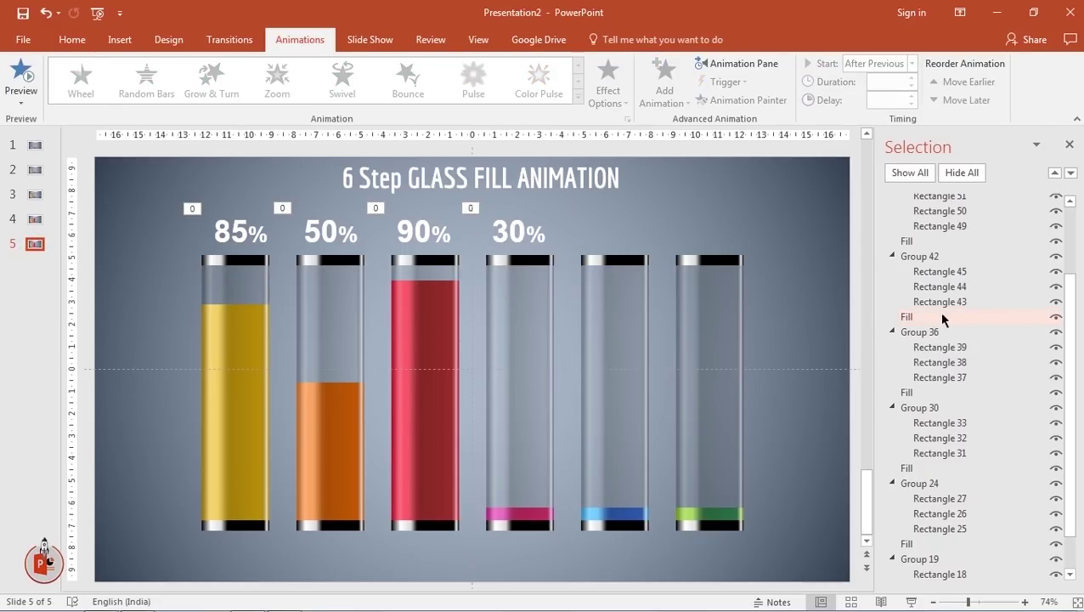
Raise the fourth glass's pink fill partway up.
{"action": "left_click", "coordinate": [909, 243]}
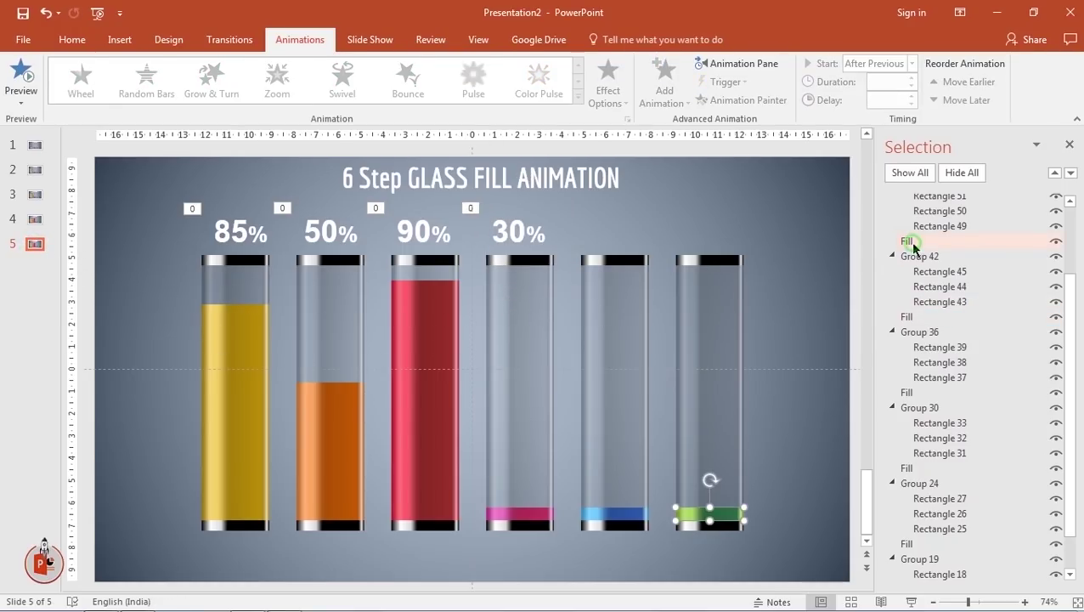
{"action": "left_click", "coordinate": [908, 317]}
{"action": "left_click", "coordinate": [906, 392]}
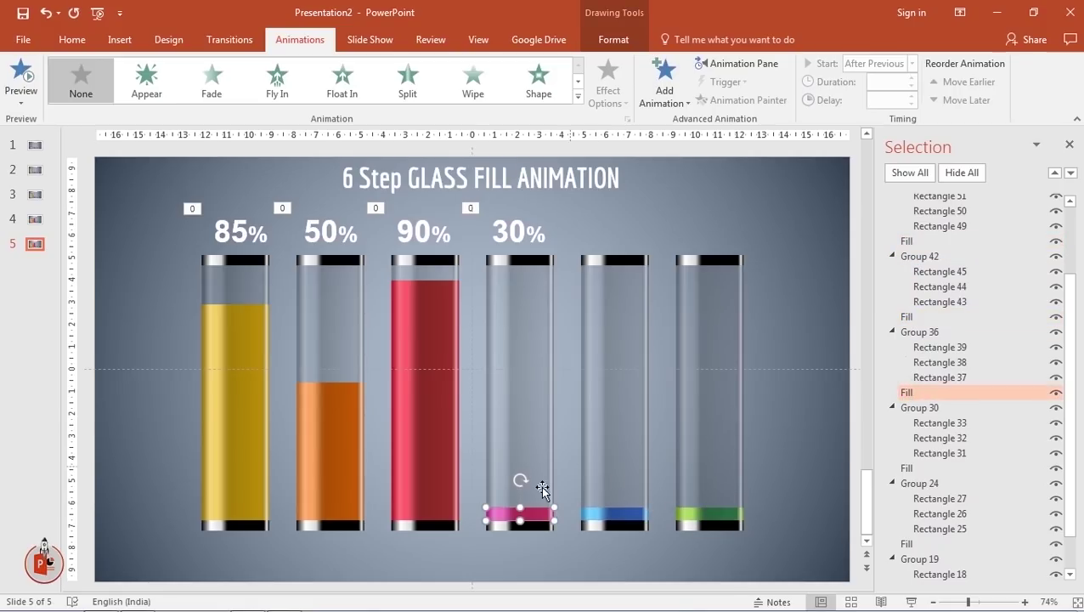
{"action": "left_click_drag", "start_coordinate": [519, 508], "coordinate": [520, 446]}
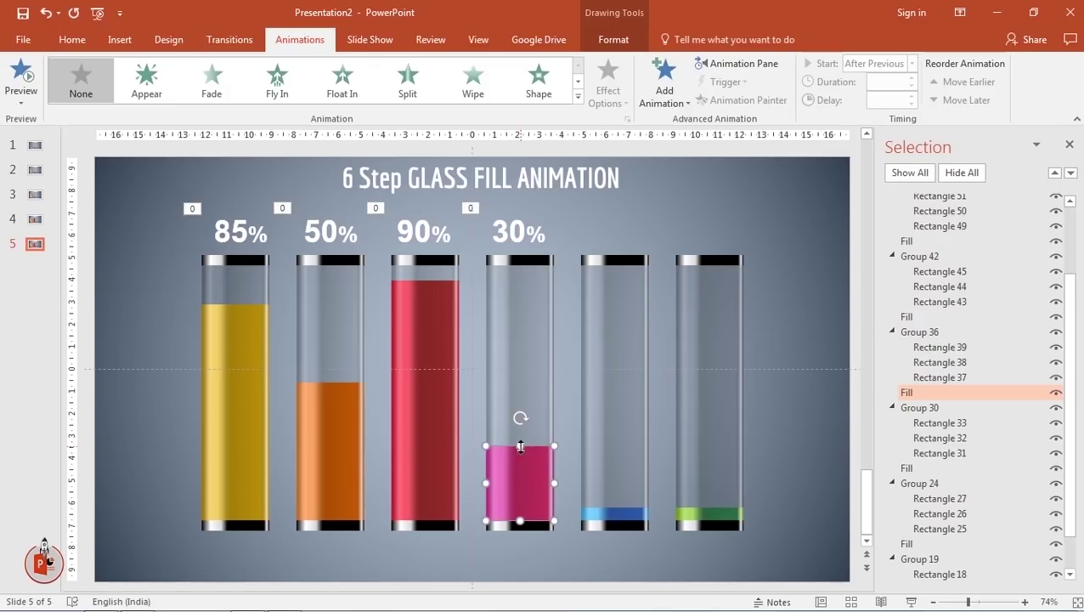
Duplicate slide 5 and copy the 30% label above the fifth glass.
{"action": "right_click", "coordinate": [37, 247]}
{"action": "left_click", "coordinate": [97, 356]}
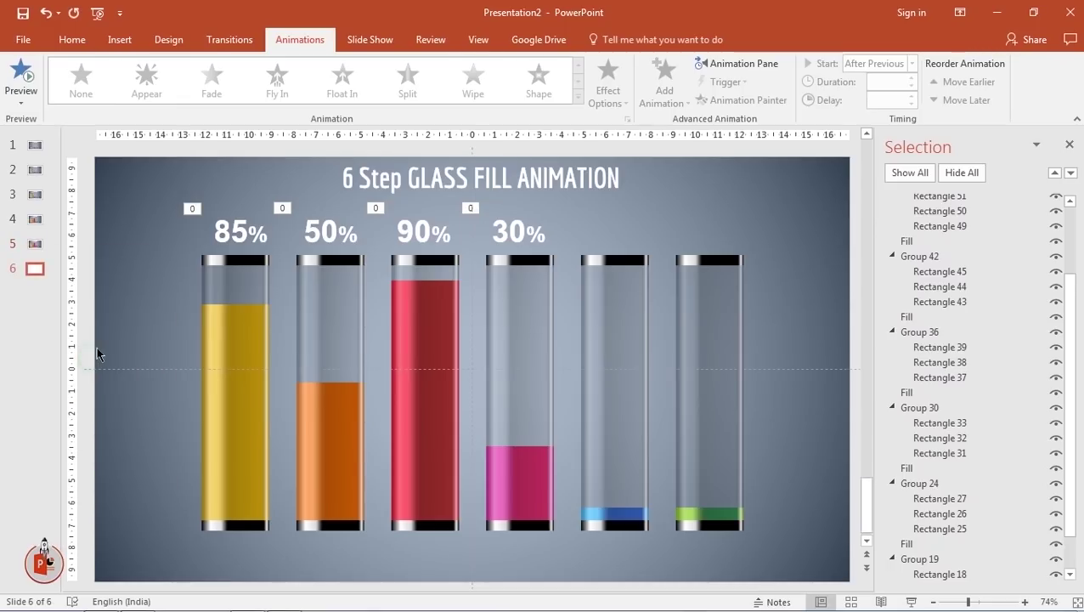
{"action": "left_click", "coordinate": [528, 207]}
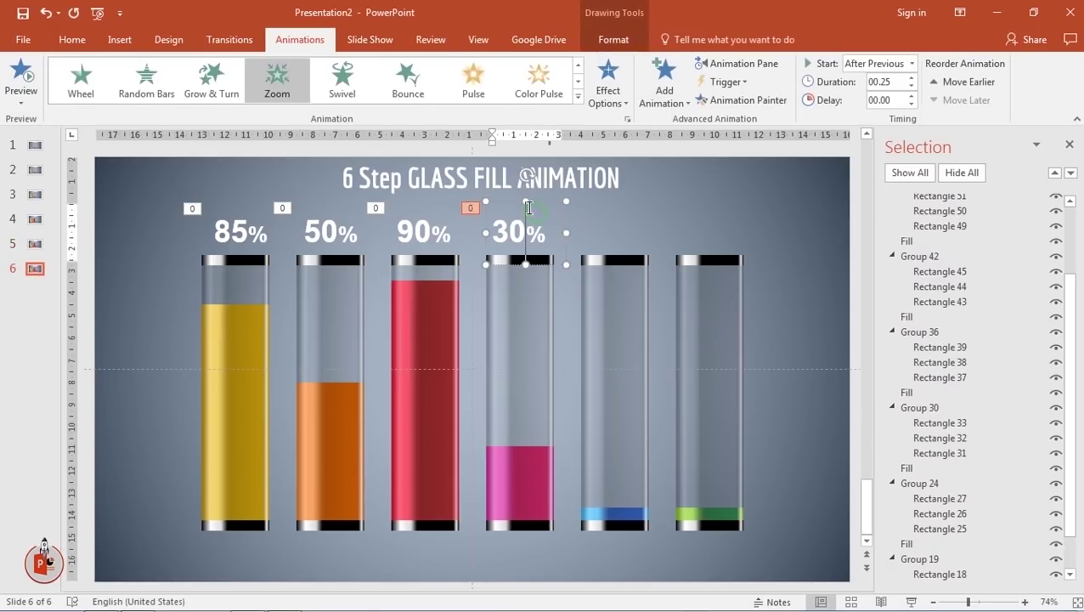
{"action": "left_click", "coordinate": [531, 204]}
{"action": "left_click_drag", "start_coordinate": [558, 200], "coordinate": [626, 204]}
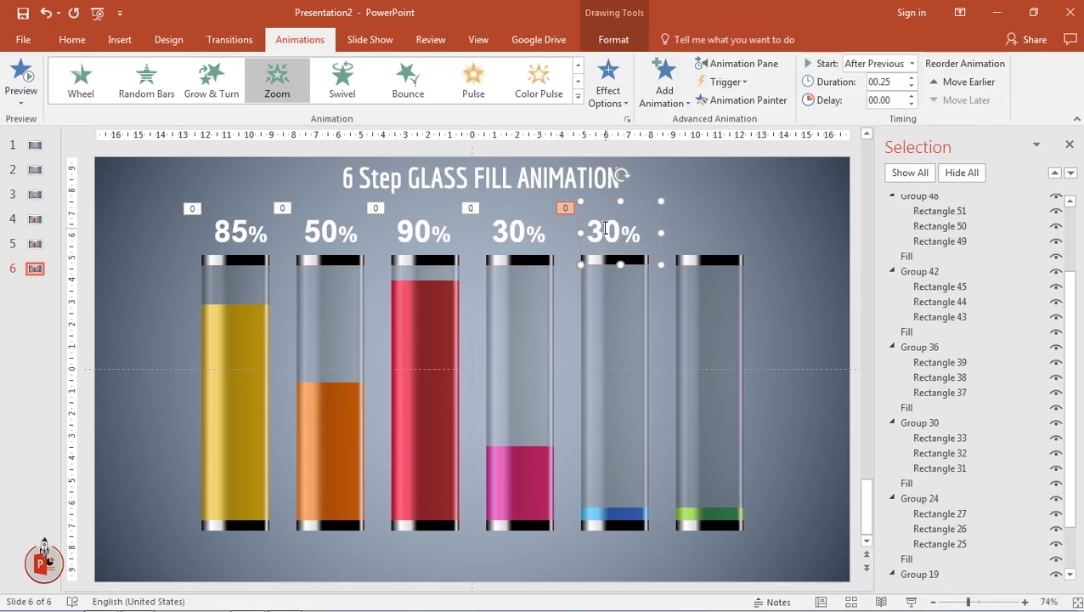
Change the copied label to 70% and stretch the blue fill up to that level.
{"action": "left_click", "coordinate": [604, 227]}
{"action": "key", "text": "BackSpace"}
{"action": "type", "text": "7"}
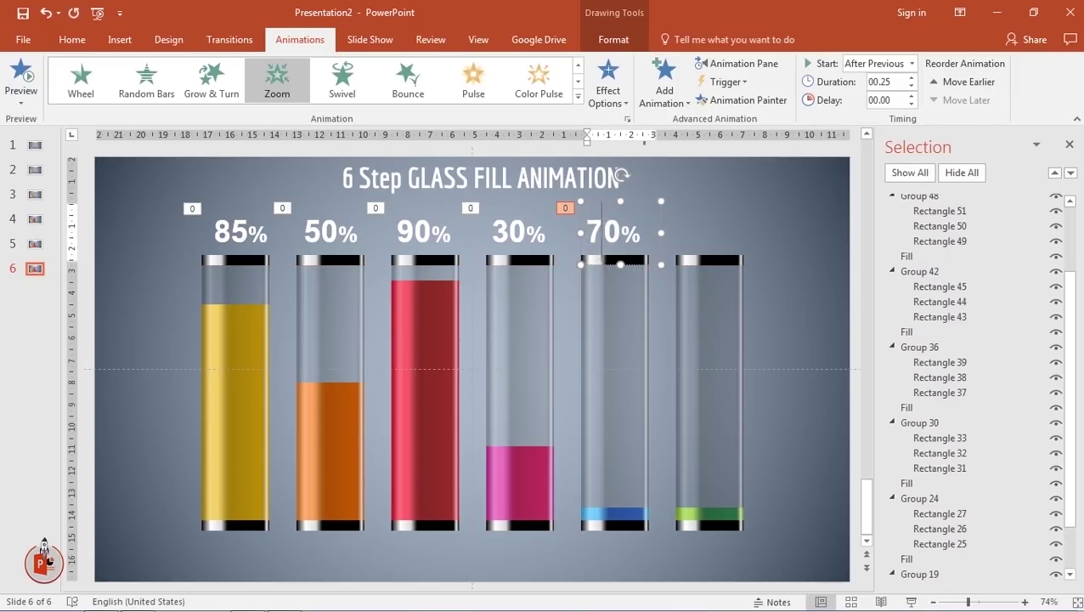
{"action": "left_click", "coordinate": [643, 202]}
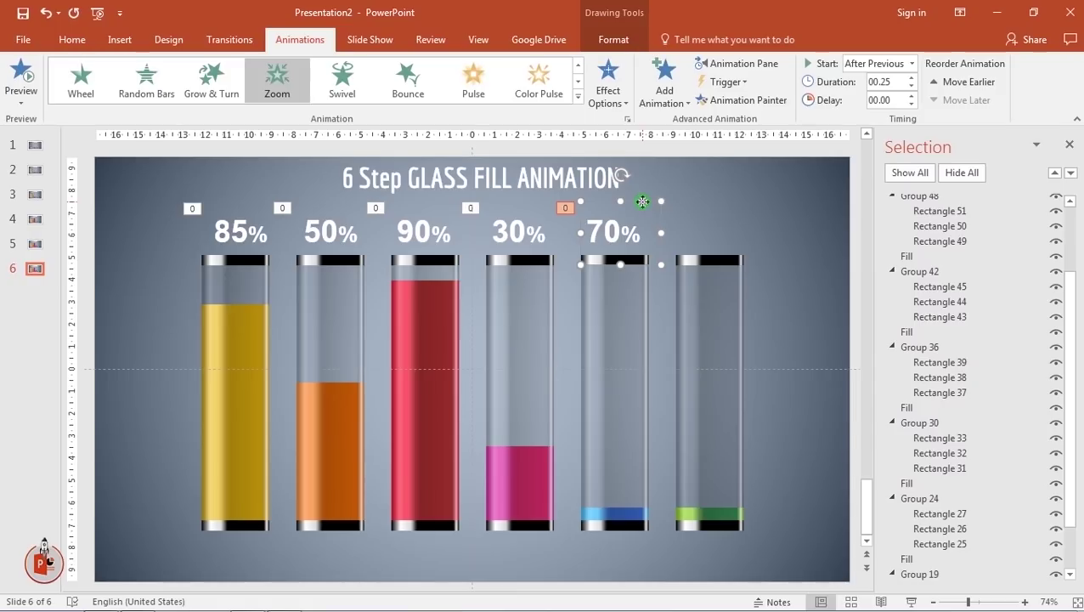
{"action": "left_click", "coordinate": [909, 333]}
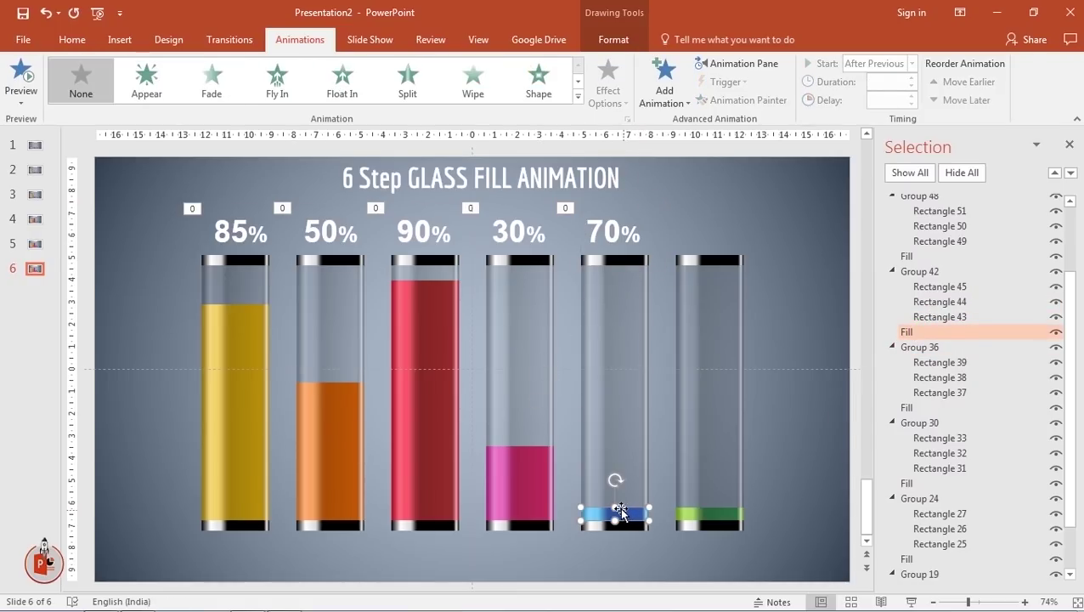
{"action": "left_click_drag", "start_coordinate": [616, 508], "coordinate": [606, 325]}
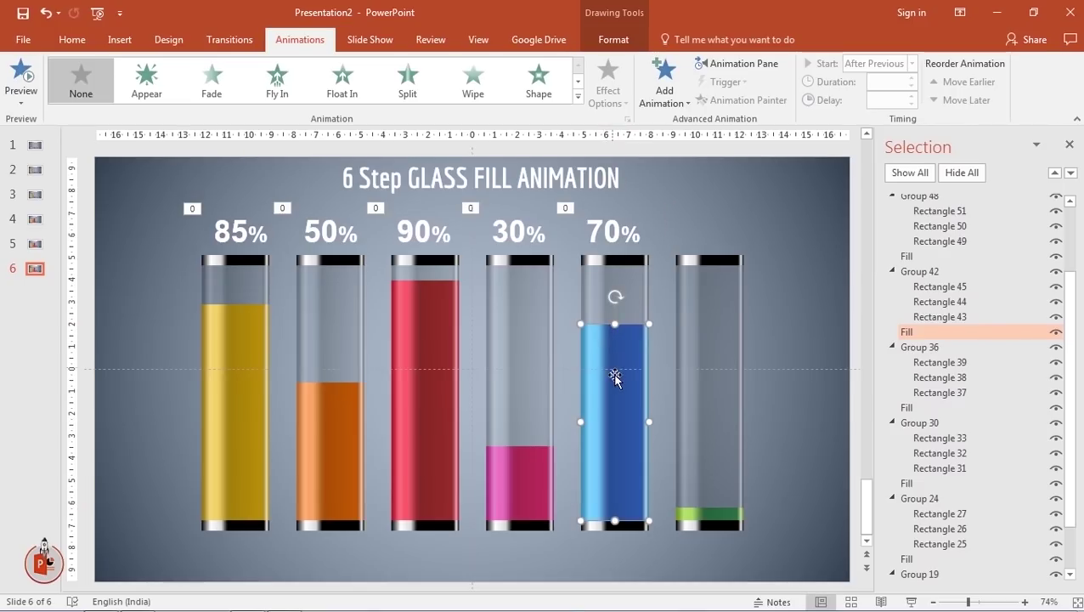
Duplicate slide 6 as slide 7 and copy the 70% label above the sixth glass.
{"action": "right_click", "coordinate": [41, 270]}
{"action": "left_click", "coordinate": [83, 380]}
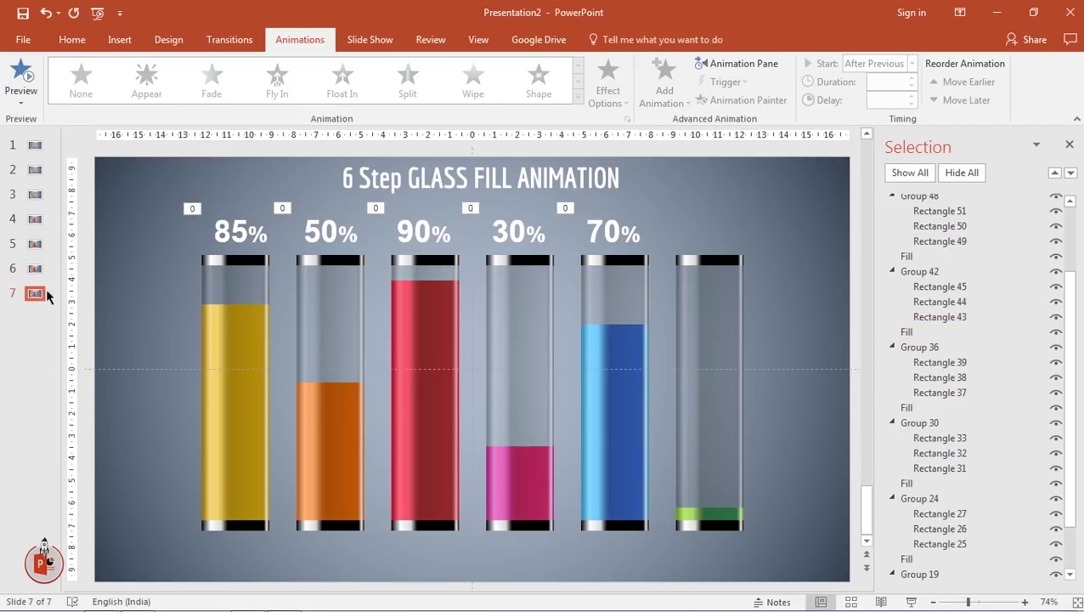
{"action": "left_click", "coordinate": [621, 206]}
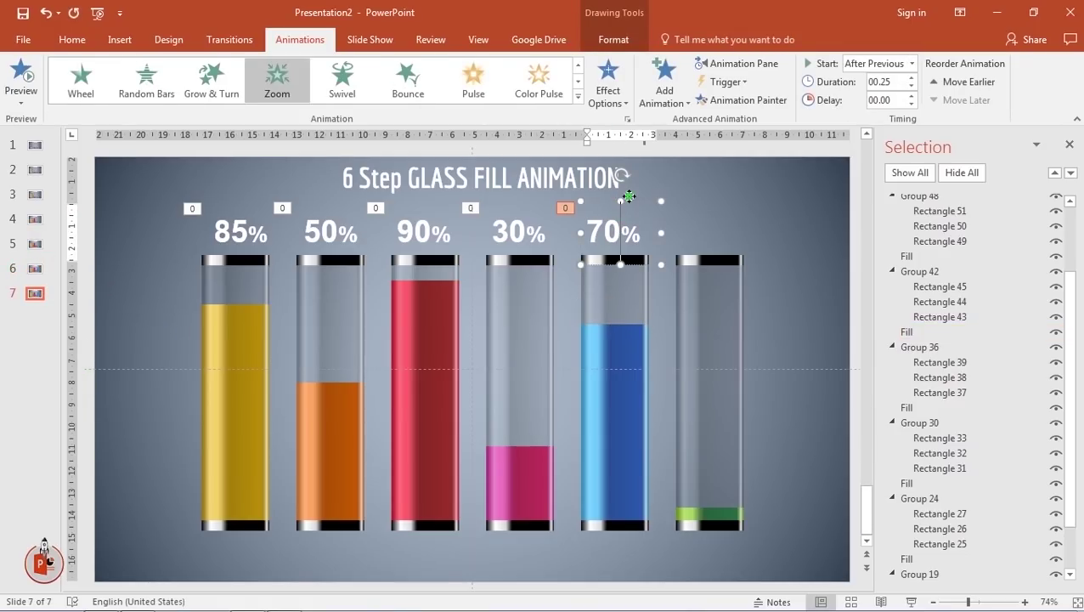
{"action": "left_click", "coordinate": [629, 200]}
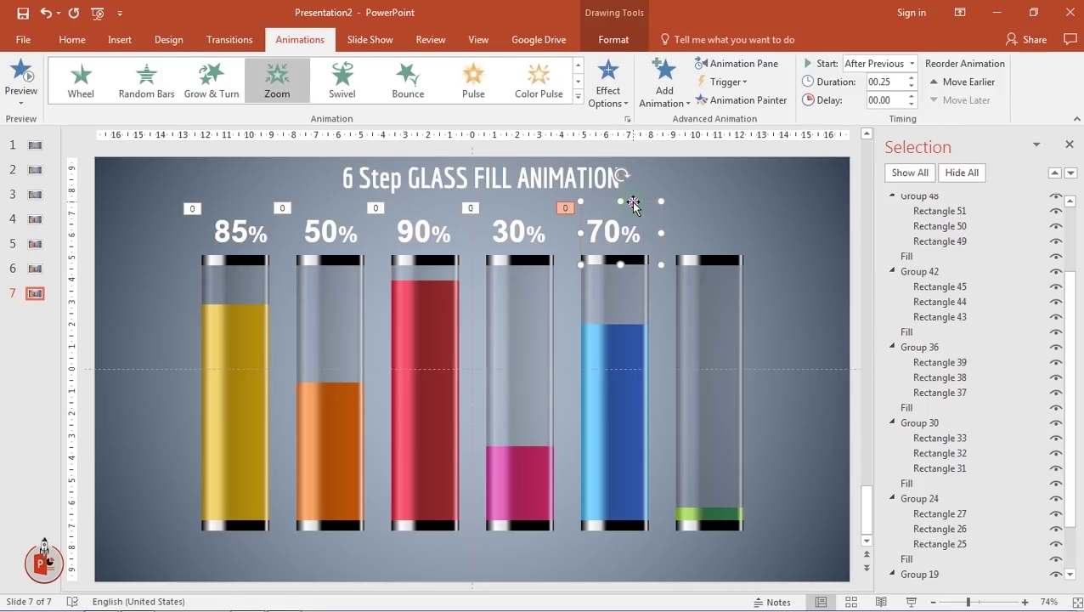
{"action": "left_click_drag", "start_coordinate": [633, 201], "coordinate": [726, 198]}
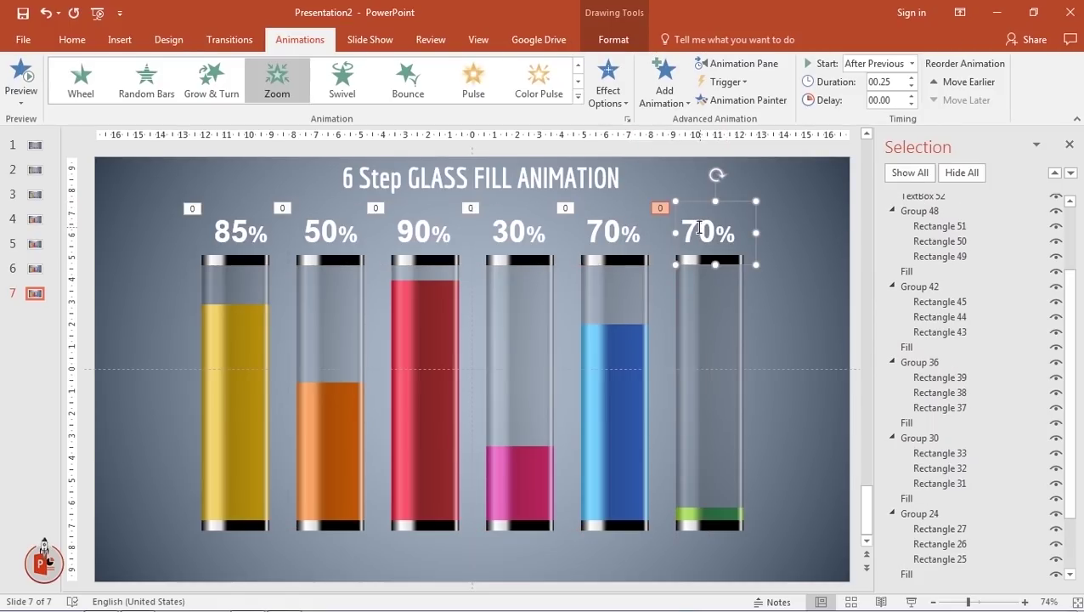
Change the copied label to 20% and begin raising the sixth glass's green fill.
{"action": "left_click", "coordinate": [698, 228]}
{"action": "key", "text": "BackSpace"}
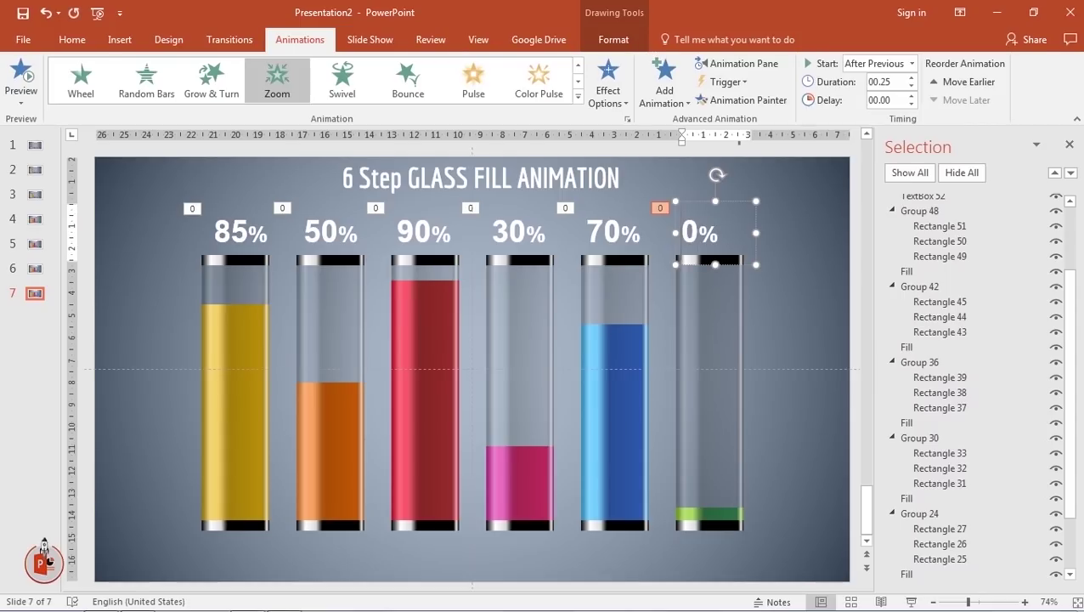
{"action": "type", "text": "2"}
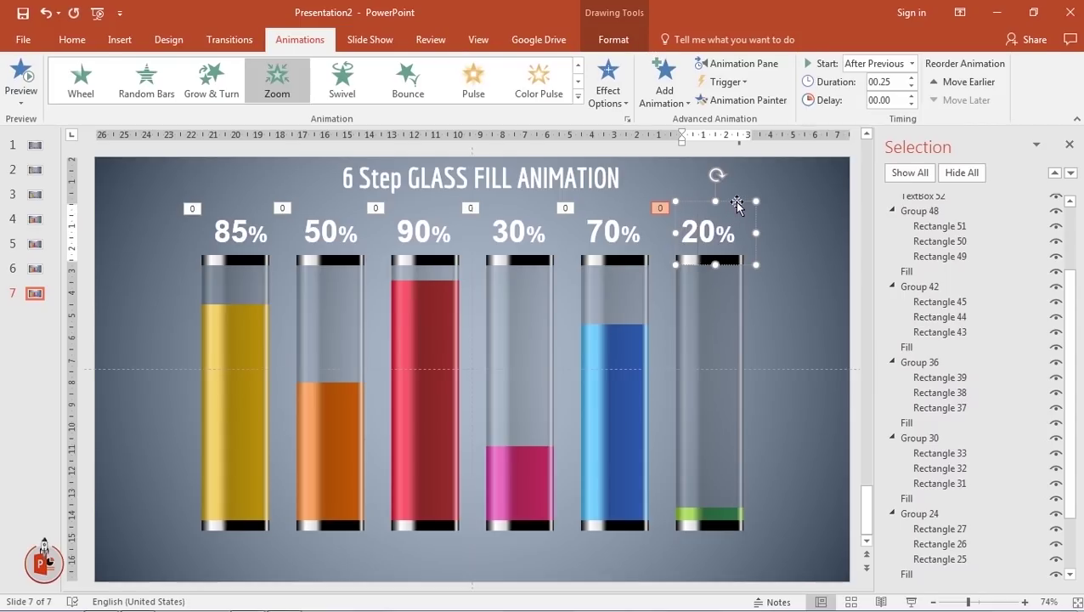
{"action": "left_click", "coordinate": [736, 203]}
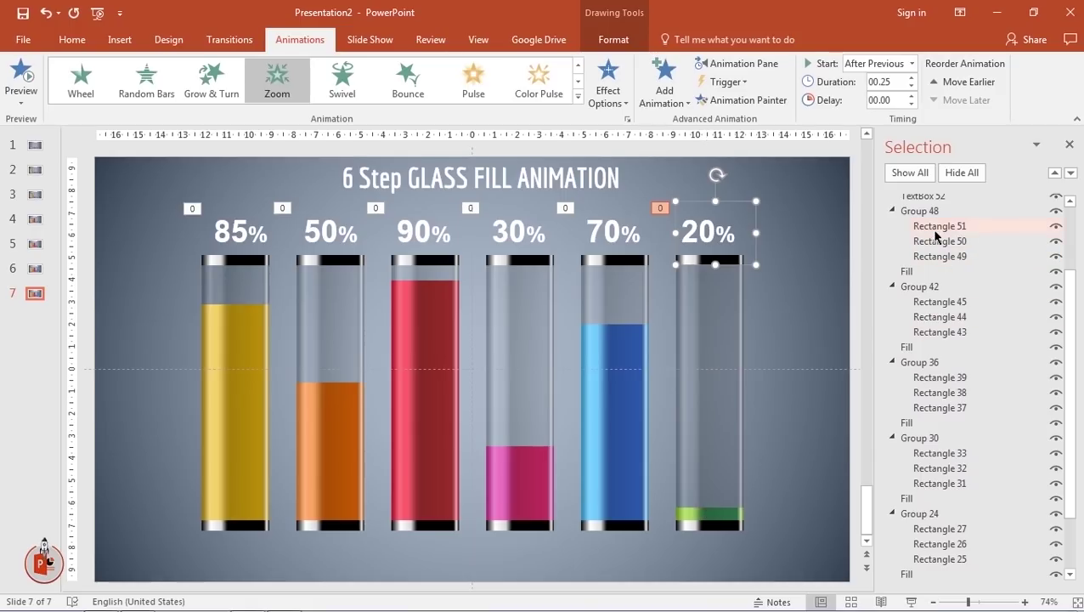
{"action": "scroll", "coordinate": [1069, 281], "scroll_direction": "up", "scroll_amount": 2}
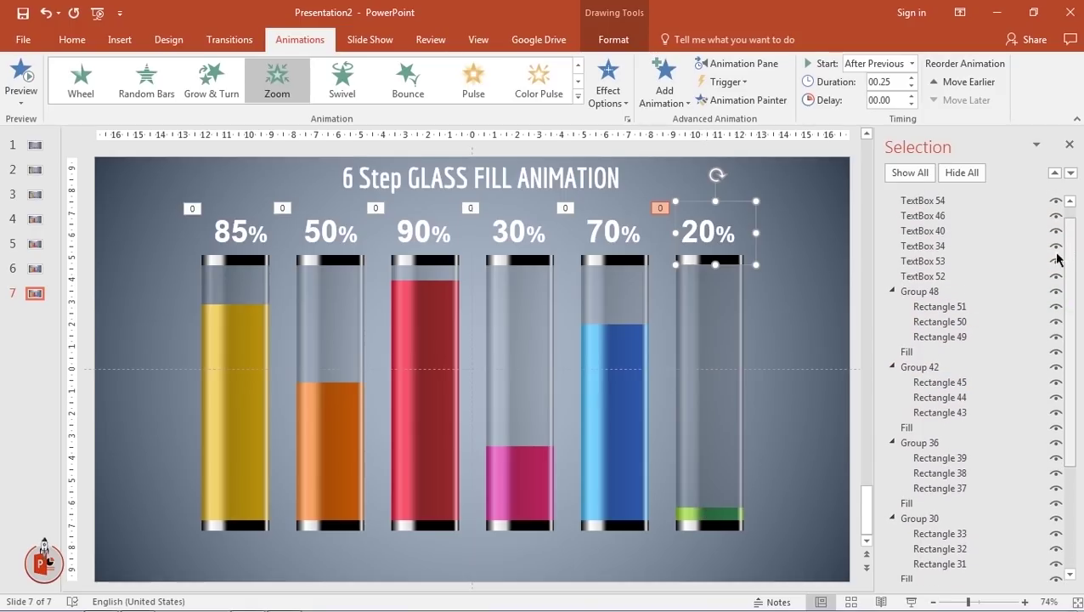
{"action": "left_click", "coordinate": [922, 352]}
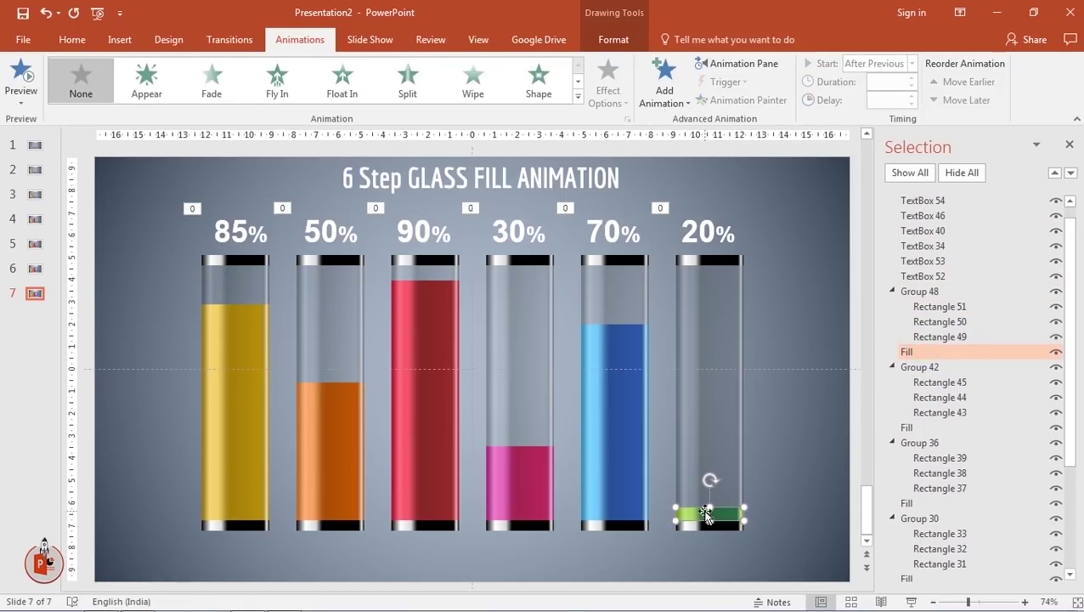
{"action": "left_click_drag", "start_coordinate": [709, 507], "coordinate": [709, 498]}
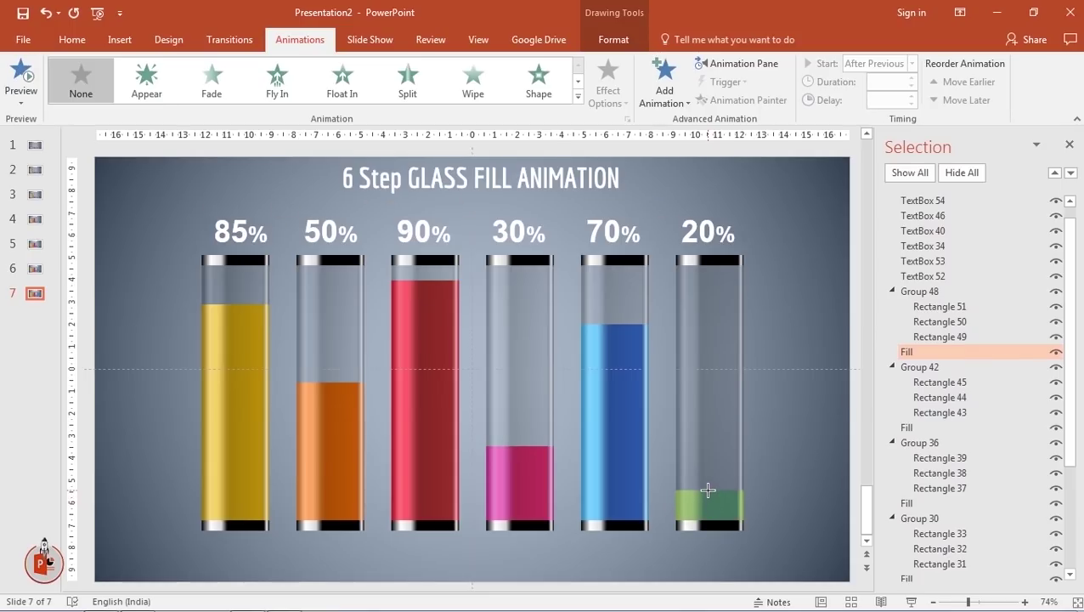
{"action": "left_click_drag", "start_coordinate": [708, 483], "coordinate": [713, 479]}
Finish the green fill at about 20% and close the Selection pane.
{"action": "left_click", "coordinate": [762, 433]}
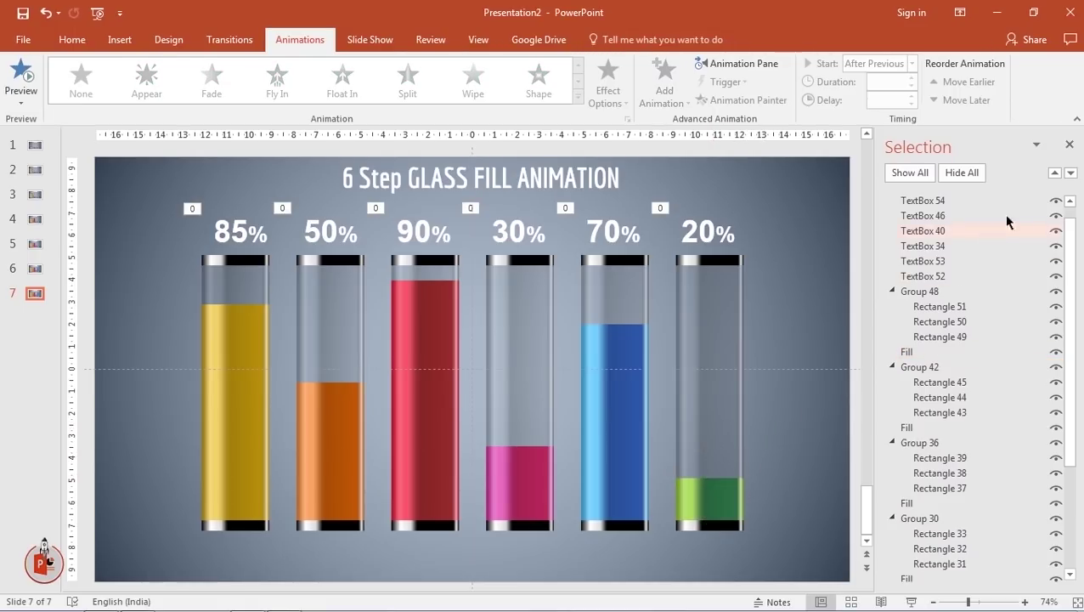
{"action": "left_click", "coordinate": [1068, 146]}
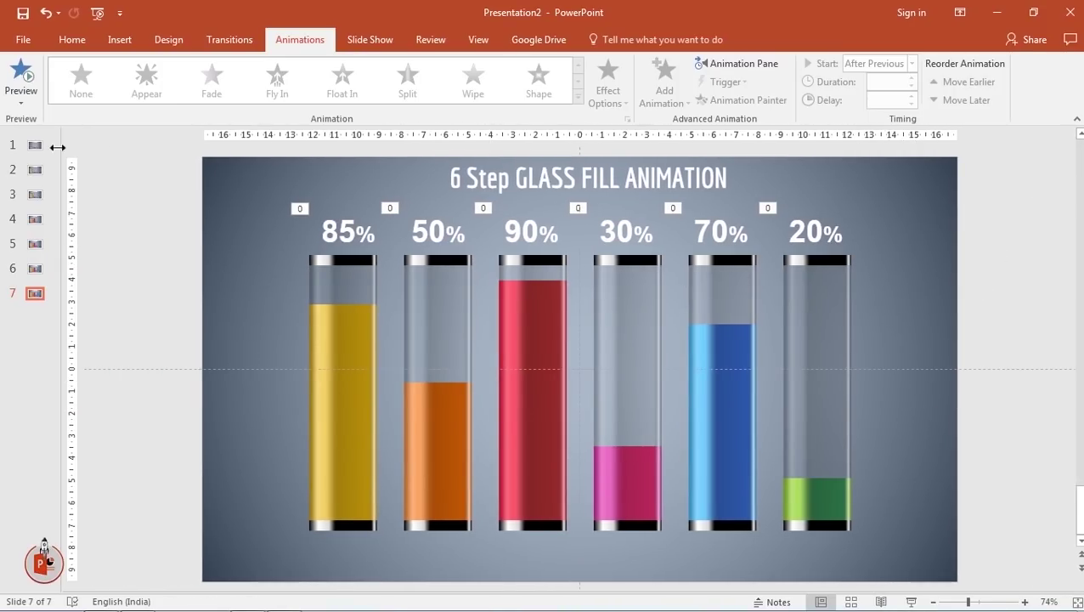
Select slides 1 through 7 and apply the Morph transition to them.
{"action": "left_click", "coordinate": [72, 40]}
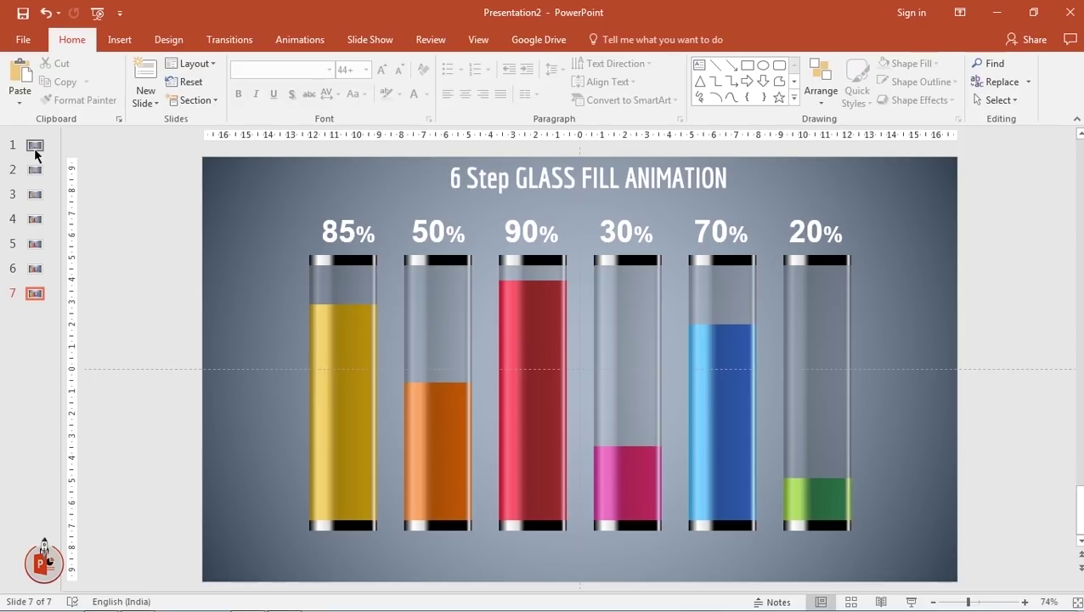
{"action": "left_click", "coordinate": [35, 146]}
{"action": "left_click", "coordinate": [35, 169], "text": "ctrl"}
{"action": "left_click", "coordinate": [35, 195], "text": "ctrl"}
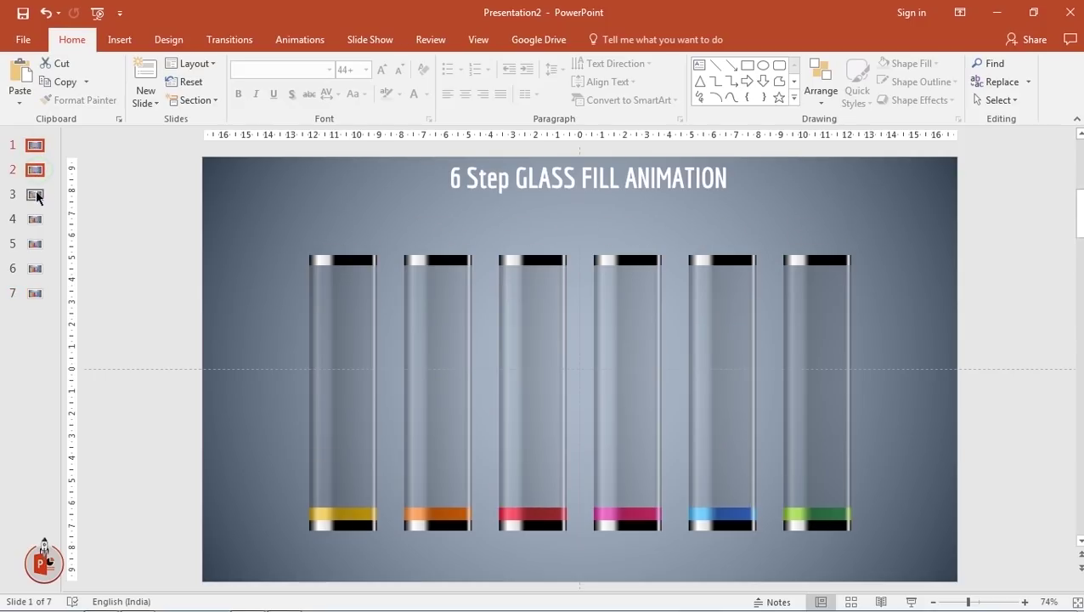
{"action": "left_click", "coordinate": [35, 219], "text": "ctrl"}
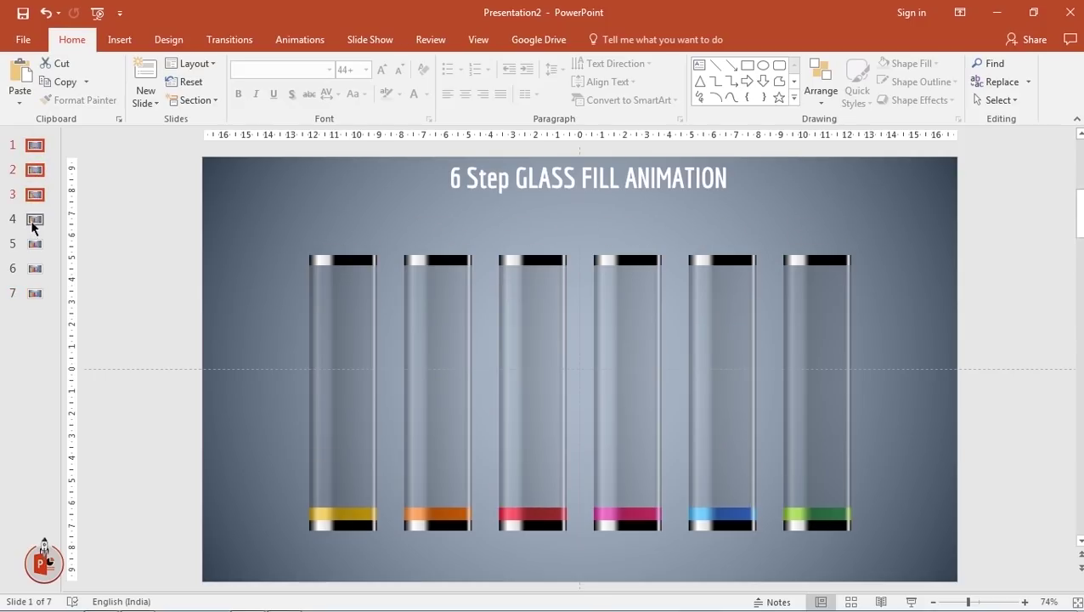
{"action": "left_click", "coordinate": [35, 268], "text": "ctrl"}
{"action": "left_click", "coordinate": [35, 293], "text": "ctrl"}
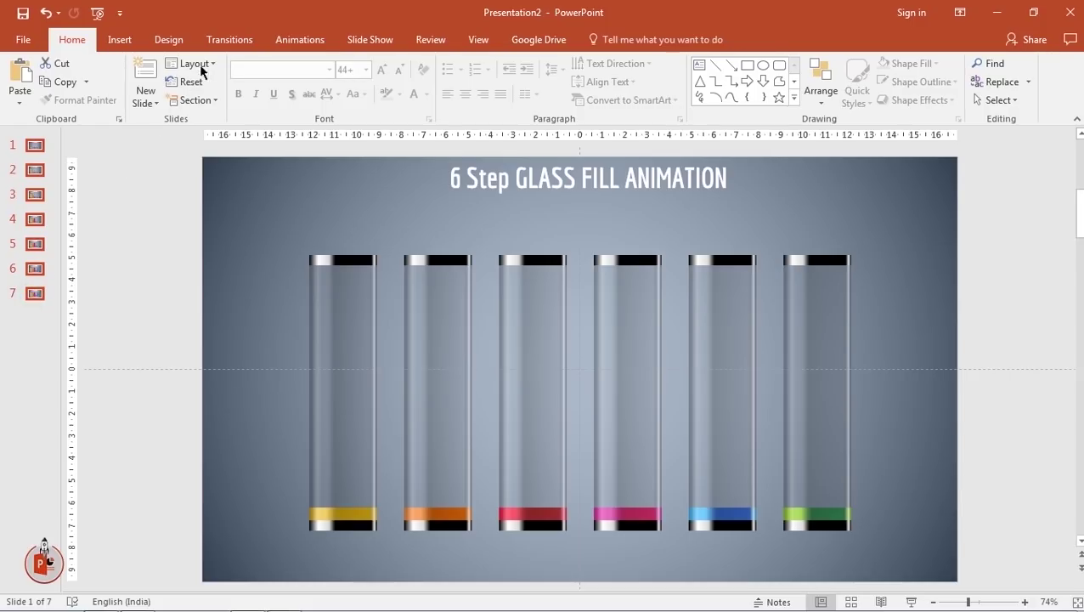
{"action": "left_click", "coordinate": [226, 40]}
{"action": "left_click", "coordinate": [147, 85]}
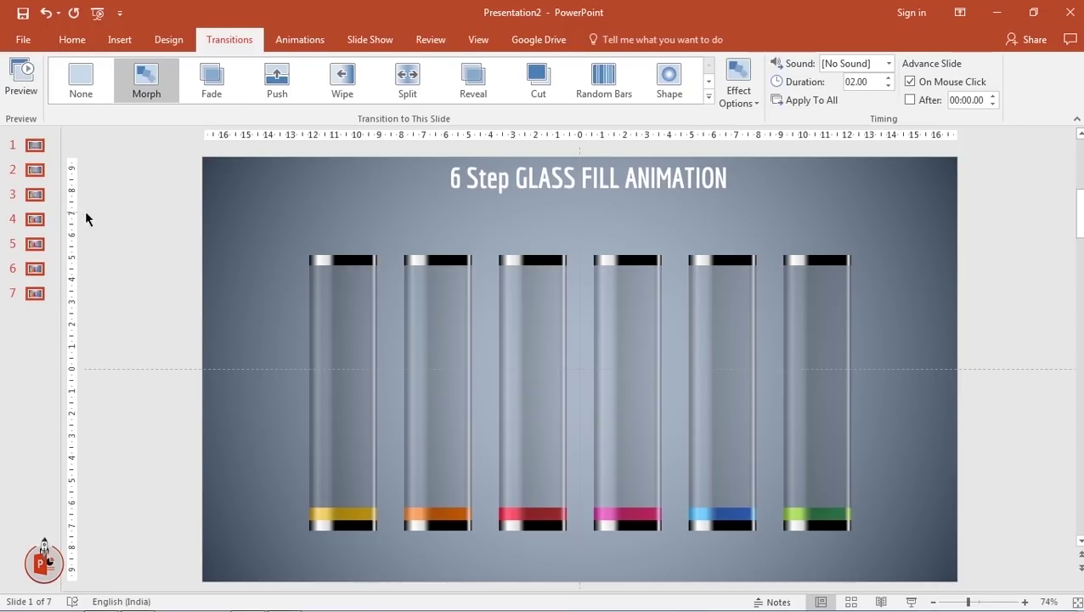
{"action": "key", "text": "F5"}
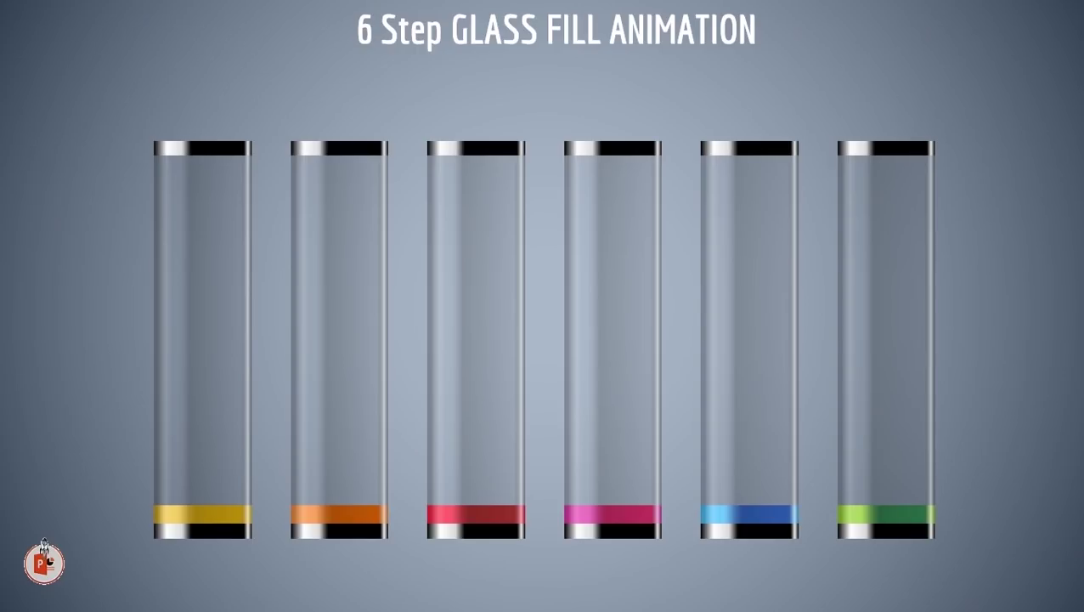
{"action": "key", "text": "Right"}
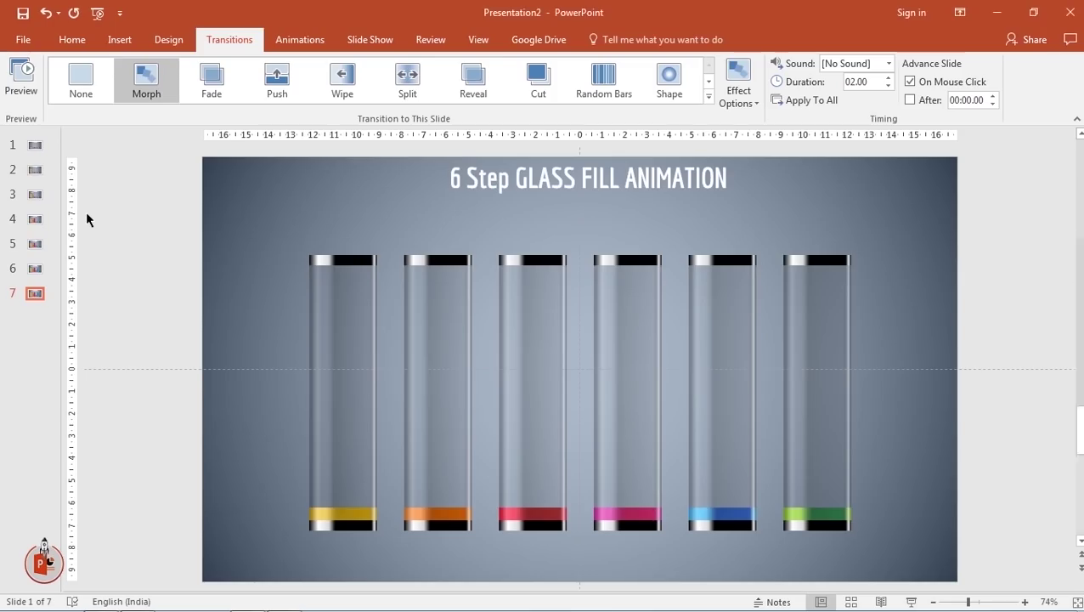
On slide 2, select the 85% label and open the Animation Pane.
{"action": "left_click", "coordinate": [35, 169]}
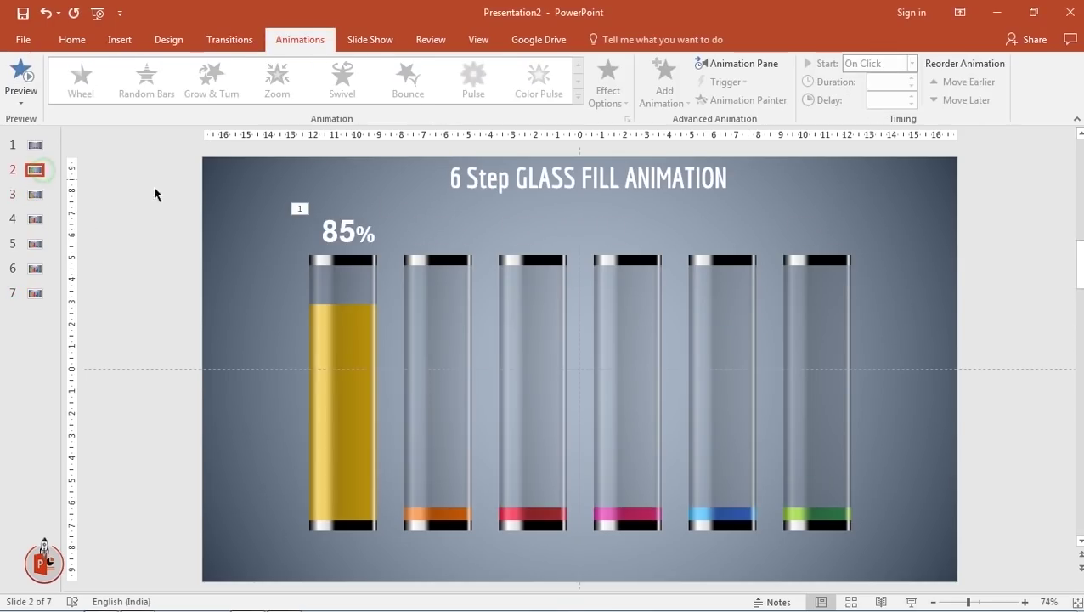
{"action": "left_click", "coordinate": [344, 225]}
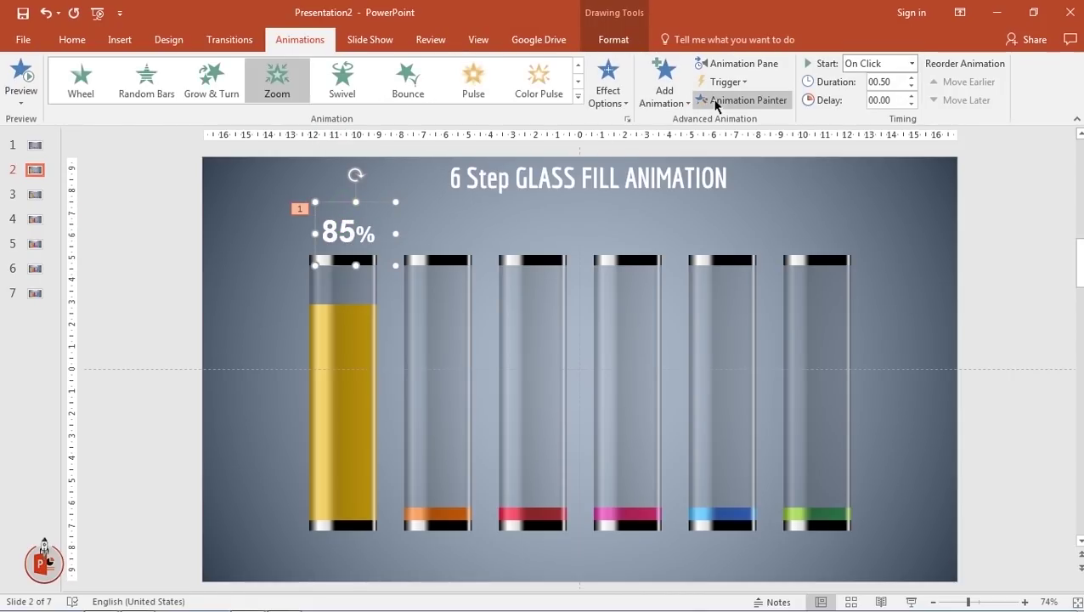
{"action": "left_click", "coordinate": [715, 63]}
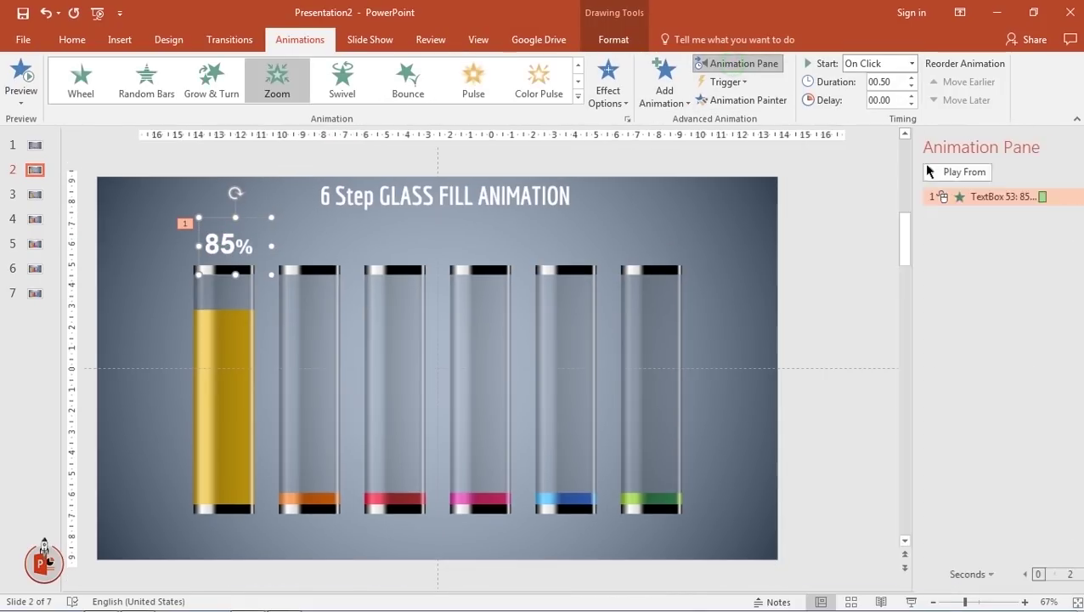
Remove the duplicate 85% label animation from slide 3.
{"action": "left_click", "coordinate": [36, 198]}
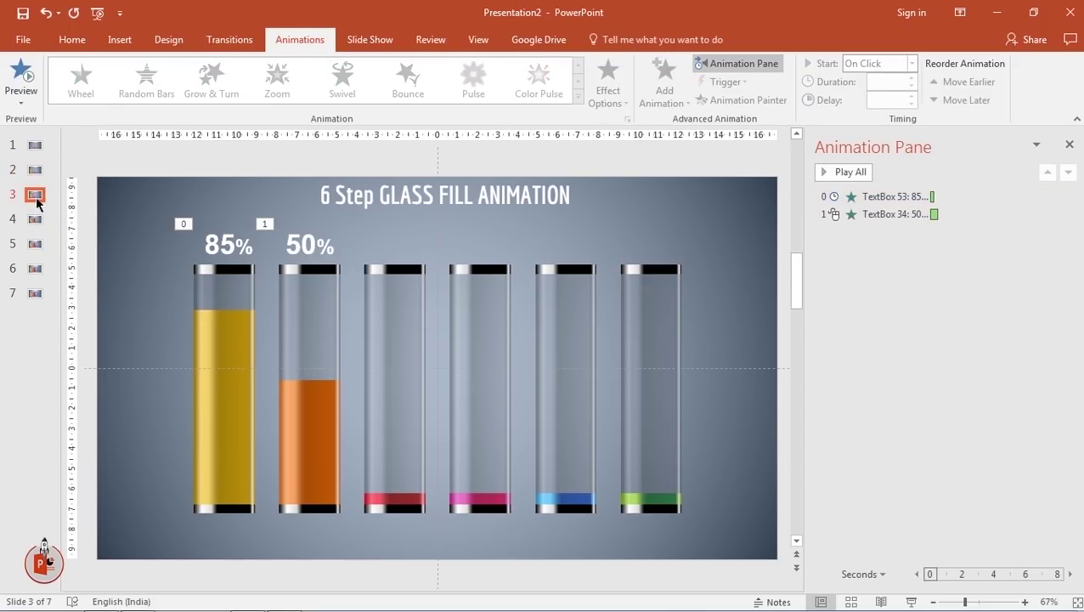
{"action": "left_click", "coordinate": [188, 226]}
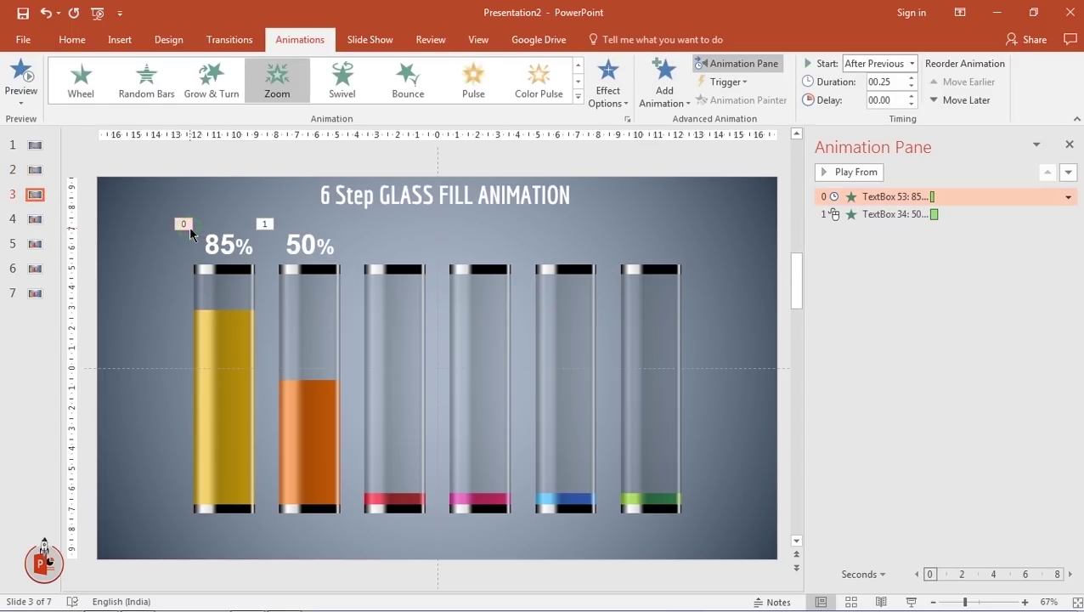
{"action": "left_click", "coordinate": [1068, 196]}
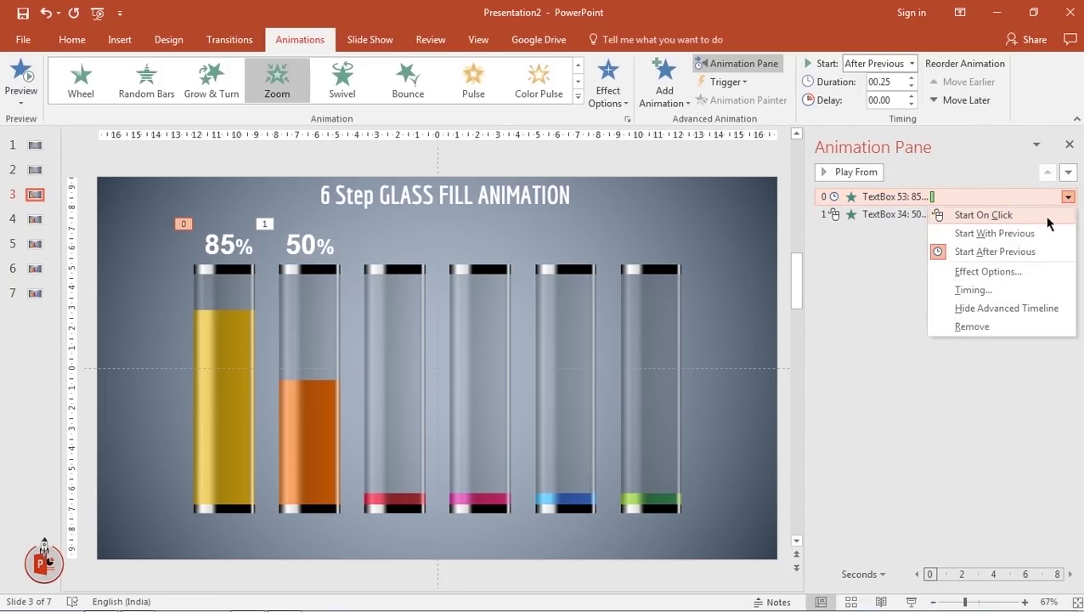
{"action": "left_click", "coordinate": [973, 326]}
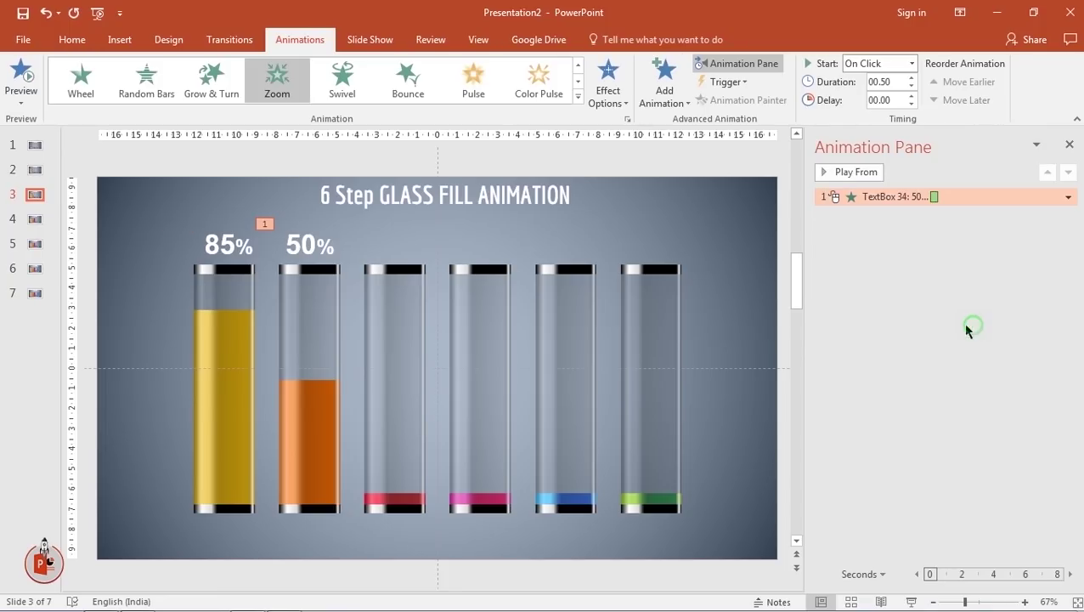
{"action": "left_click", "coordinate": [39, 222]}
On slide 4, remove the 85% and 50% label animations.
{"action": "left_click", "coordinate": [265, 224]}
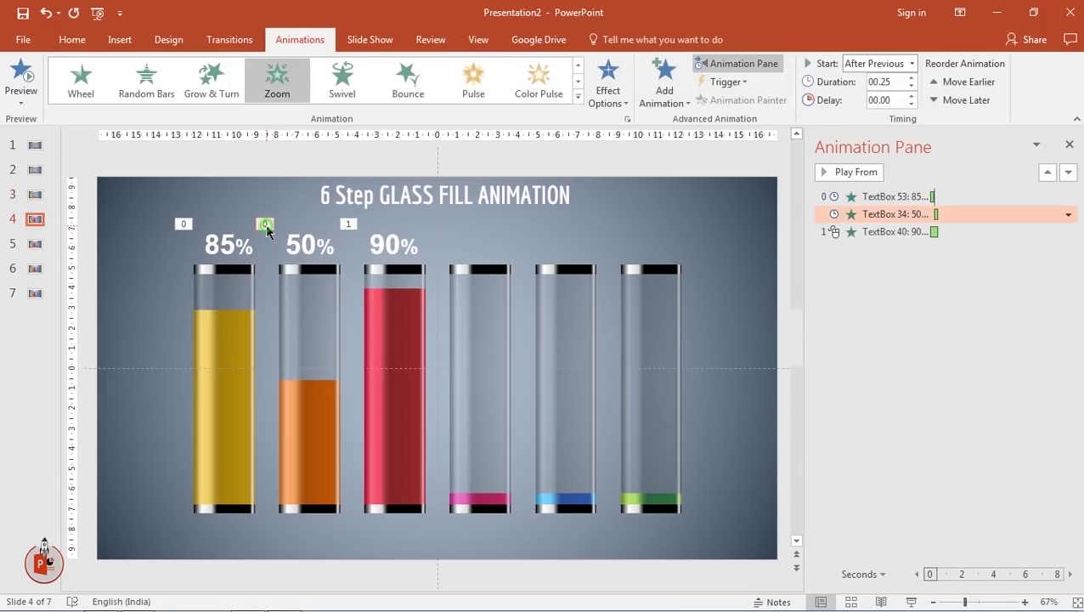
{"action": "left_click", "coordinate": [183, 224], "text": "shift"}
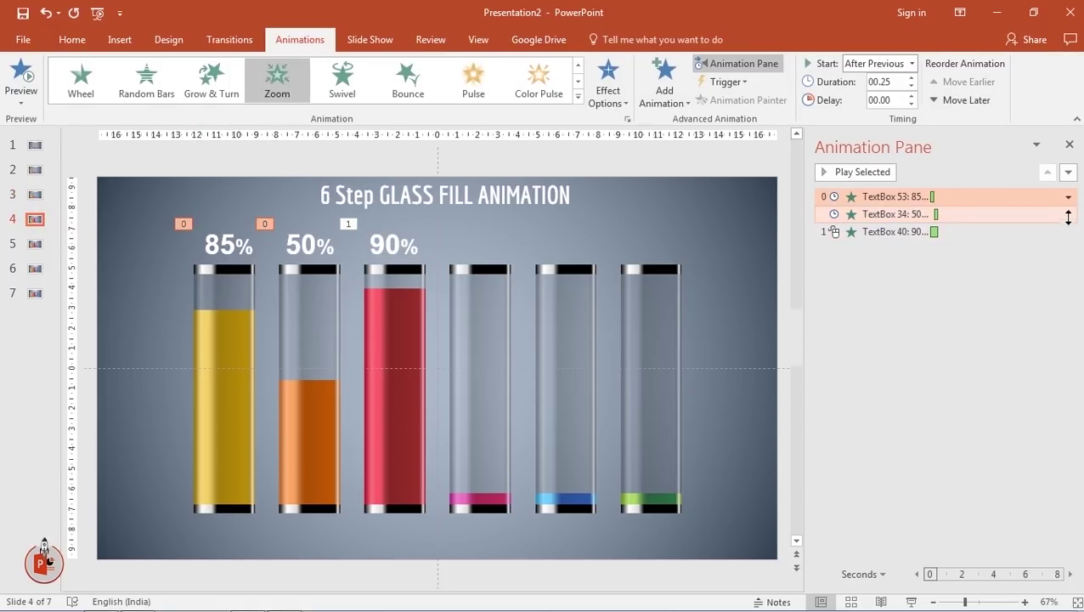
{"action": "left_click", "coordinate": [1067, 196]}
{"action": "left_click", "coordinate": [975, 326]}
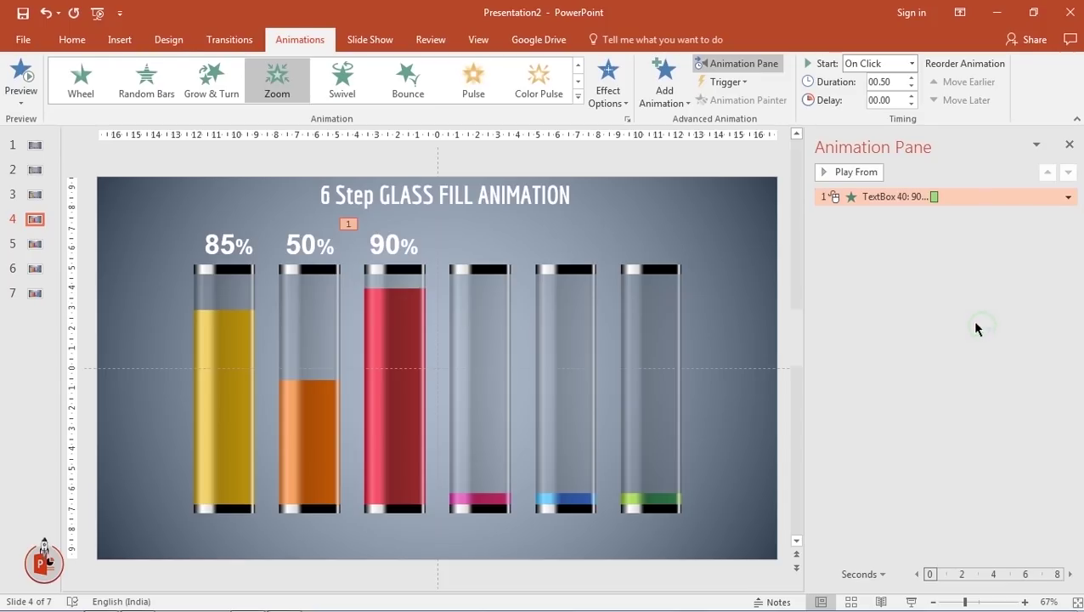
On slide 5, remove the 90%, 50% and 85% label animations.
{"action": "left_click", "coordinate": [41, 245]}
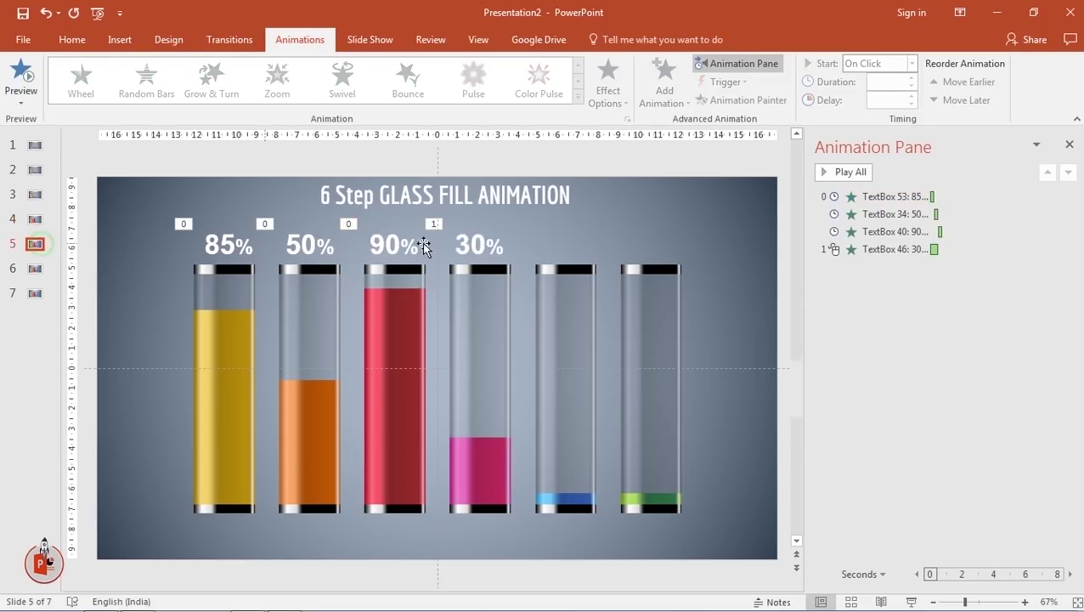
{"action": "left_click", "coordinate": [346, 224]}
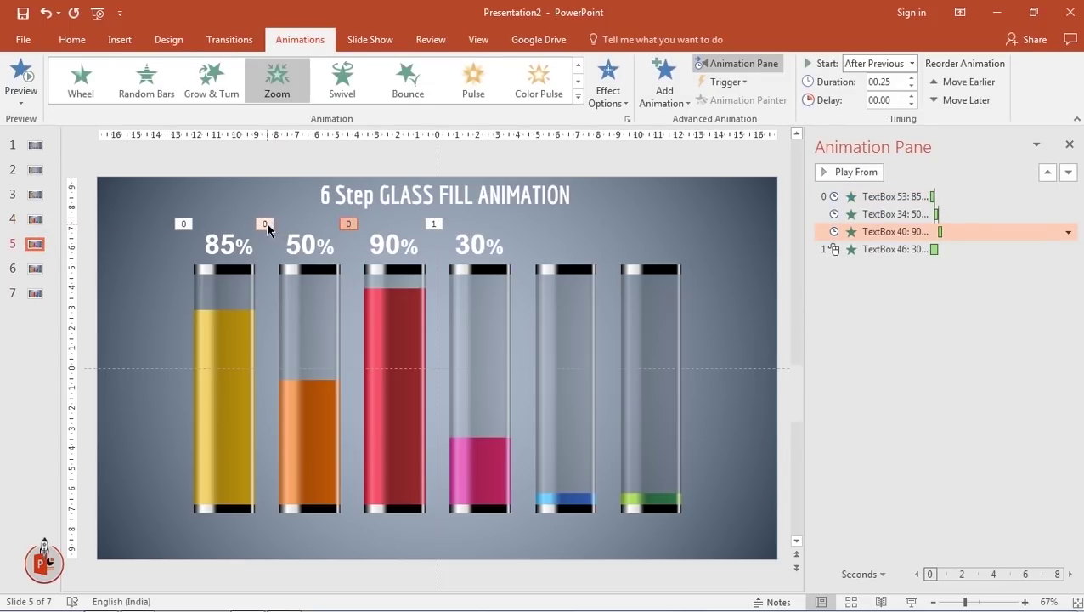
{"action": "left_click", "coordinate": [265, 223], "text": "shift"}
{"action": "left_click", "coordinate": [184, 223], "text": "shift"}
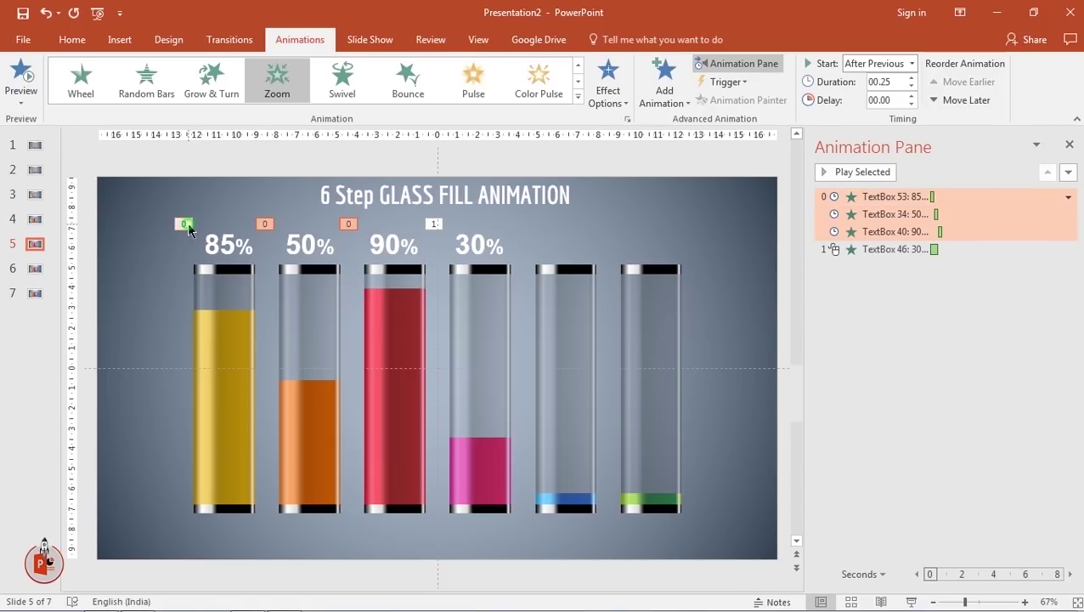
{"action": "left_click", "coordinate": [1068, 196]}
{"action": "left_click", "coordinate": [967, 326]}
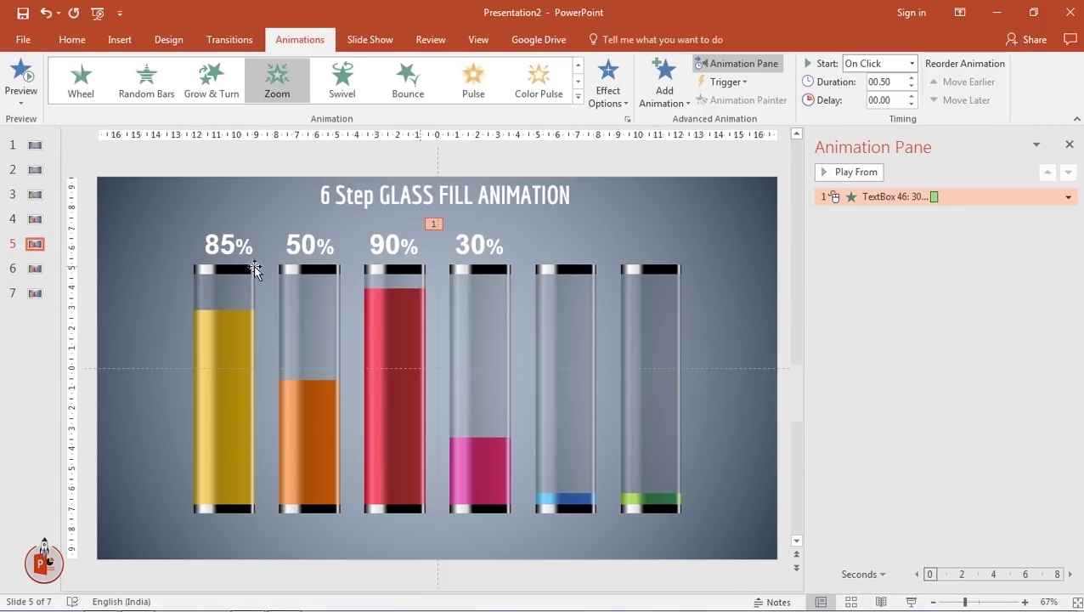
{"action": "left_click", "coordinate": [39, 272]}
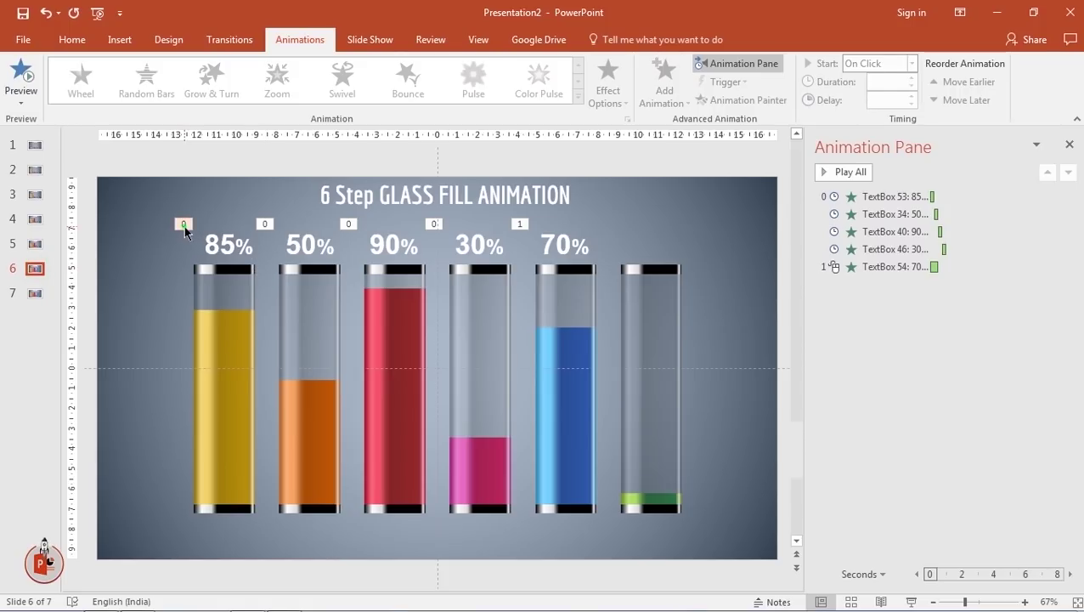
On slide 6, remove the 85%, 50%, 90% and 30% label animations.
{"action": "left_click", "coordinate": [183, 223]}
{"action": "left_click", "coordinate": [265, 223], "text": "shift"}
{"action": "left_click", "coordinate": [349, 223], "text": "shift"}
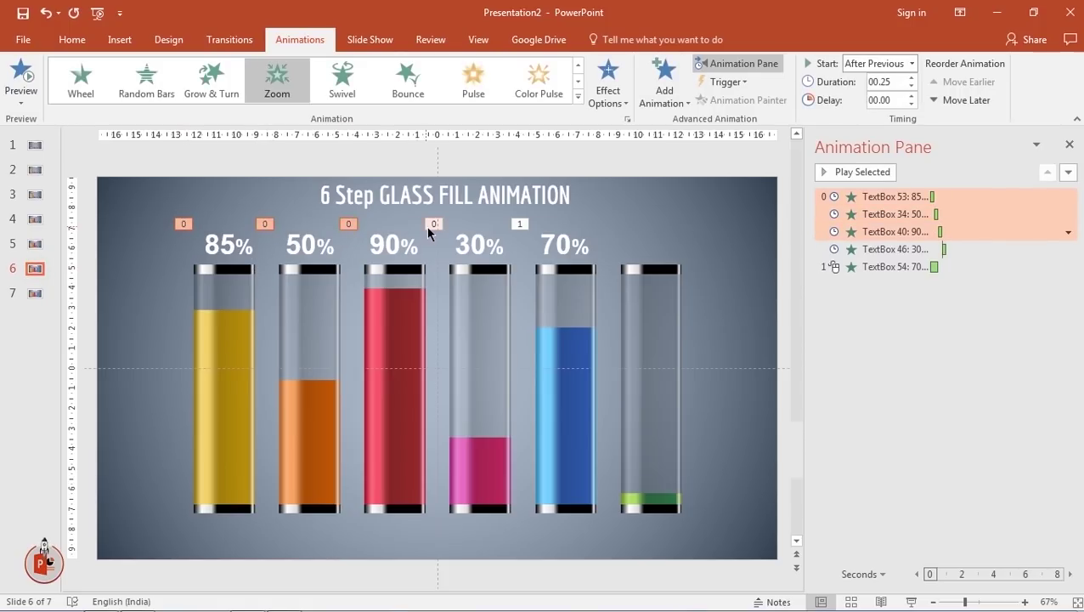
{"action": "left_click", "coordinate": [433, 224], "text": "shift"}
{"action": "left_click", "coordinate": [1068, 249]}
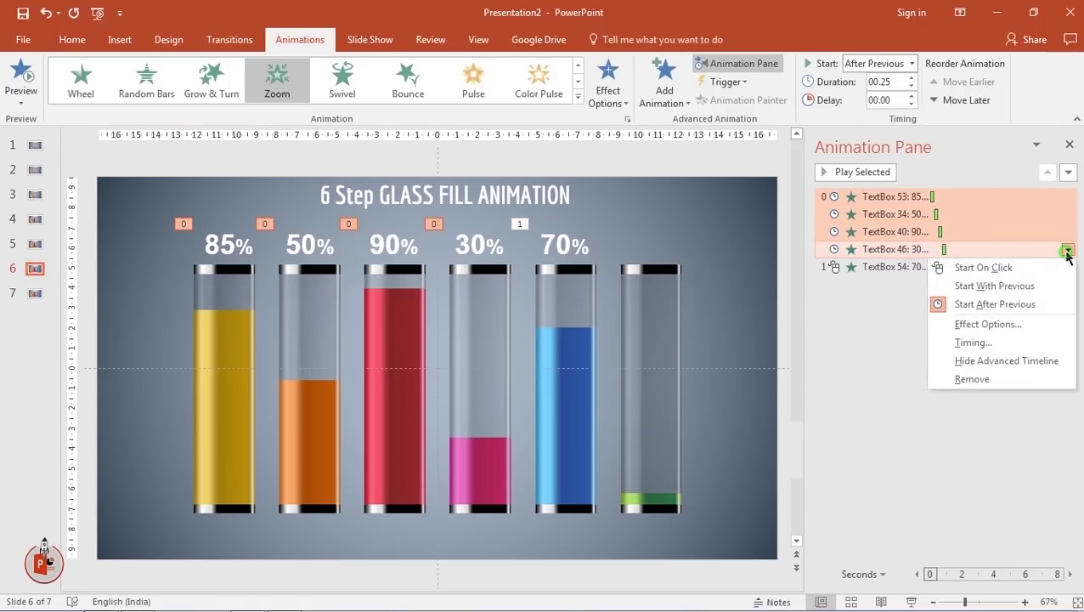
{"action": "left_click", "coordinate": [979, 380]}
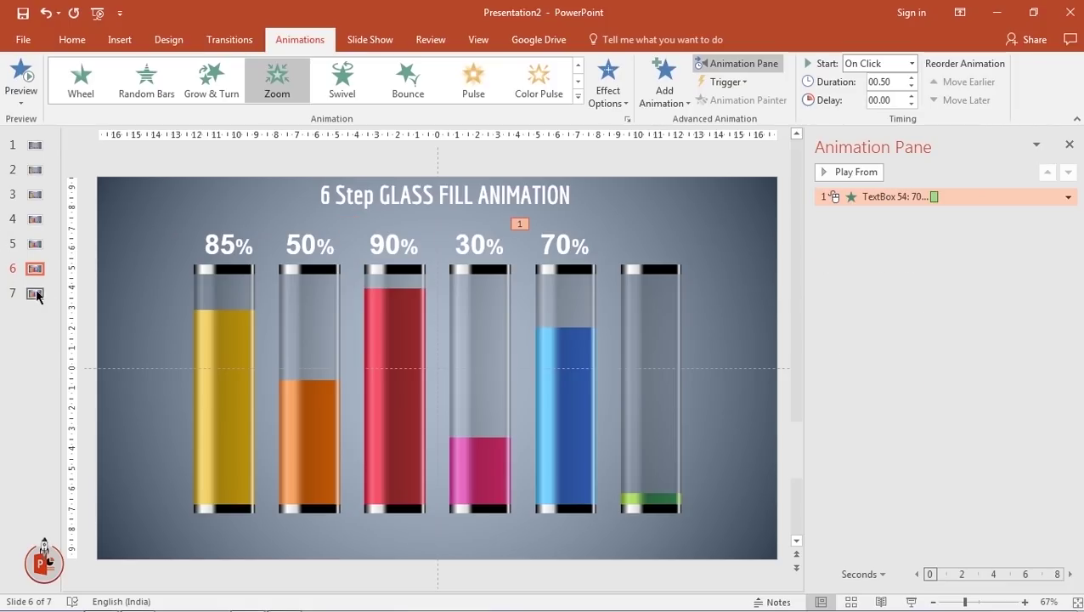
On slide 7, remove the 85%, 50%, 90%, 30% and 70% label animations and close the Animation Pane.
{"action": "left_click", "coordinate": [35, 293]}
{"action": "left_click", "coordinate": [176, 223]}
{"action": "left_click", "coordinate": [263, 224], "text": "shift"}
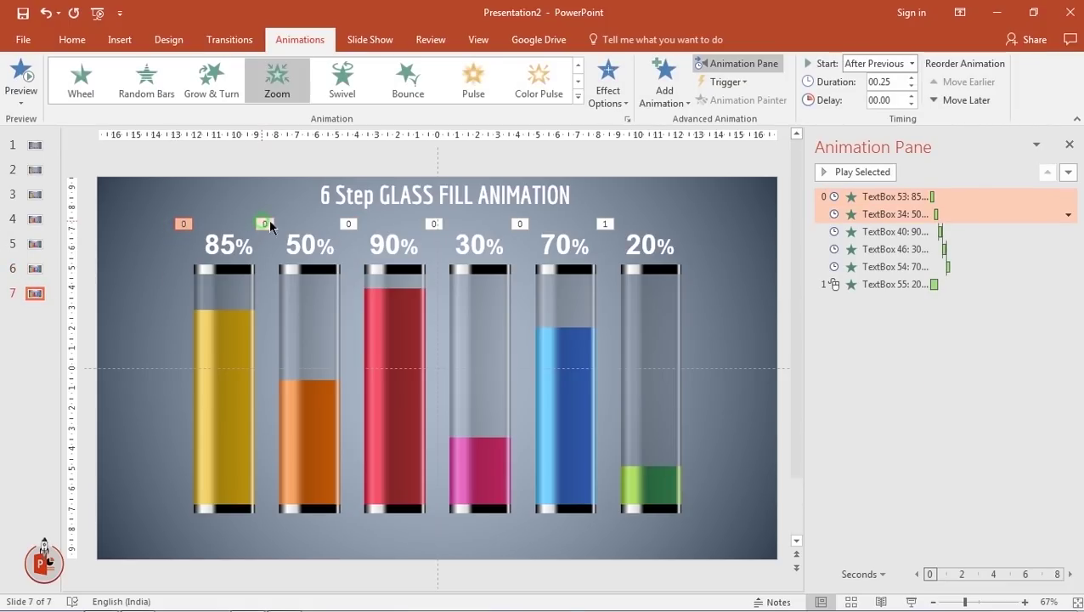
{"action": "left_click", "coordinate": [349, 224], "text": "shift"}
{"action": "left_click", "coordinate": [434, 223], "text": "shift"}
{"action": "left_click", "coordinate": [520, 223], "text": "shift"}
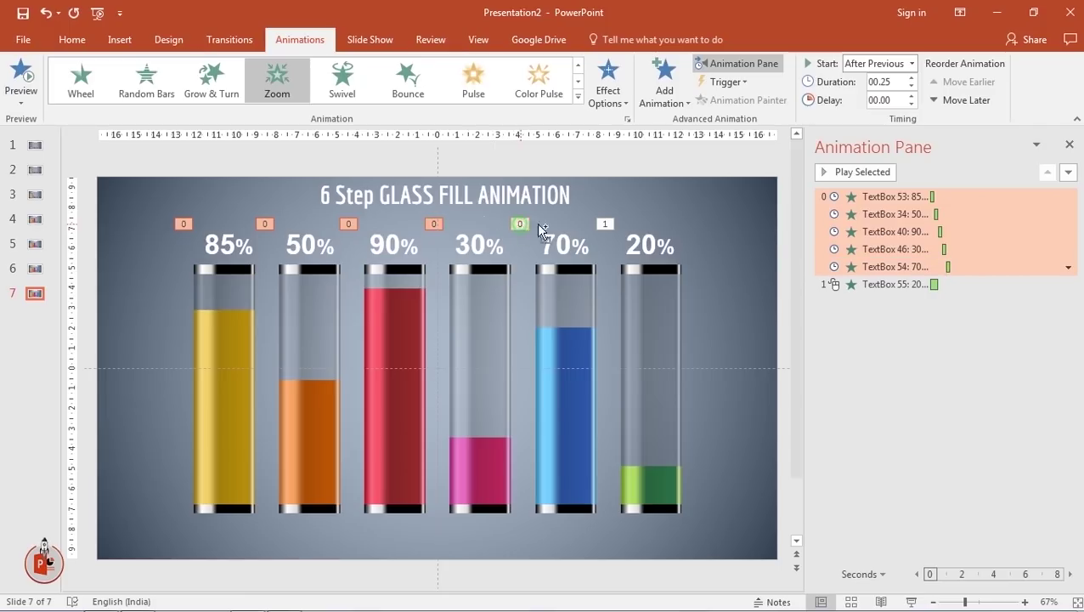
{"action": "left_click", "coordinate": [1068, 267]}
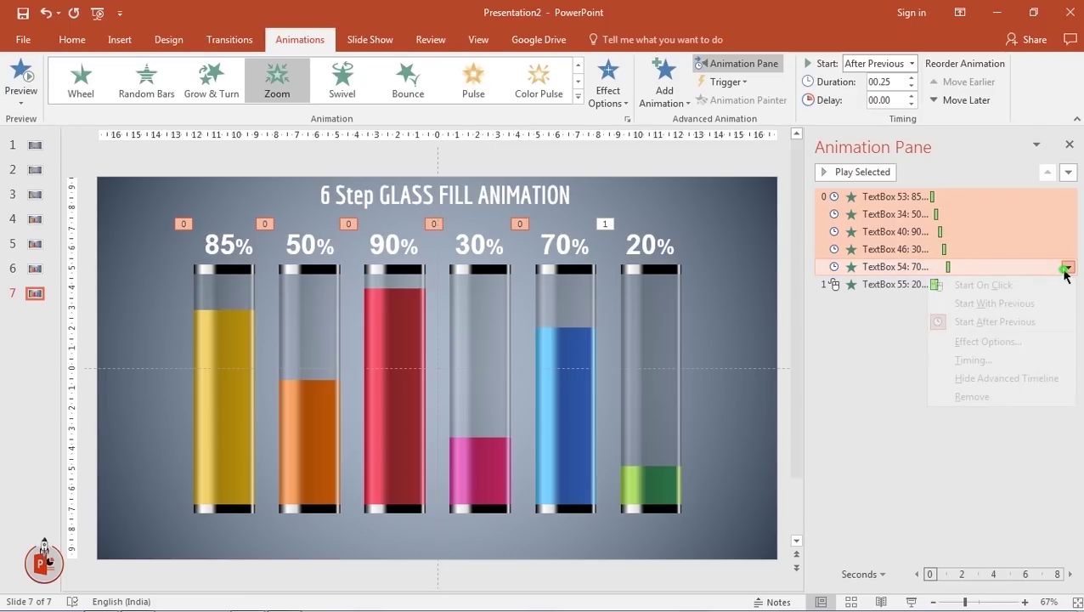
{"action": "left_click", "coordinate": [990, 396]}
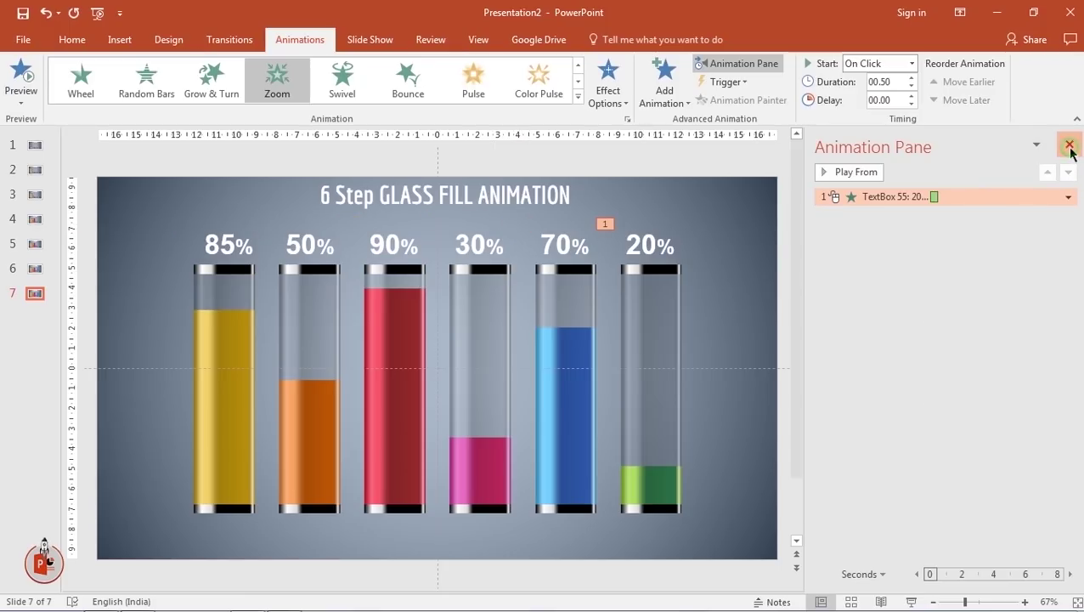
{"action": "left_click", "coordinate": [1069, 144]}
Run the slide show from slide 1 to the end to watch the glasses fill.
{"action": "left_click", "coordinate": [34, 149]}
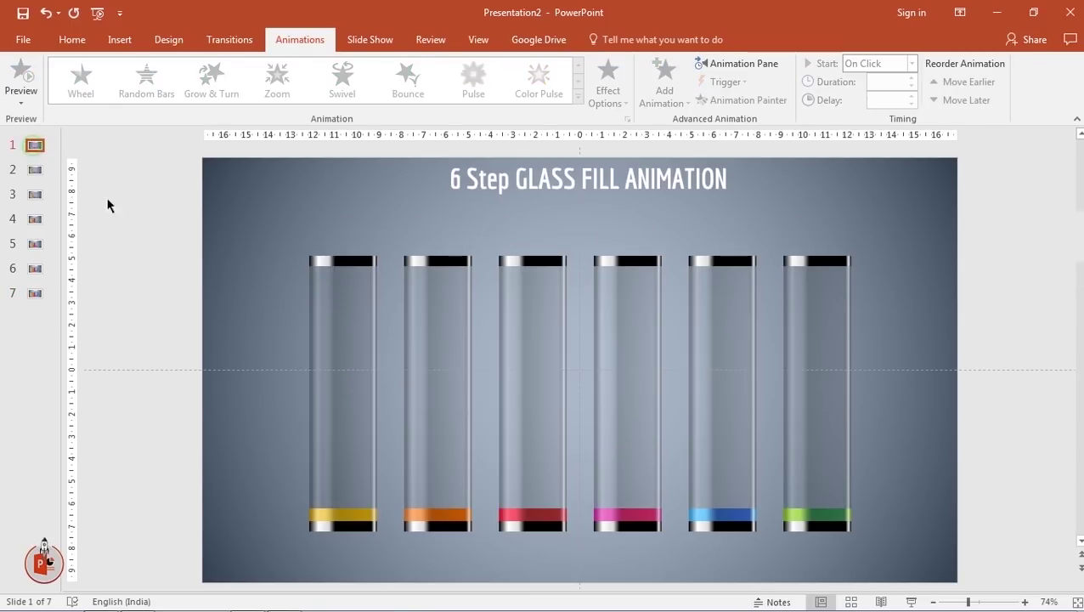
{"action": "key", "text": "F5"}
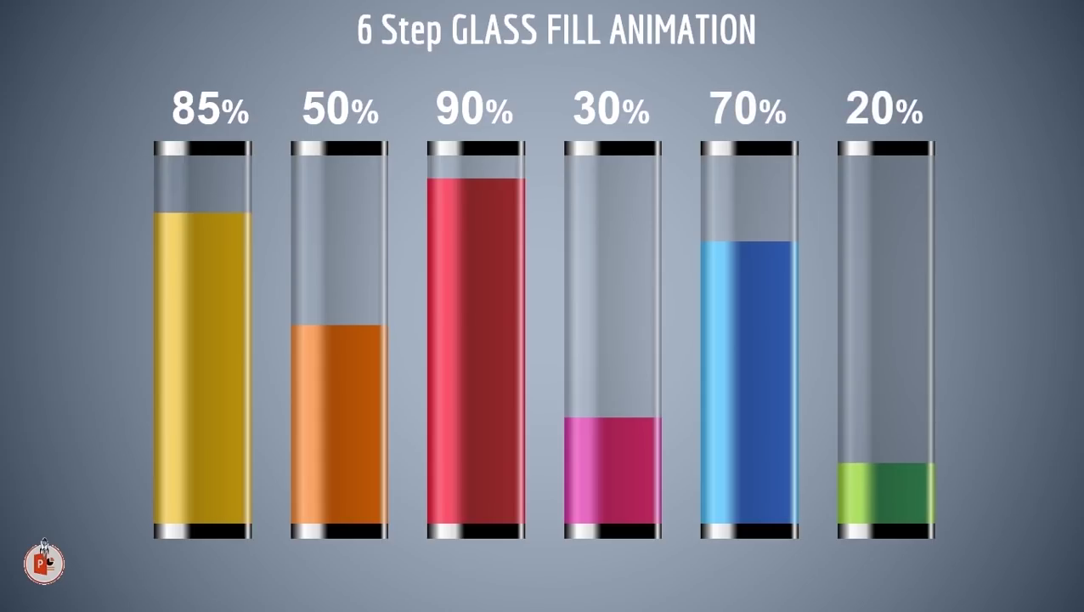
{"action": "key", "text": "Right"}
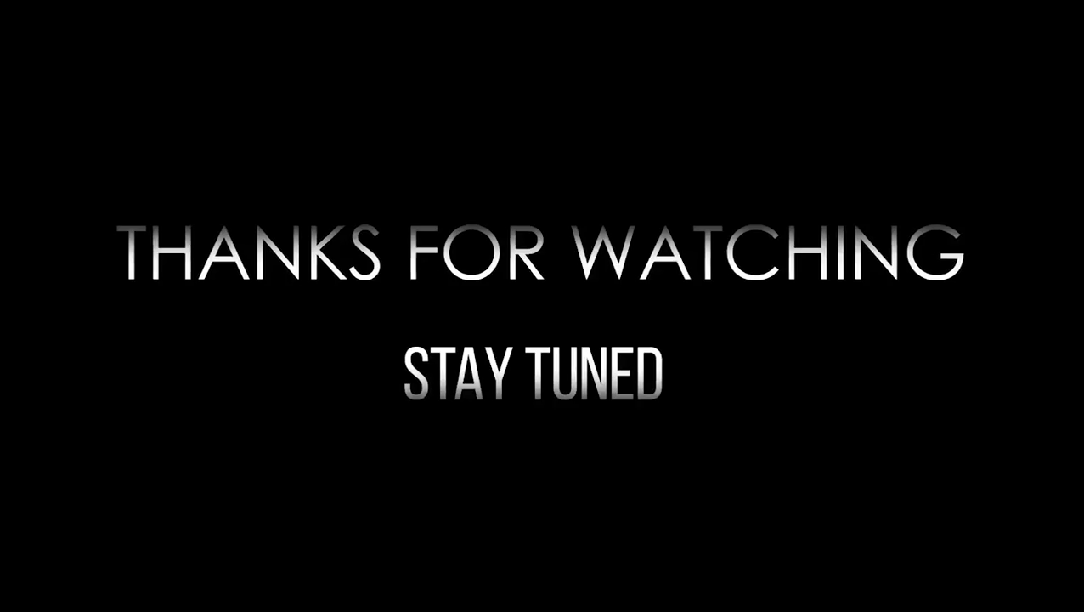